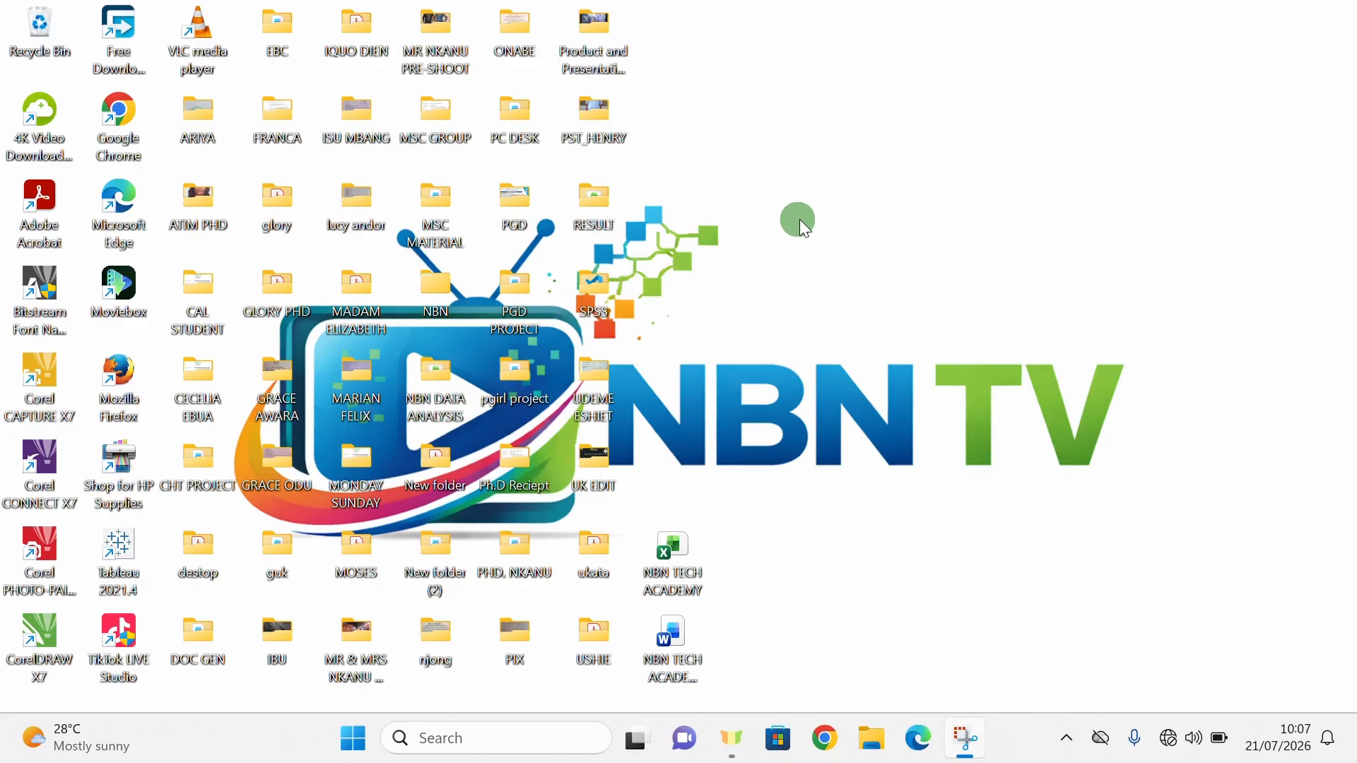
Open the NBN TECH ACADEMY RESULT Word document from the desktop and dismiss its licence notice.
double_click(682, 654)
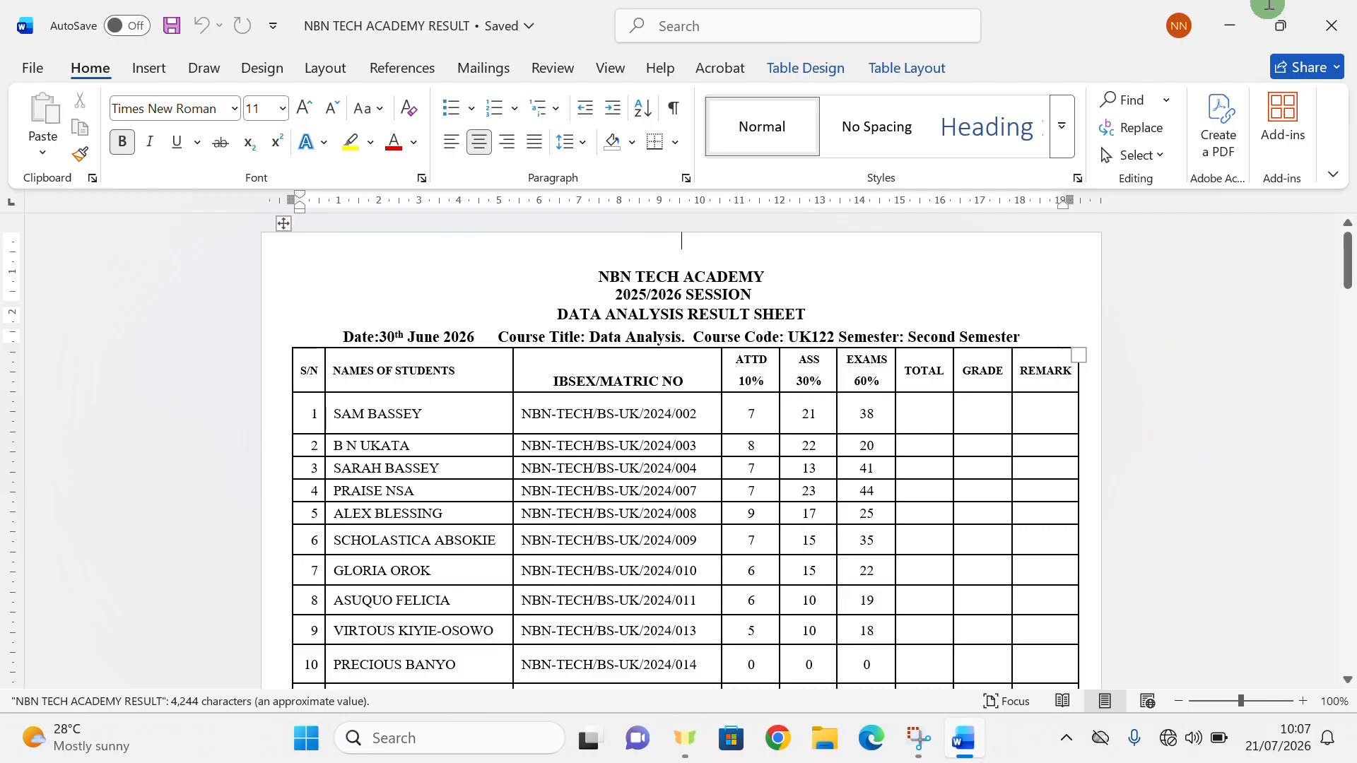
click(1242, 44)
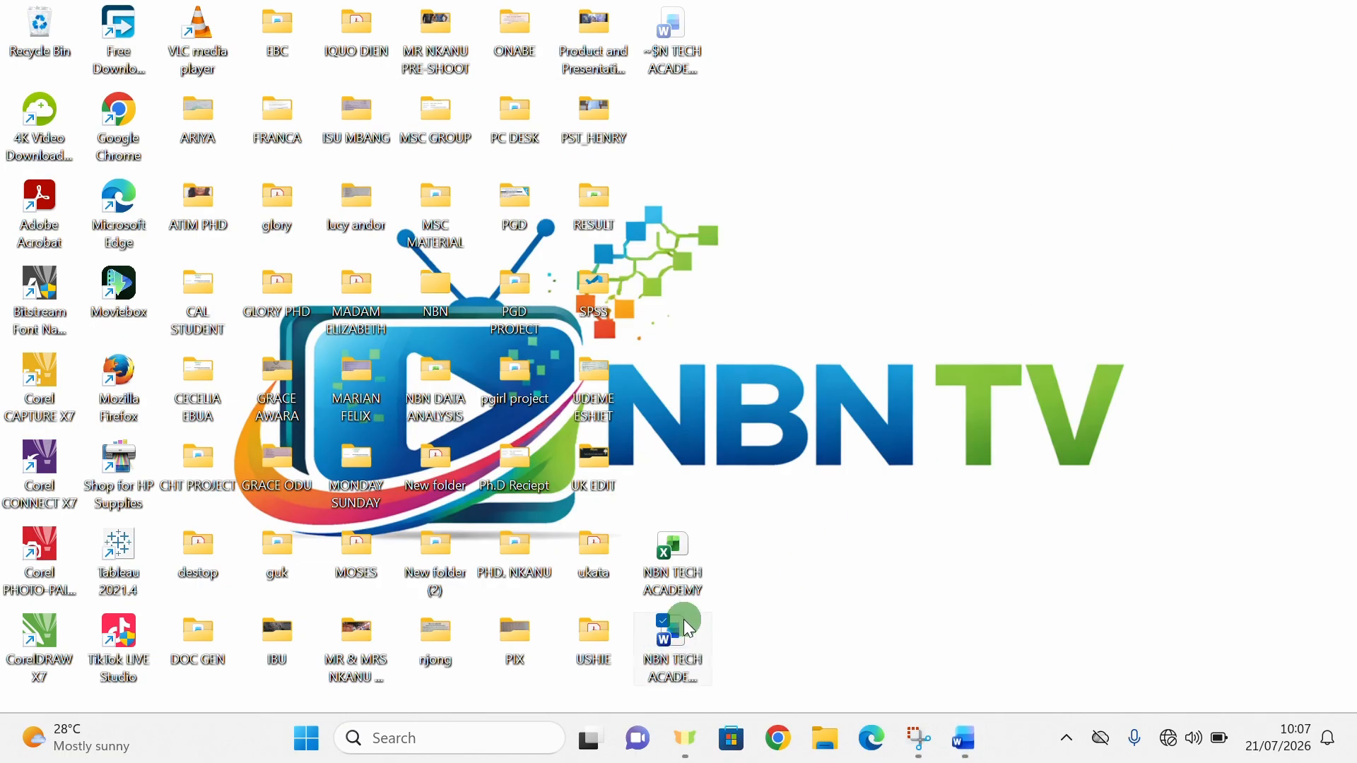
right_click(678, 656)
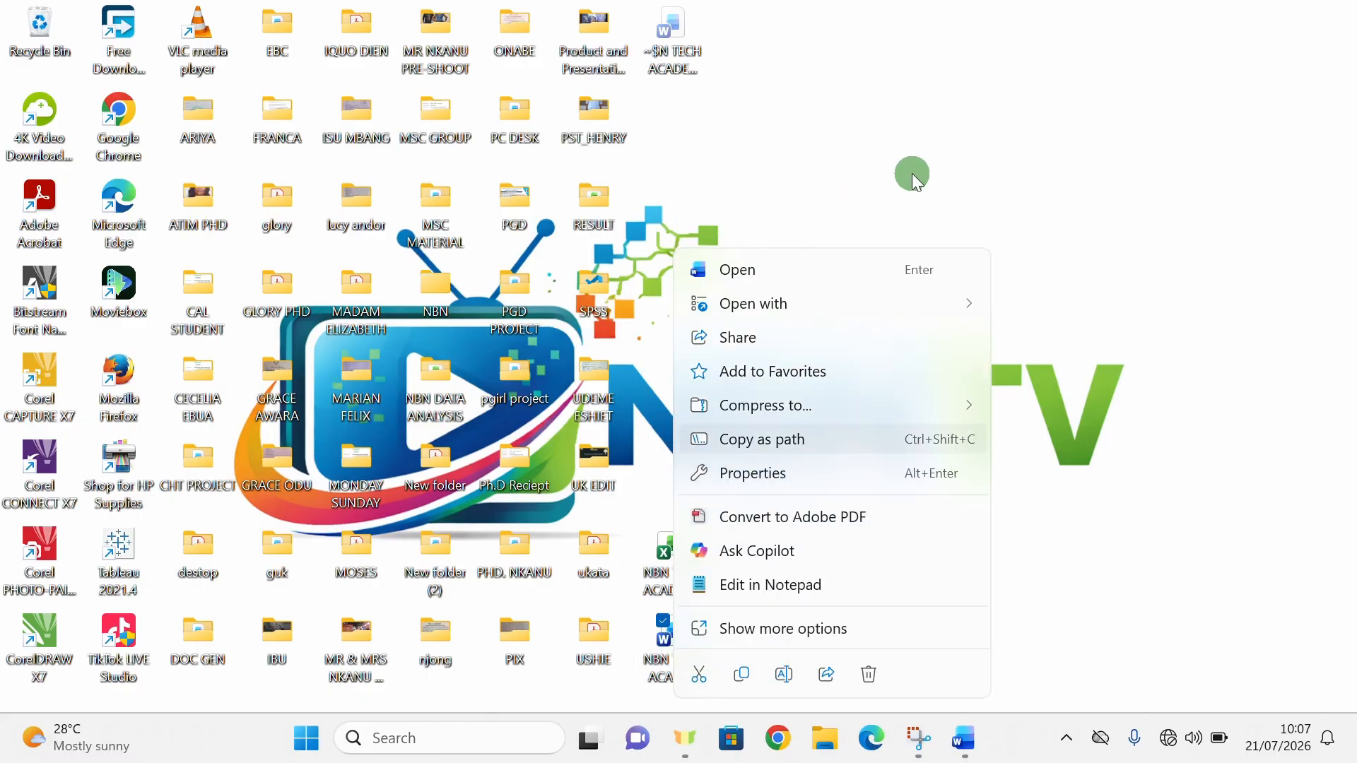
click(914, 173)
click(955, 740)
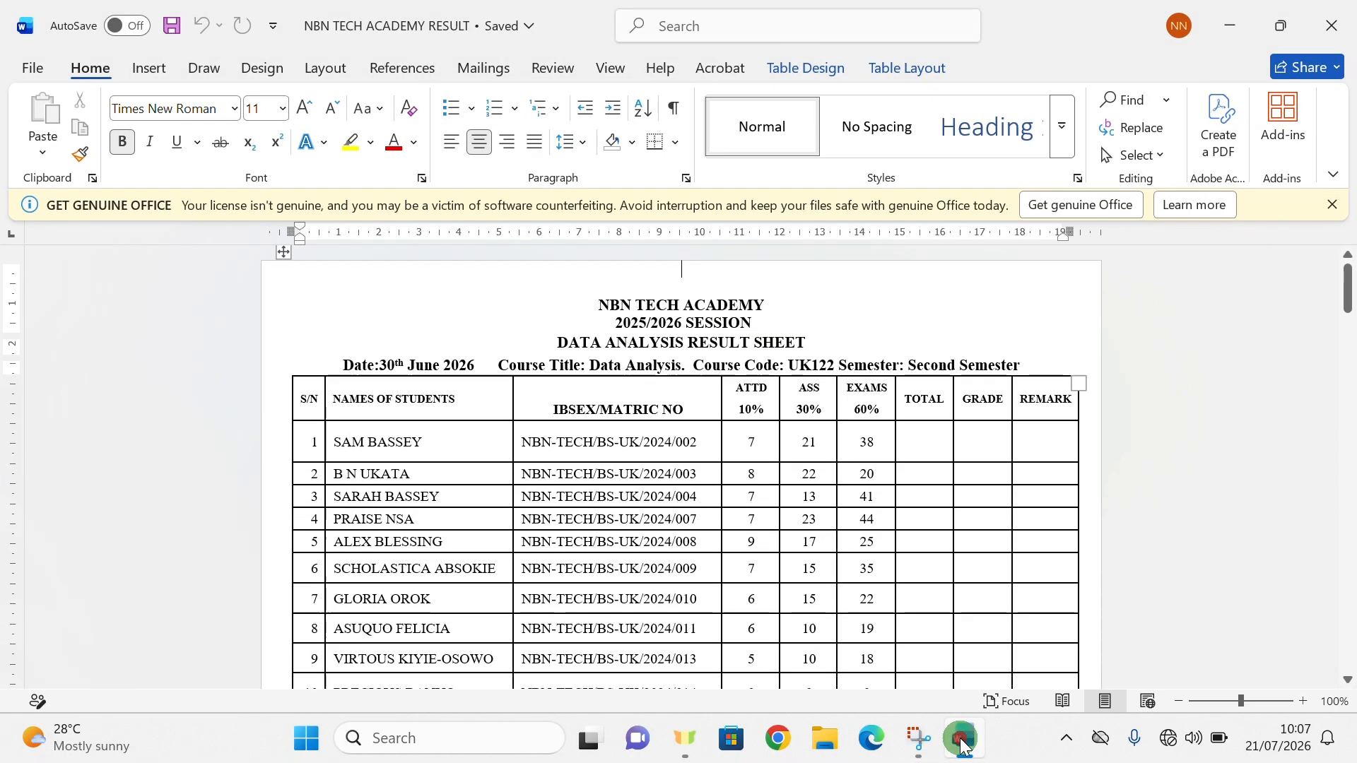
click(1332, 204)
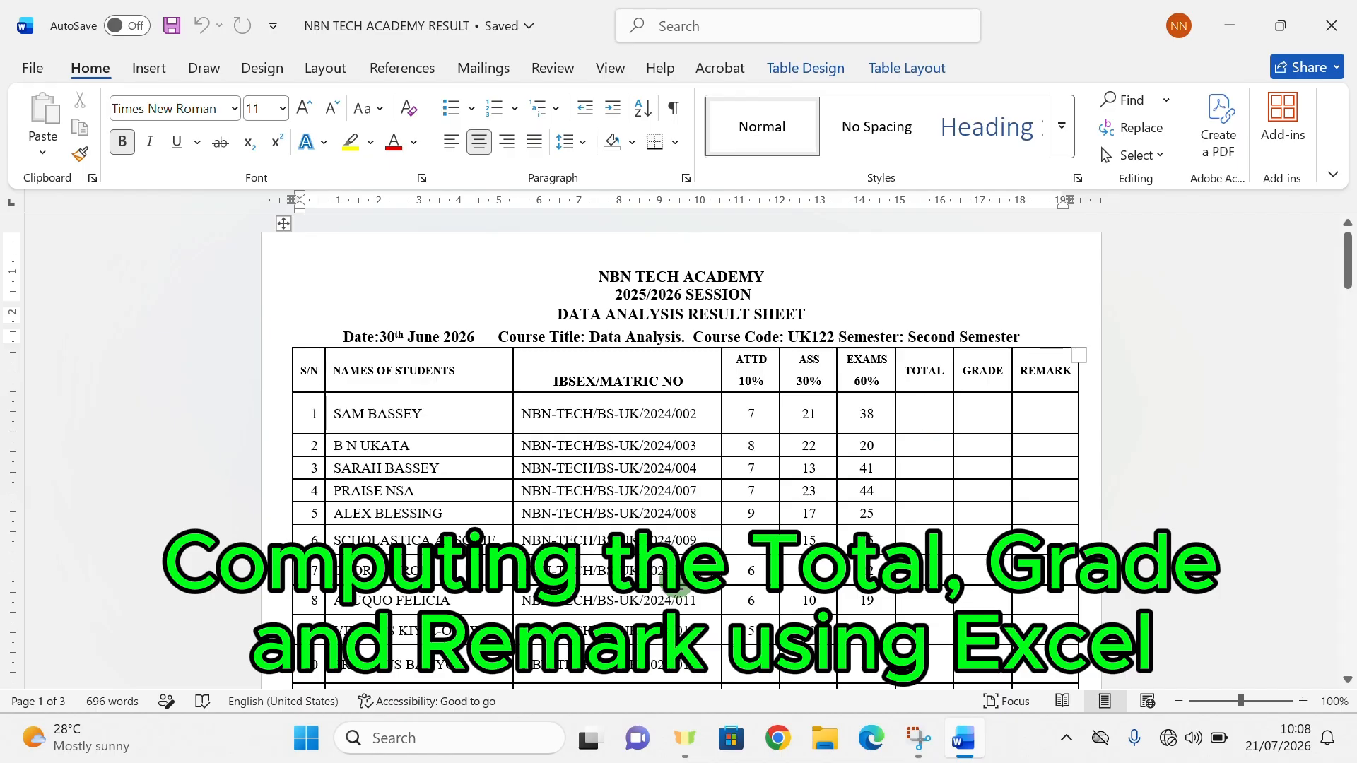
Launch Excel, create a blank workbook and dismiss its licence notice.
click(318, 746)
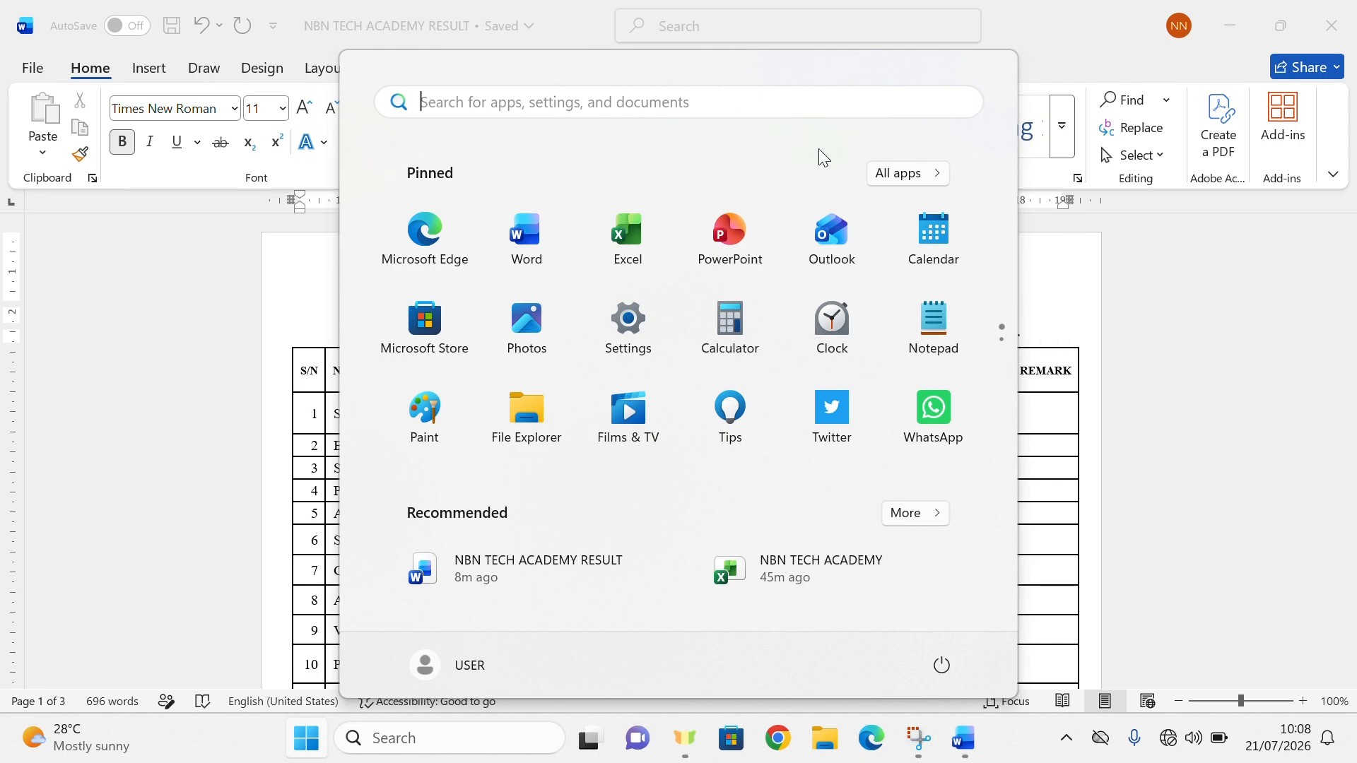
click(911, 175)
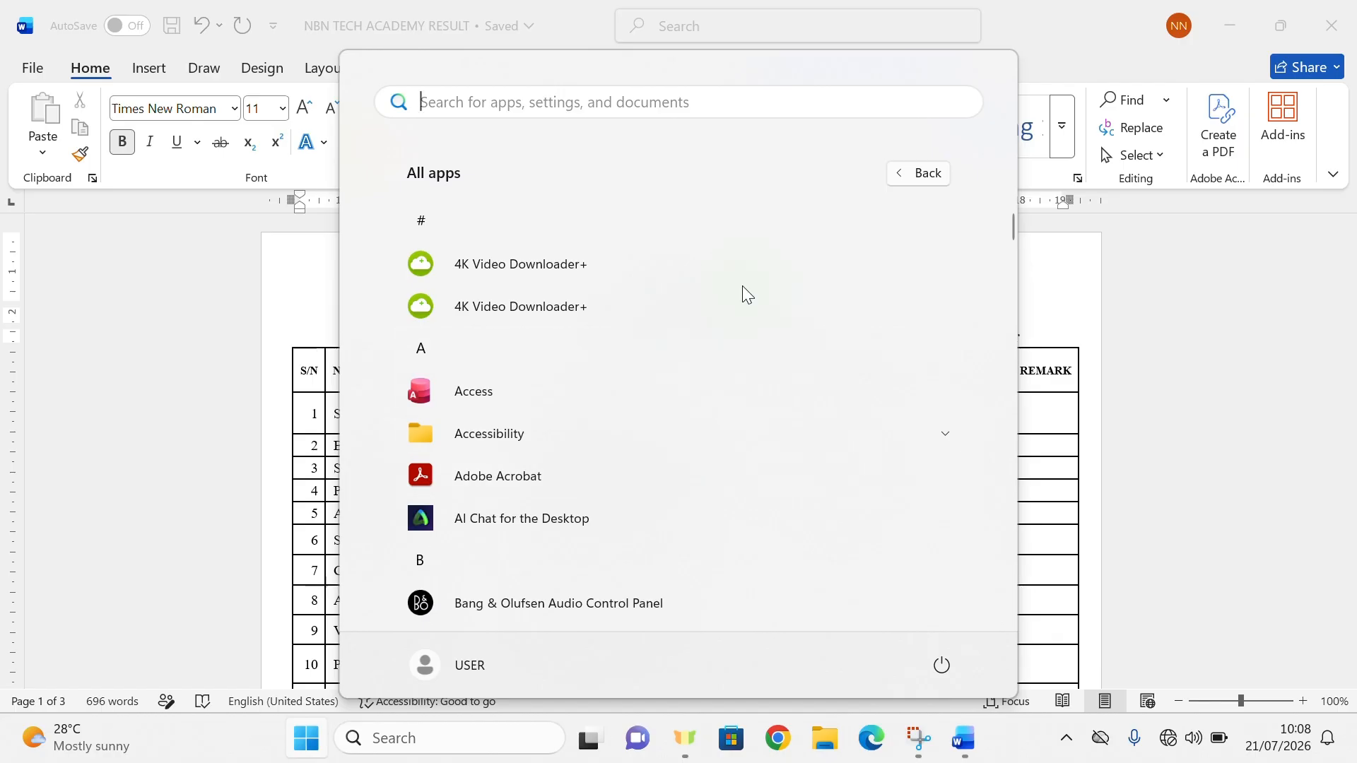
click(938, 174)
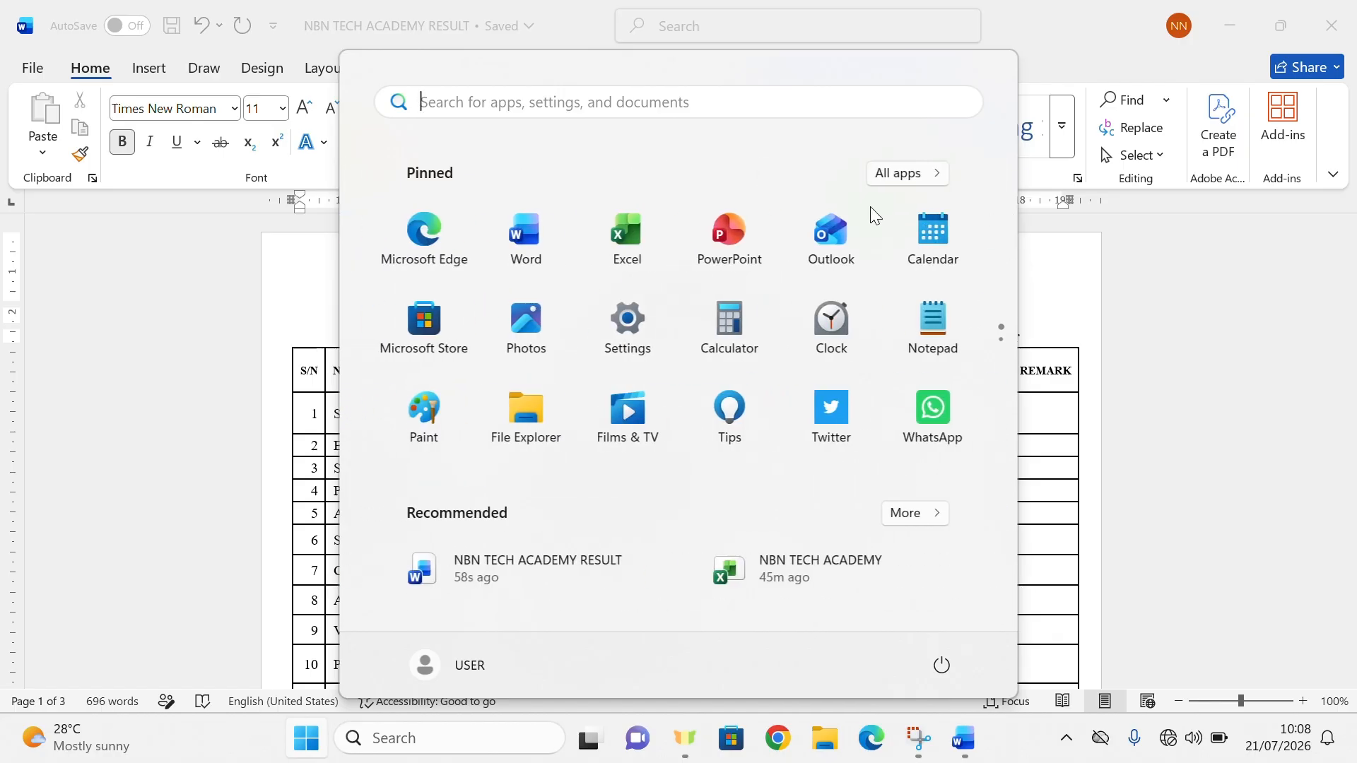
click(636, 231)
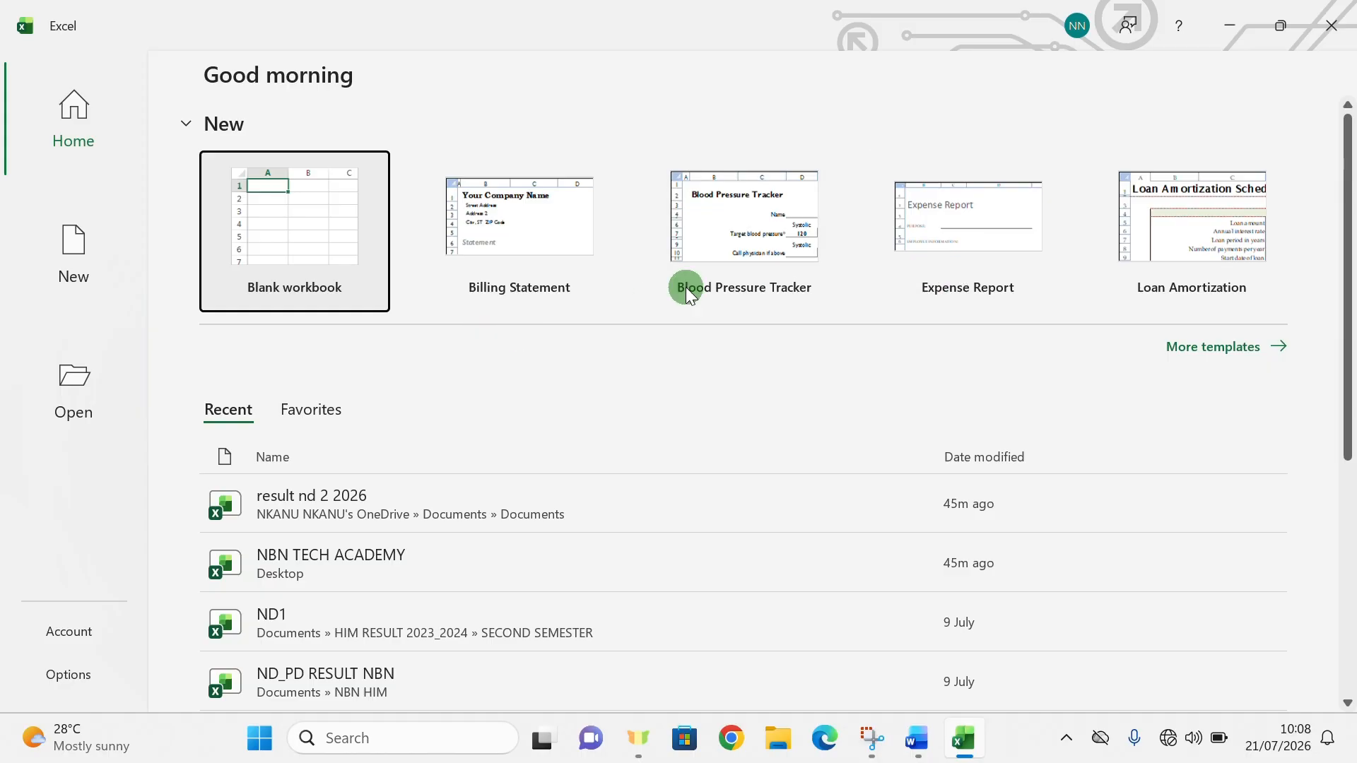
click(315, 247)
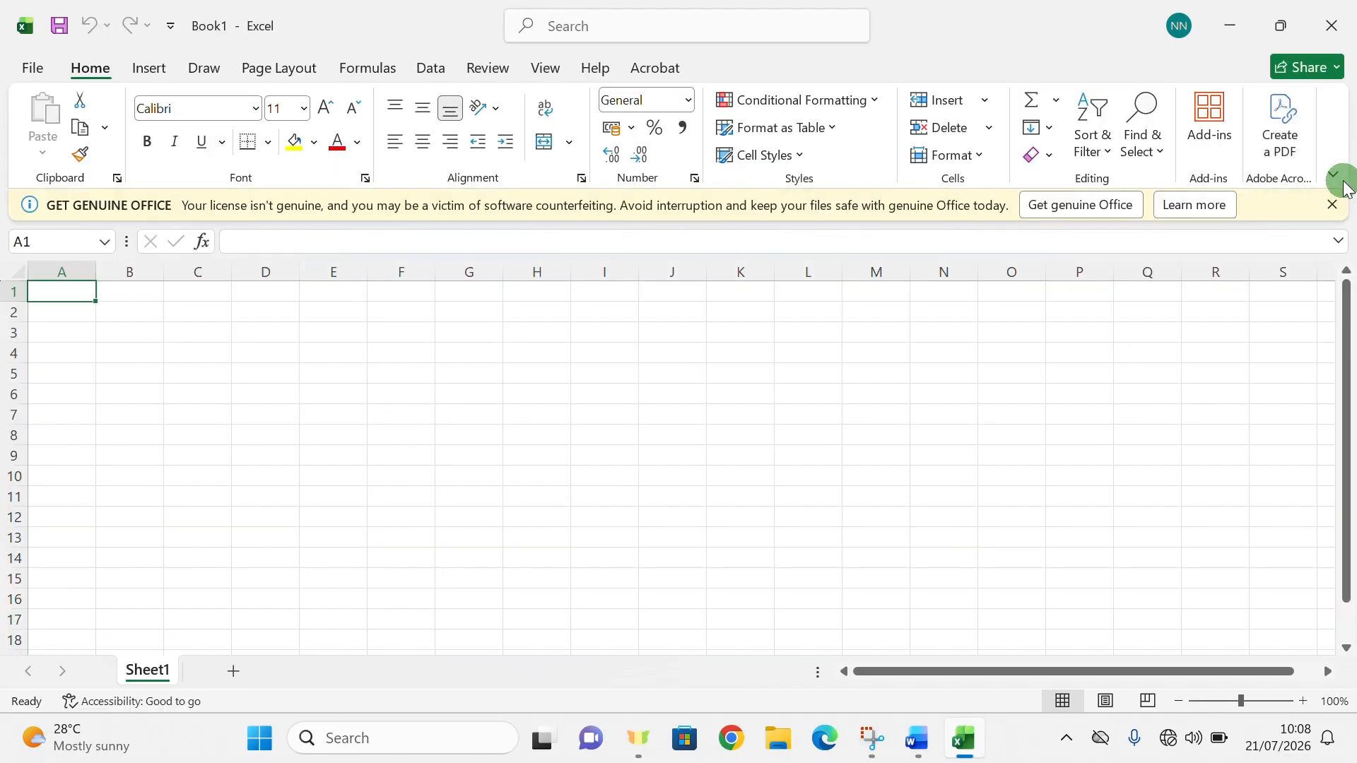
click(1334, 206)
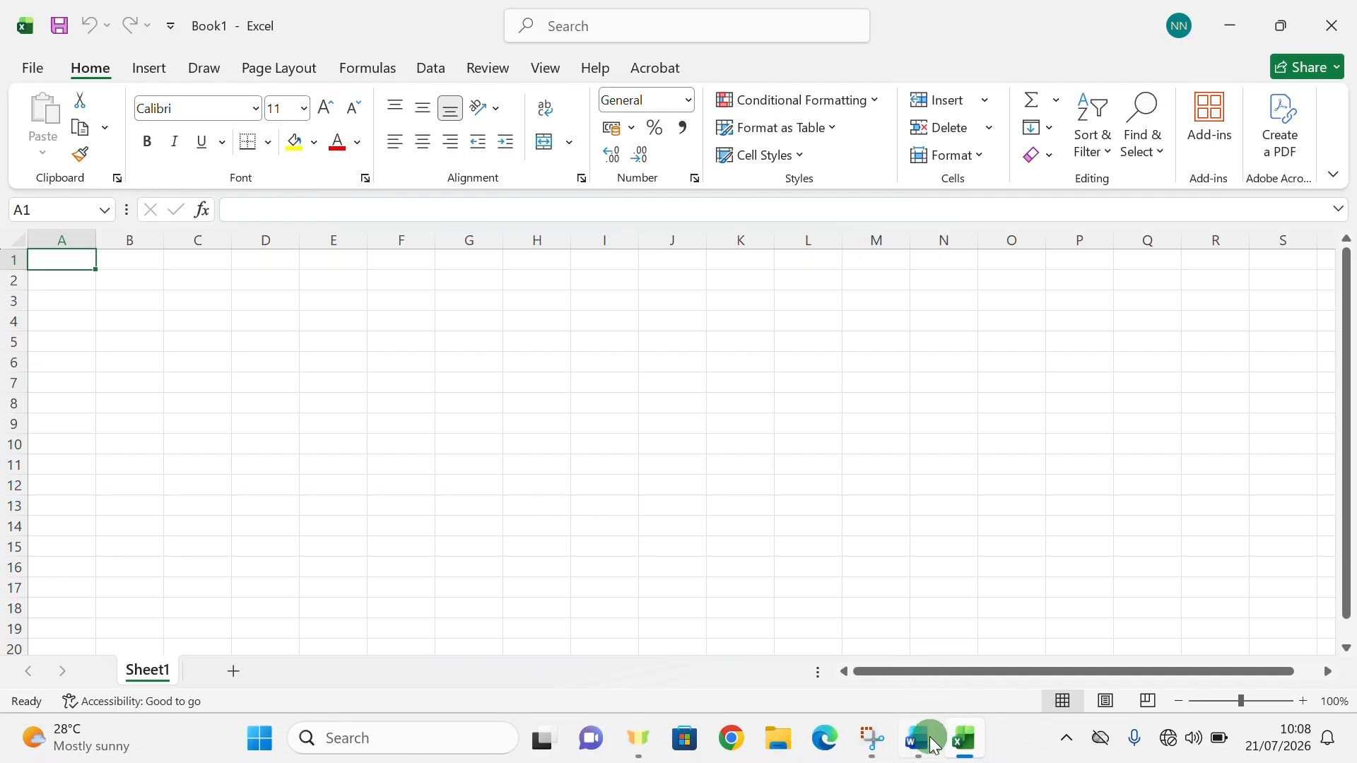
Check the heading in the Word result sheet, then enter NBN TECH ACADEMY in cell A1 of the Excel workbook.
click(922, 755)
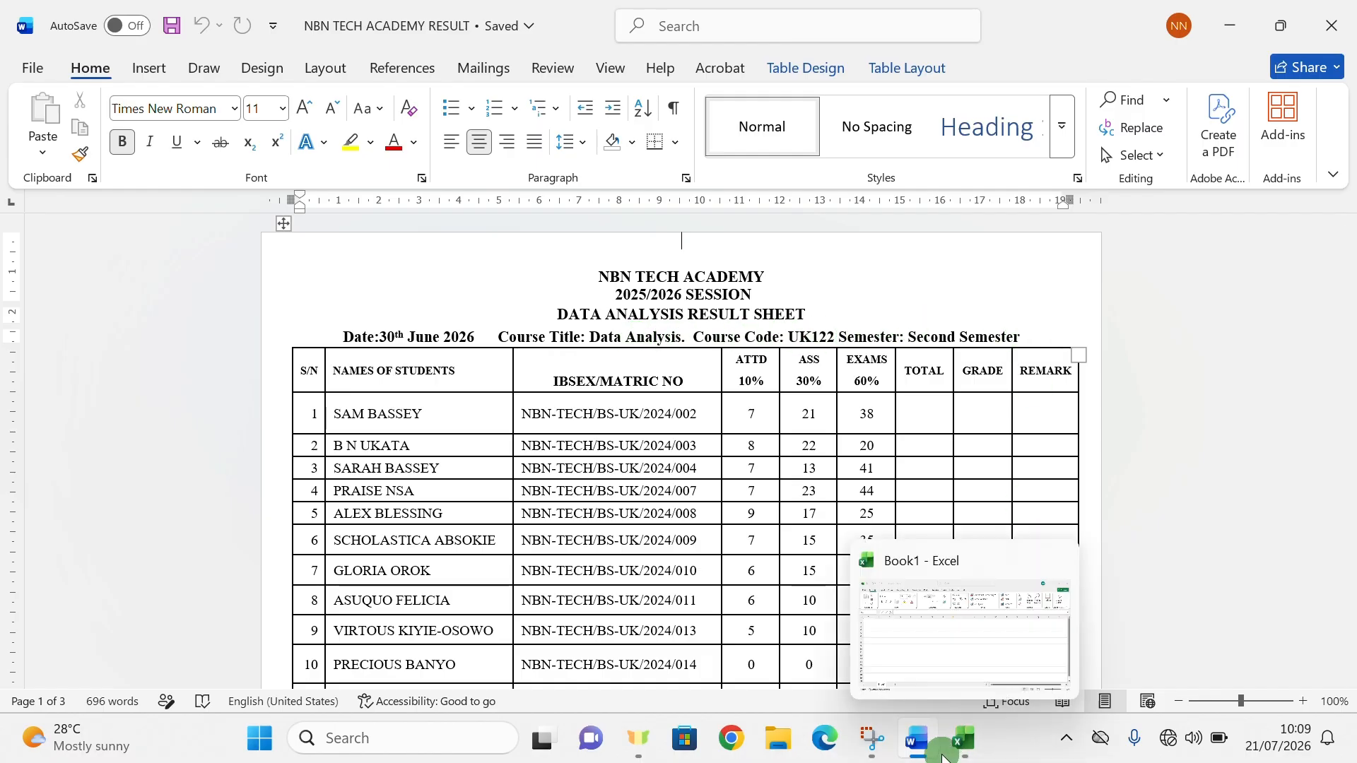
click(965, 749)
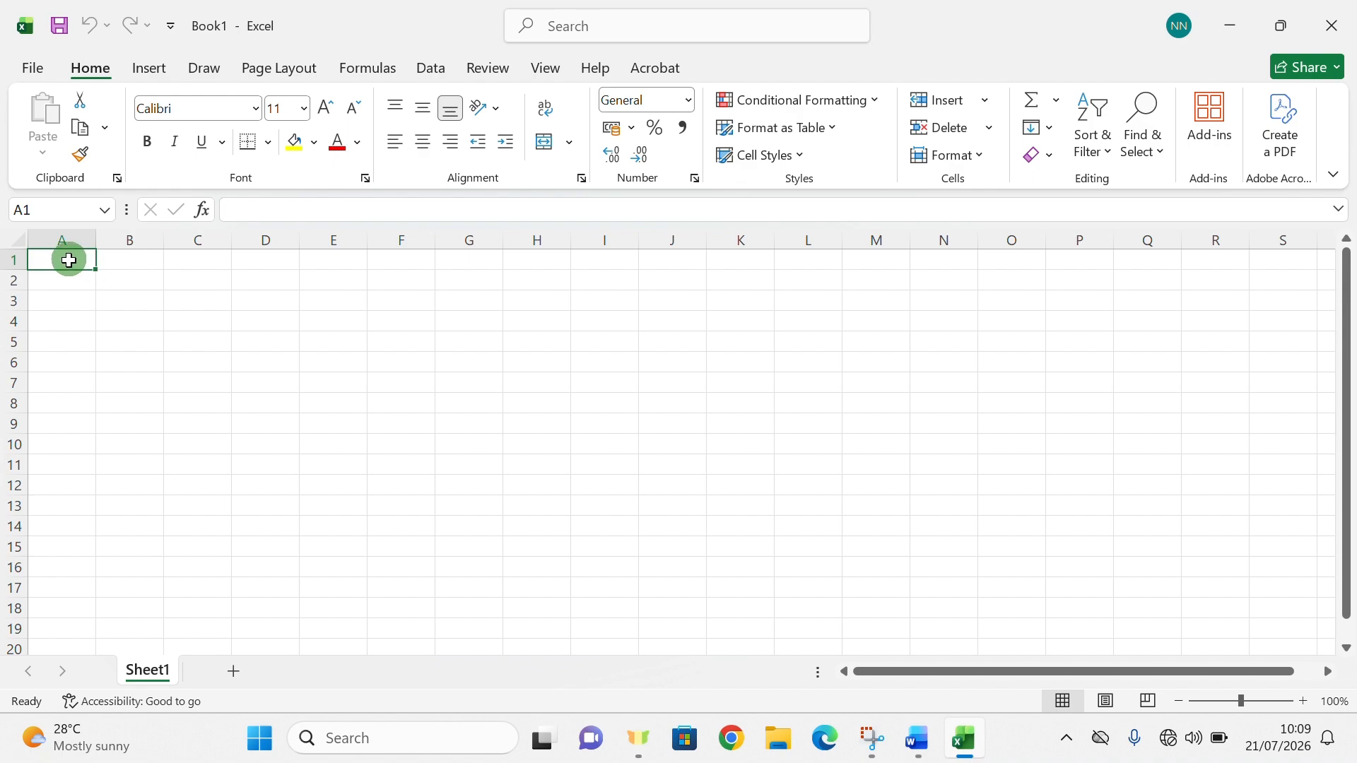
text(N)
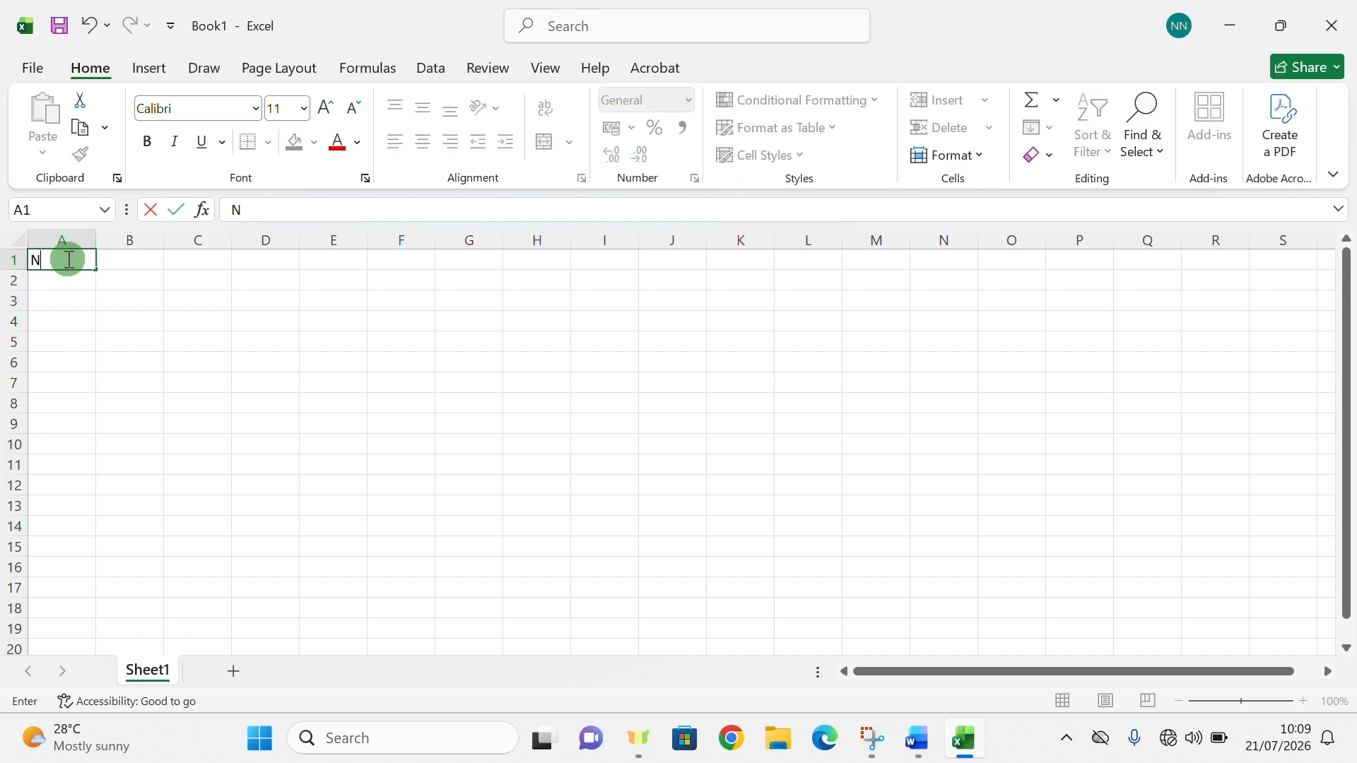
text(BN TECH AC)
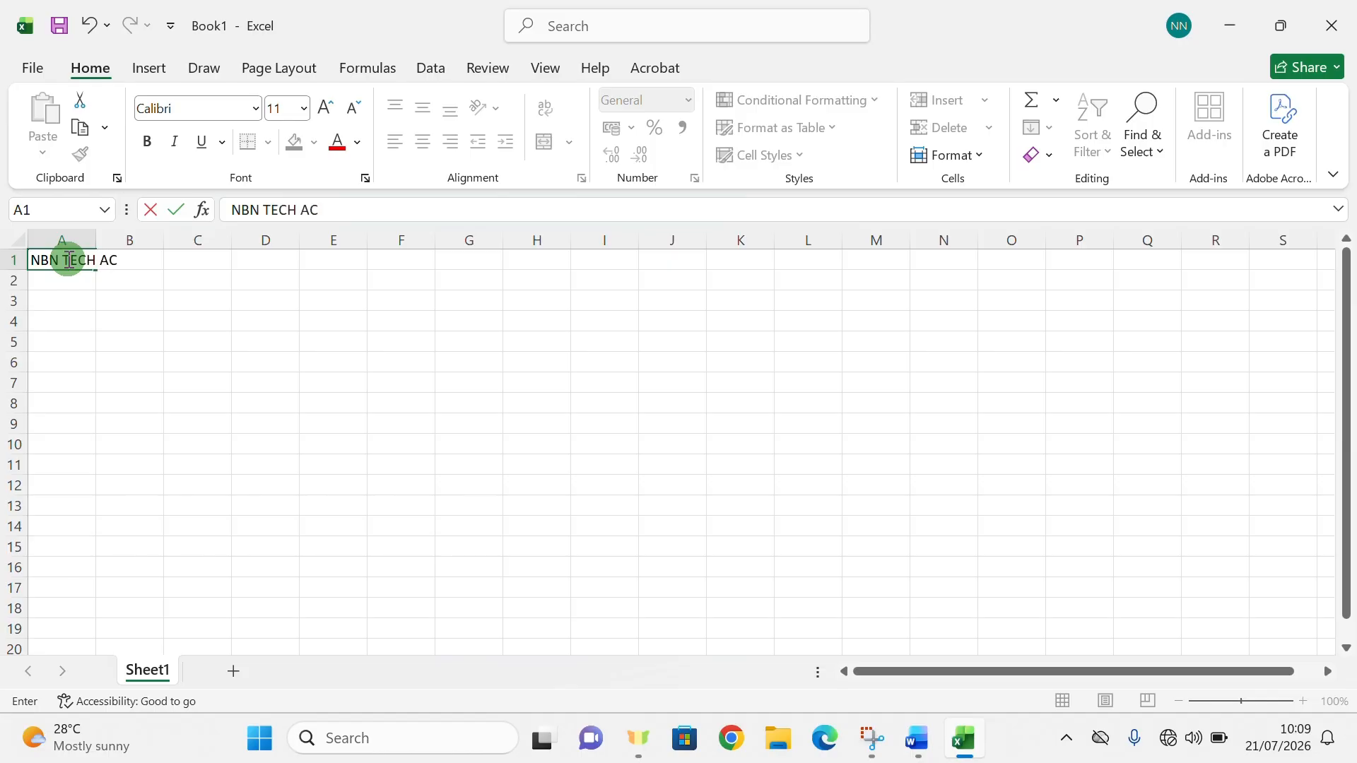
text(ADEMY)
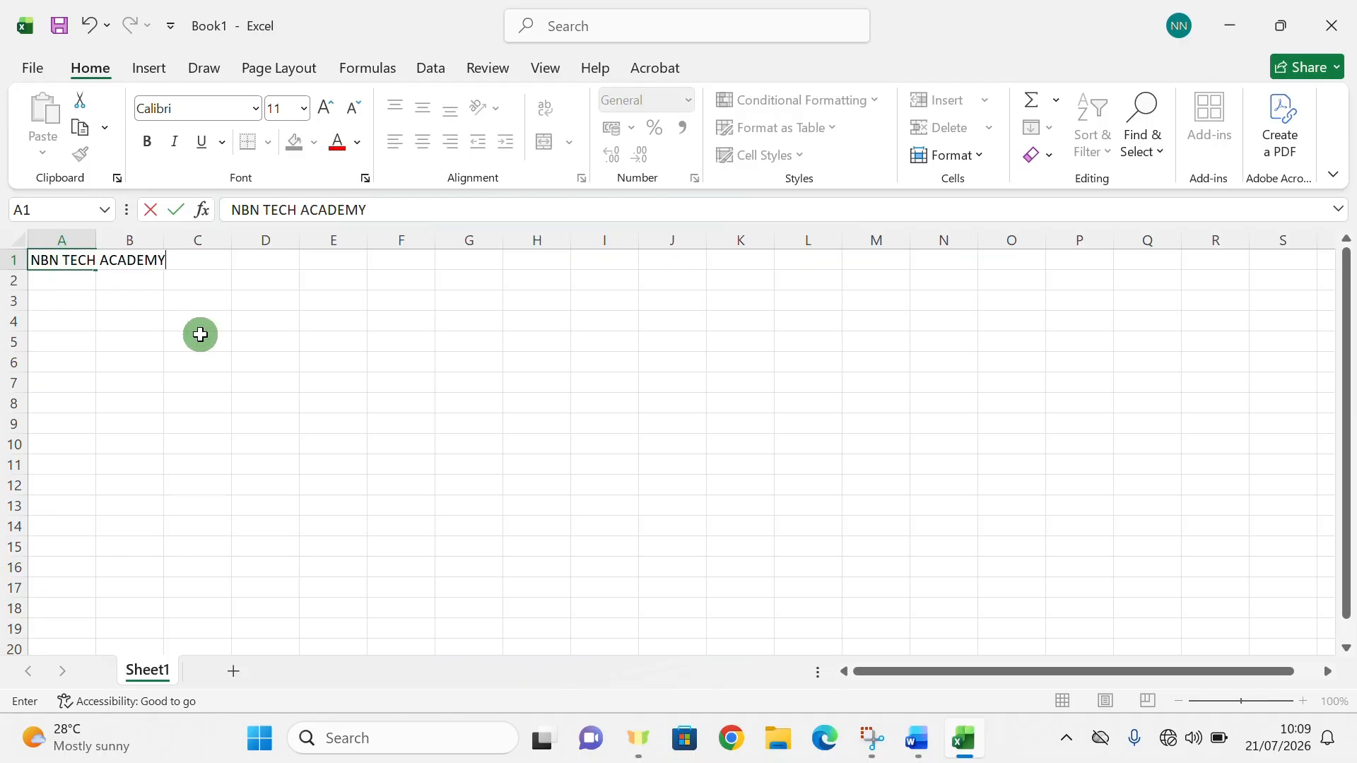
click(81, 297)
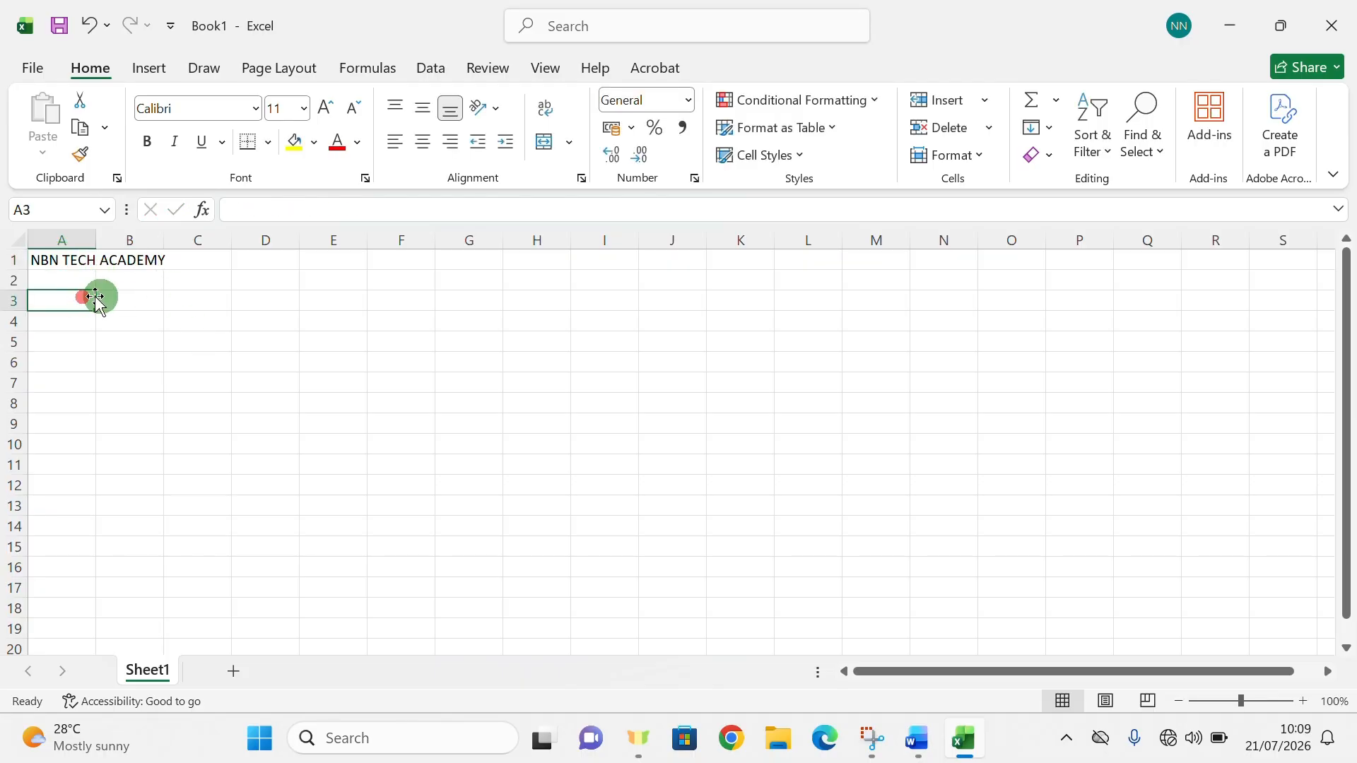
Merge and center the NBN TECH ACADEMY title across cells A1 to M1.
click(68, 260)
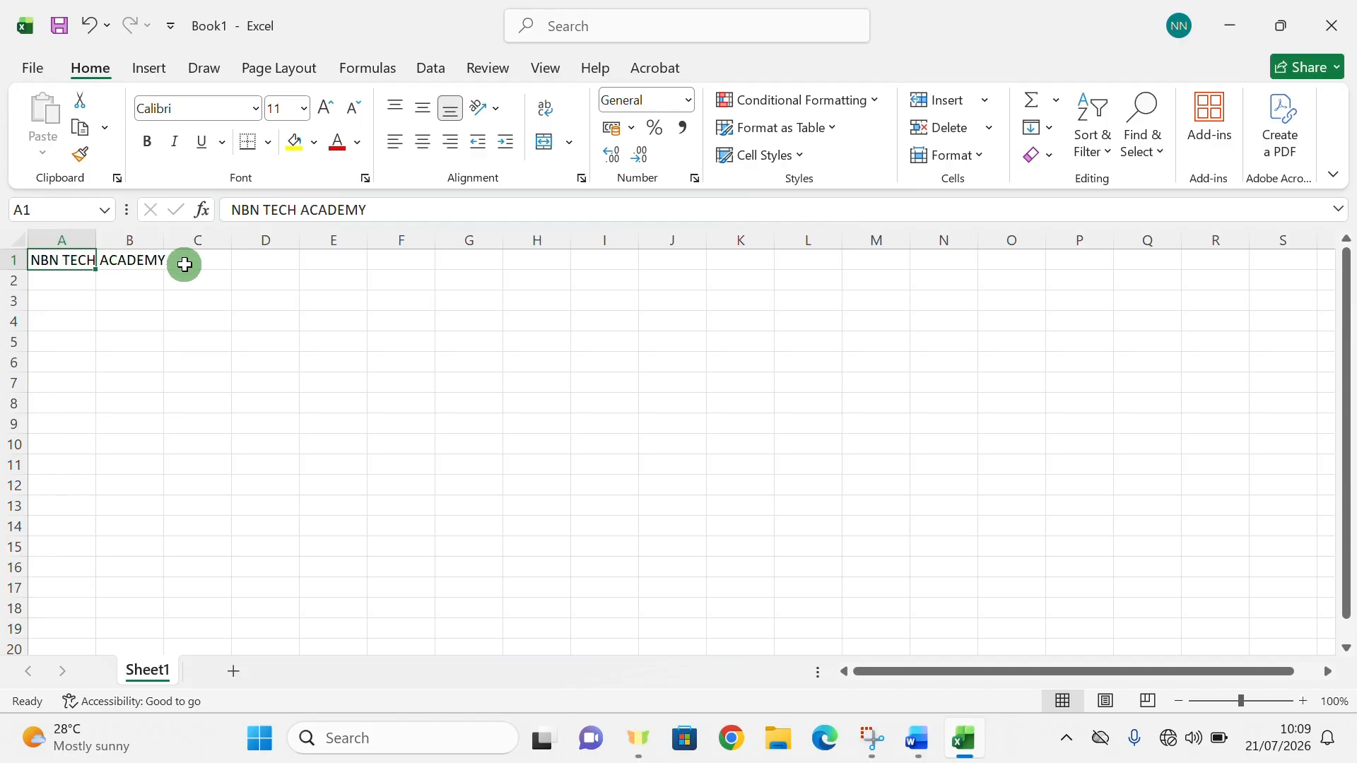
click(137, 260)
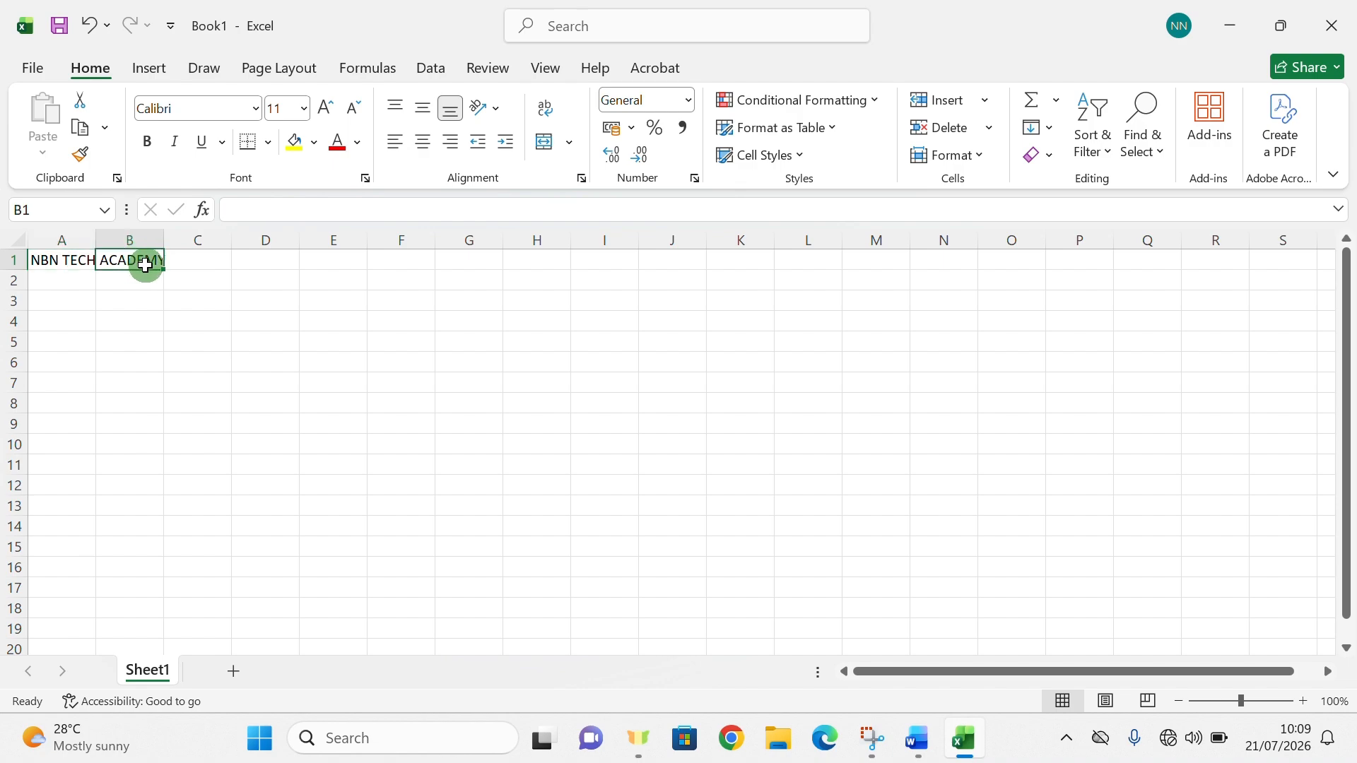
click(60, 262)
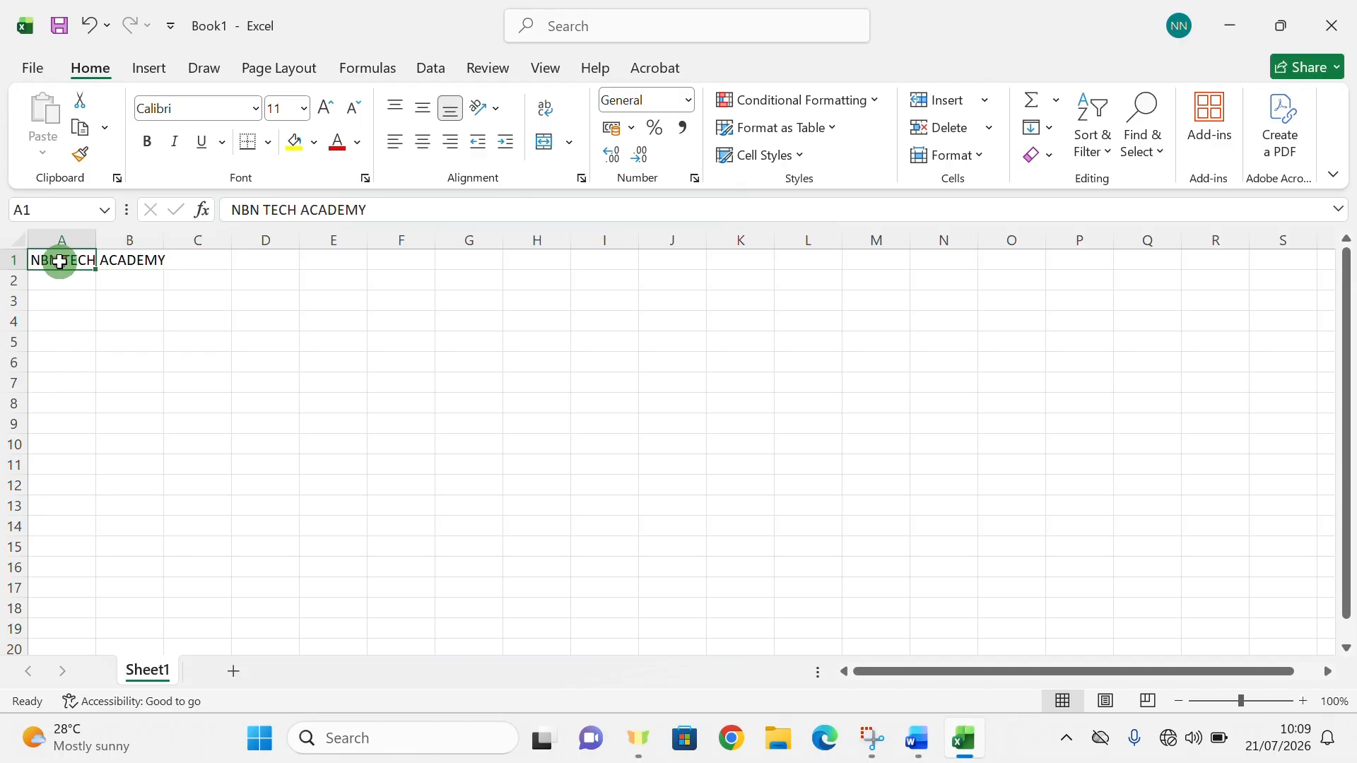
drag(60, 262, 859, 256)
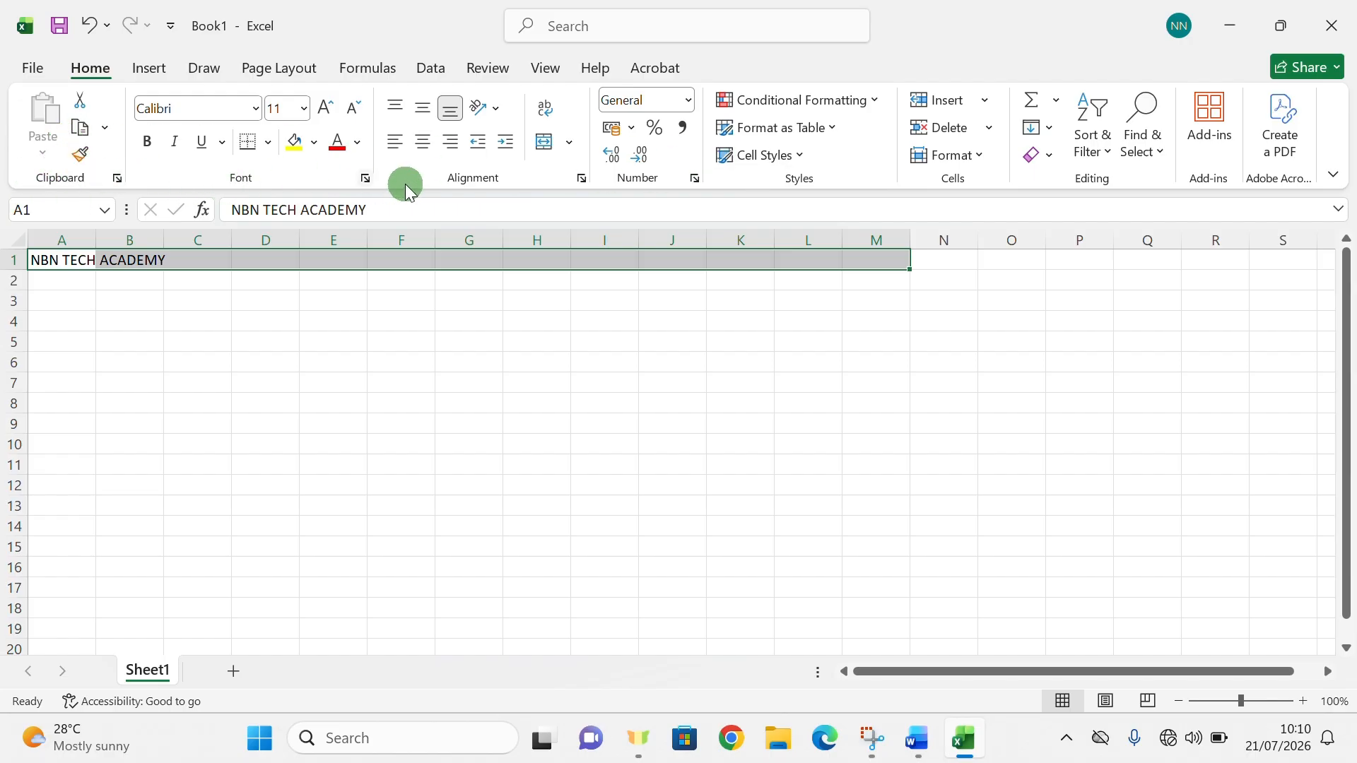
click(570, 145)
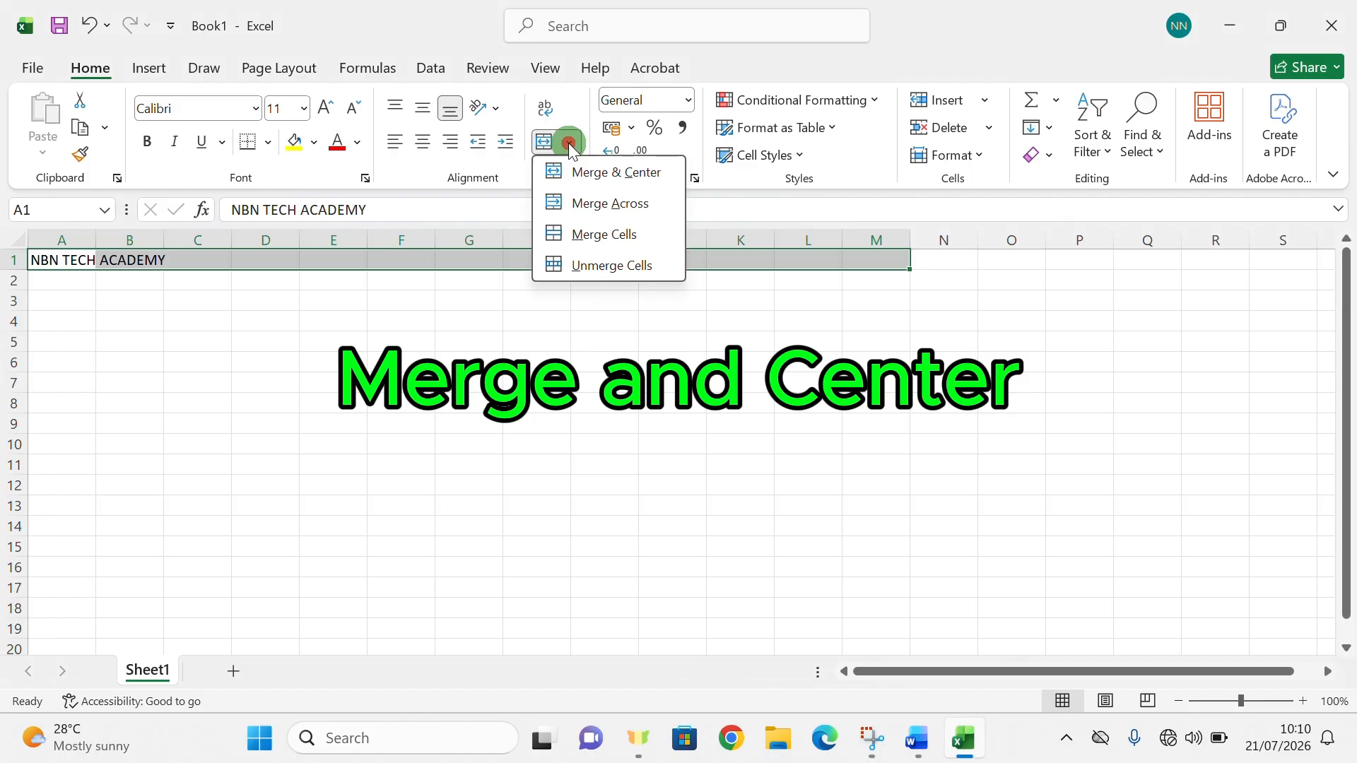
click(603, 173)
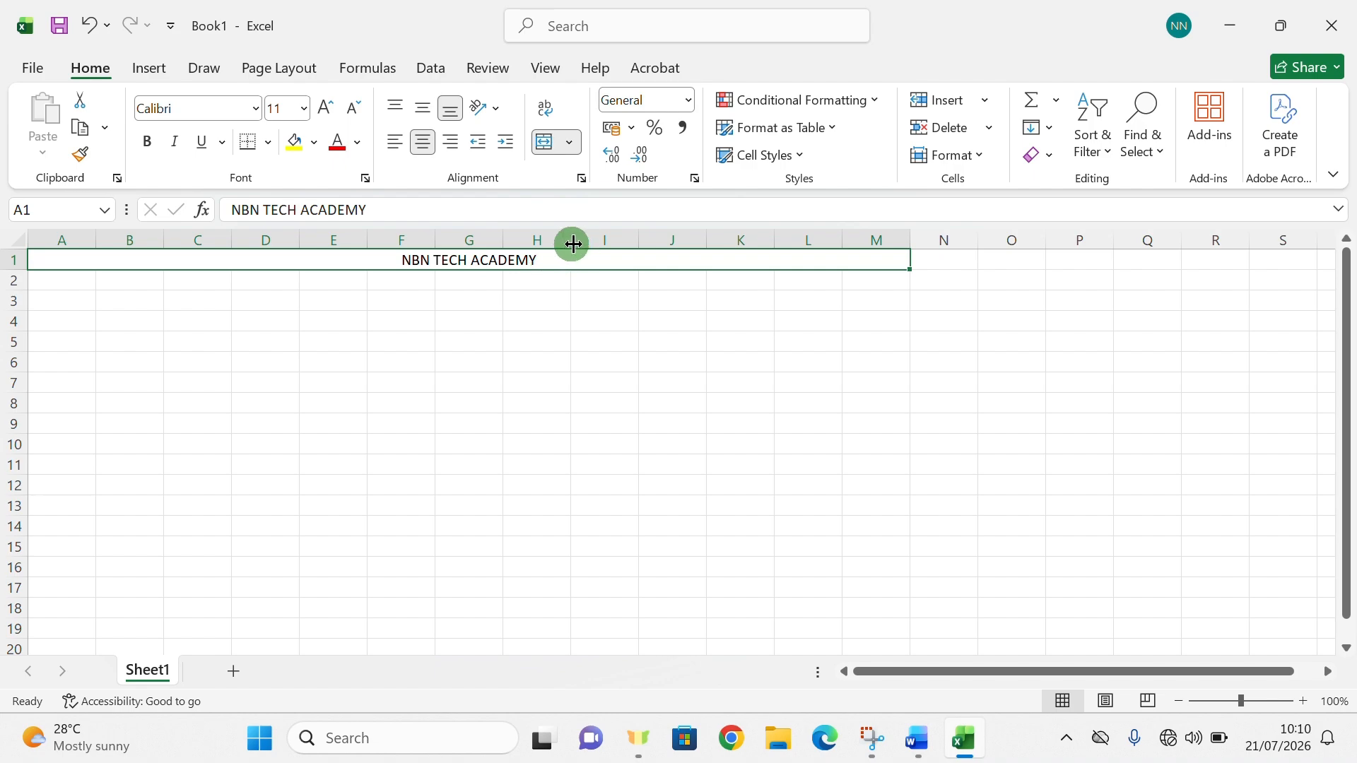
Format the merged title in row 1 with font size 14 and the Arial Black font.
click(305, 109)
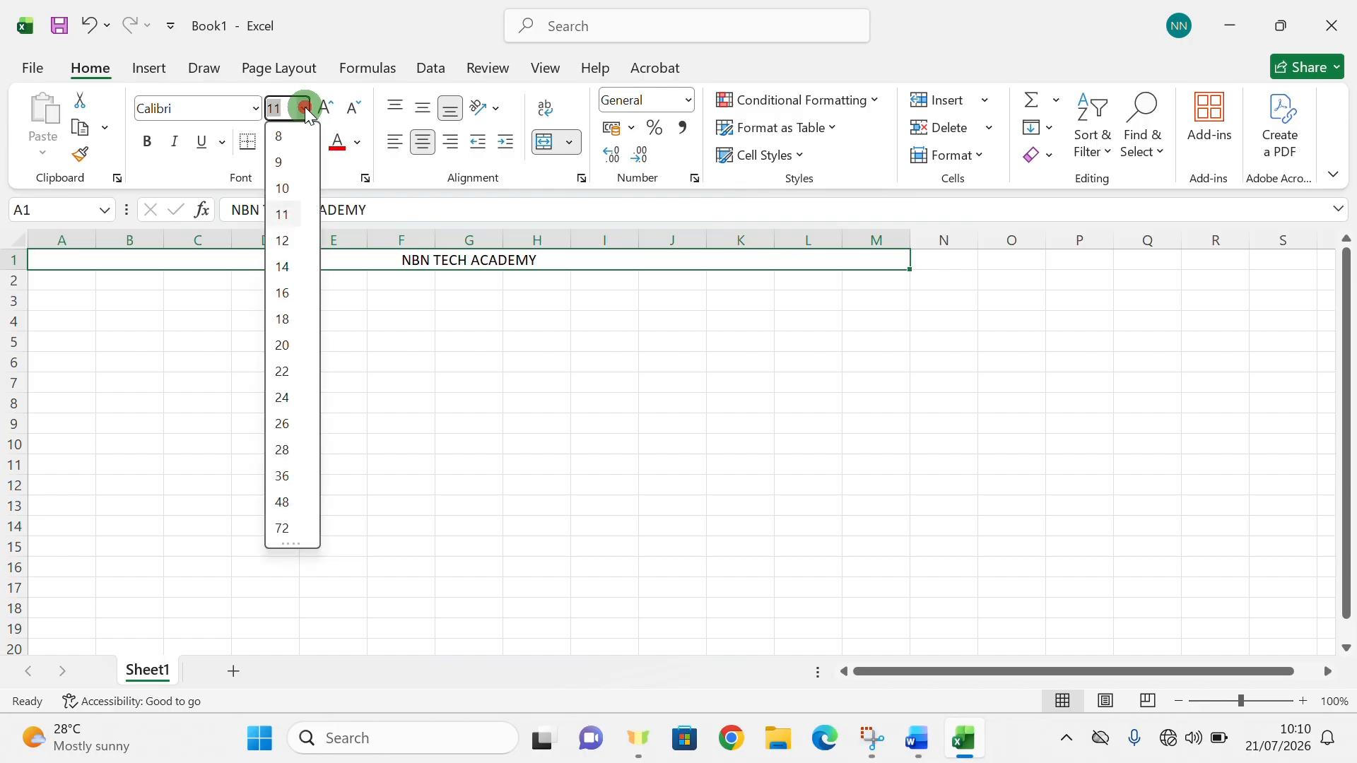
click(299, 268)
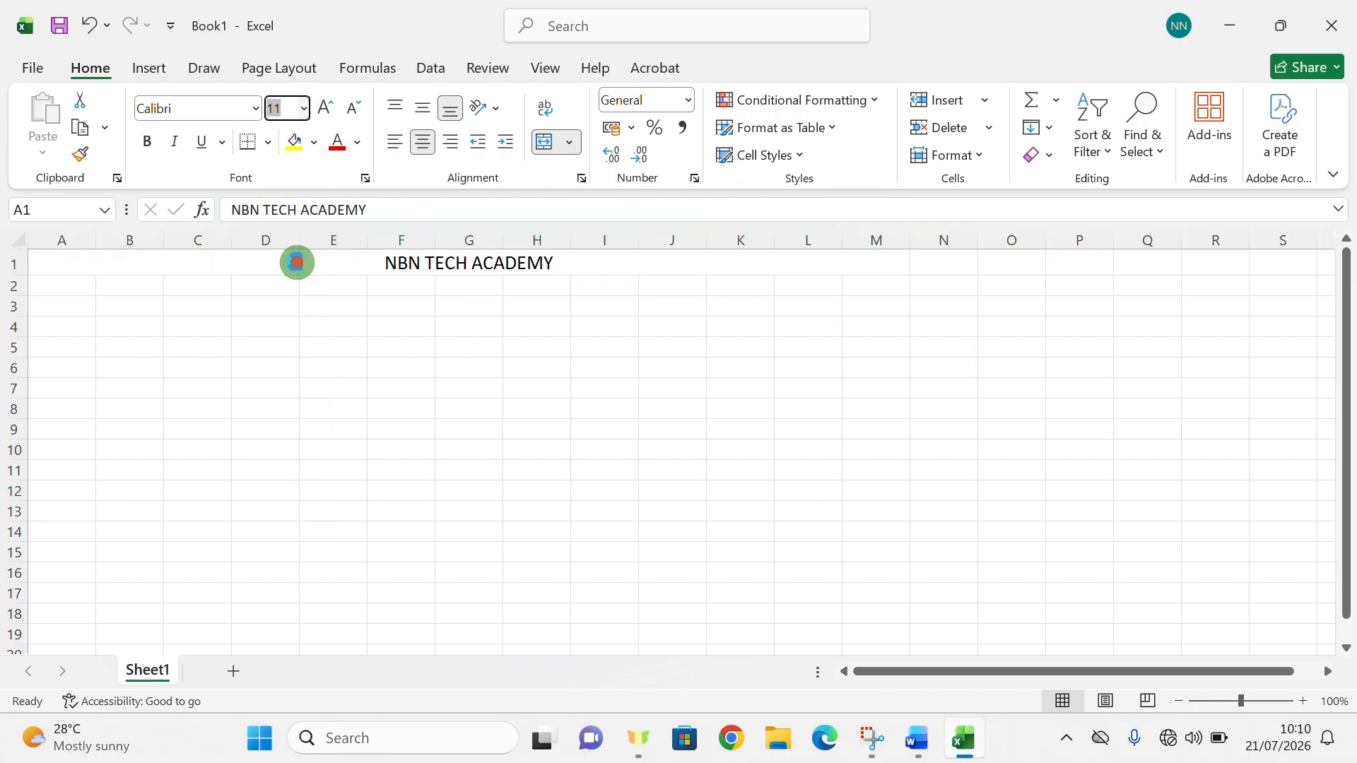
click(252, 105)
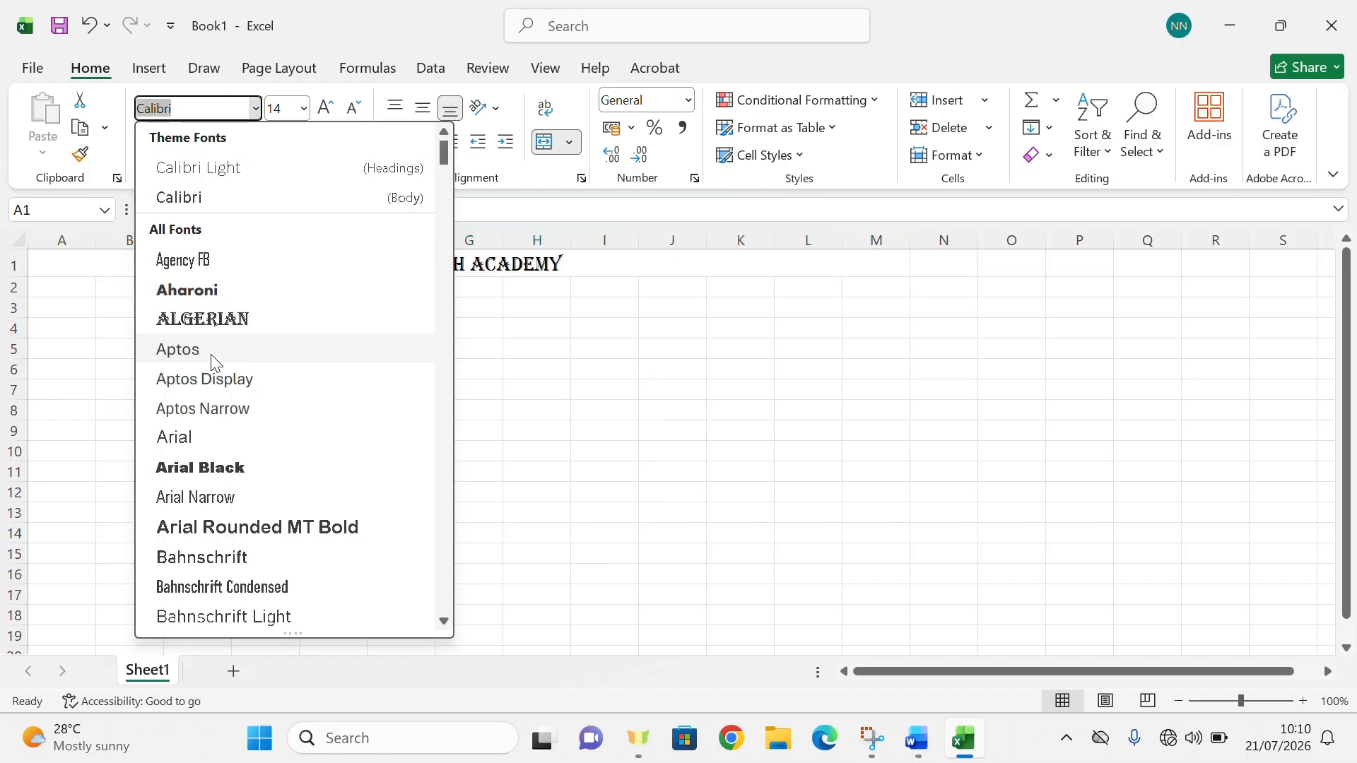
click(197, 467)
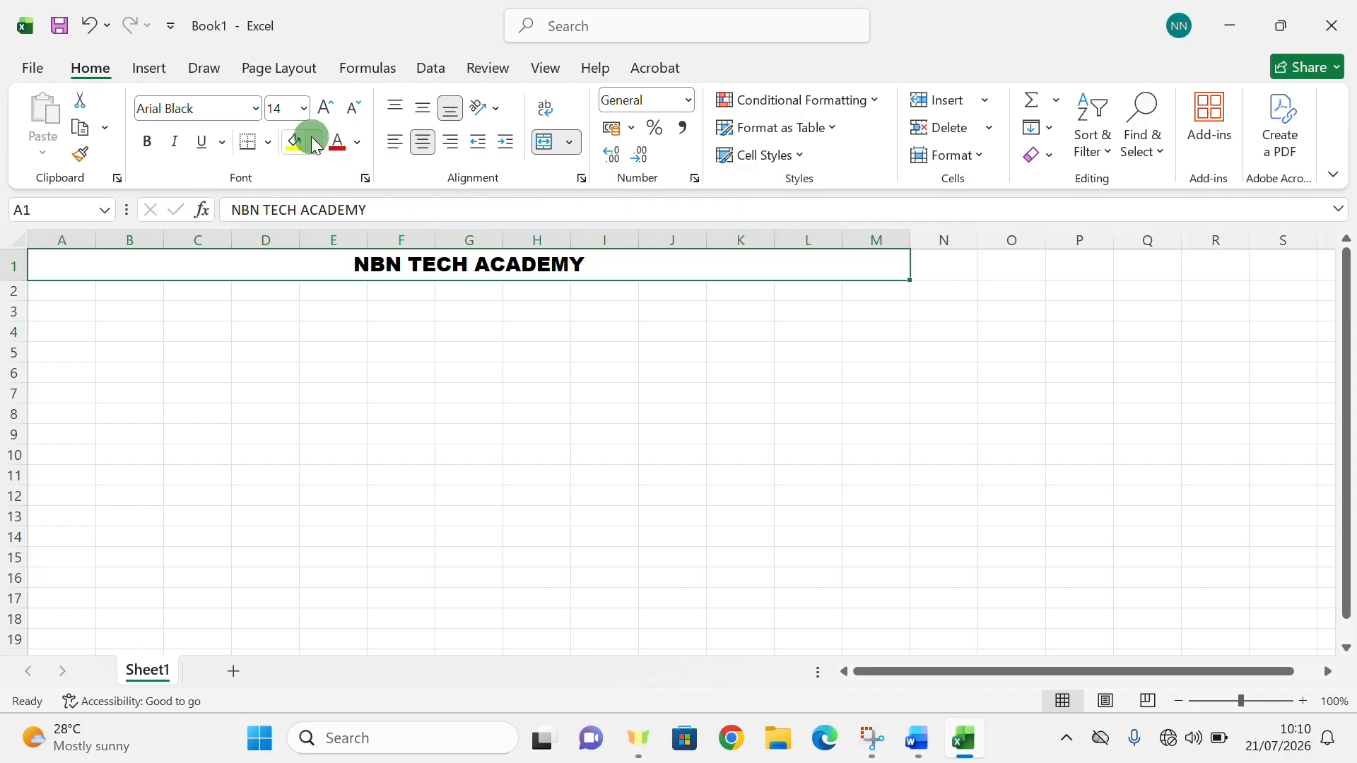
Give the title in row 1 a dark green theme font color and the lightest gray accent fill.
click(359, 146)
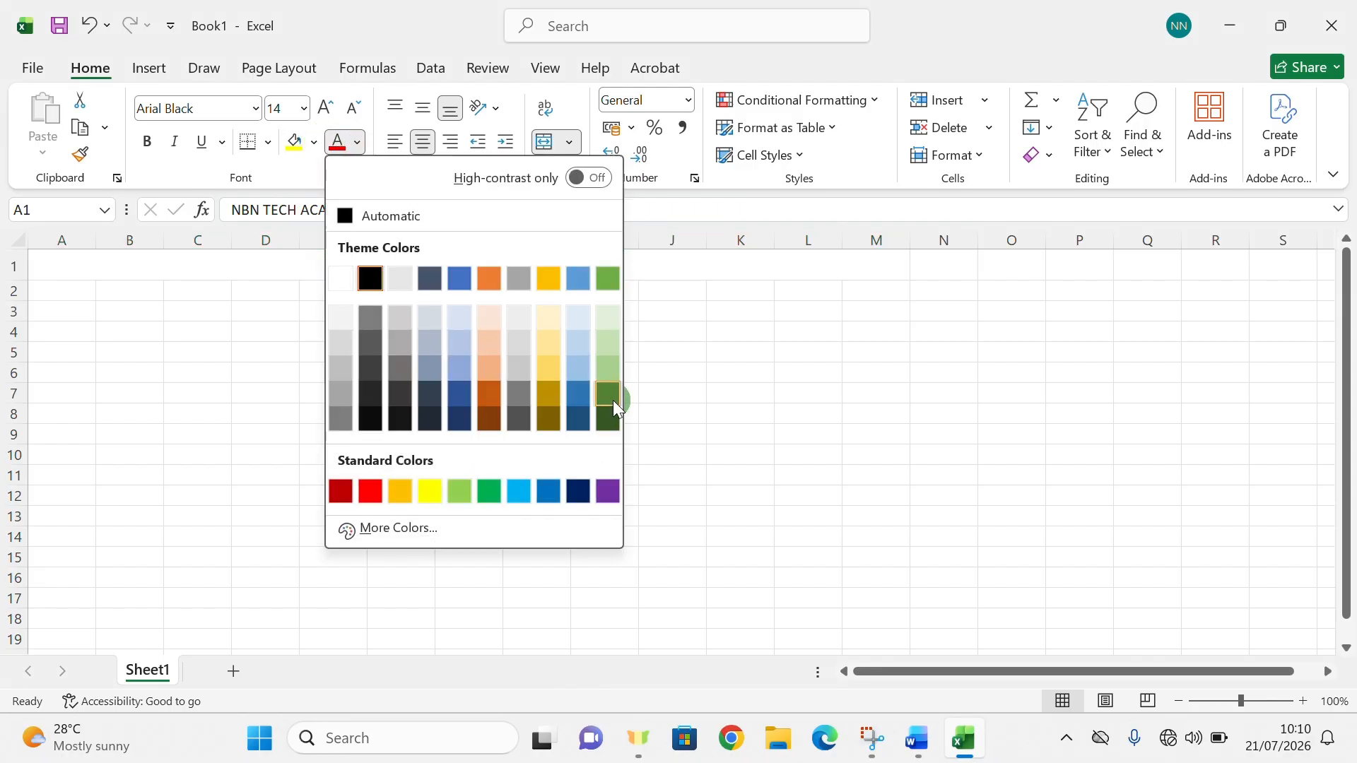
click(608, 394)
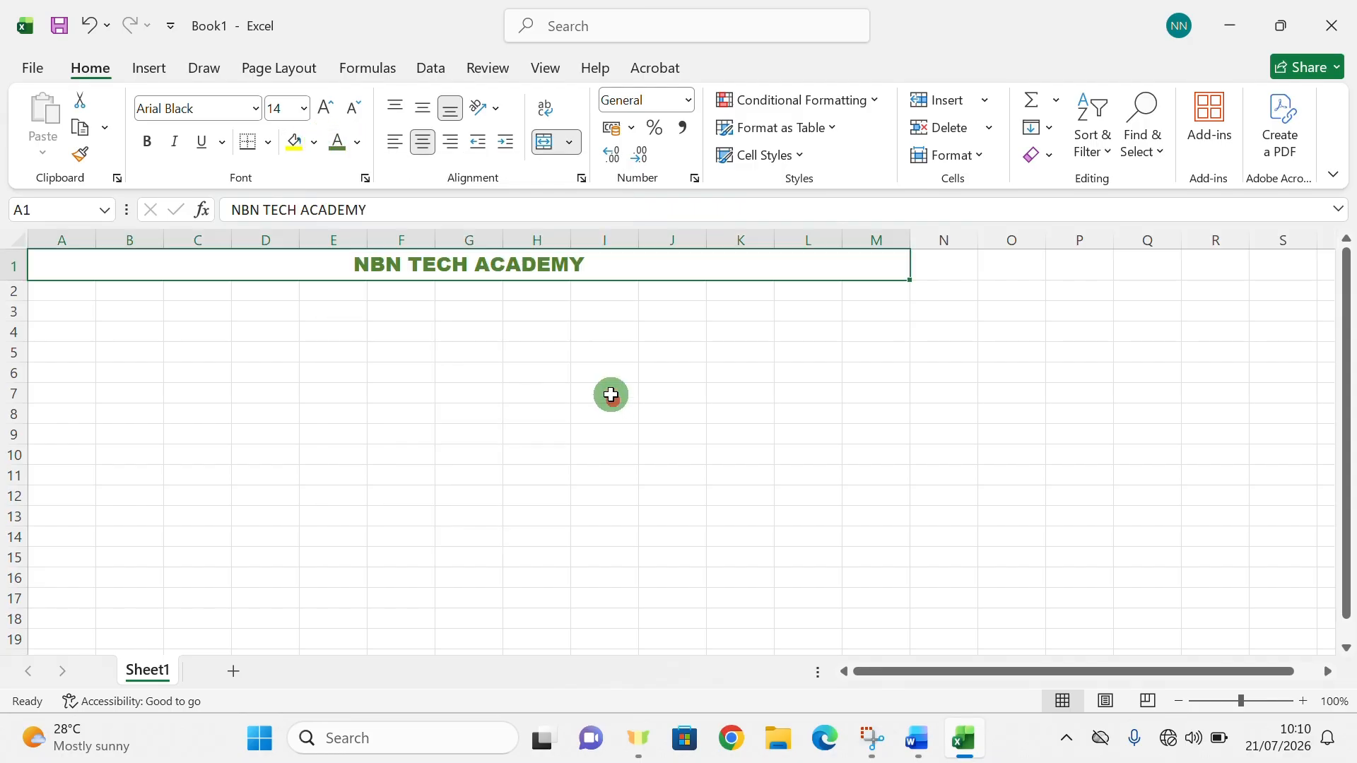
click(314, 145)
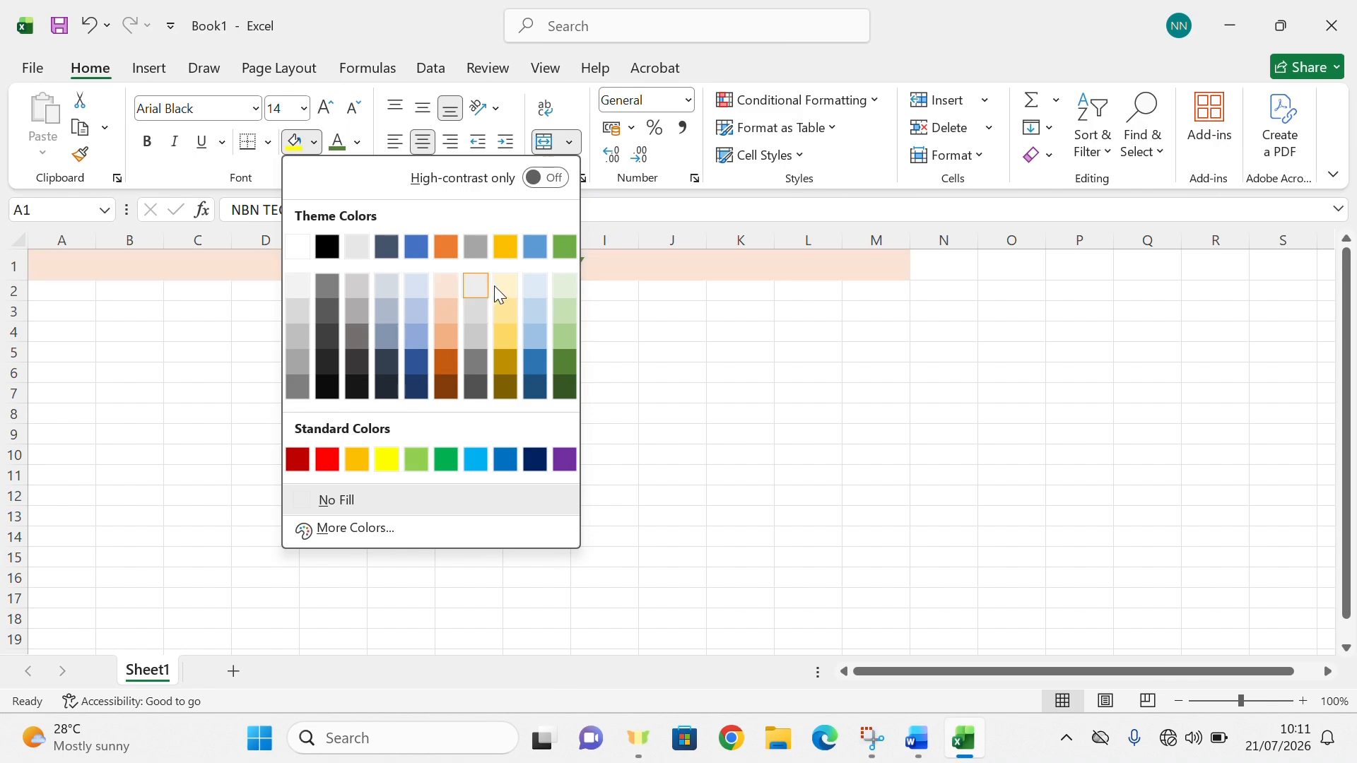
click(468, 284)
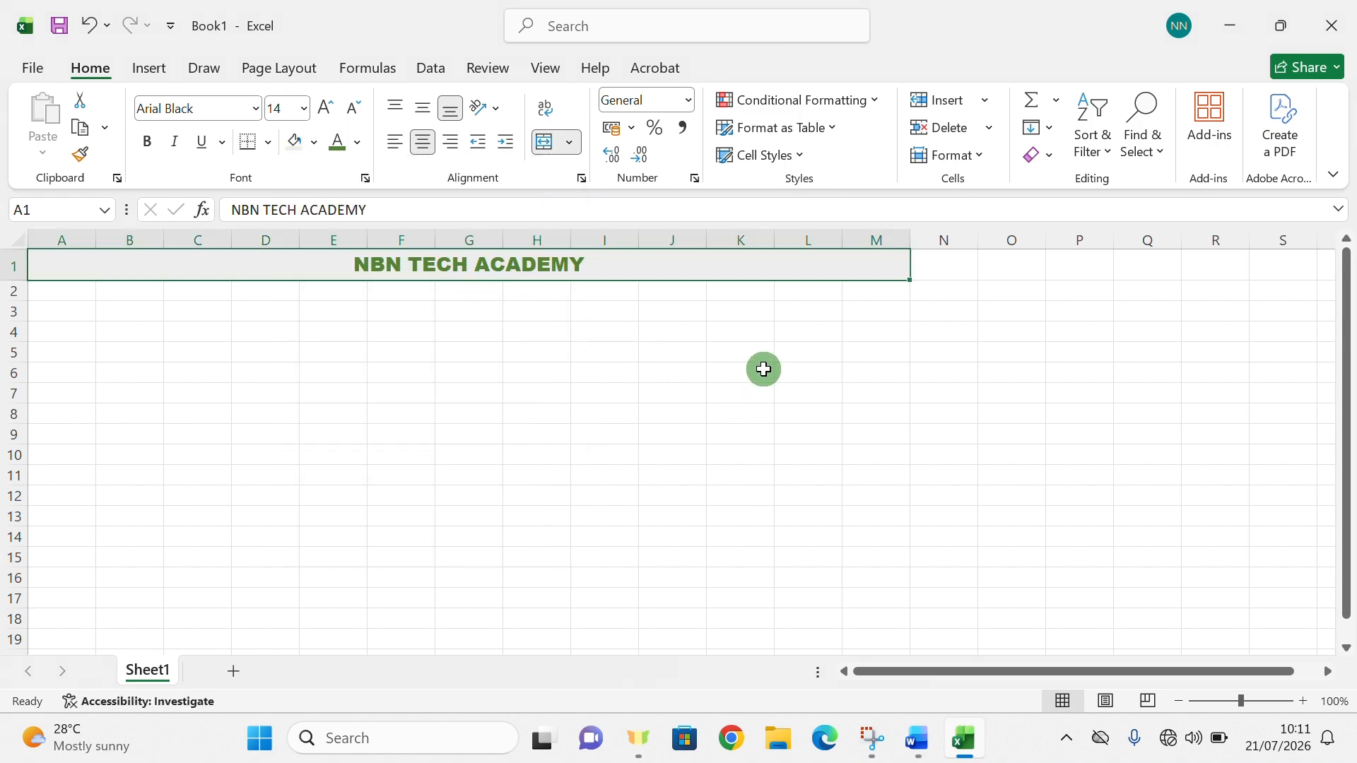
Copy the 2025/2026 SESSION heading from the Word result sheet and paste it into cell A2 of the Excel workbook.
click(929, 755)
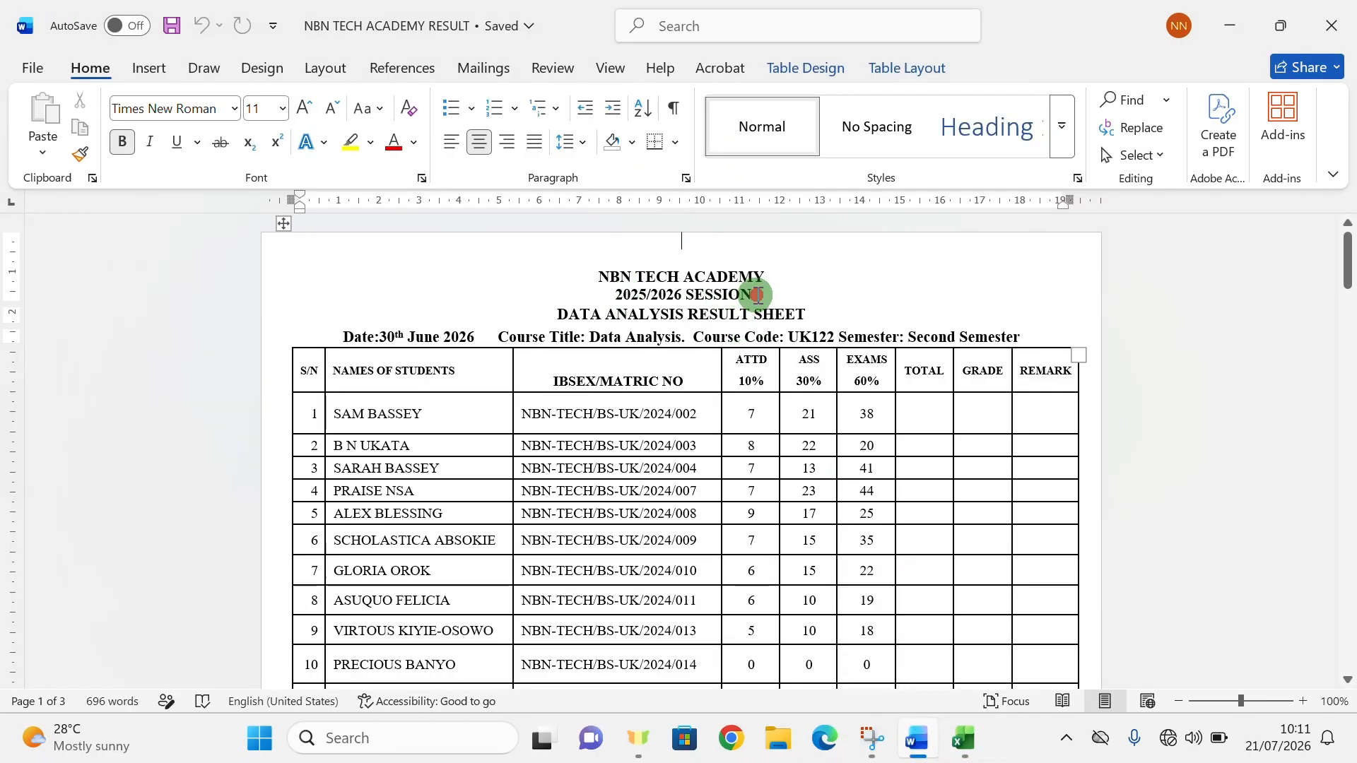
drag(757, 295, 613, 296)
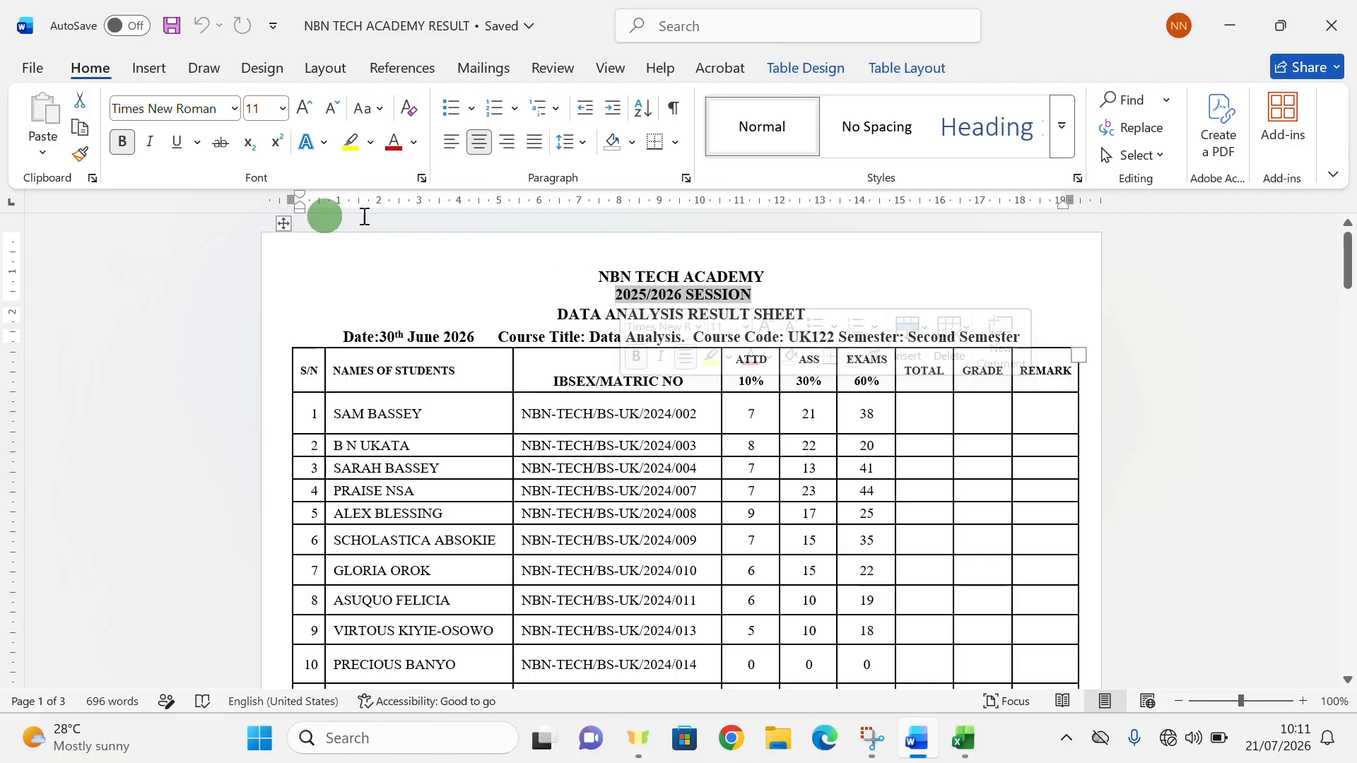
click(83, 131)
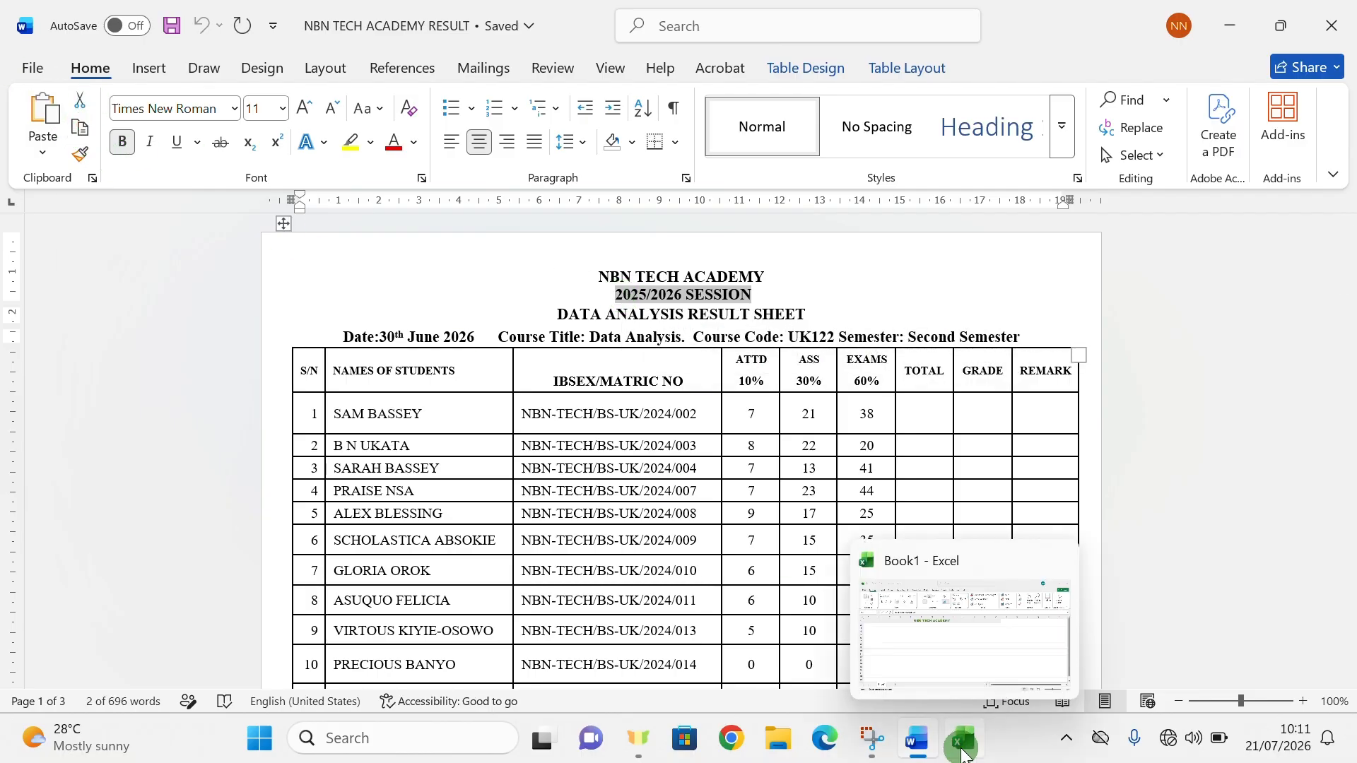
click(964, 753)
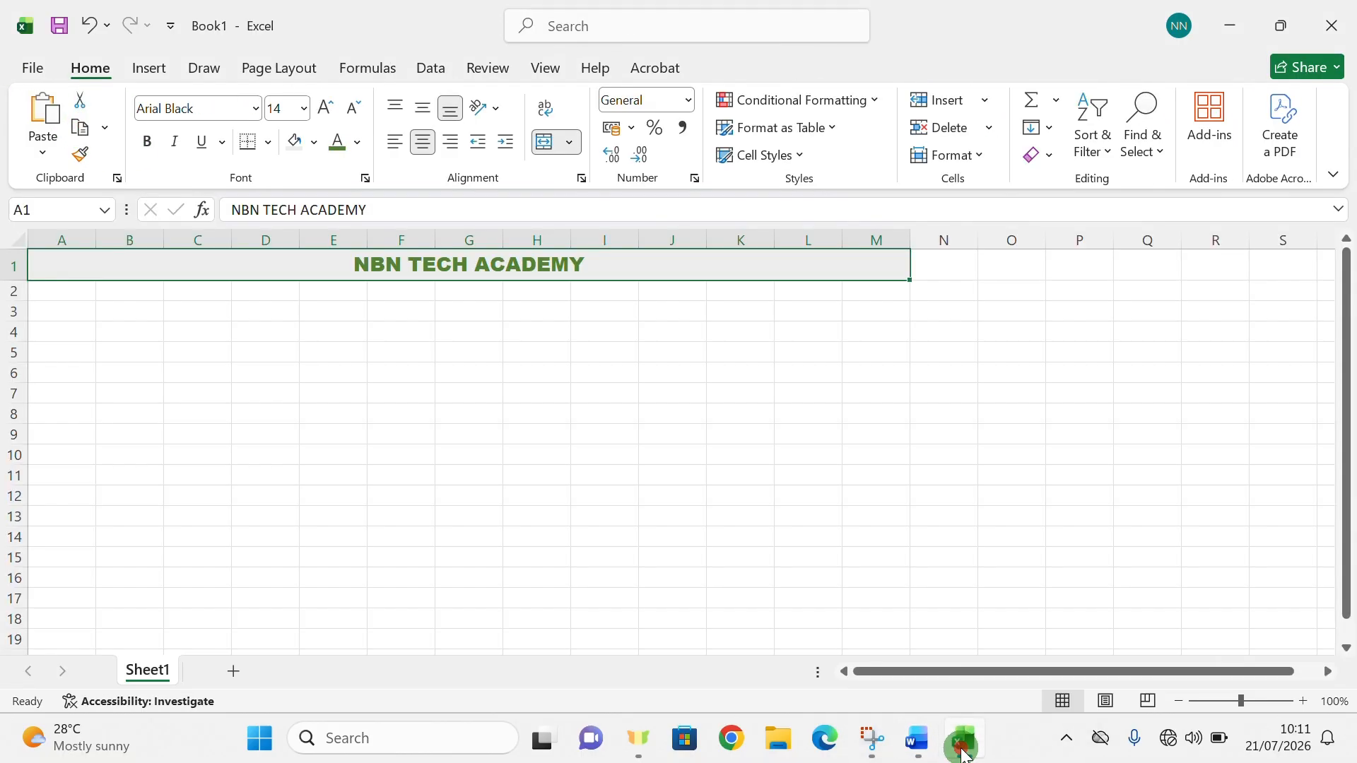
click(63, 288)
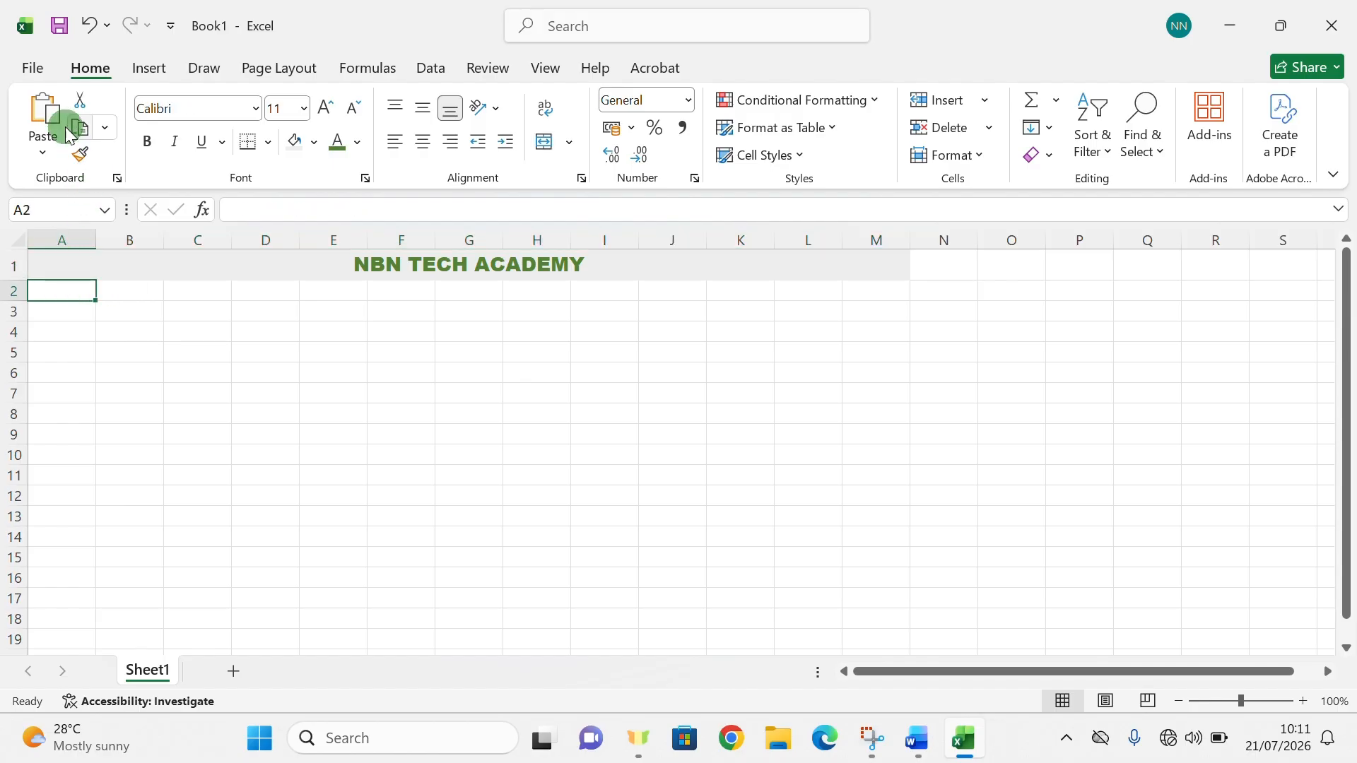
click(34, 103)
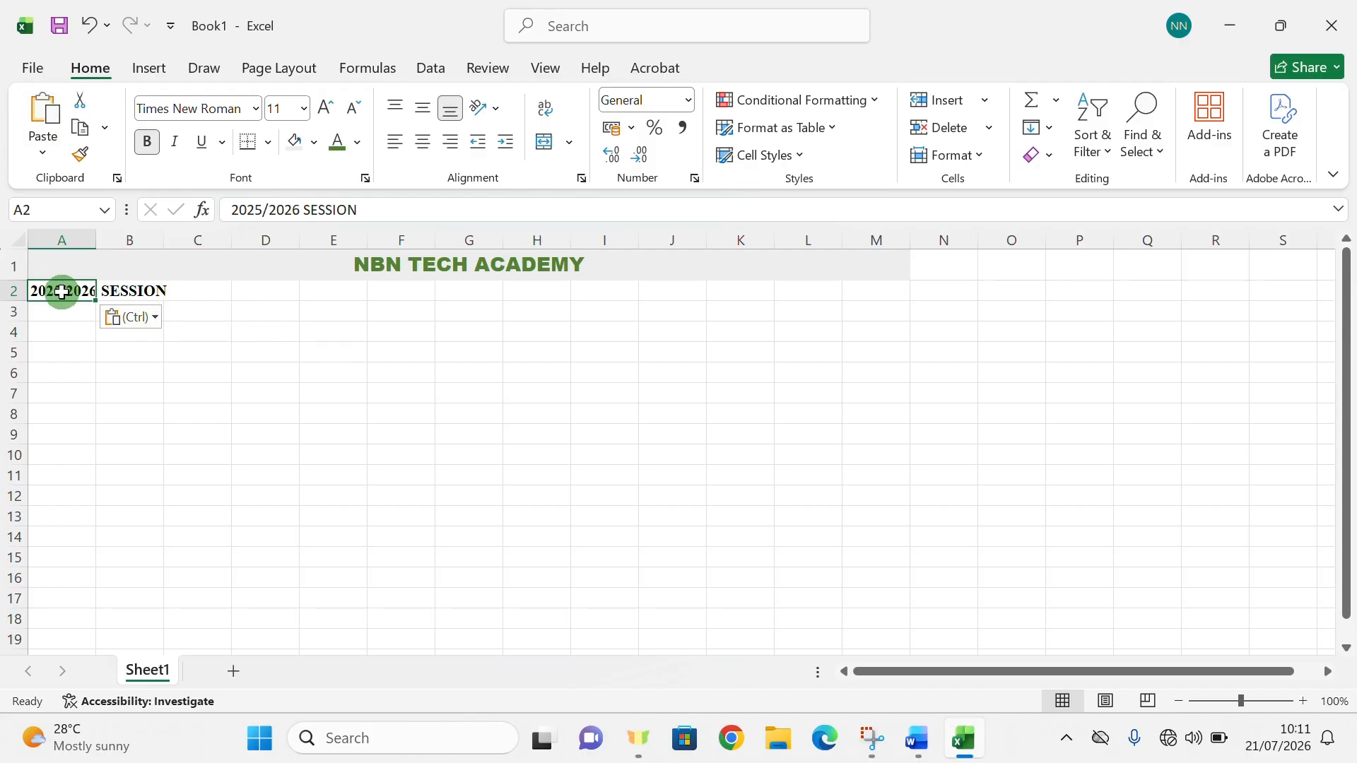
Merge and center the 2025/2026 SESSION heading across cells A2 to M2.
drag(63, 292, 863, 296)
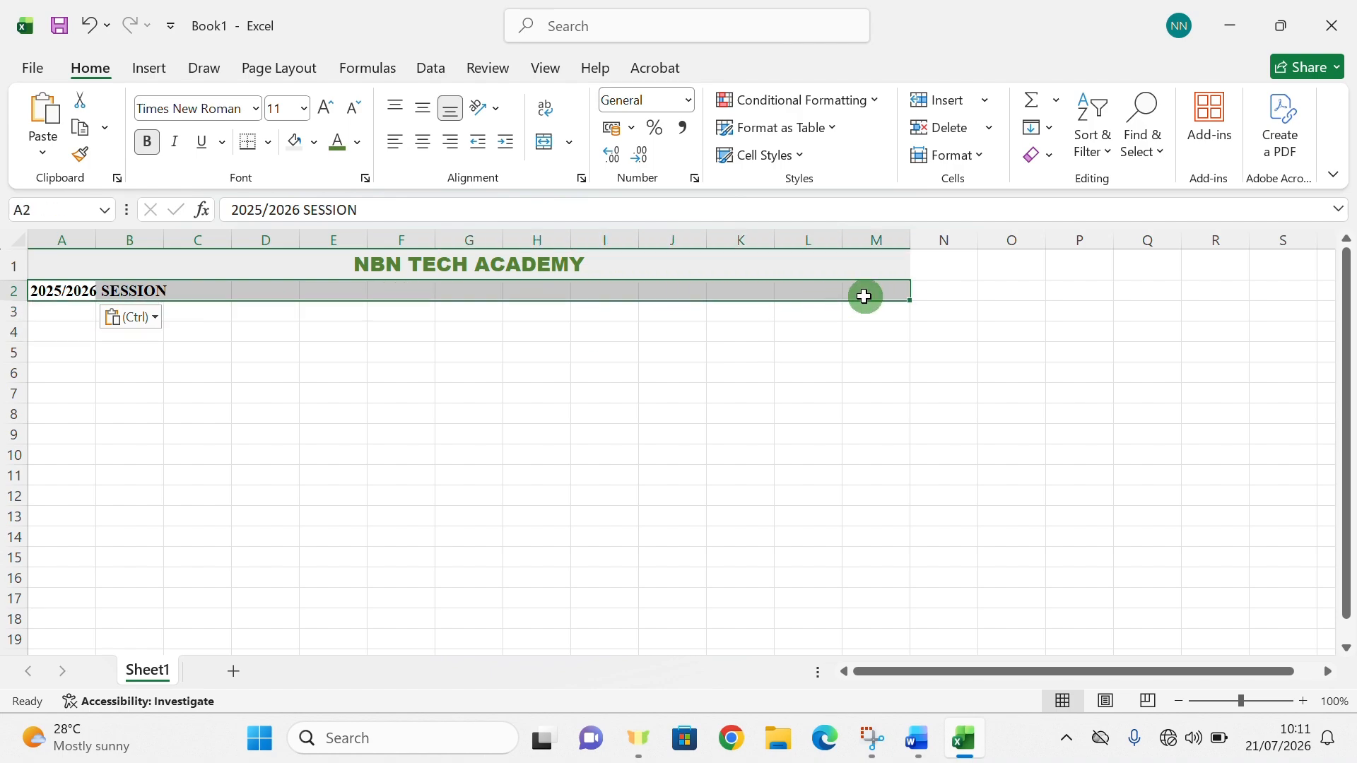
click(571, 146)
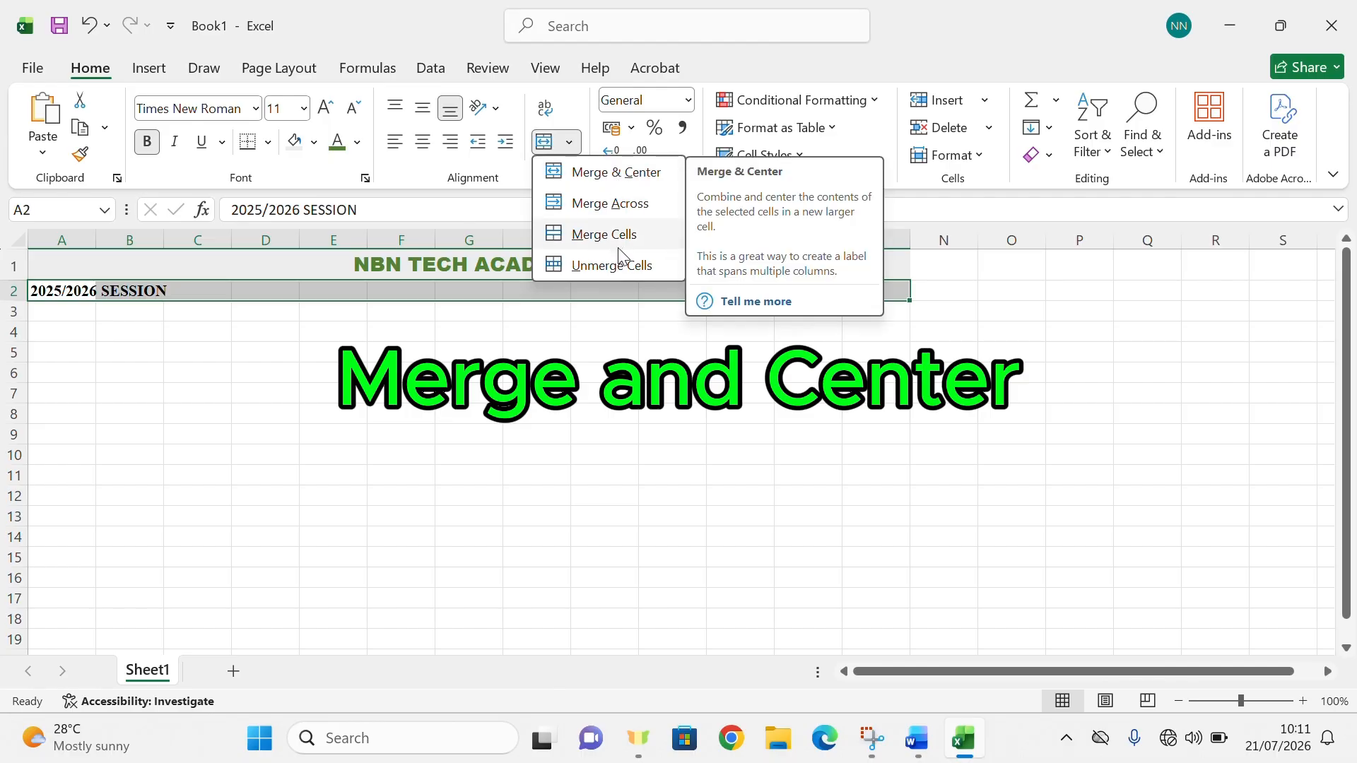
click(613, 173)
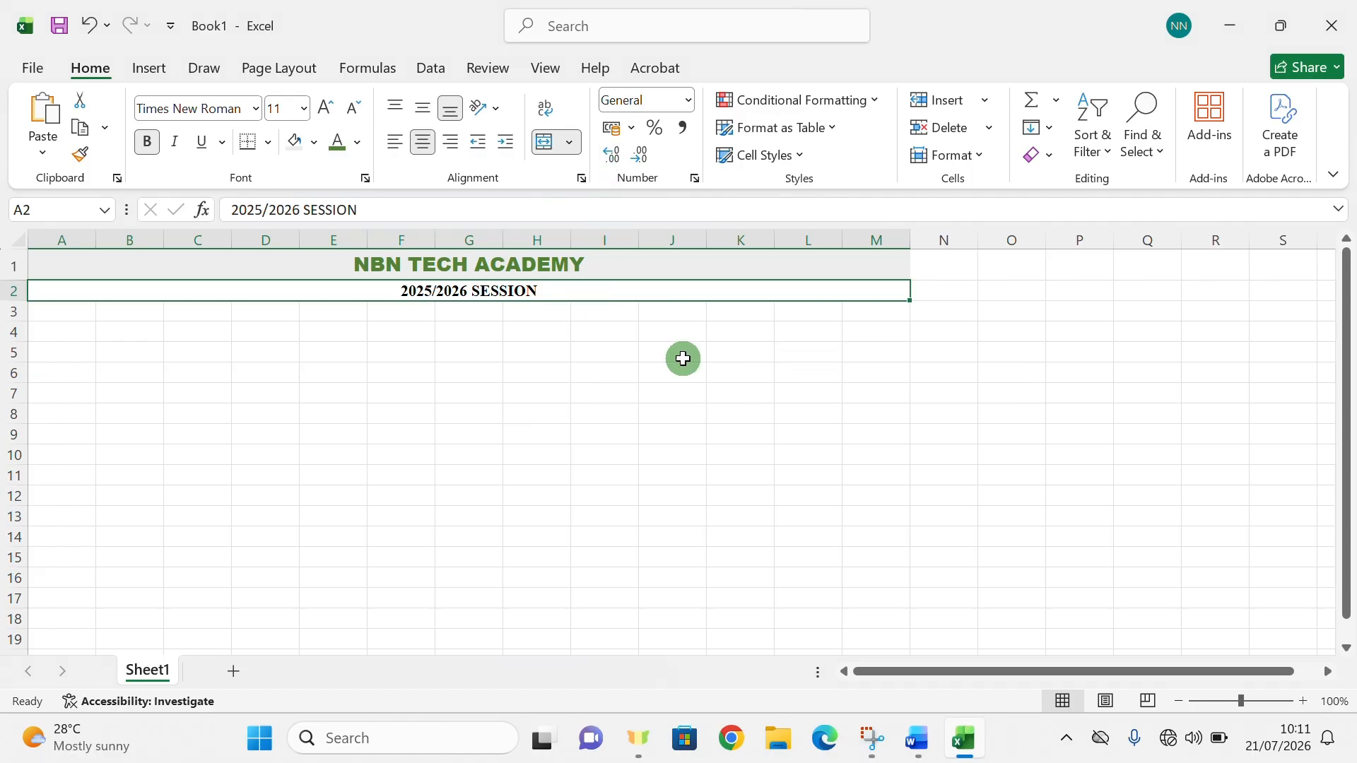
Copy the DATA ANALYSIS RESULT SHEET heading from the Word document and paste it into cell A3 of the Excel workbook.
click(922, 746)
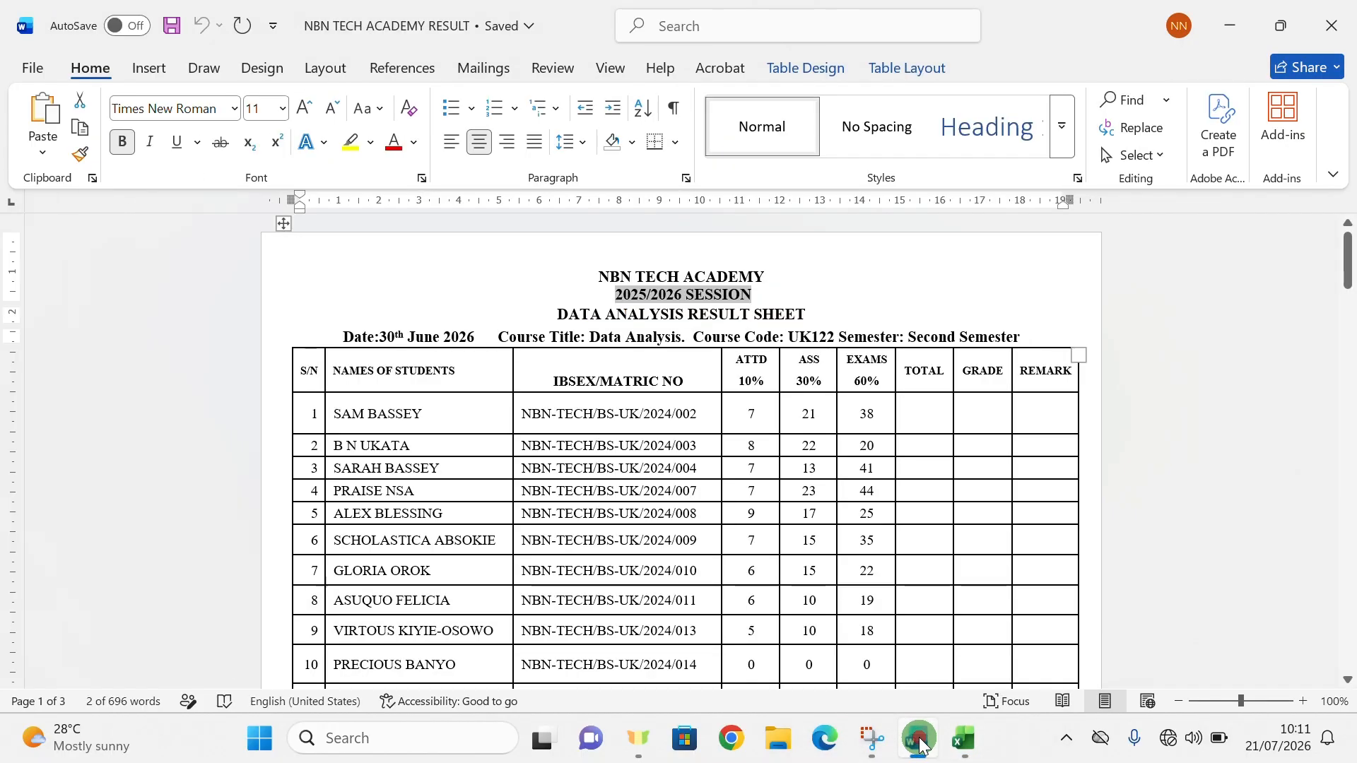
drag(550, 315, 810, 314)
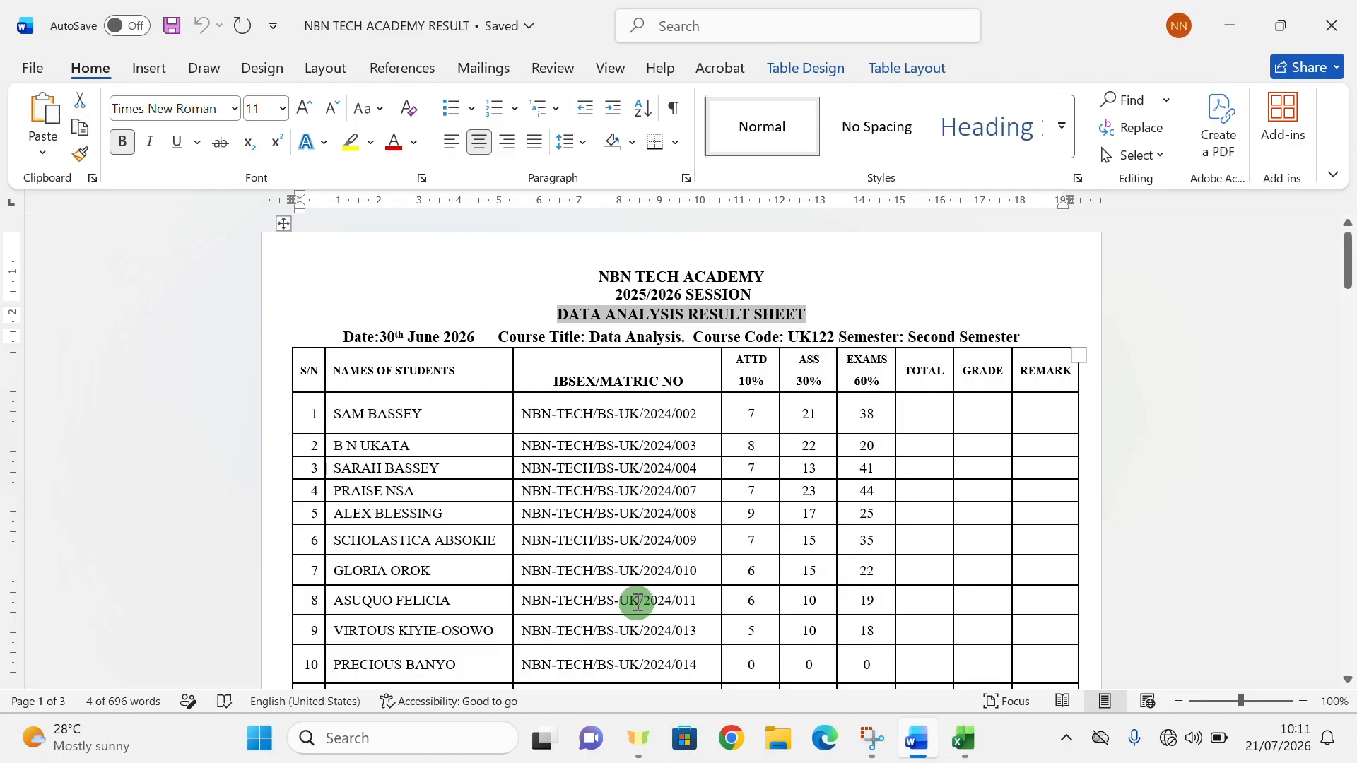
click(964, 738)
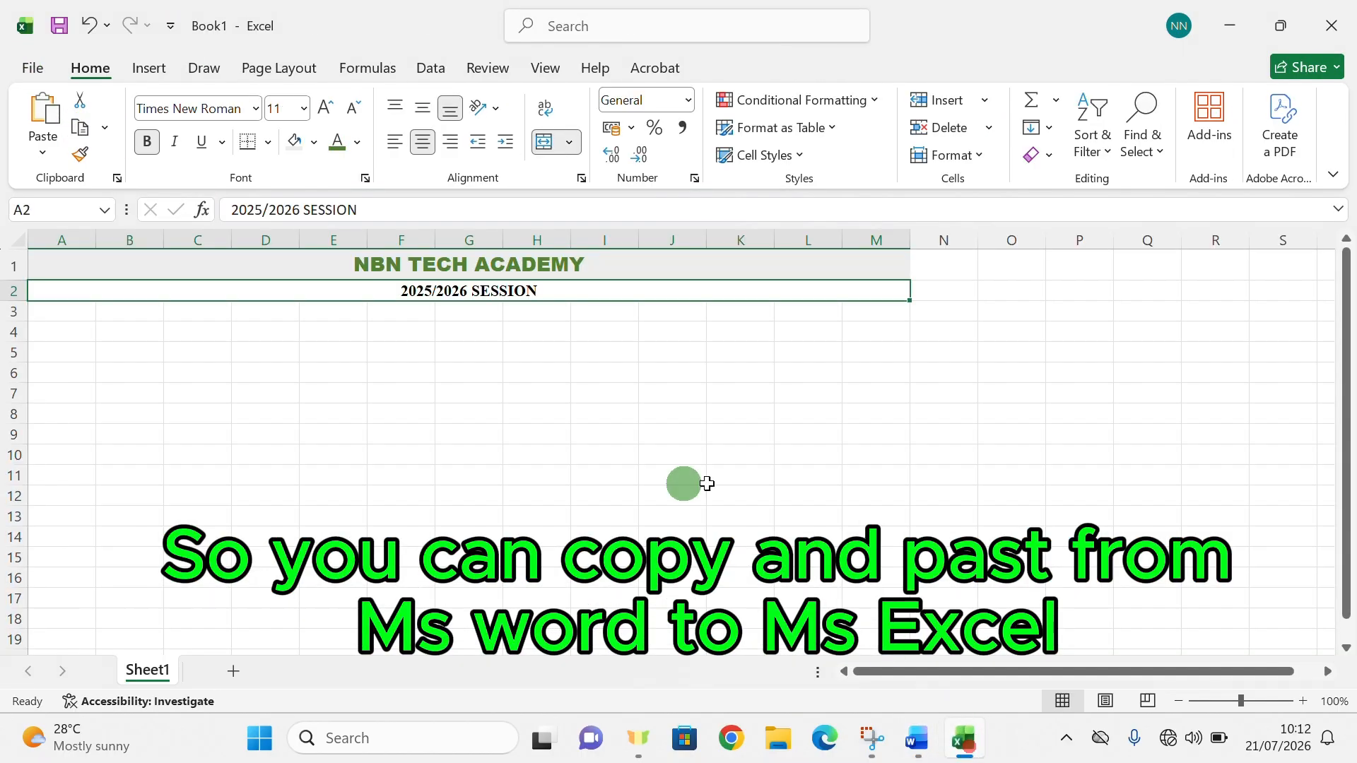
click(47, 314)
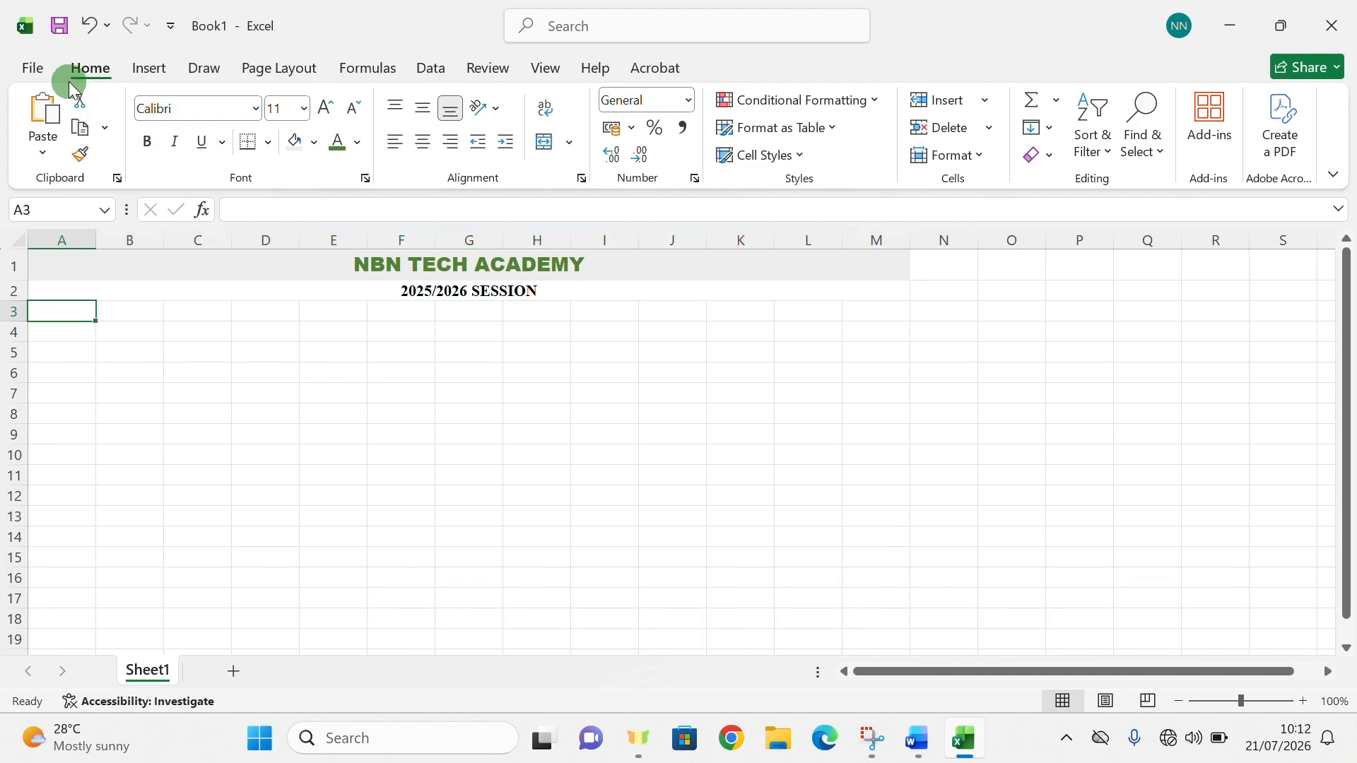
click(47, 110)
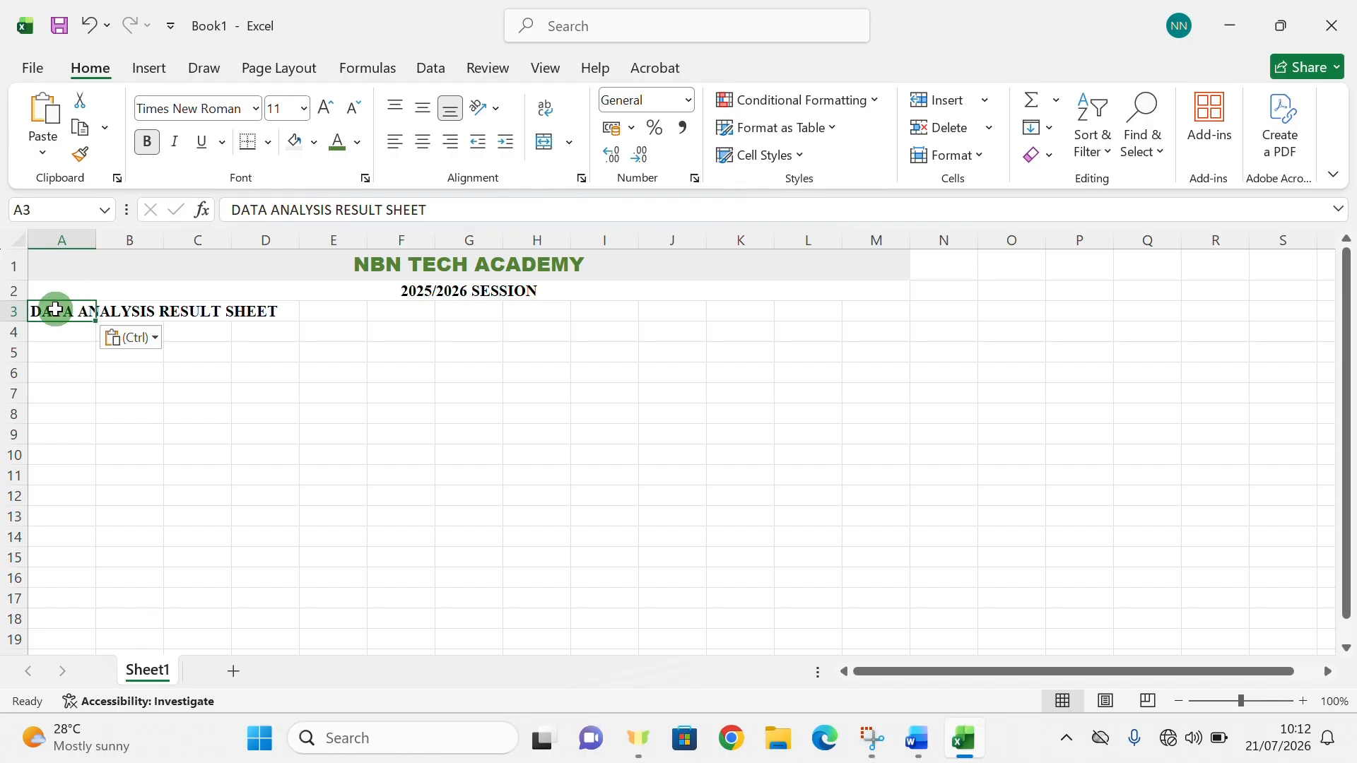
Merge and center the DATA ANALYSIS RESULT SHEET heading across cells A3 to M3.
drag(57, 309, 865, 316)
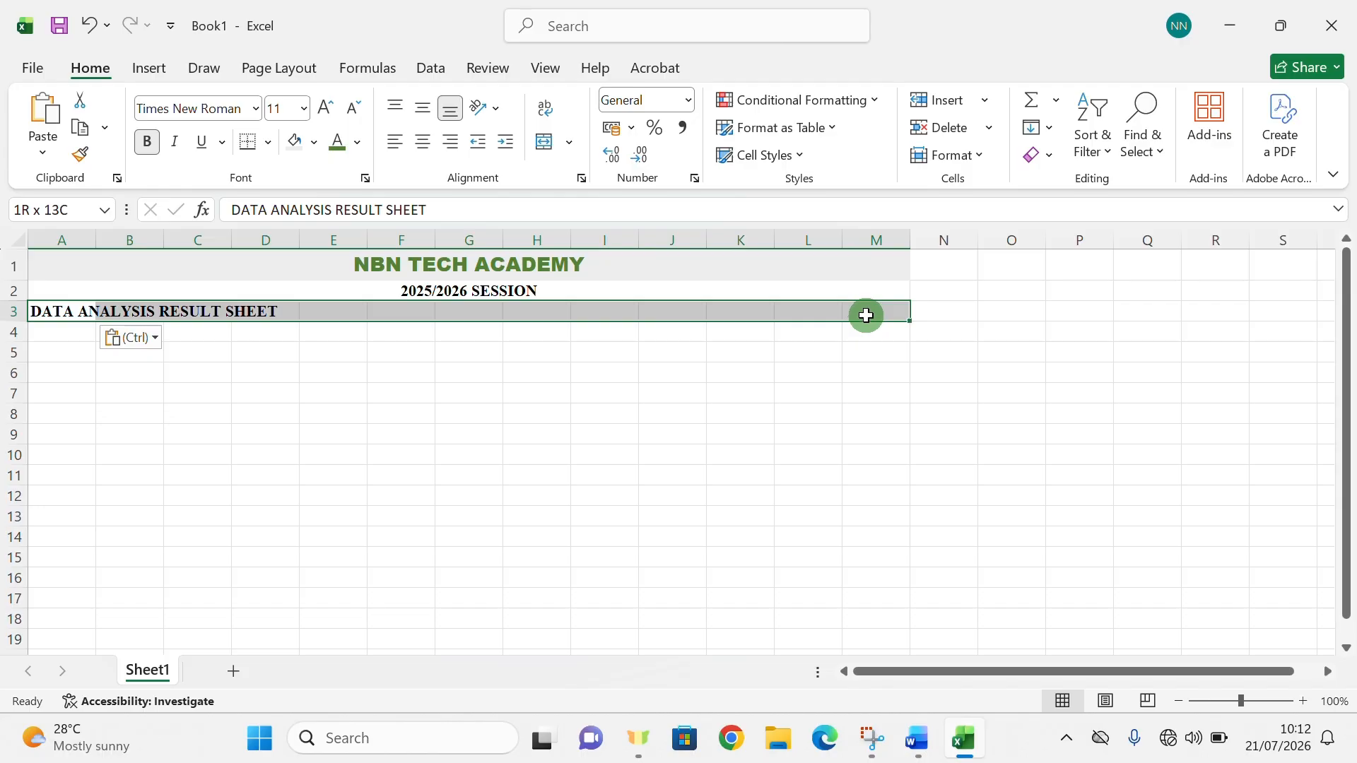
click(570, 144)
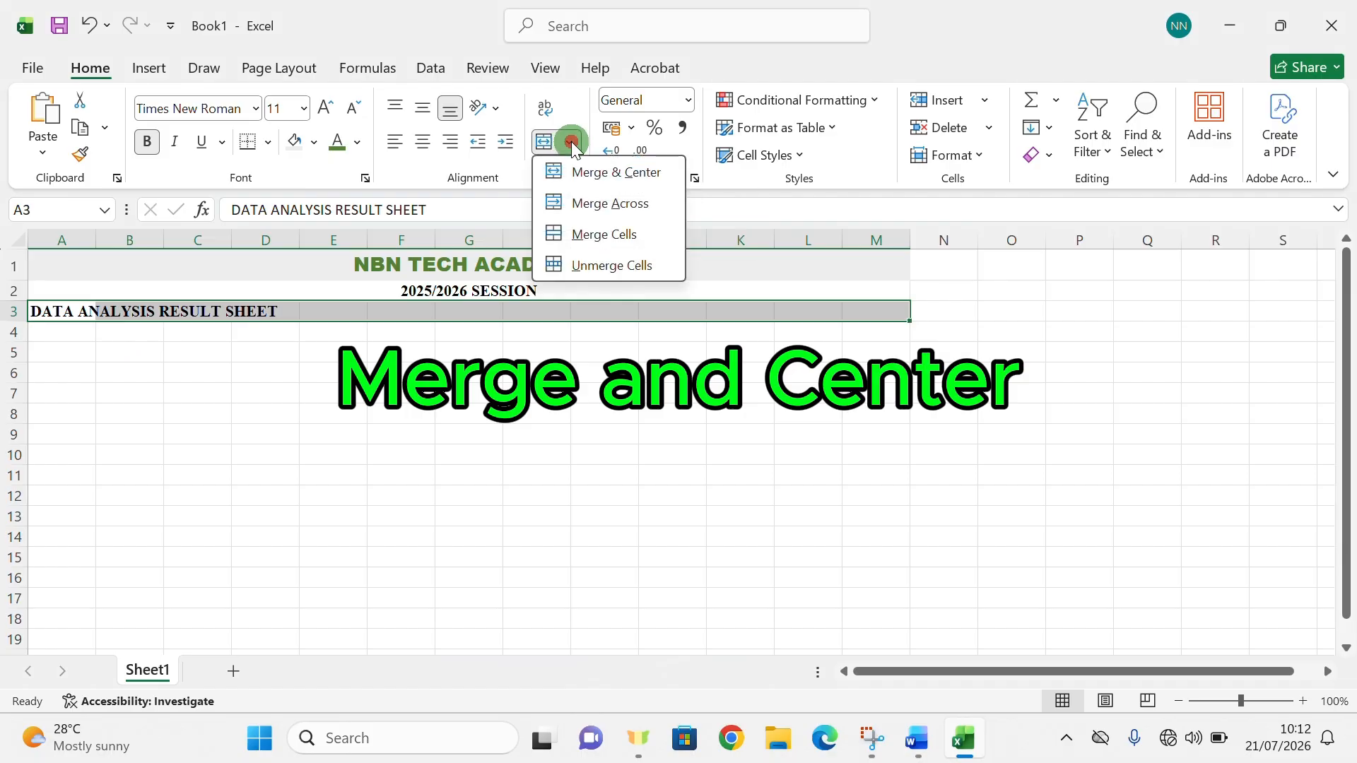
click(592, 177)
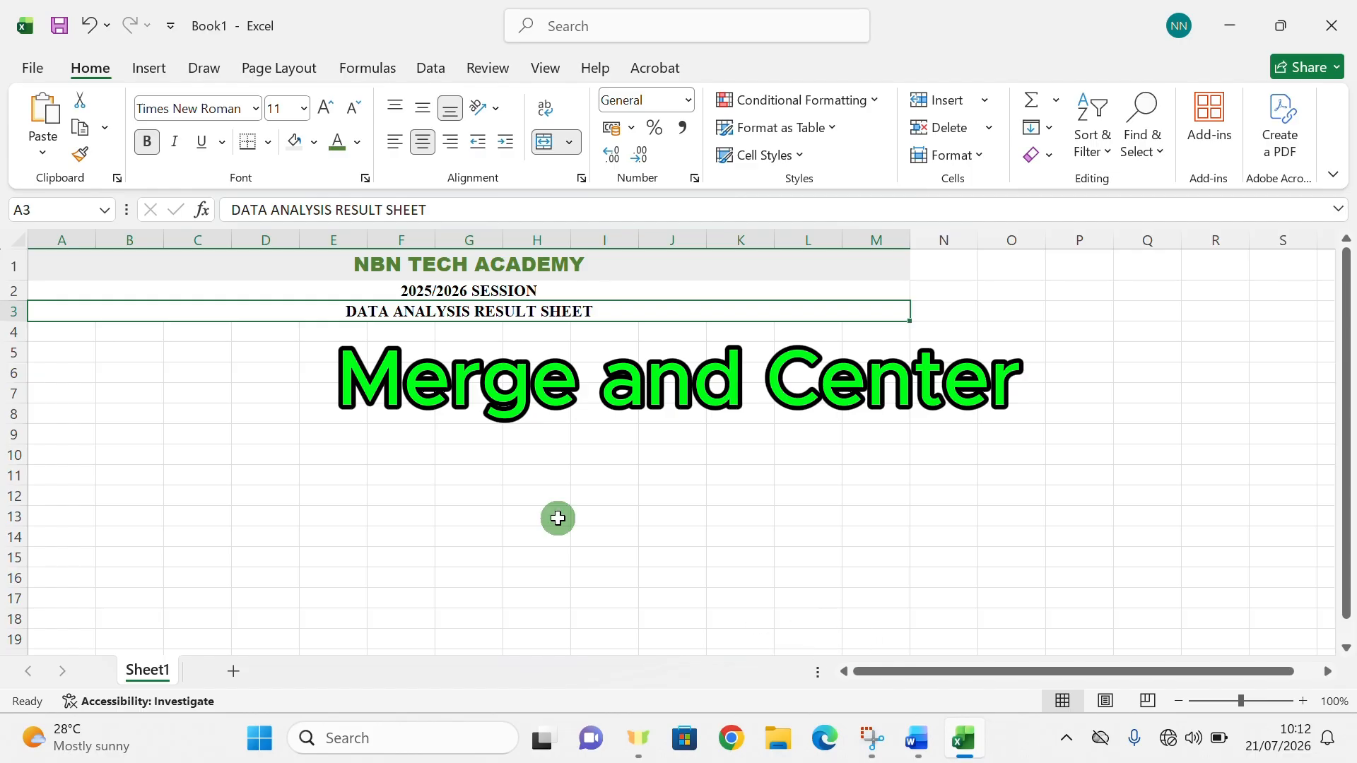
Copy the date, course title, course code and semester line from the Word document and paste it into cell A4 in Excel.
click(967, 750)
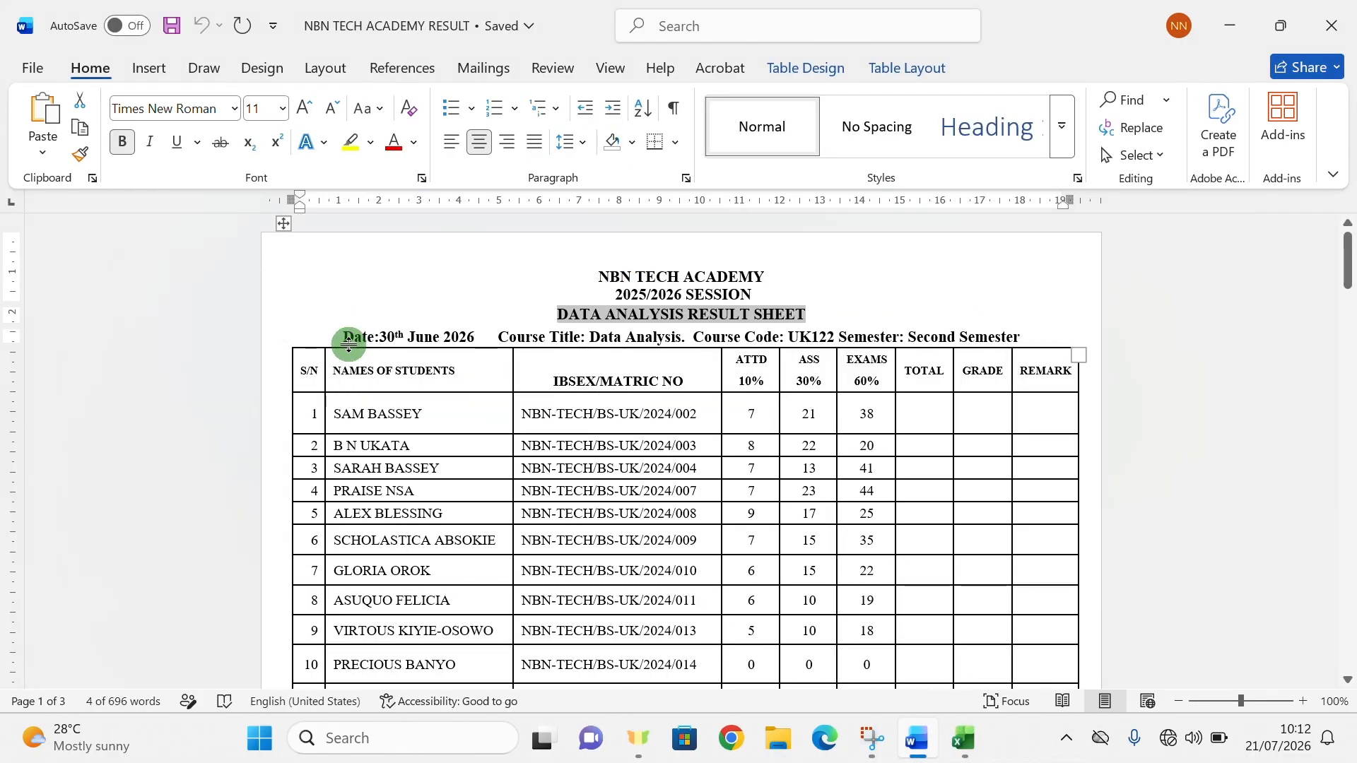
drag(332, 338, 1019, 335)
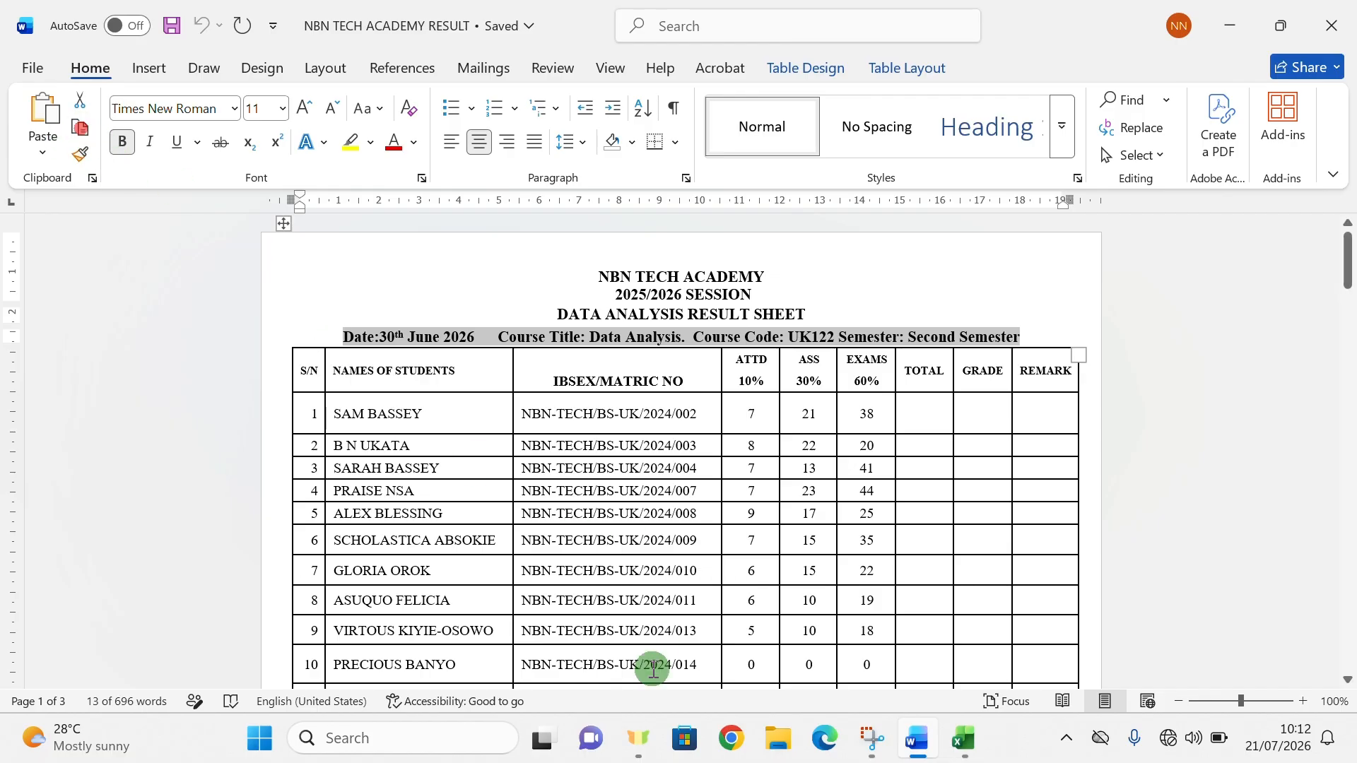
mouse_move(958, 755)
click(930, 599)
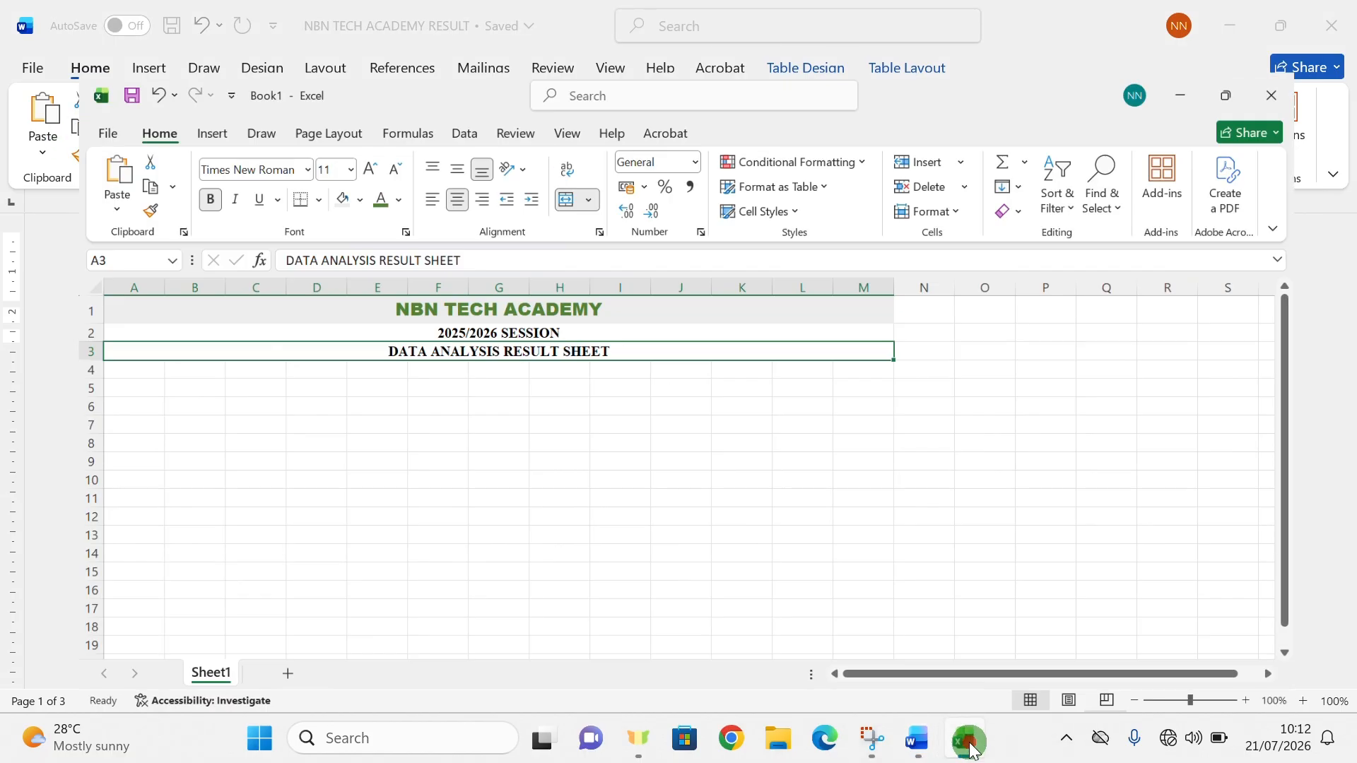
click(51, 335)
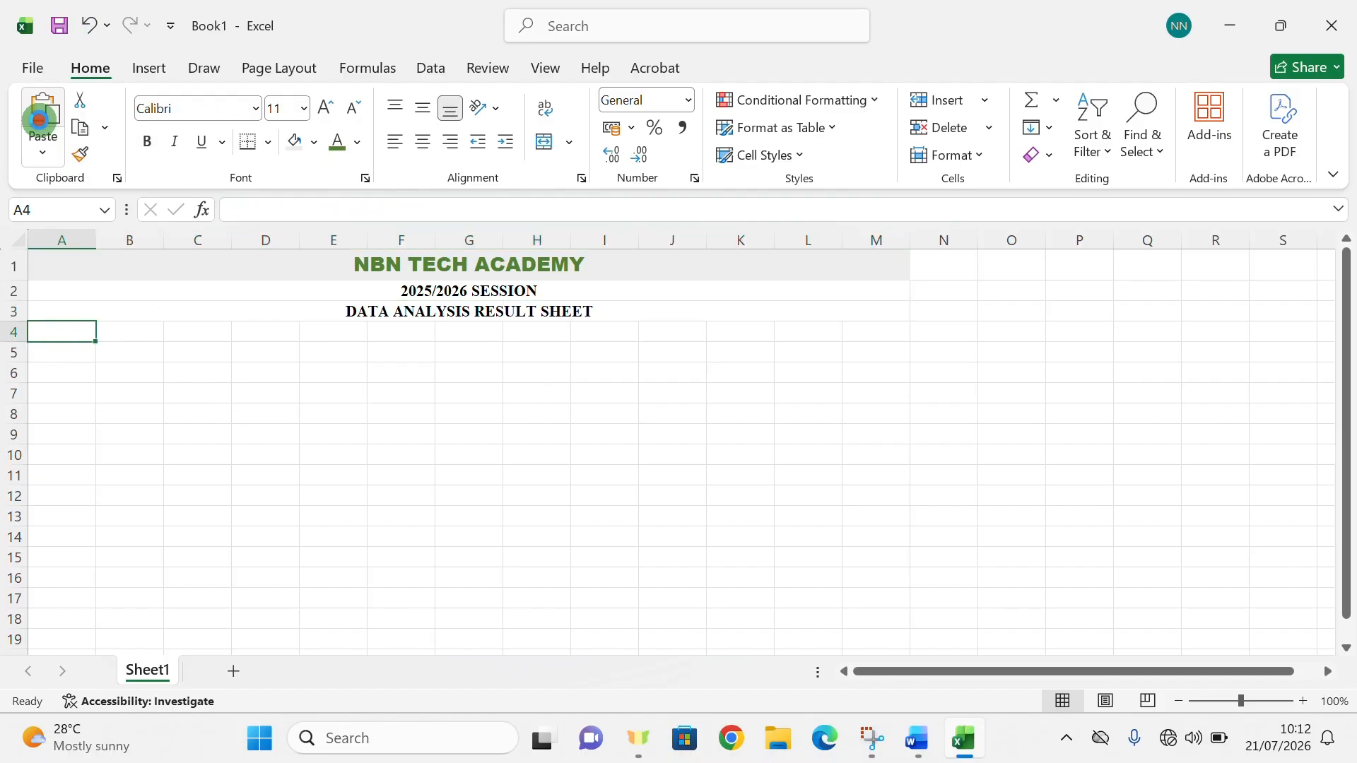
click(41, 120)
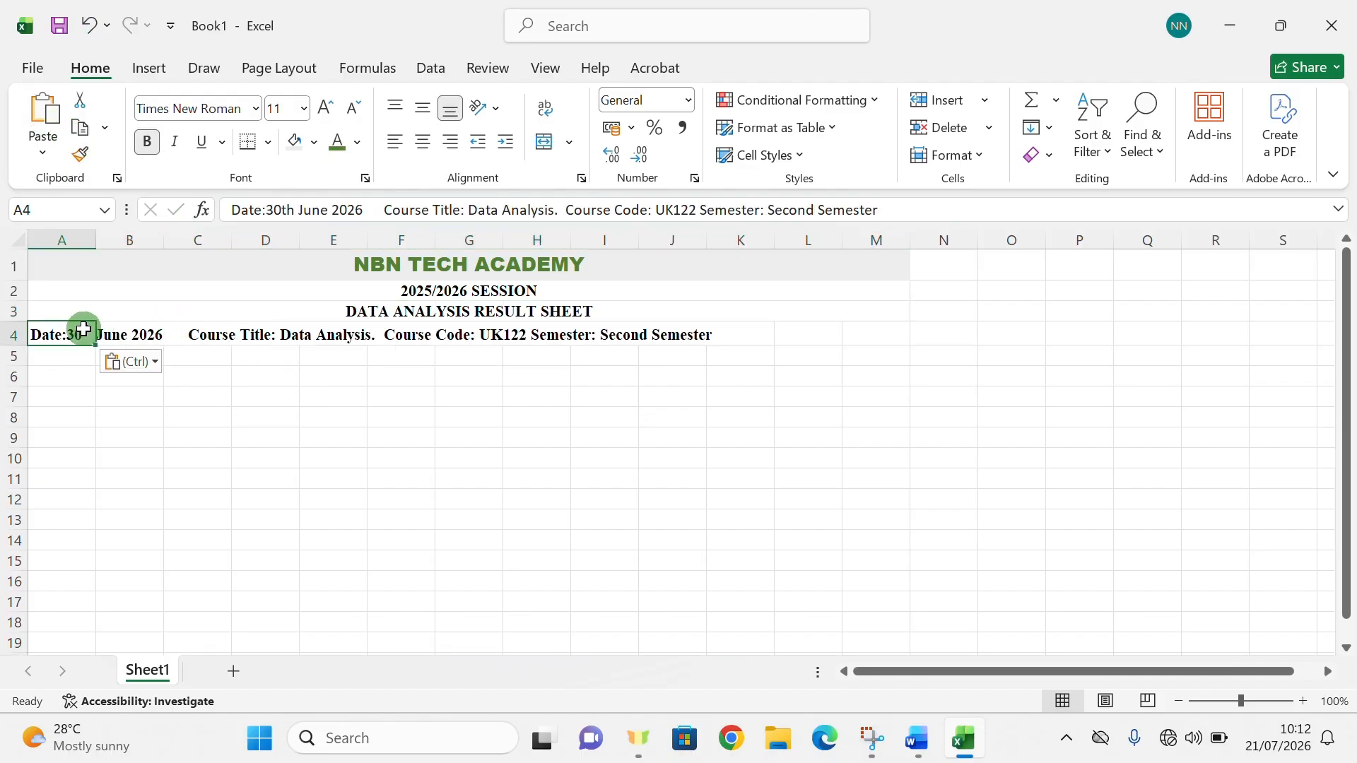
Merge and center the date and course details line across cells A4 to M4.
mouse_move(51, 333)
mouse_down()
mouse_move(261, 315)
mouse_move(539, 354)
mouse_move(797, 361)
mouse_move(897, 342)
mouse_up()
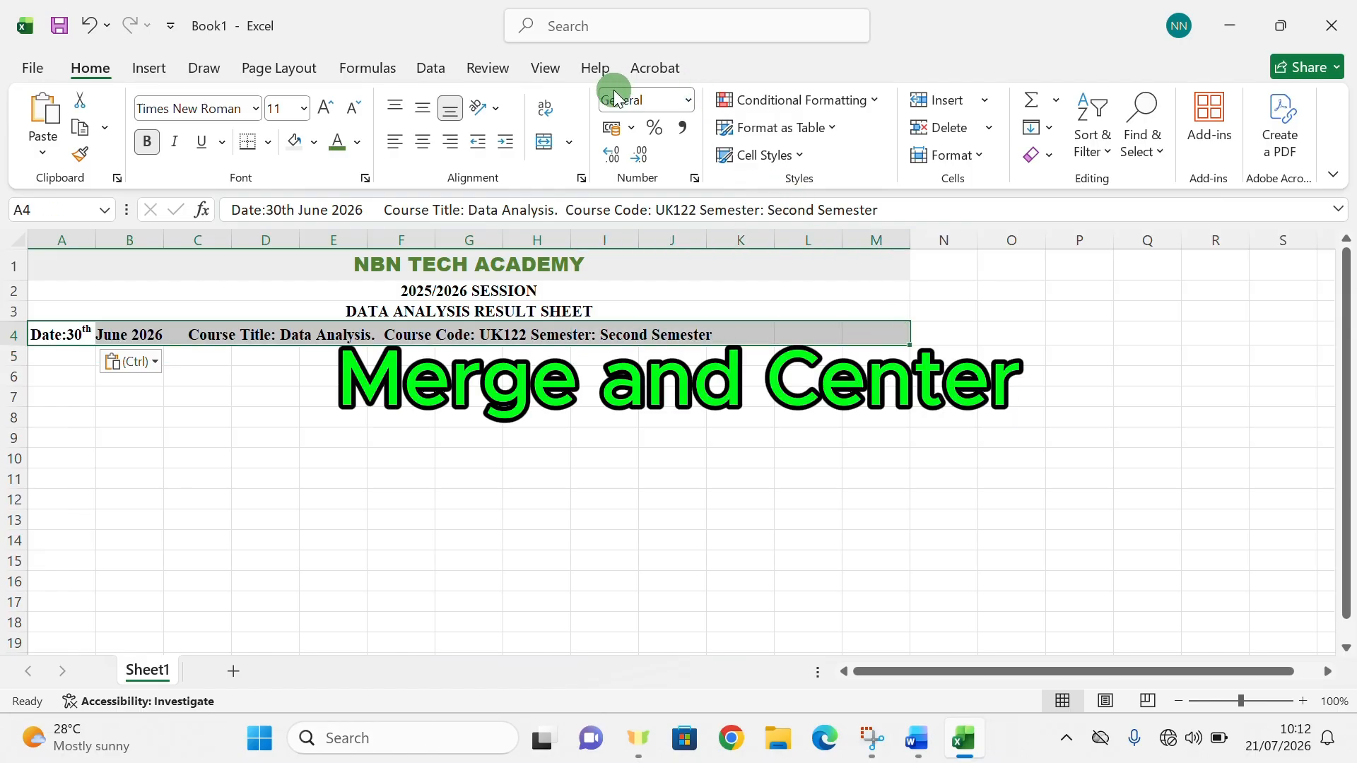
click(571, 146)
click(595, 170)
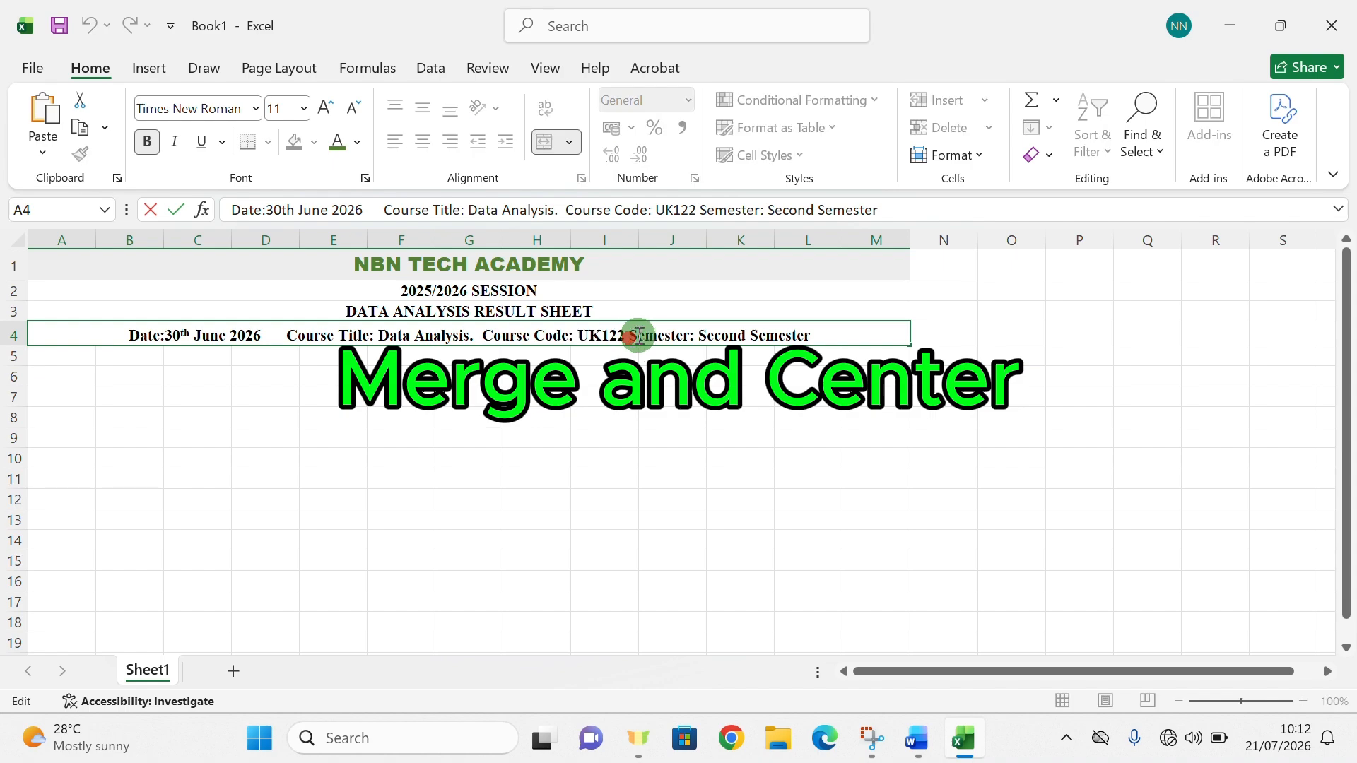
click(809, 354)
click(652, 326)
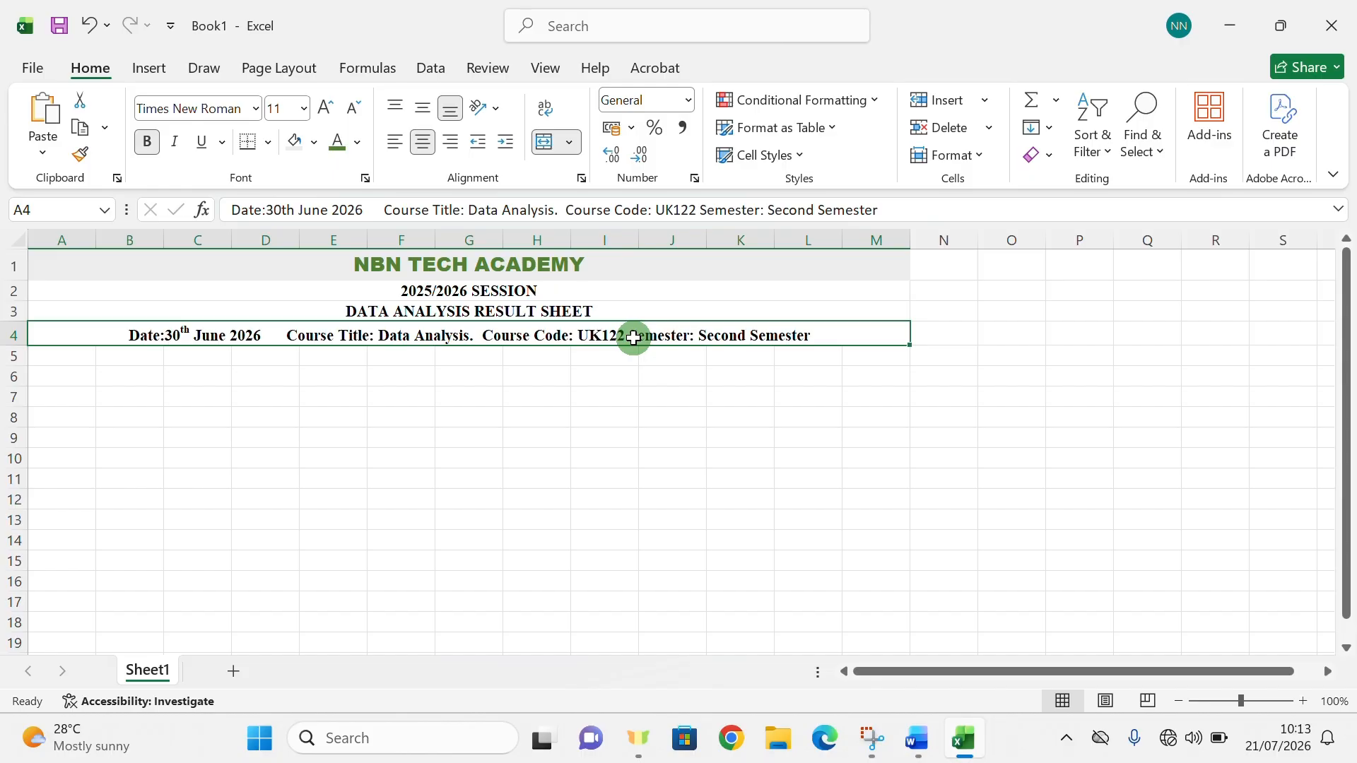
text(G)
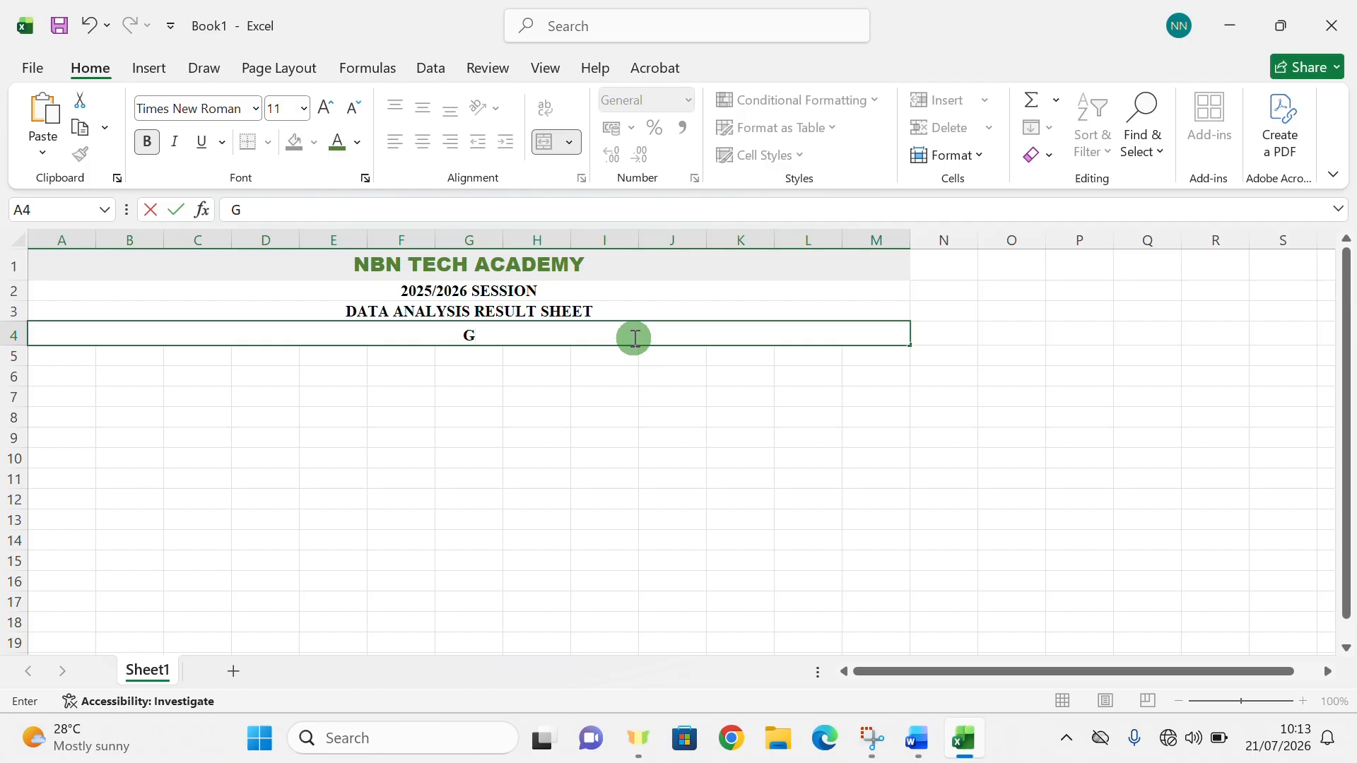
key(ctrl+z)
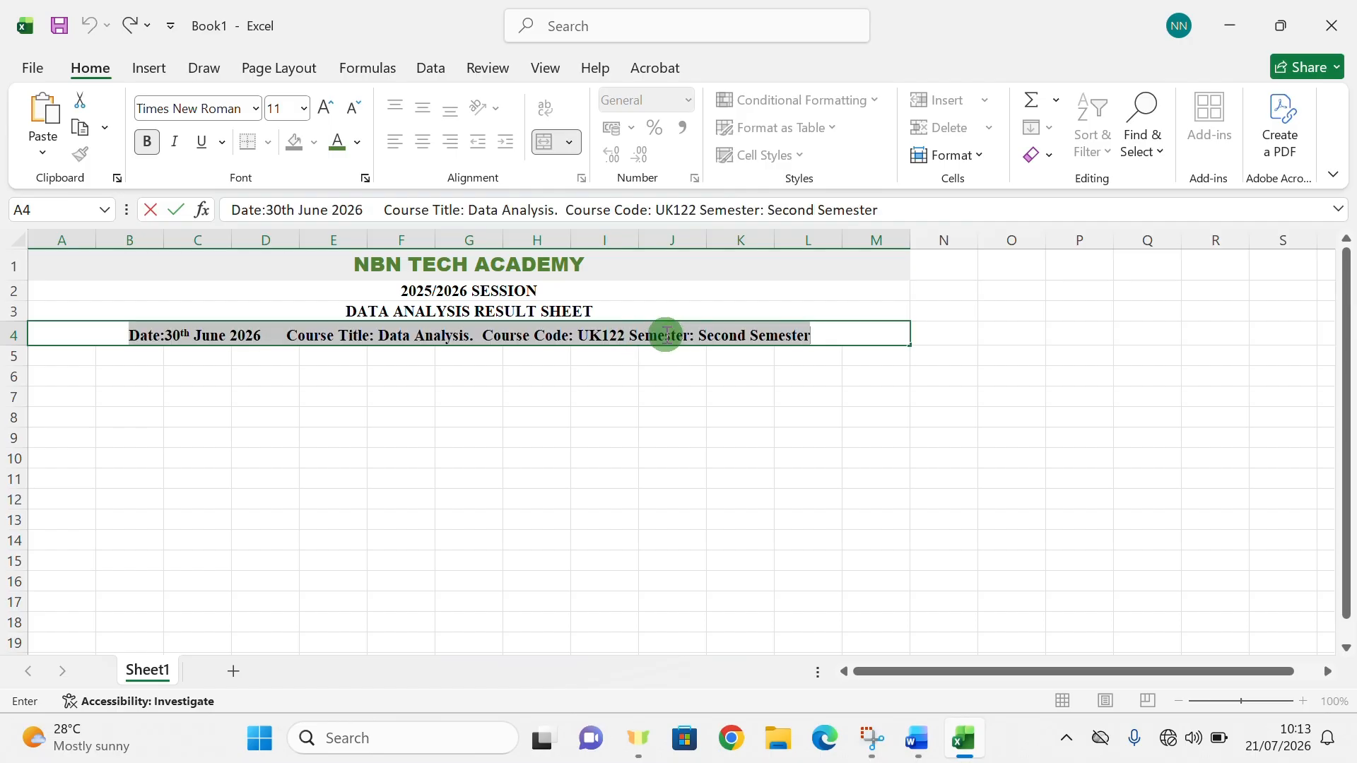
Insert extra spaces before "Semester" and before "Course Title" in the merged course details line in row 4.
click(639, 339)
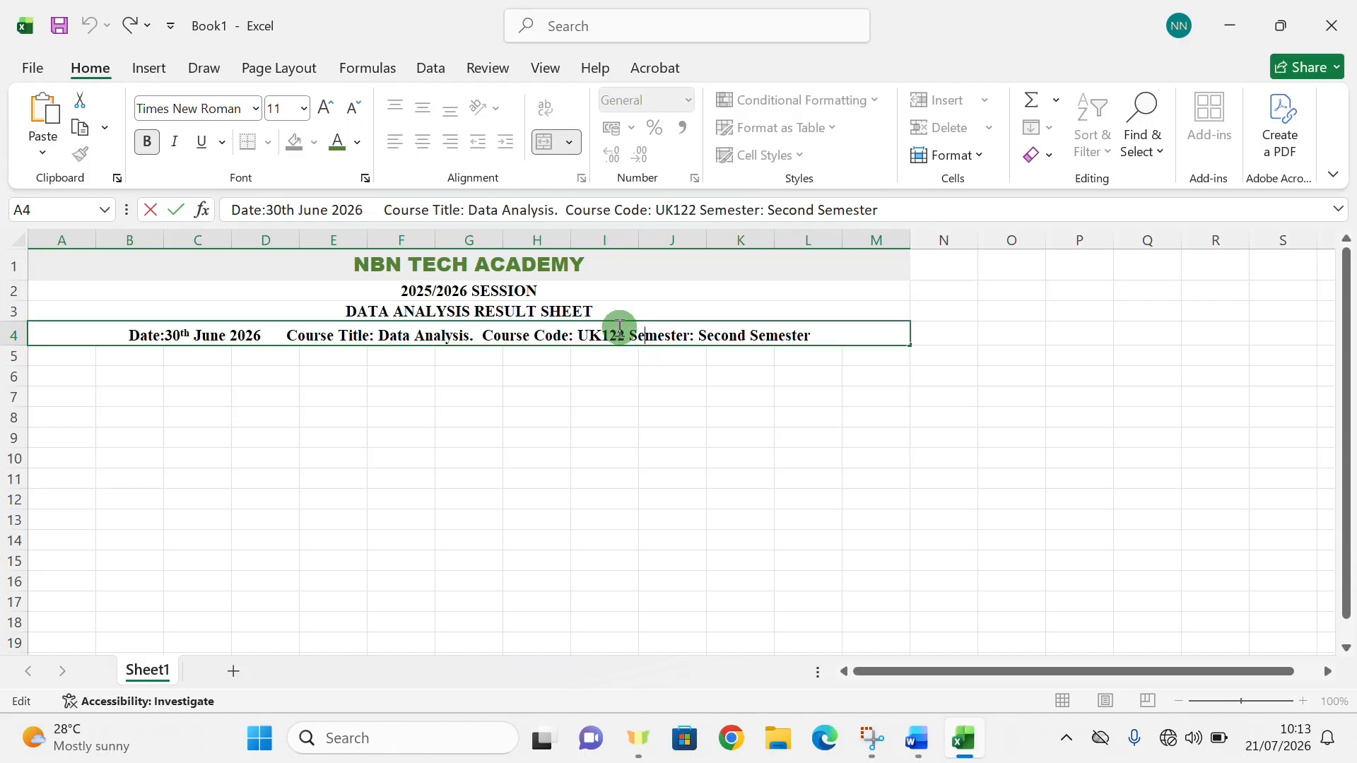
double_click(631, 337)
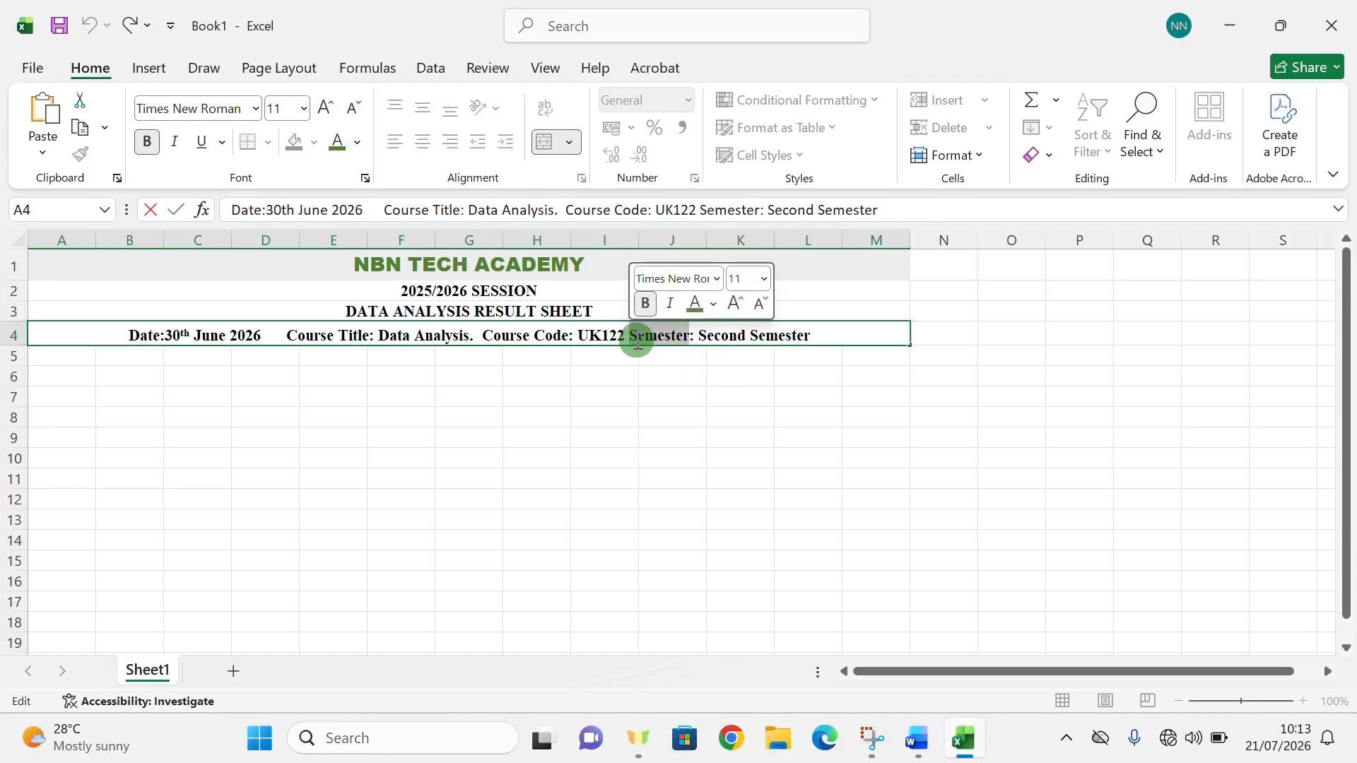
click(631, 338)
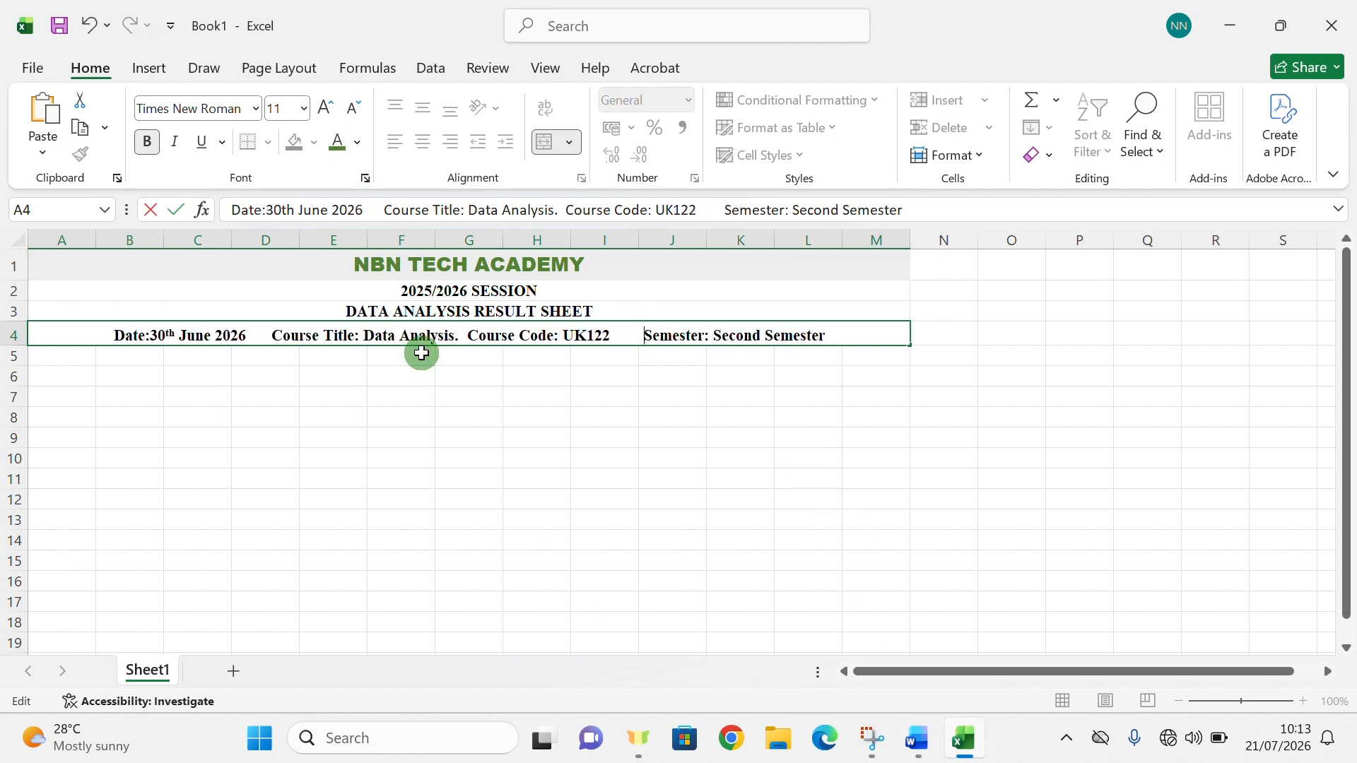
click(269, 335)
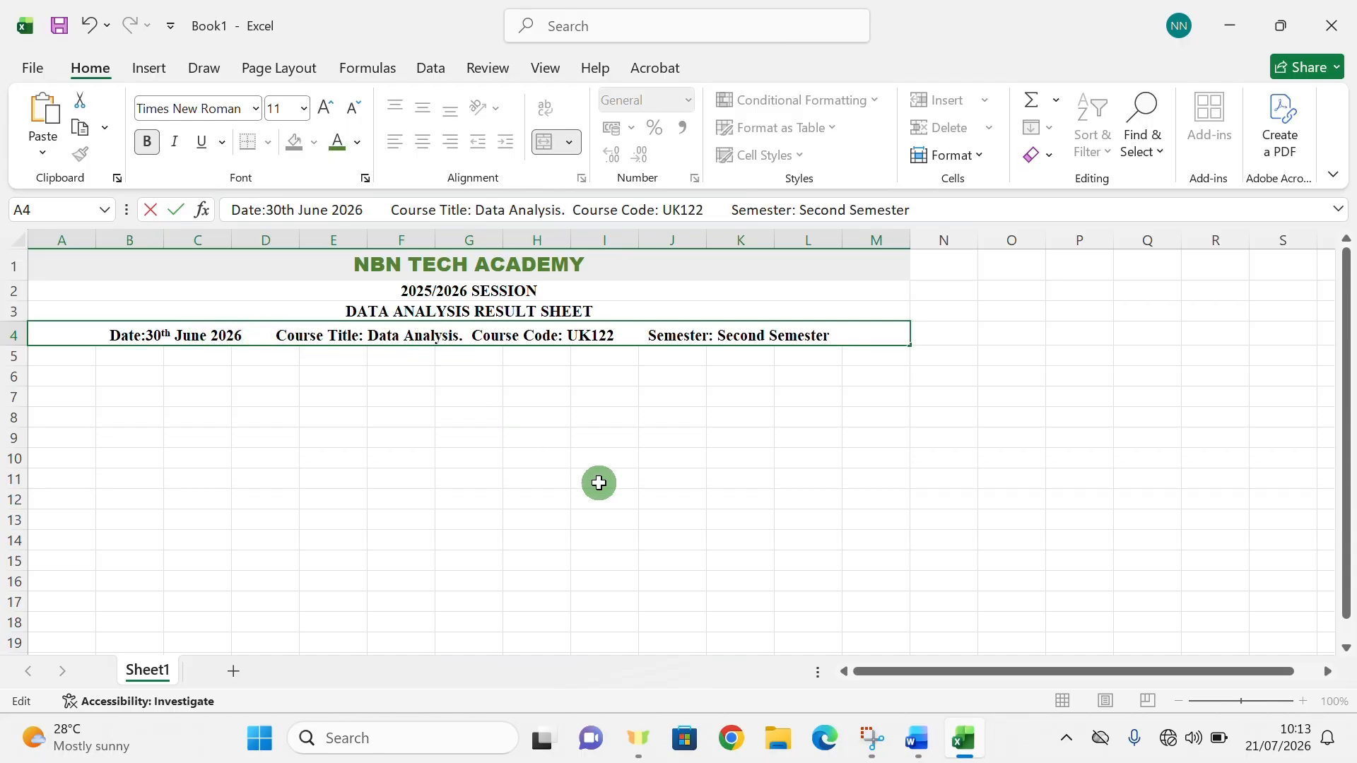
Switch to the Word result sheet and look through the student table down to its last row.
click(966, 749)
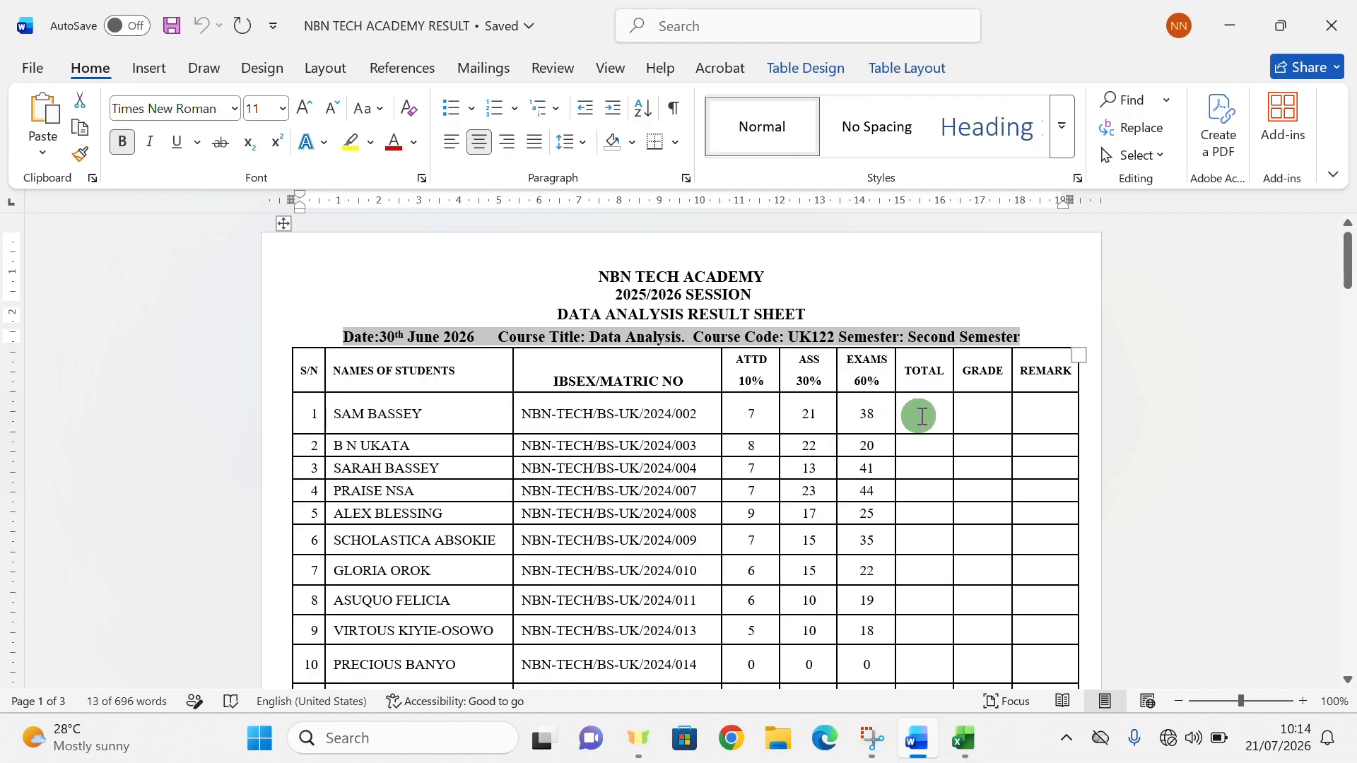
scroll(781, 550, down, 10)
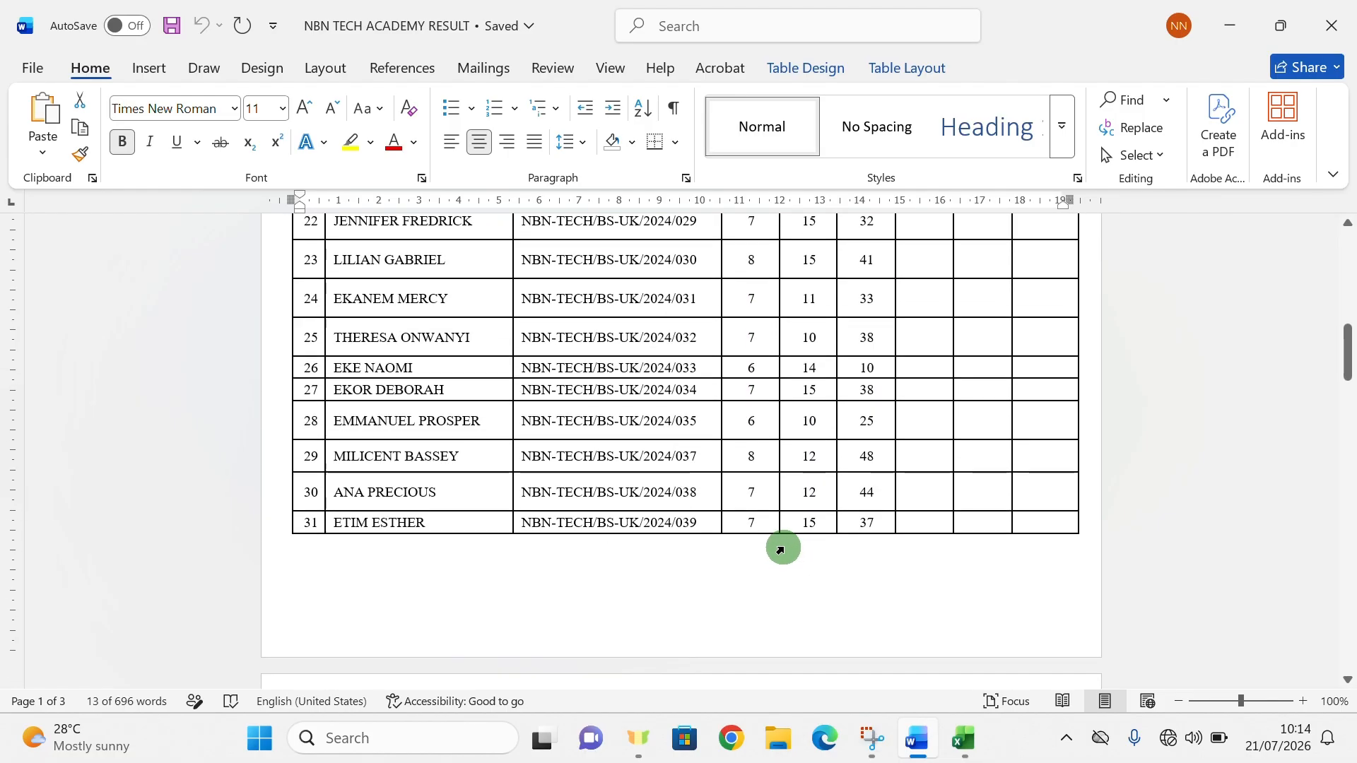
scroll(781, 550, down, 20)
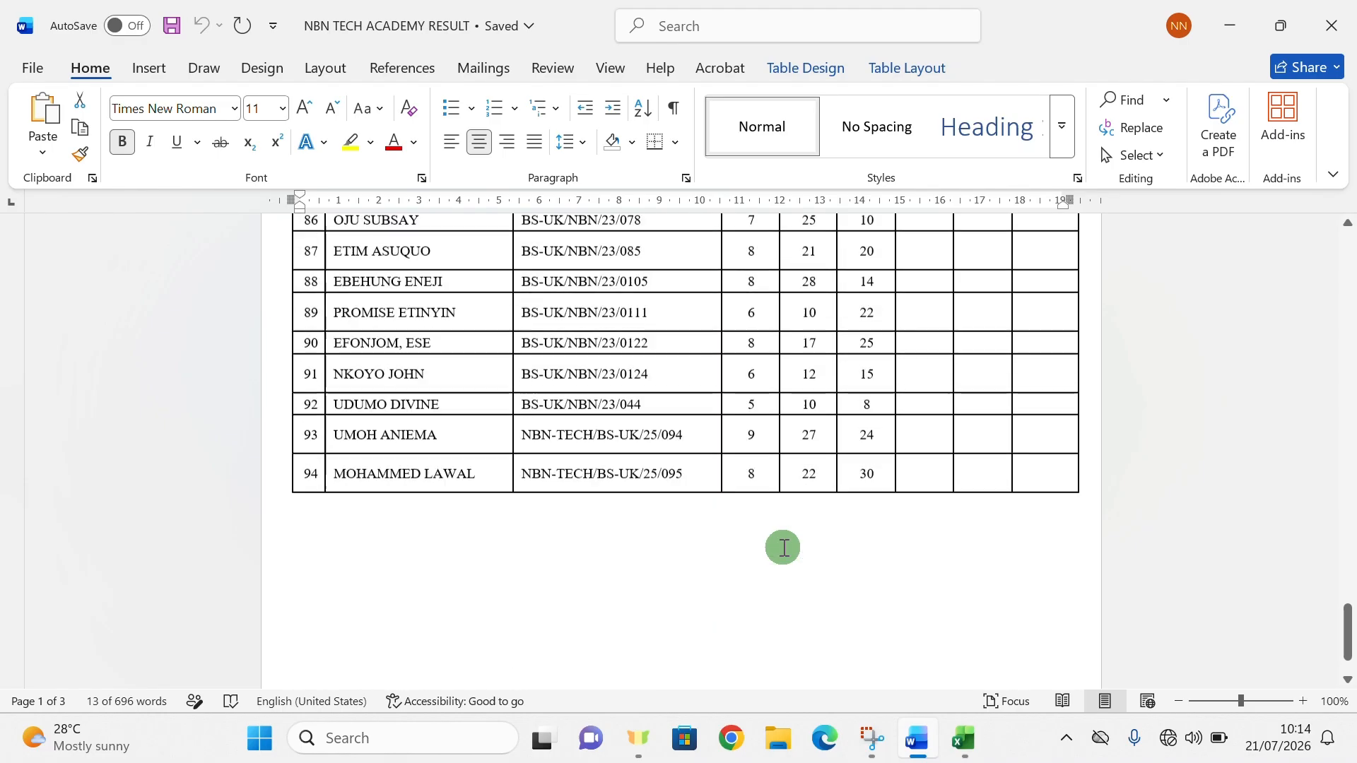
scroll(783, 549, down, 3)
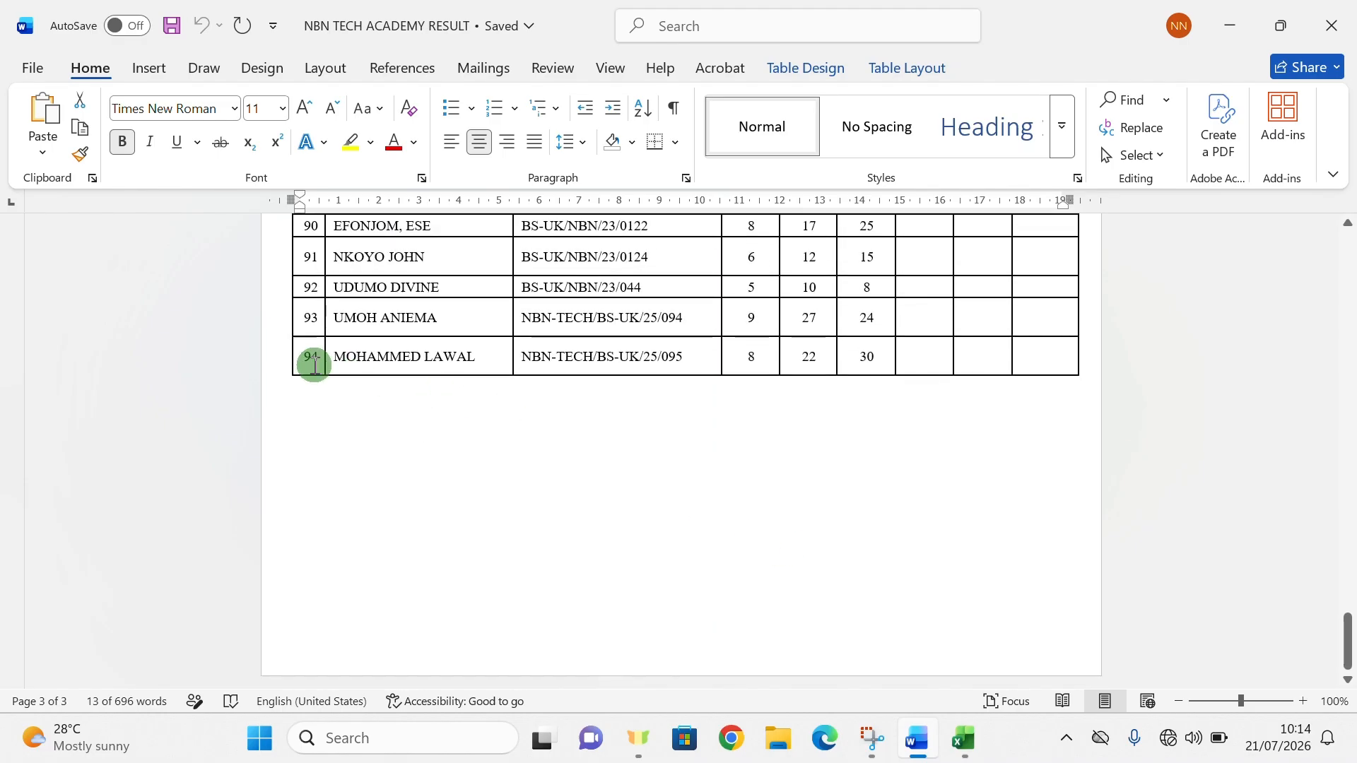
Copy the entire student table from the Word result sheet and paste it into the Excel sheet starting at cell A5.
scroll(539, 352, up, 20)
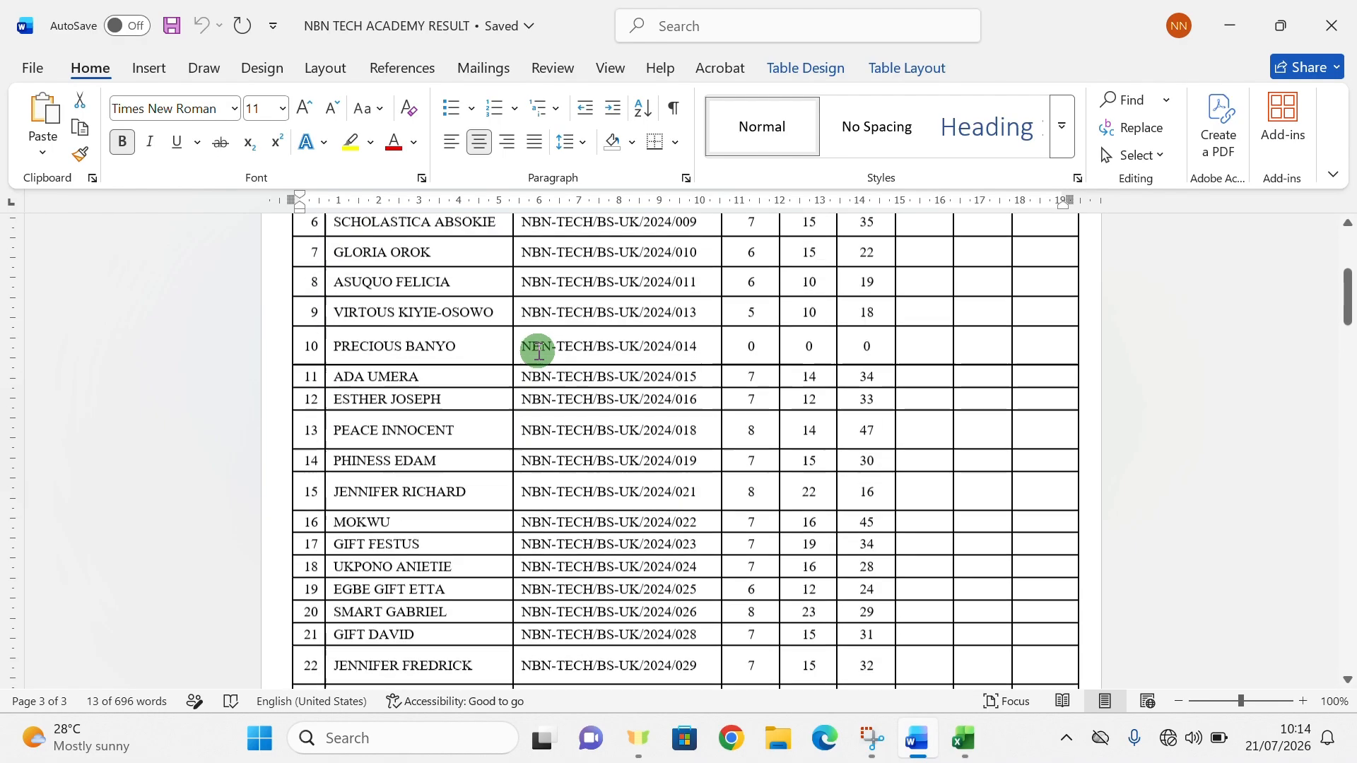
scroll(538, 352, up, 5)
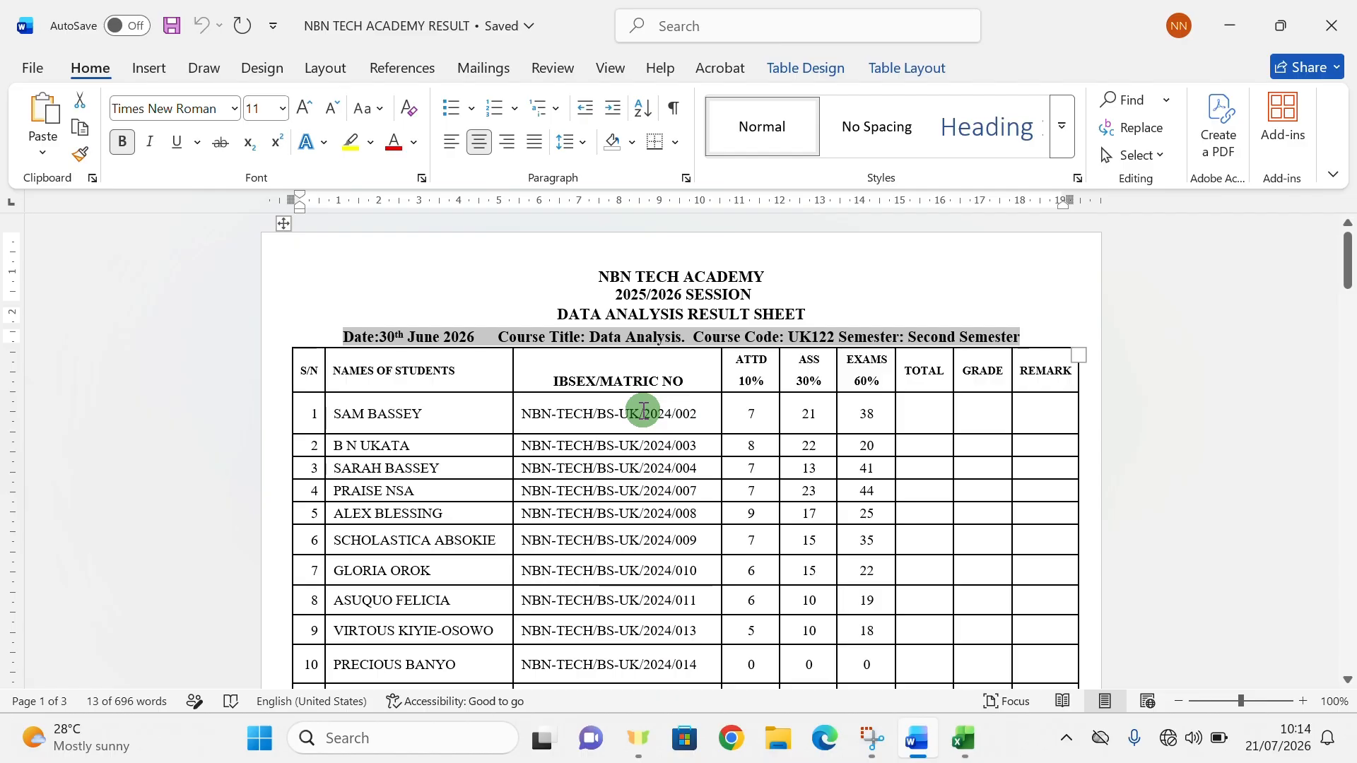
click(313, 368)
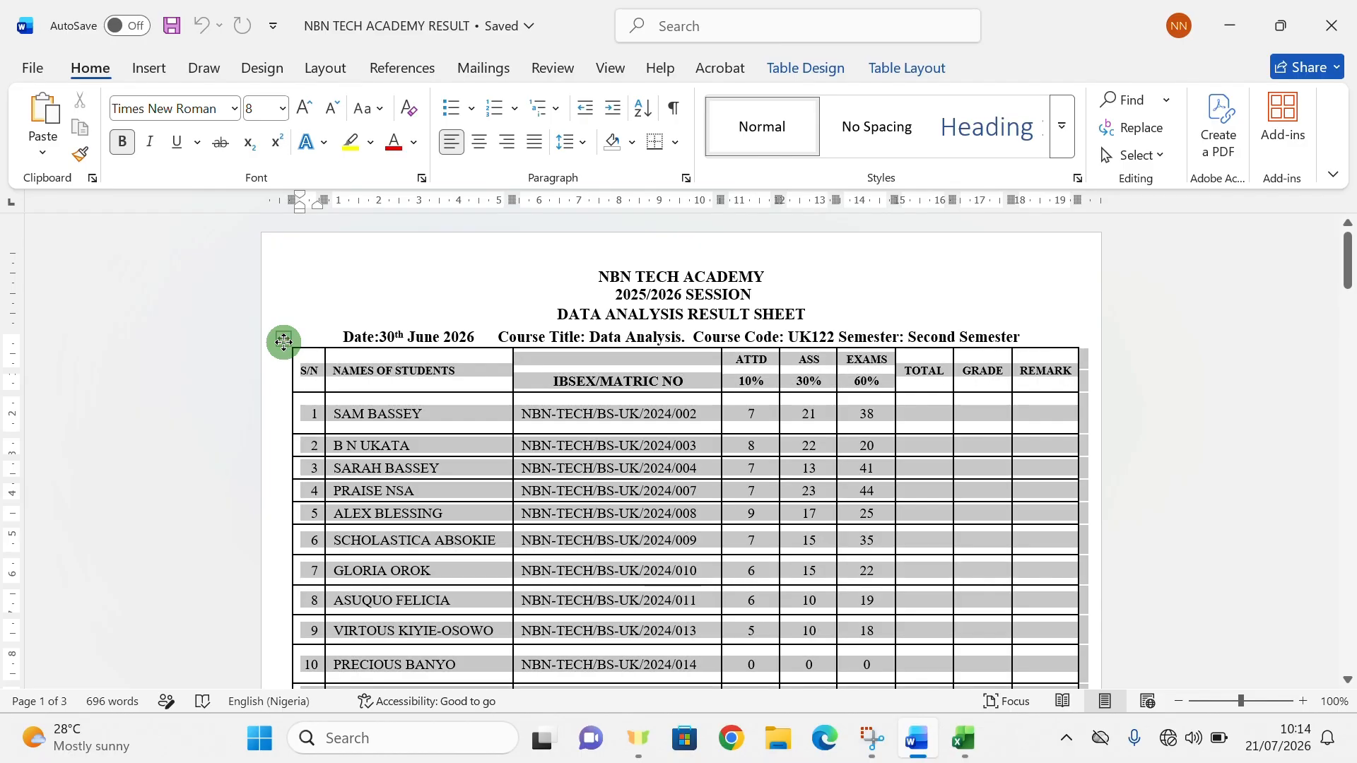
click(284, 343)
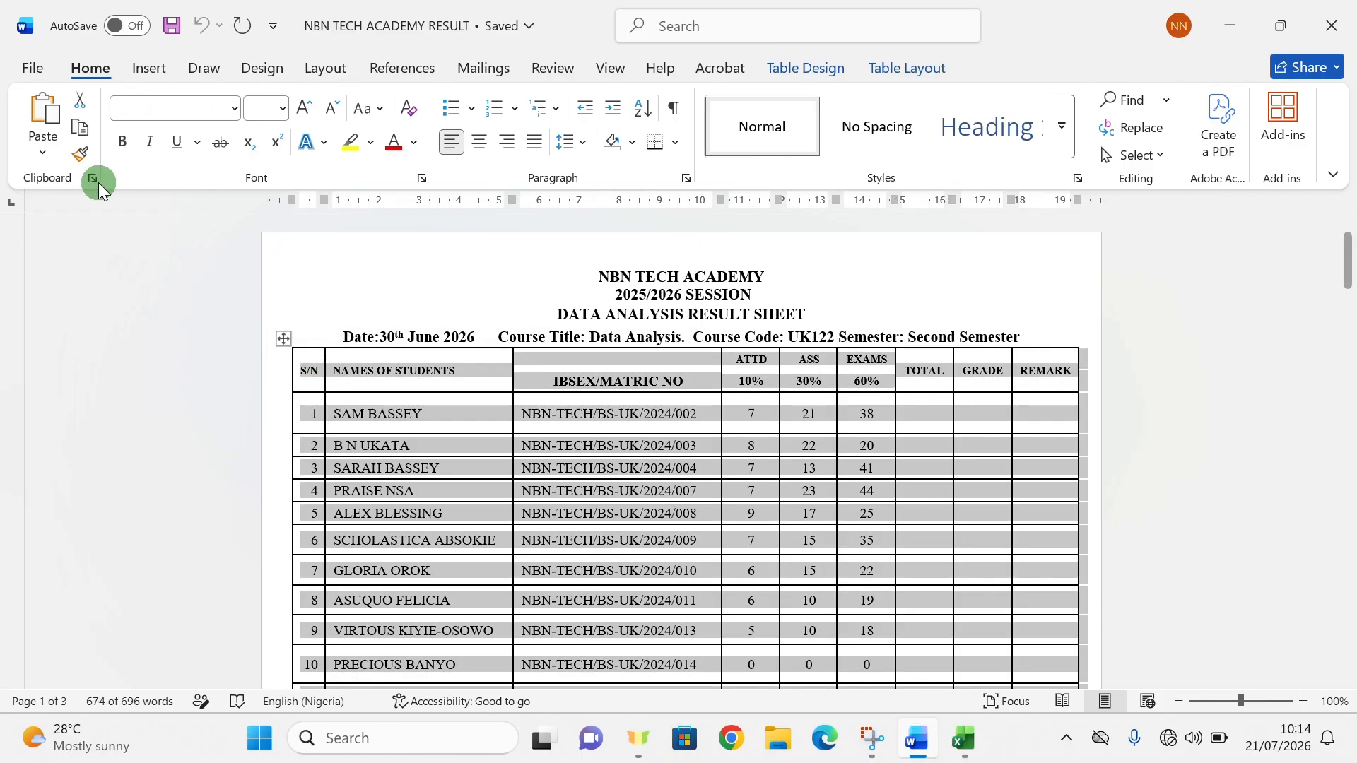
click(82, 129)
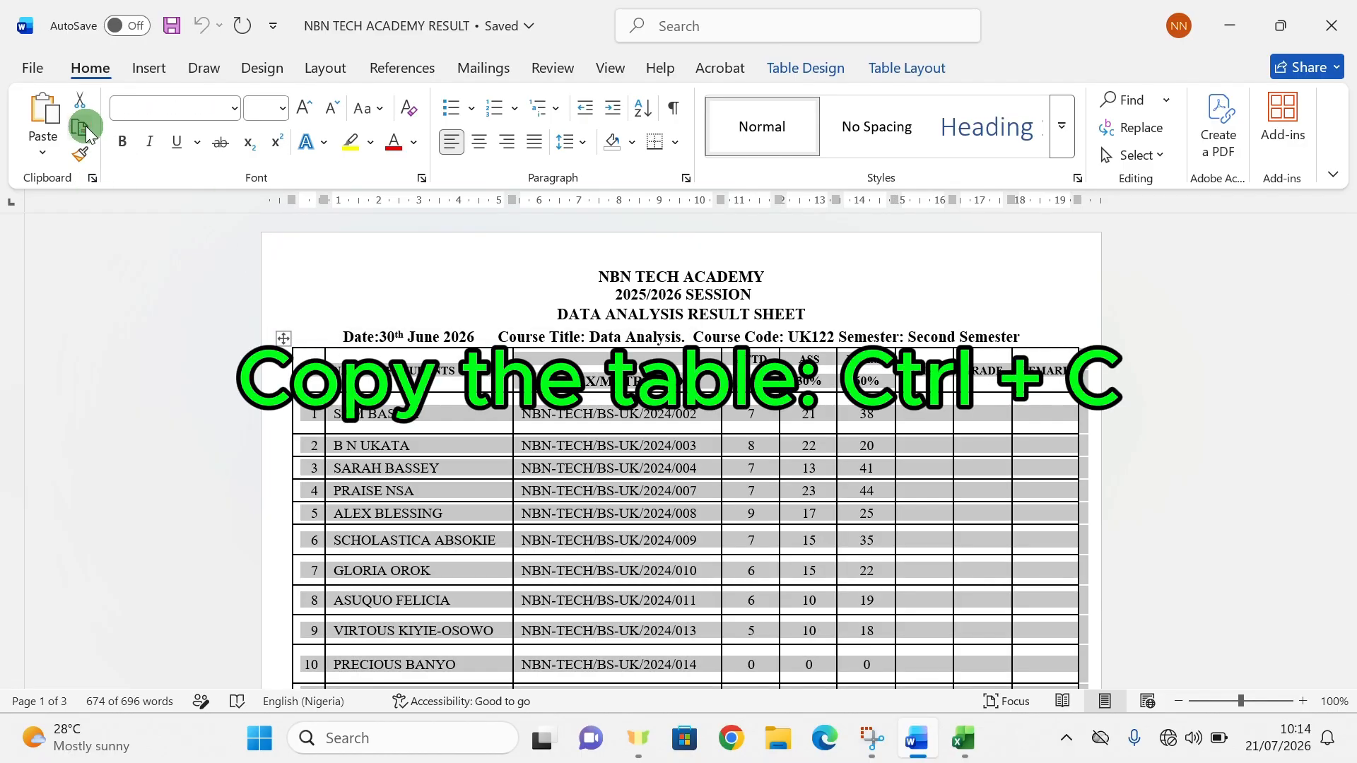
click(961, 740)
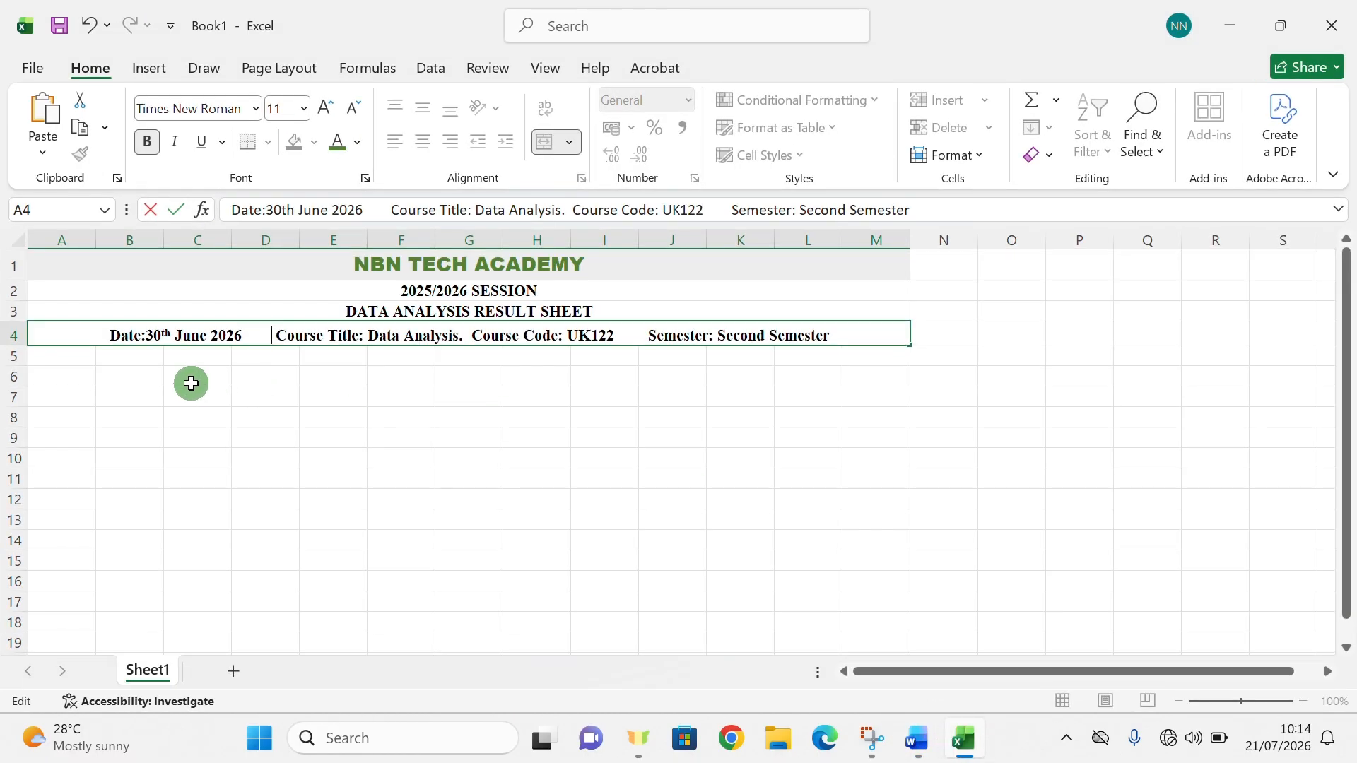
click(59, 361)
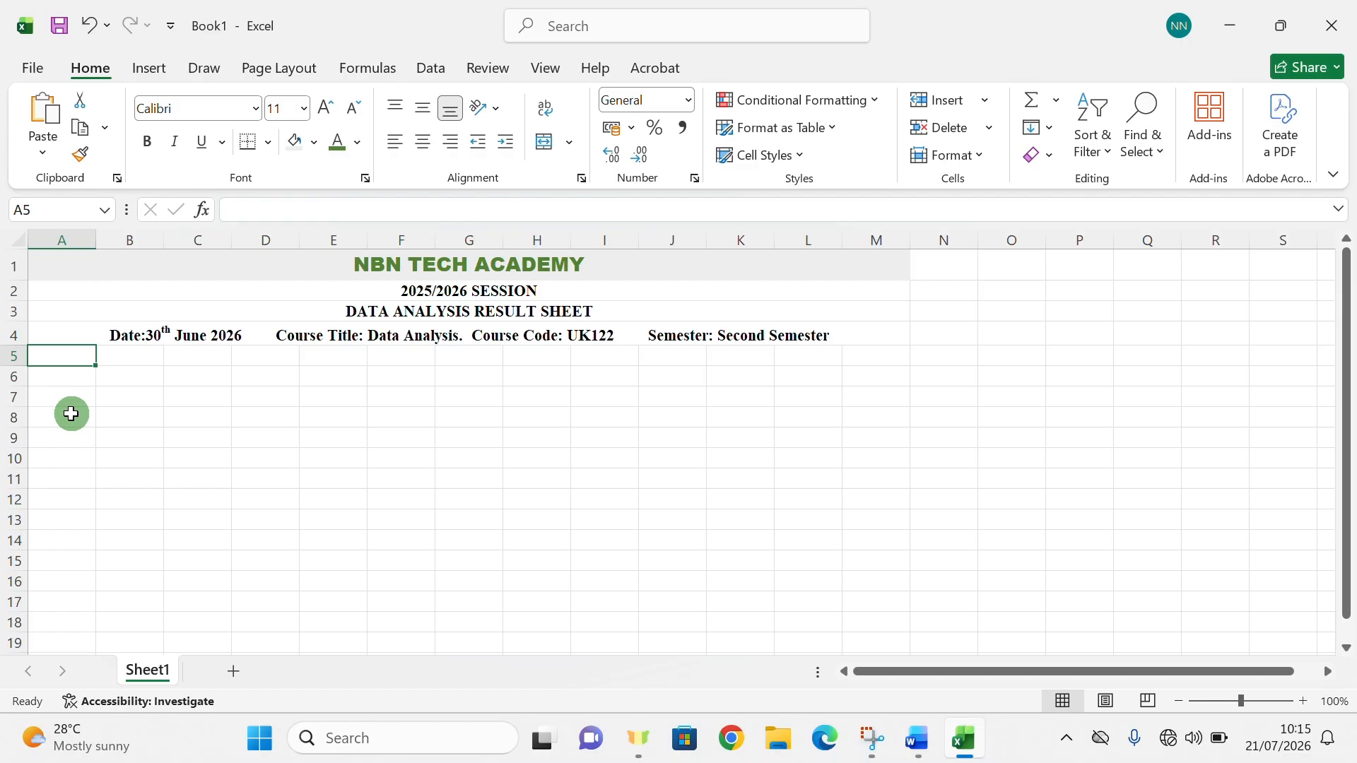
click(47, 110)
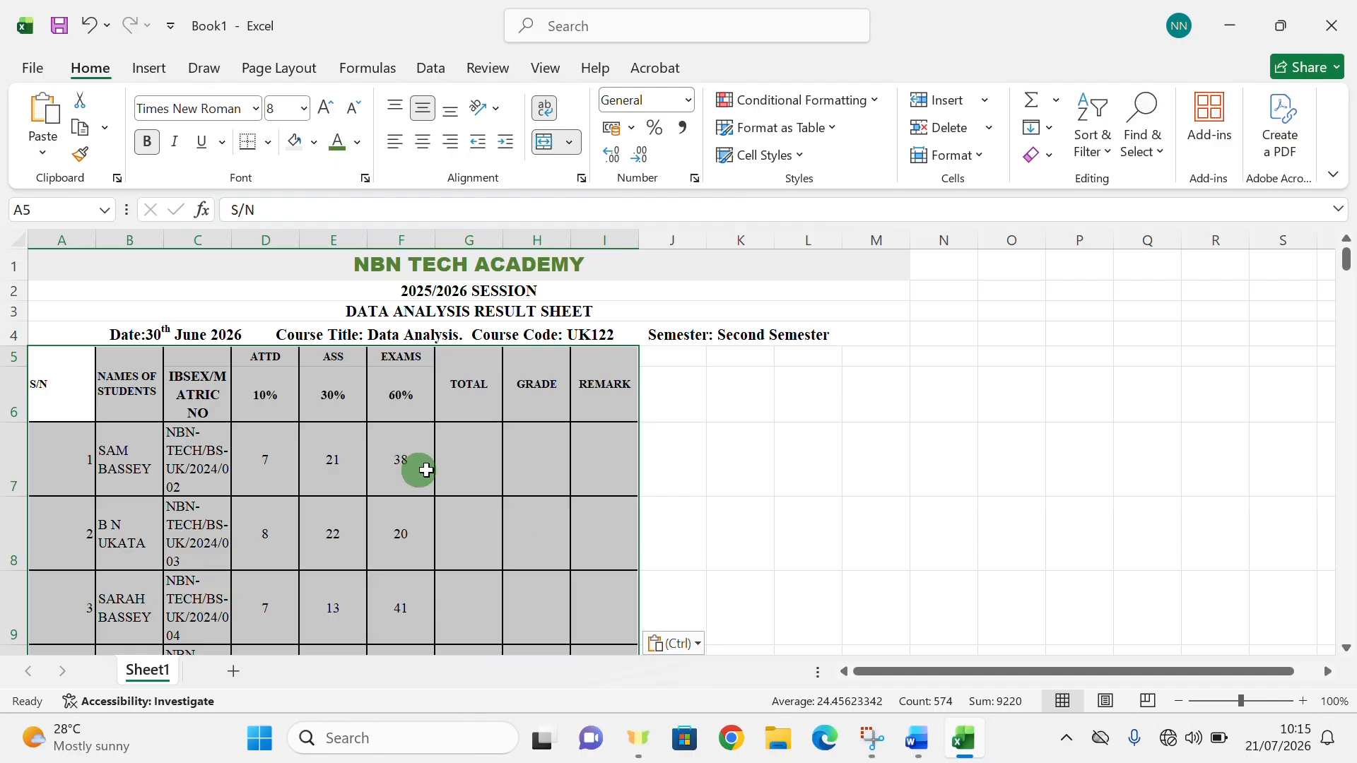
Narrow column A to fit the serial numbers and widen columns B and C until student names and matric numbers fit on one line.
scroll(346, 442, down, 13)
scroll(350, 446, down, 20)
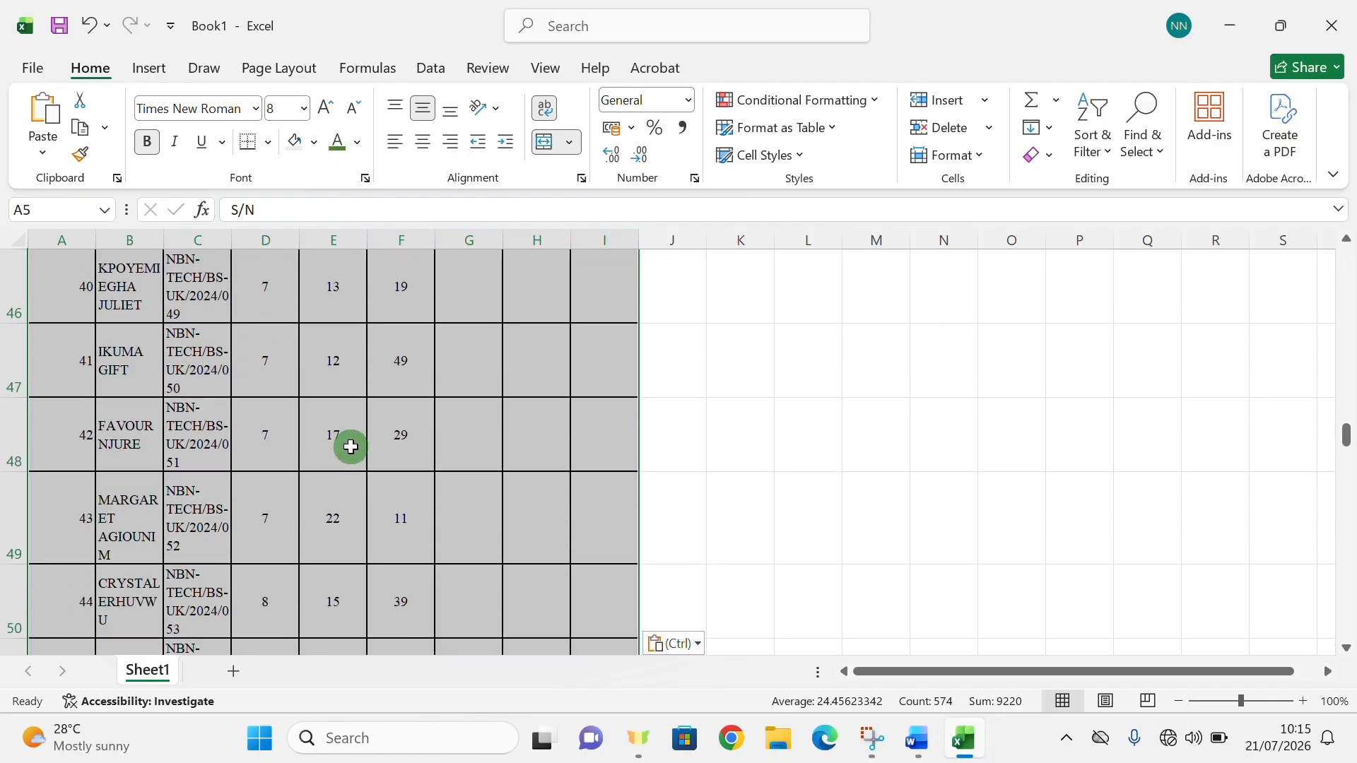
scroll(352, 447, up, 6)
scroll(352, 448, up, 20)
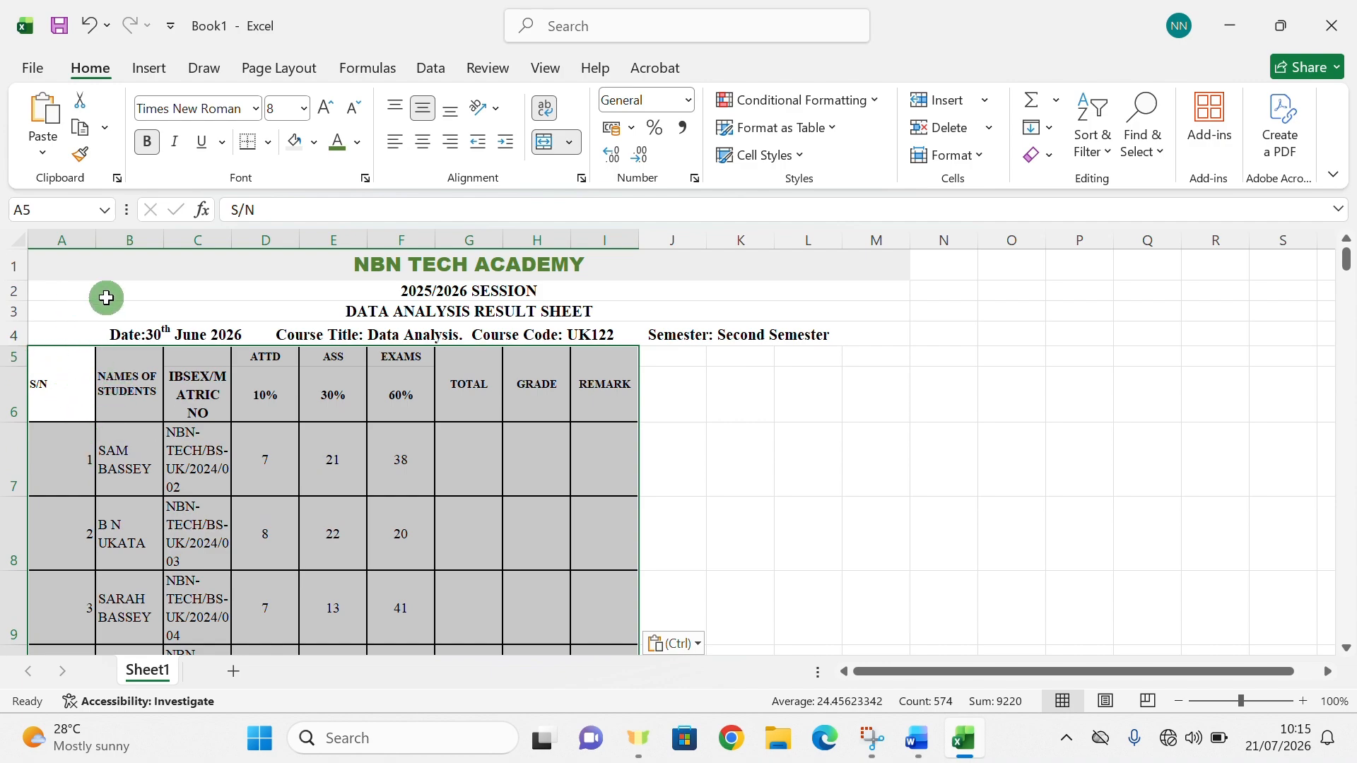
drag(95, 239, 54, 234)
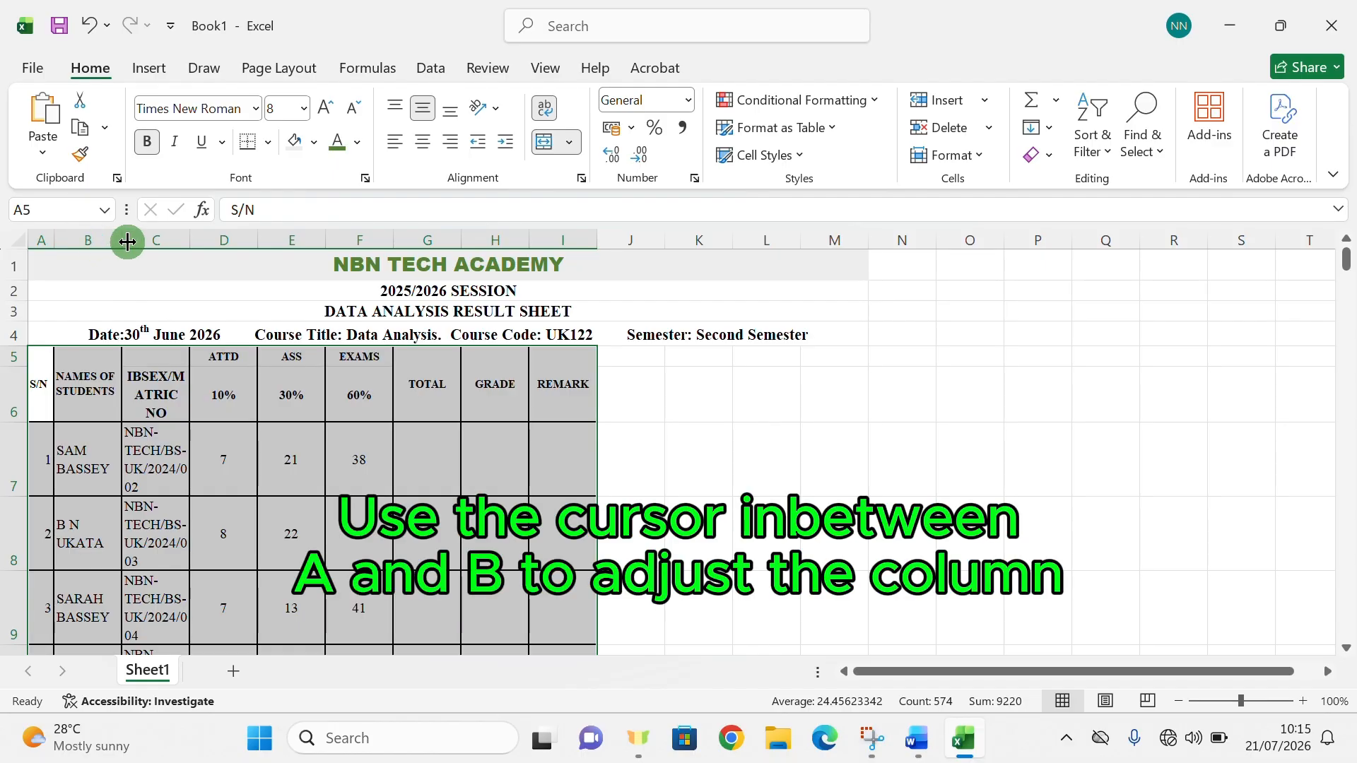
drag(127, 242, 202, 252)
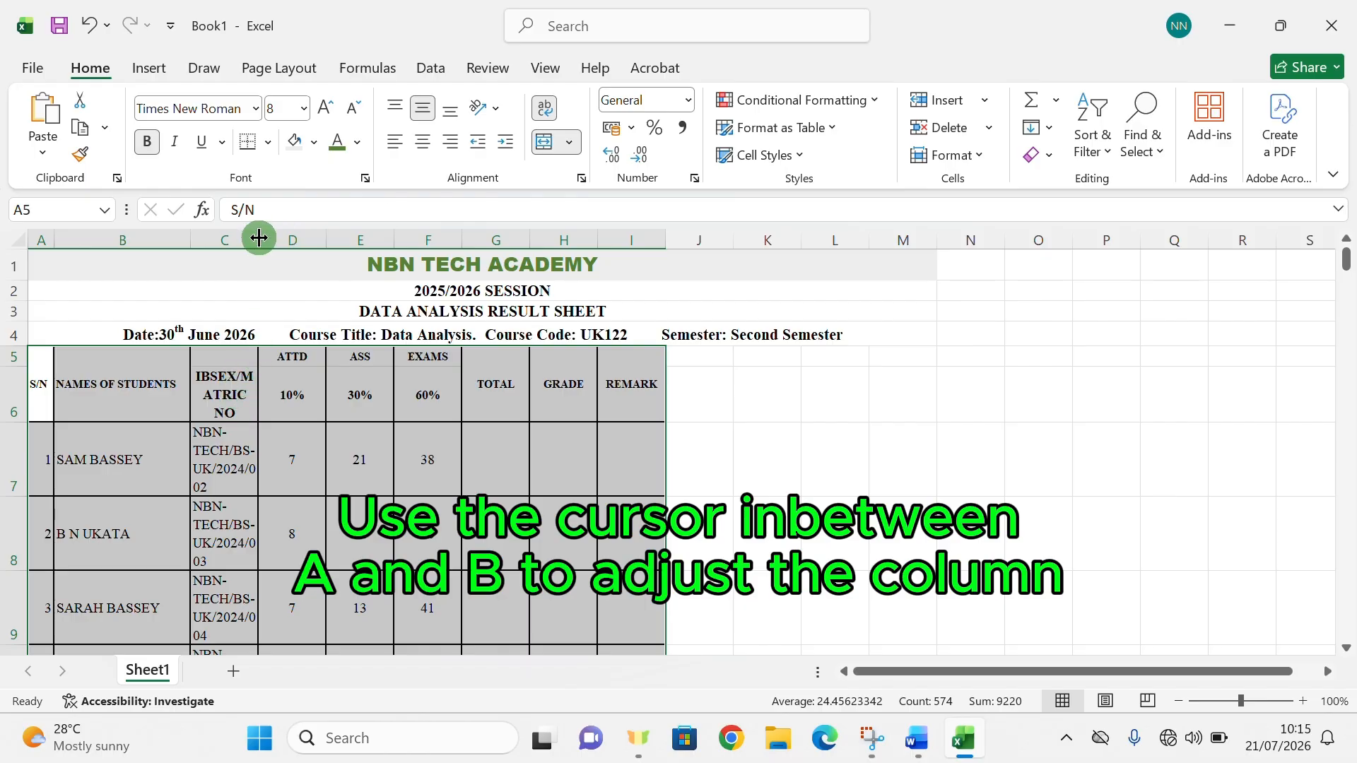
drag(259, 238, 316, 245)
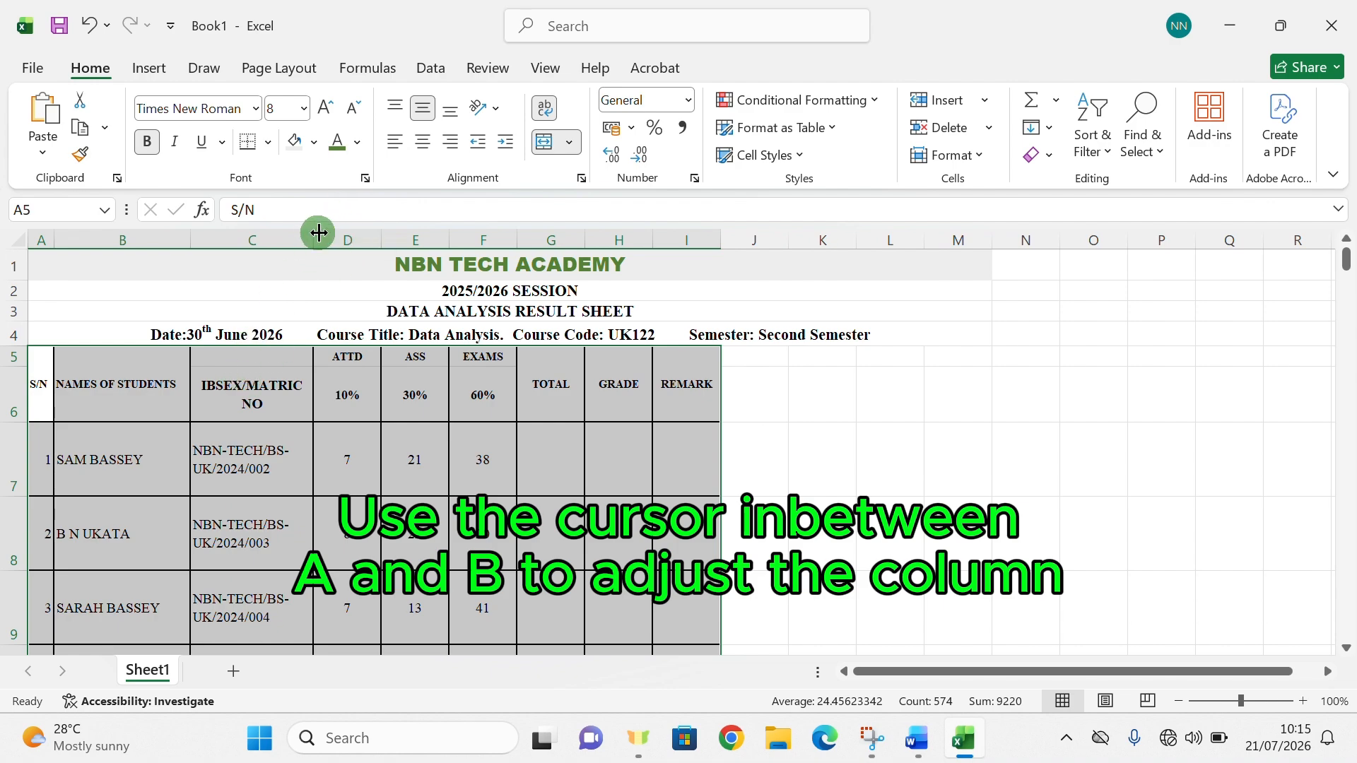
drag(311, 238, 361, 237)
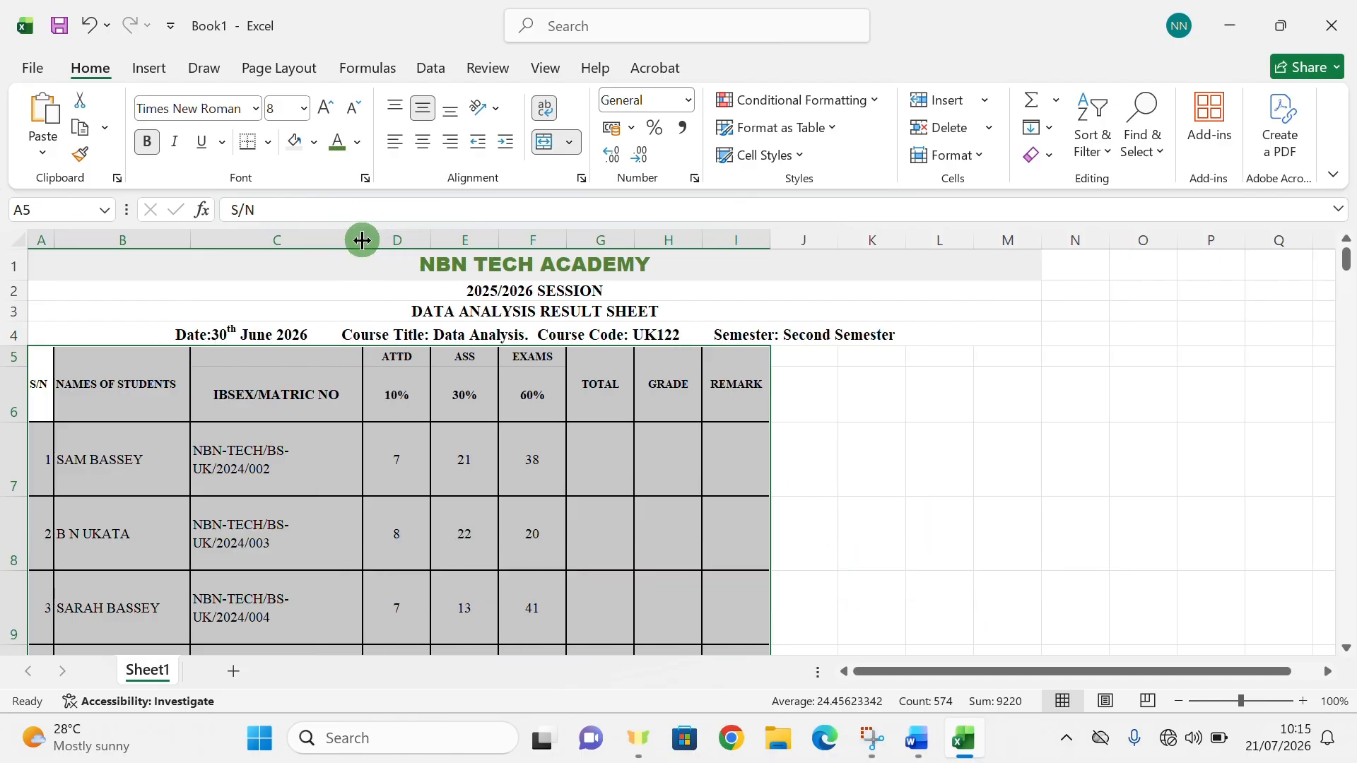
drag(365, 233, 395, 234)
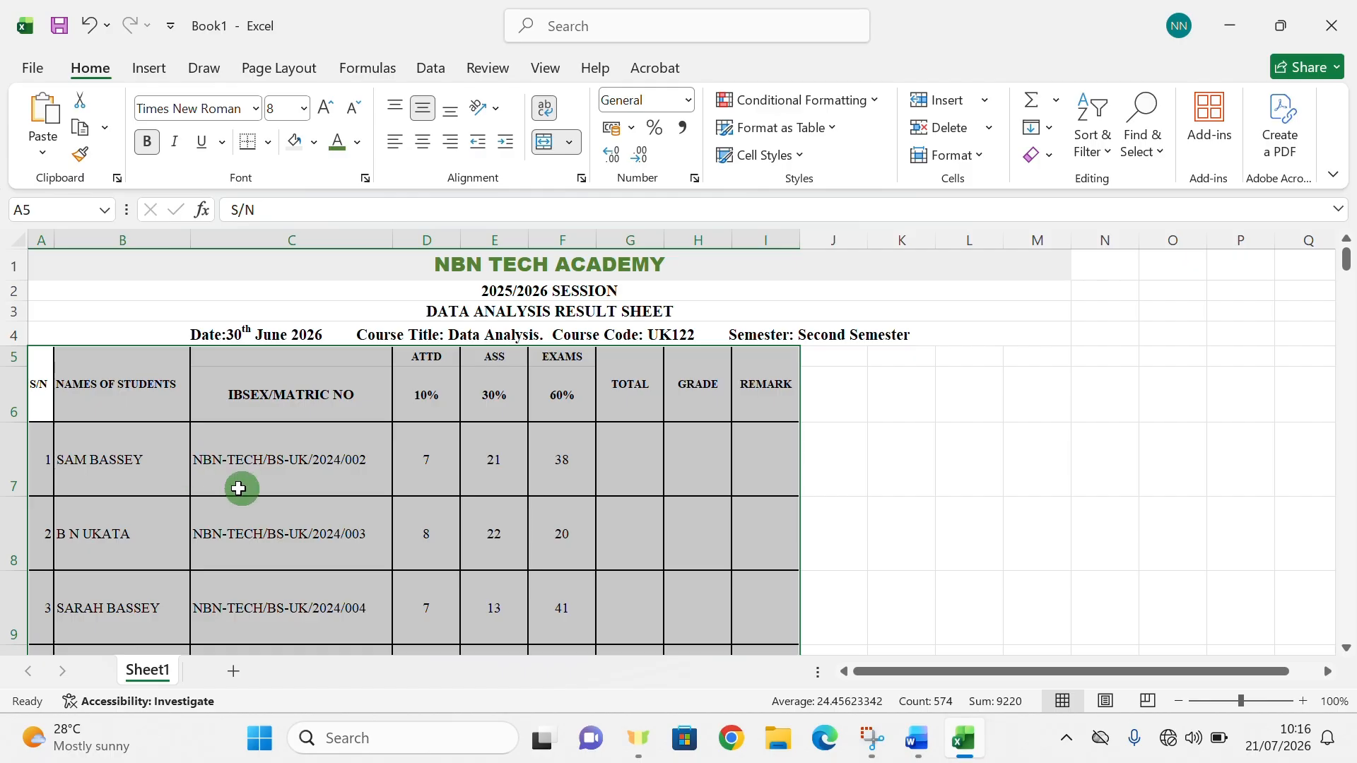
click(295, 486)
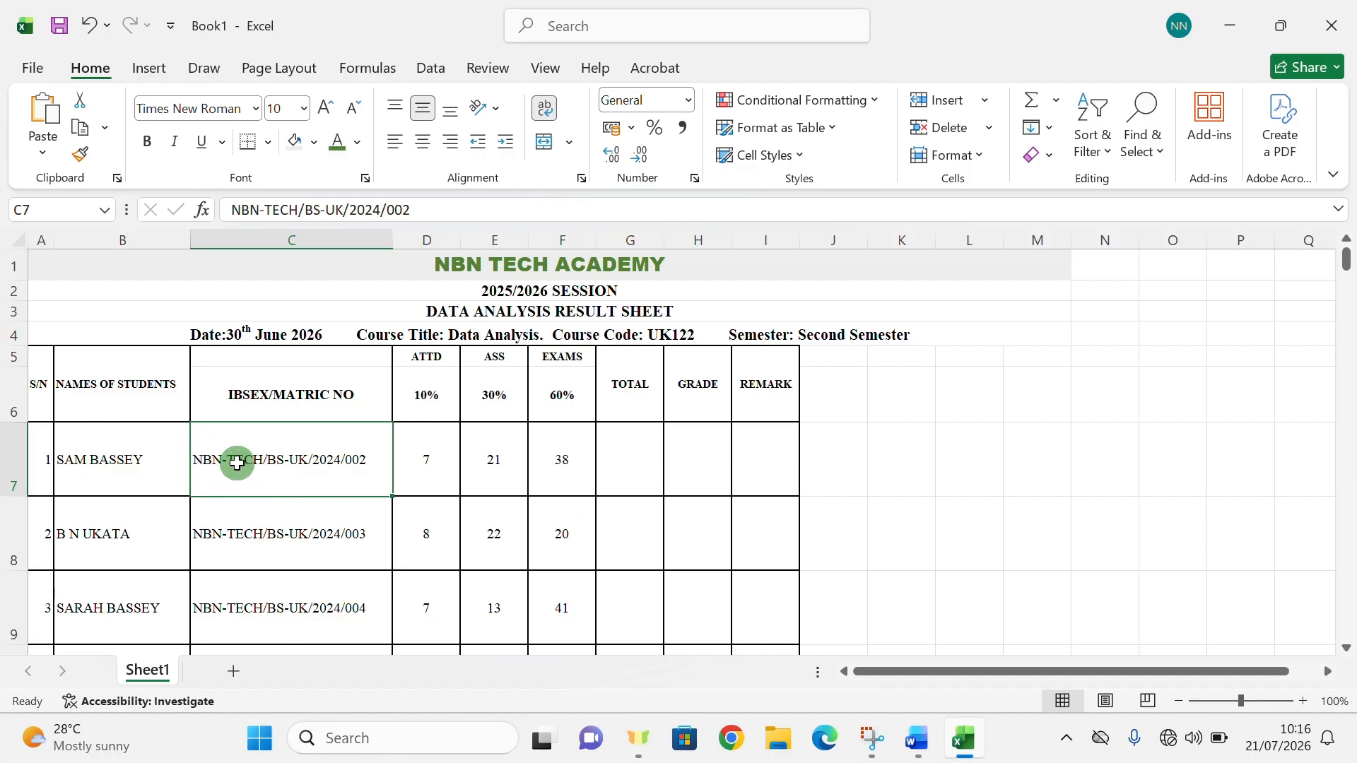
Remove "IBSEX/" from the heading in cell C6, leaving "MATRIC NO".
click(268, 399)
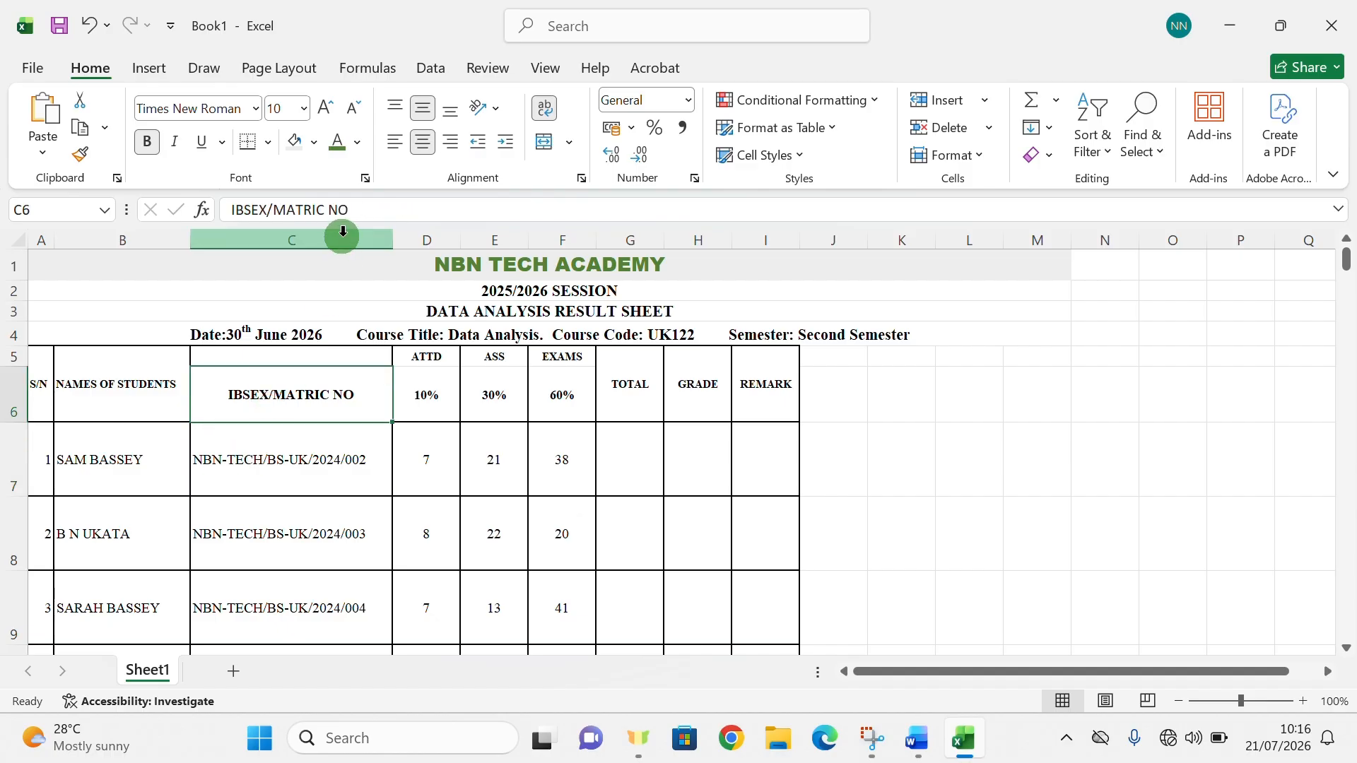
click(270, 210)
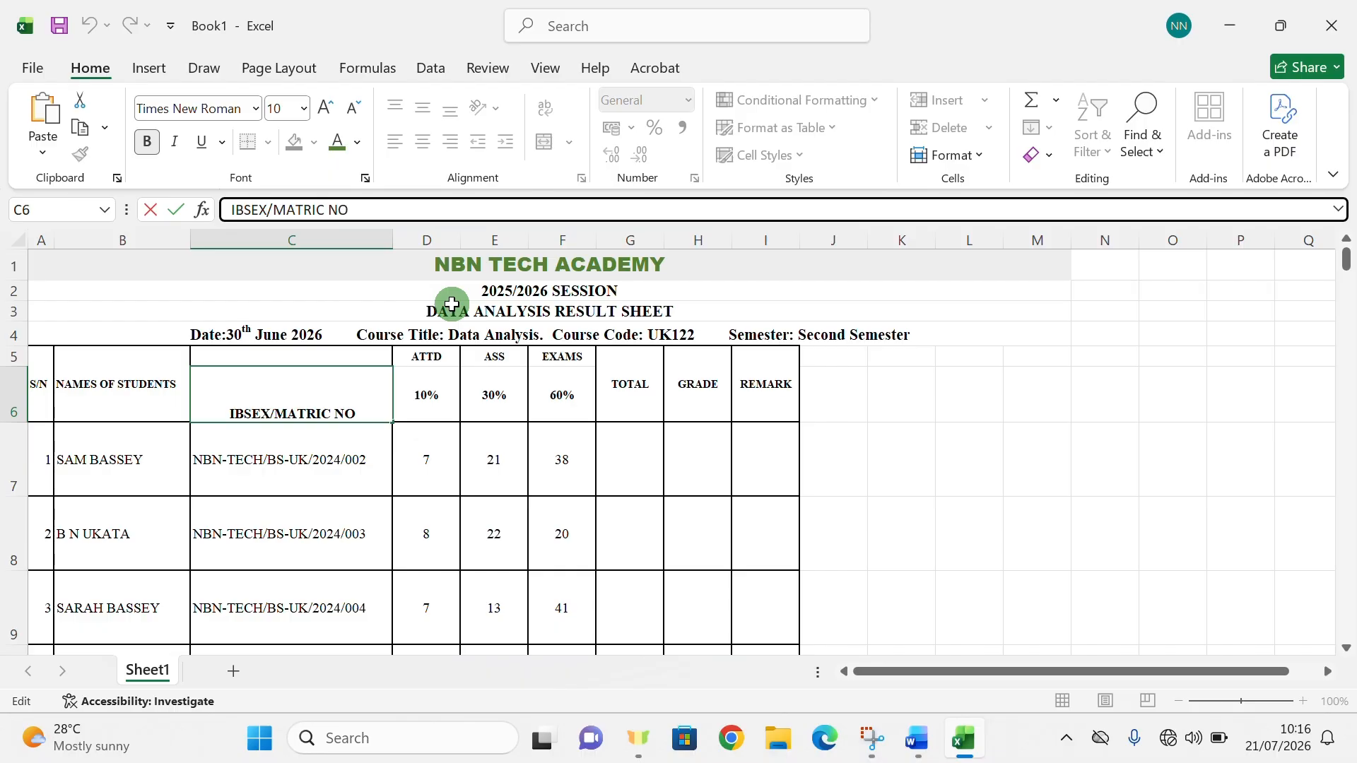
click(276, 394)
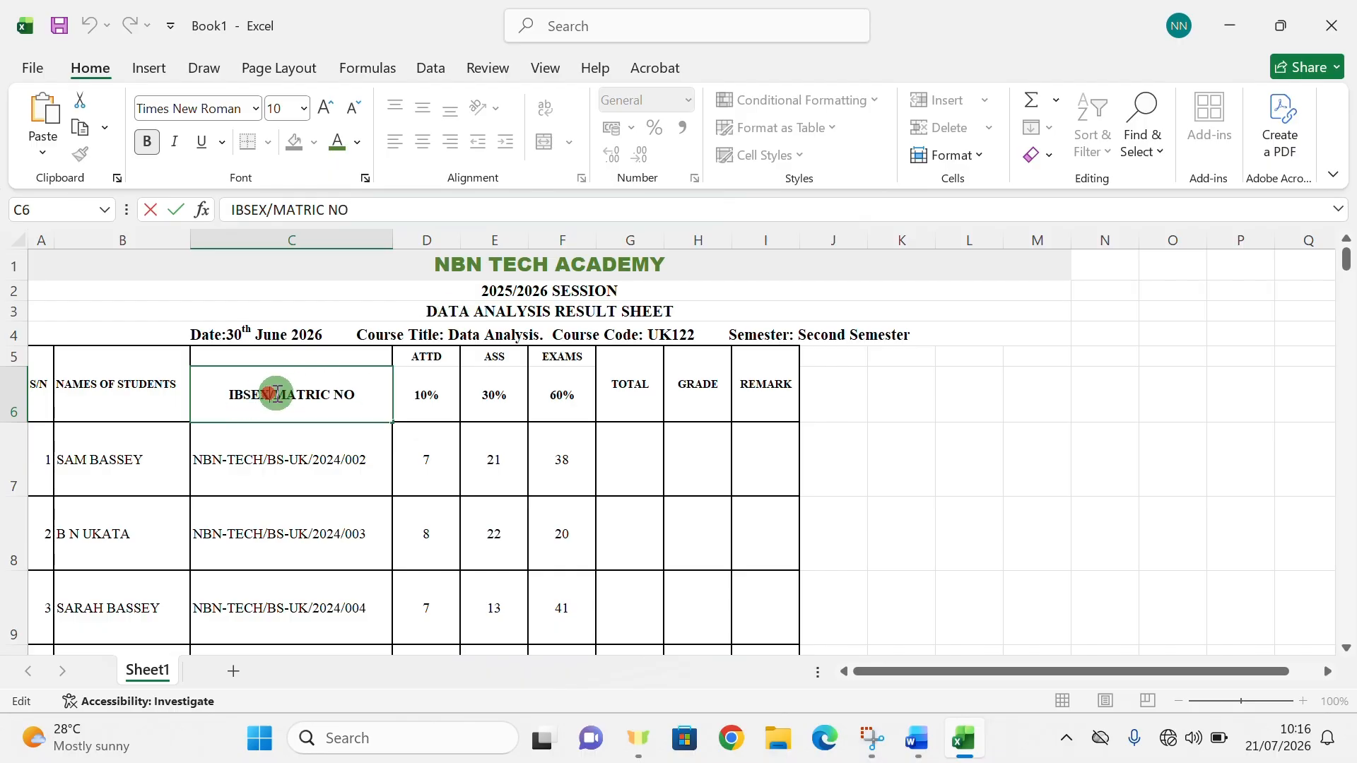
double_click(277, 394)
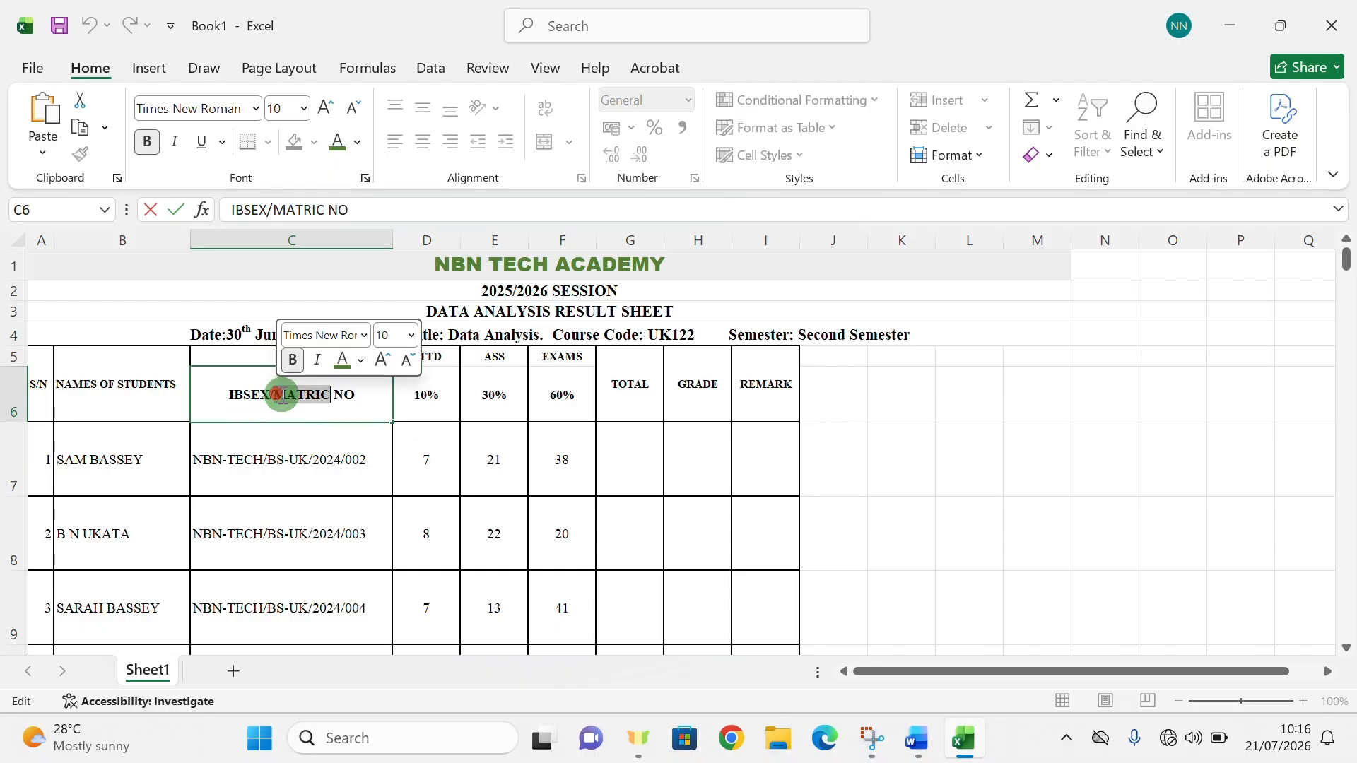
click(270, 397)
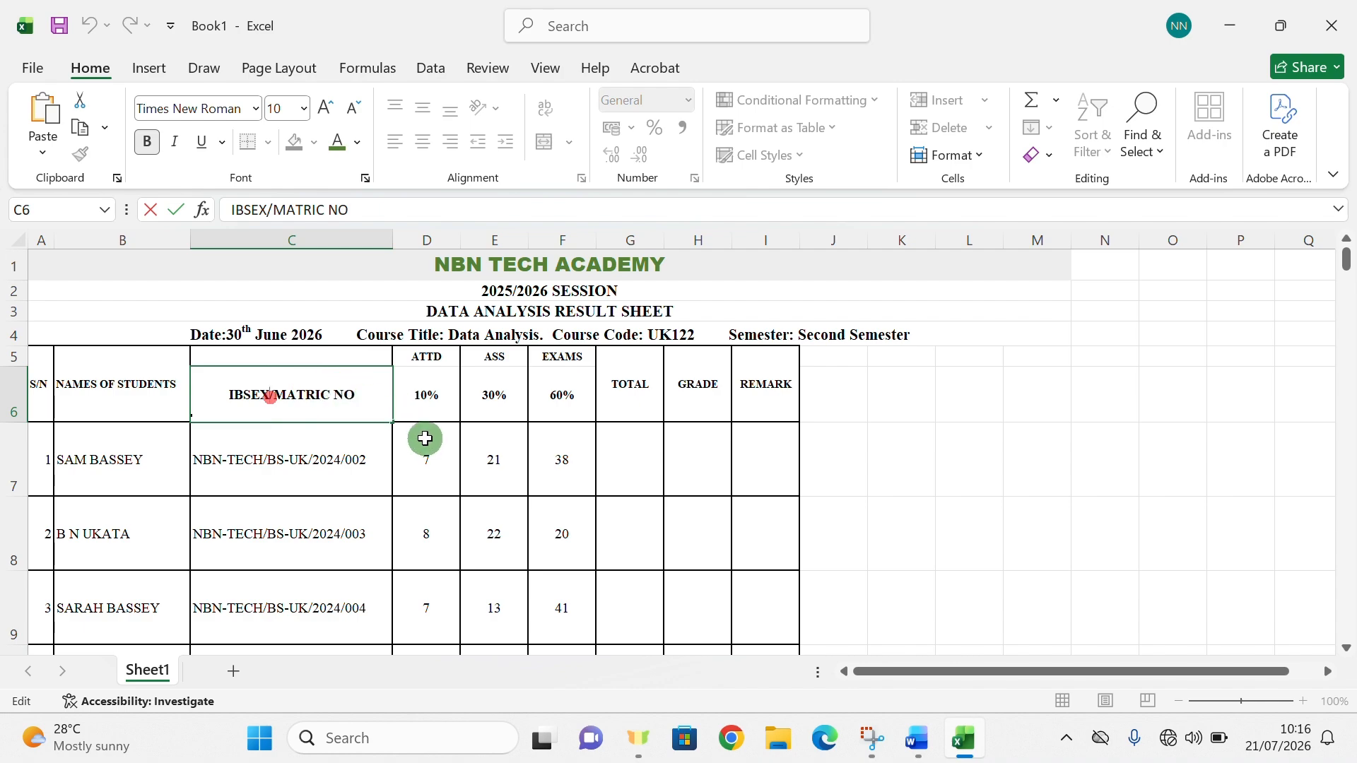
key(BackSpace)
key(BackSpace)
key(BackSpace)
key(BackSpace)
key(BackSpace)
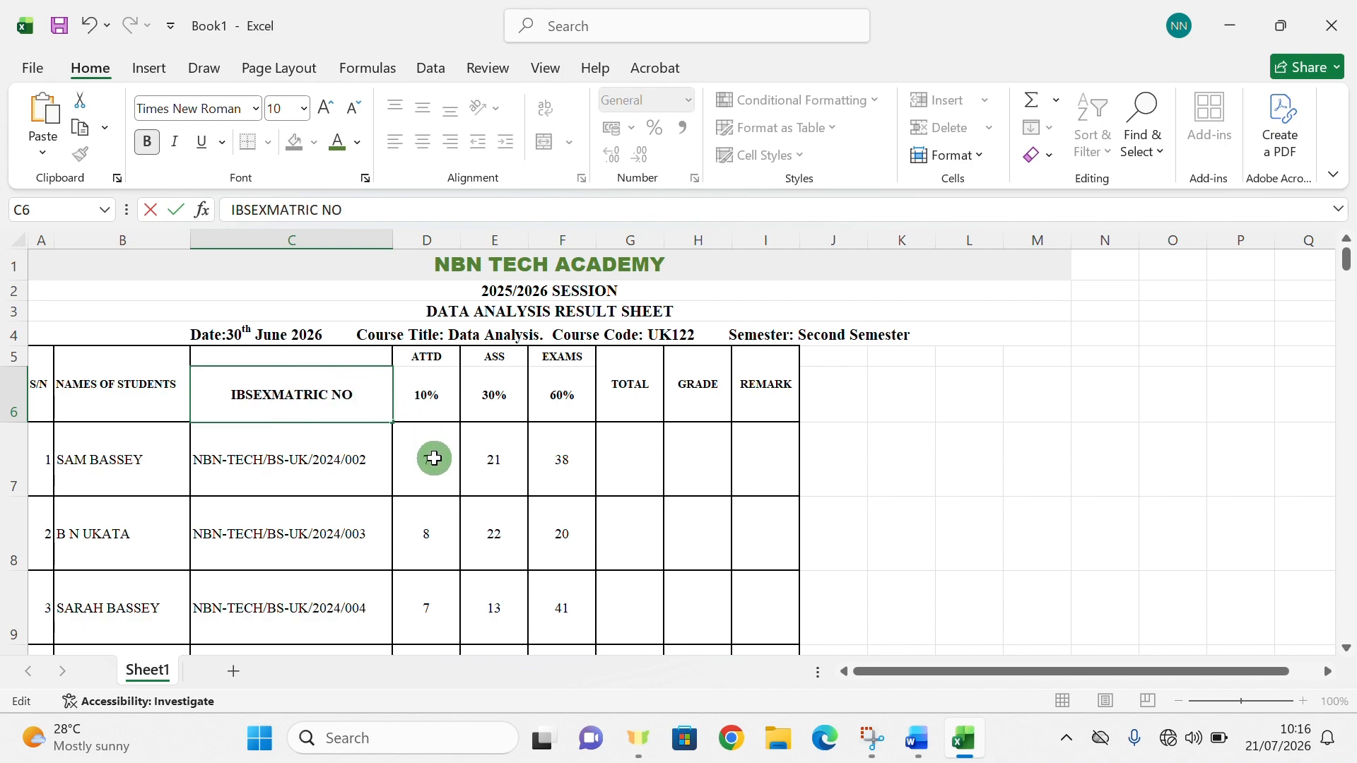
key(BackSpace)
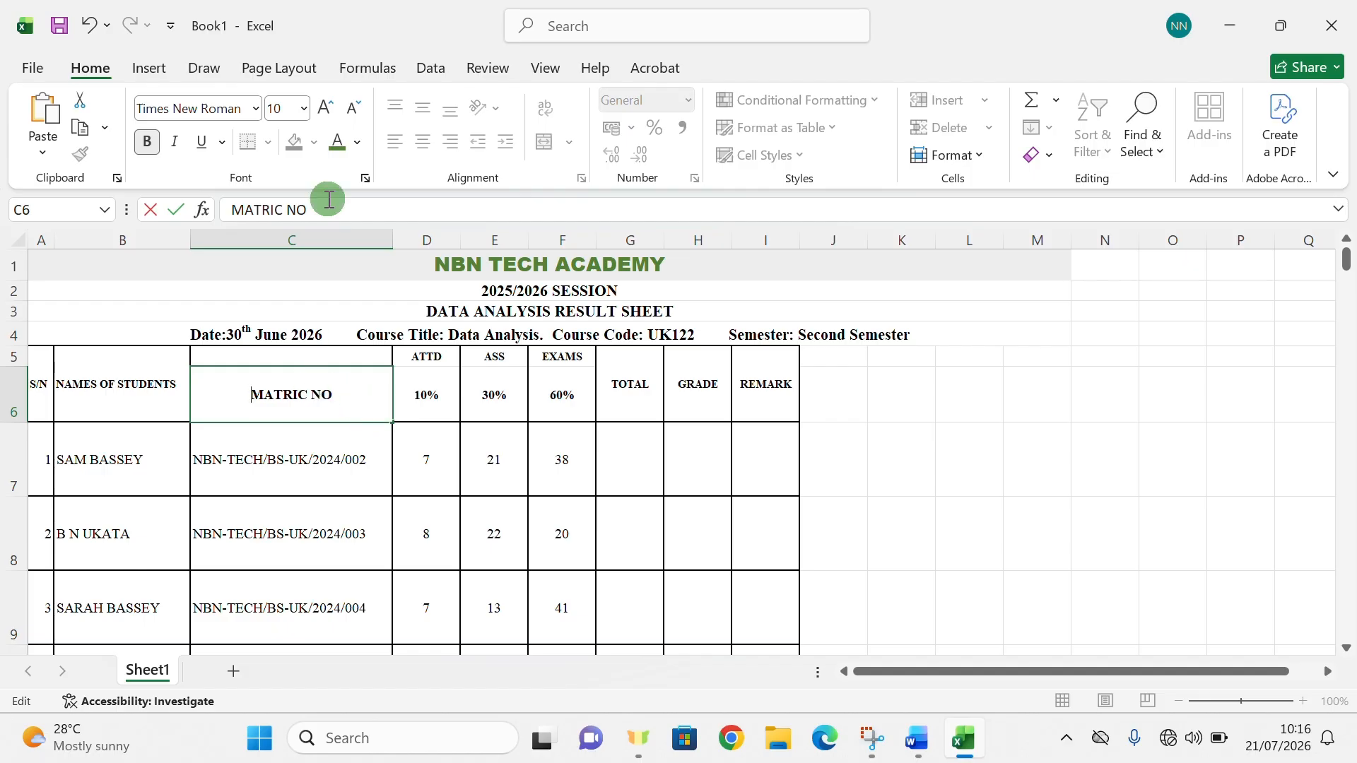
Replace the space in the C6 heading with an underscore so it reads "MATRIC_NO", and commit the entry.
click(287, 210)
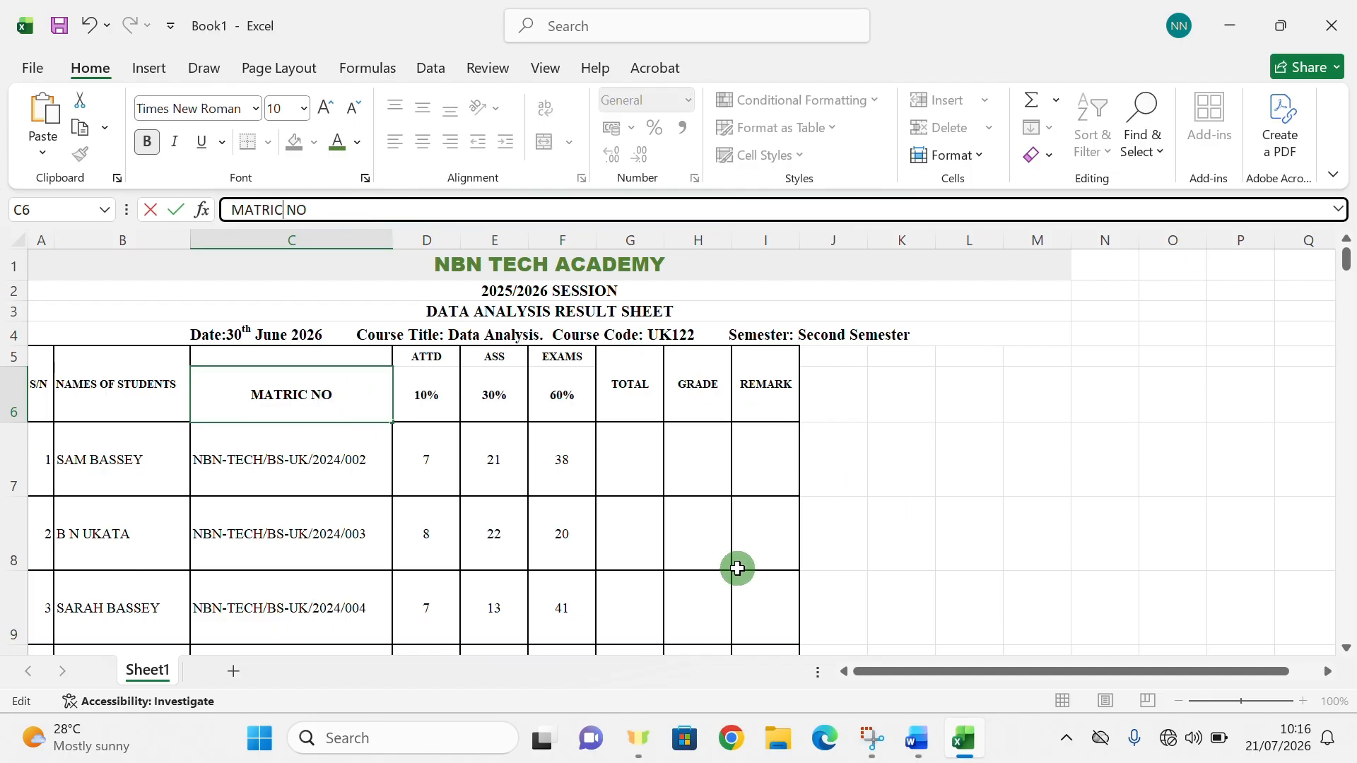
key(Delete)
text(_)
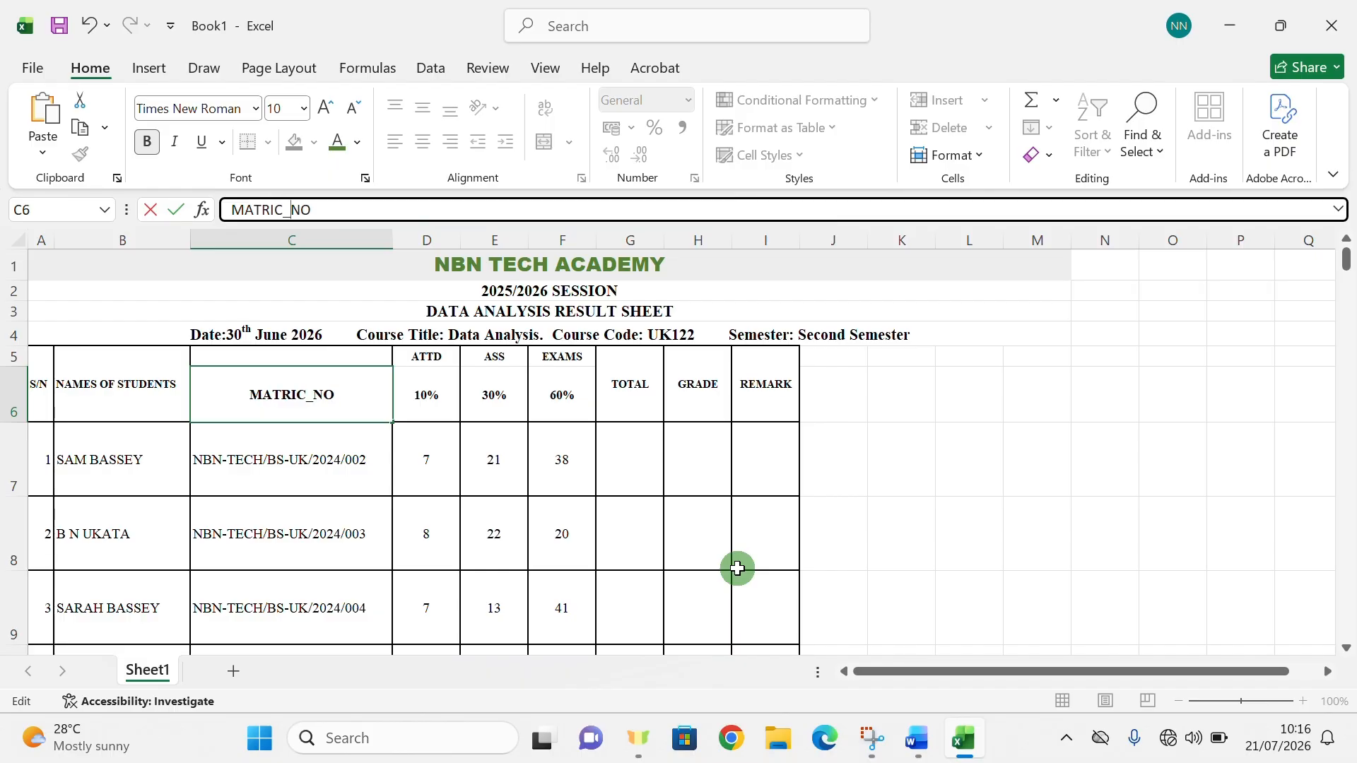
click(253, 459)
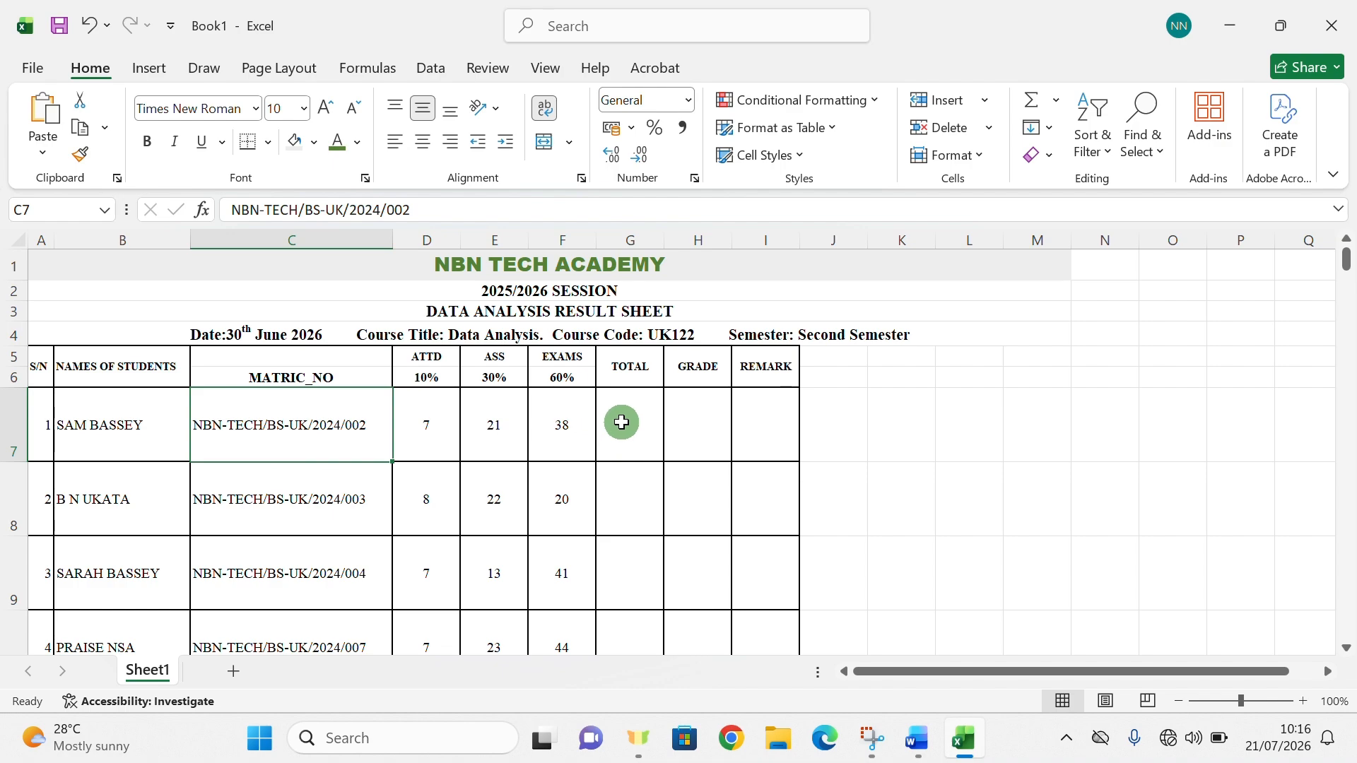
Begin a SUM formula in cell G7 for the first student's total, using the score cells D7:F7 as its range.
click(621, 422)
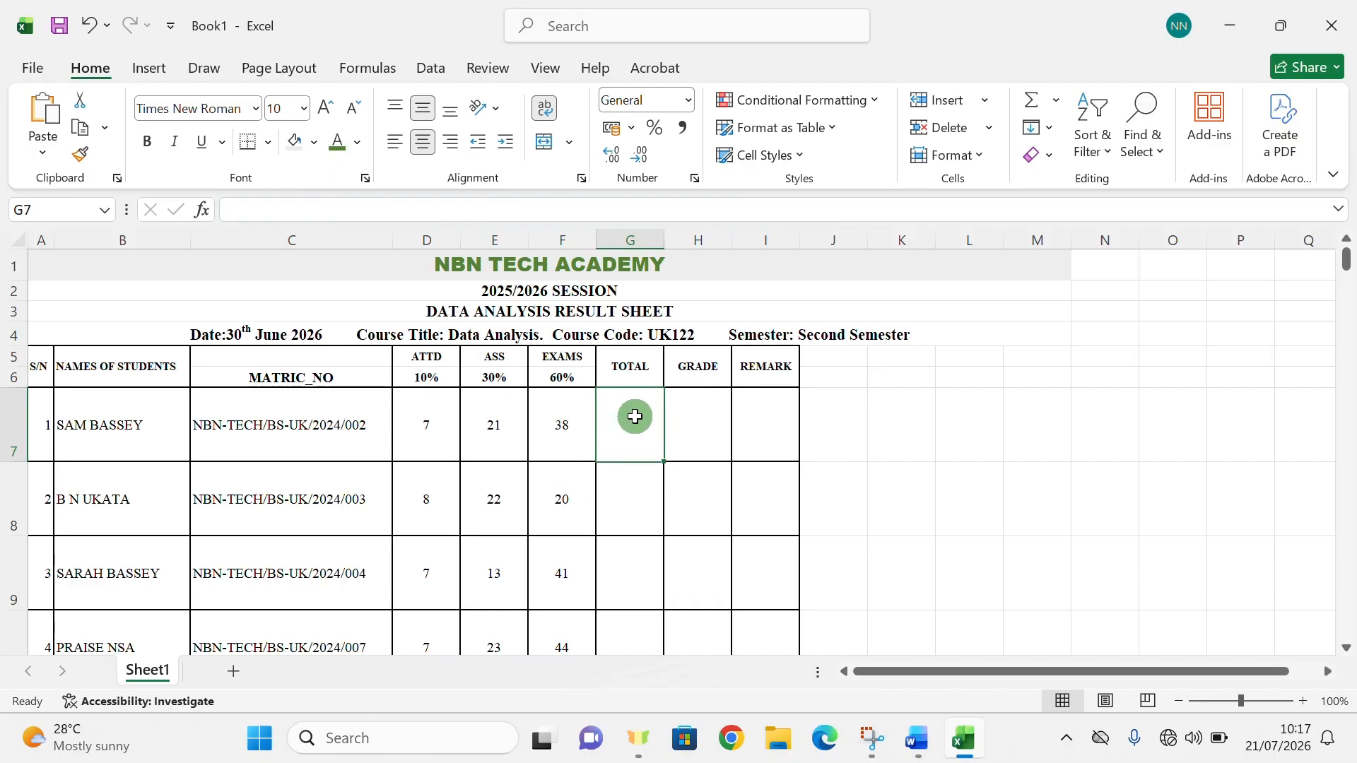
text(=)
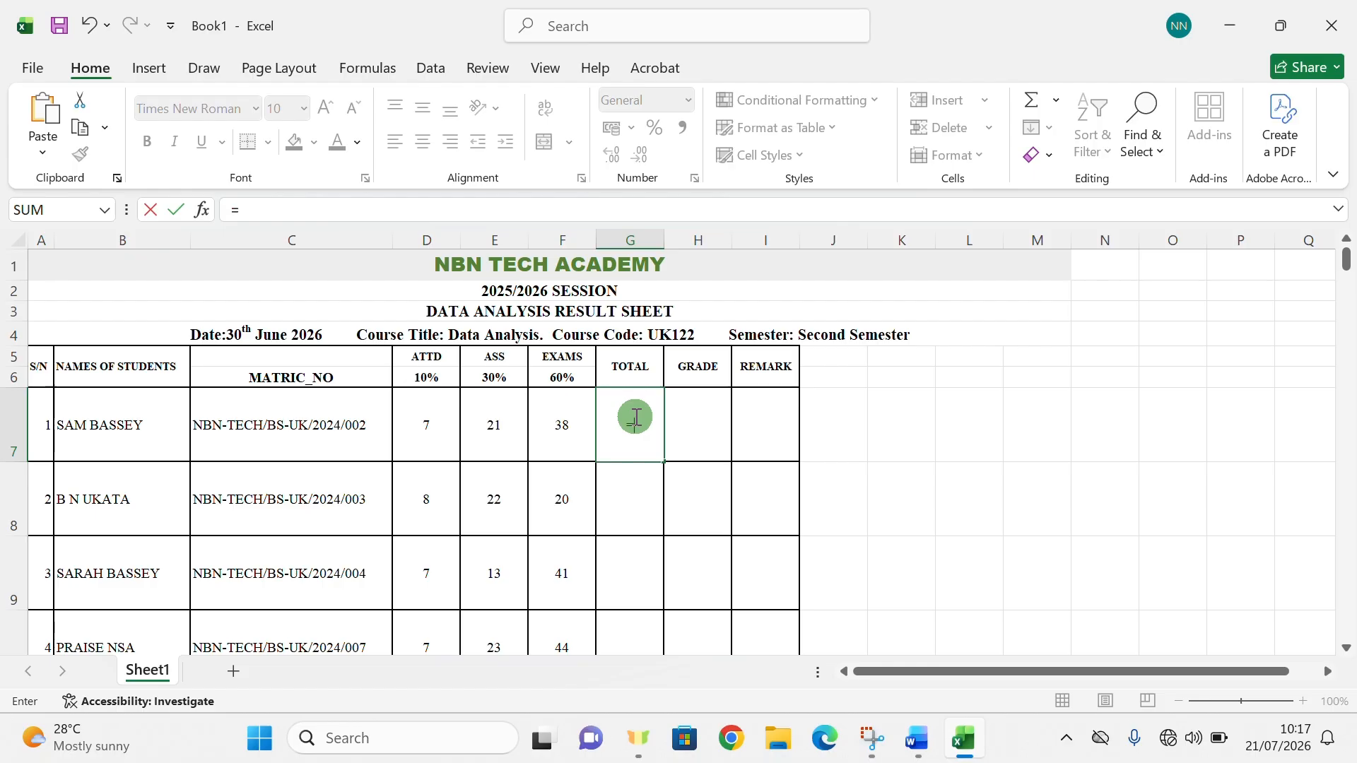
text(SUM)
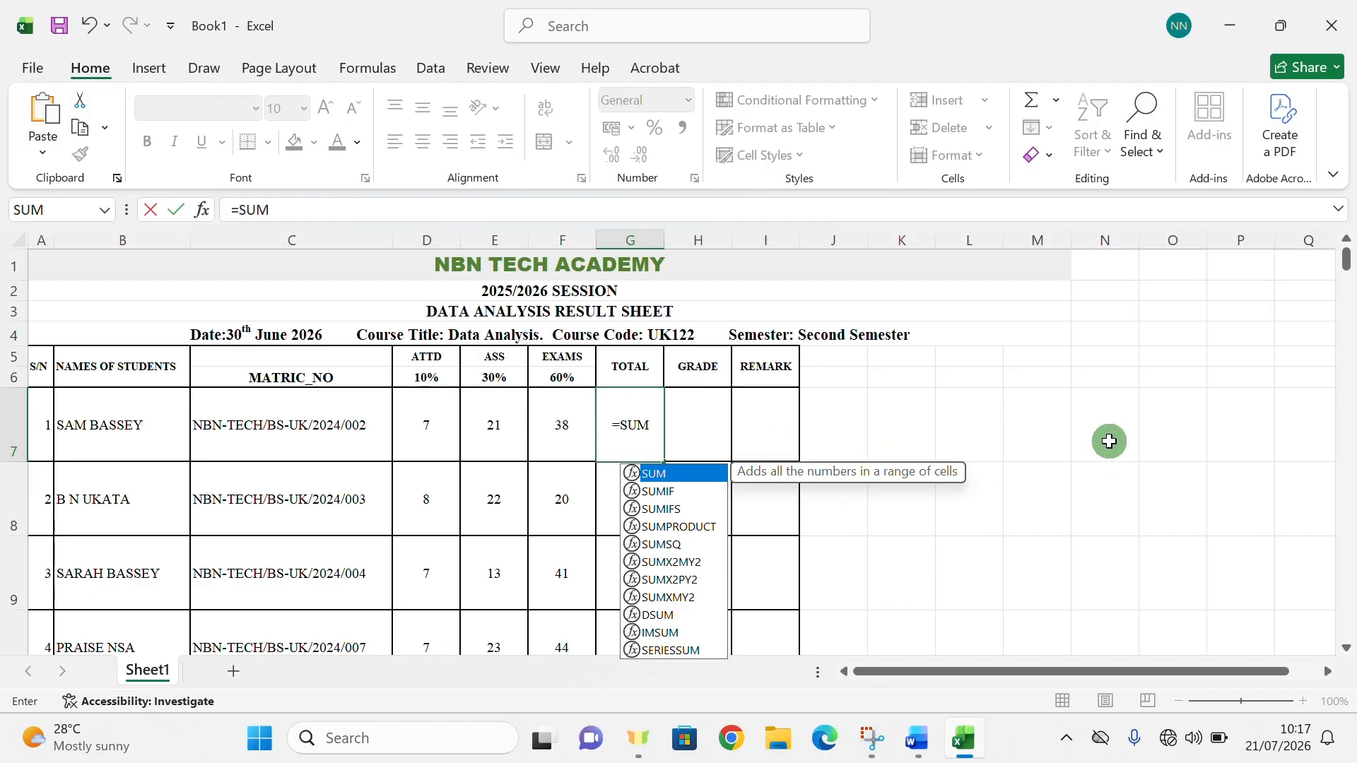
double_click(662, 481)
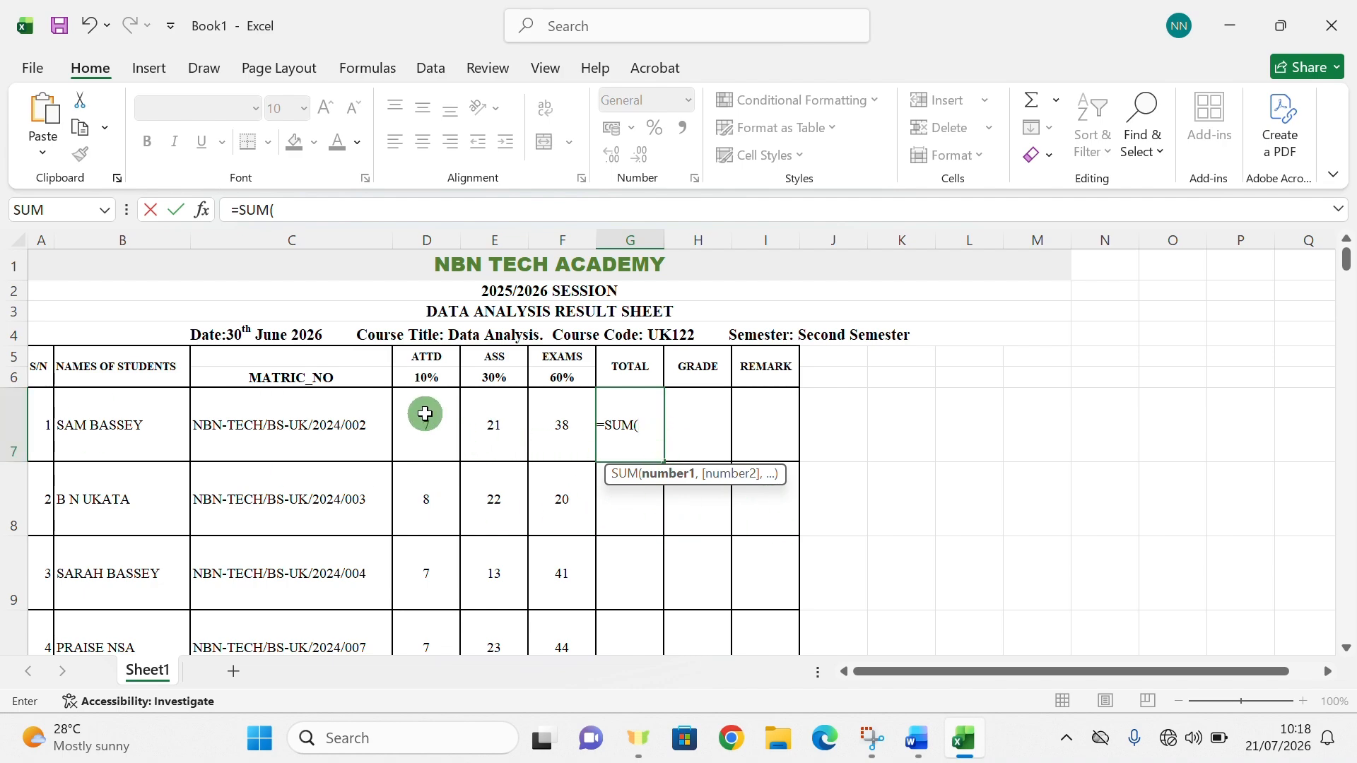
drag(425, 414, 541, 436)
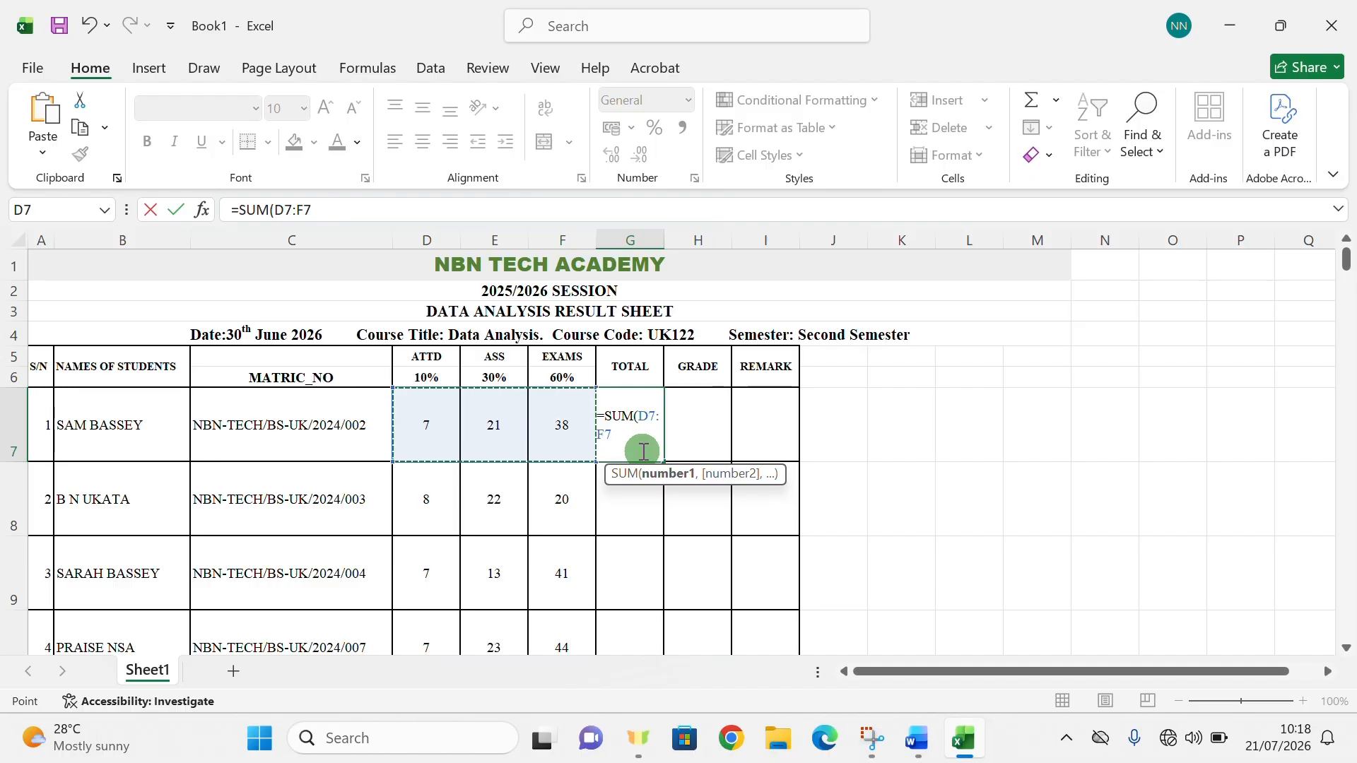
Replace the range in the unfinished G7 formula with a retyped D7:F7 and commit it as =SUM(D7:F7).
key(BackSpace)
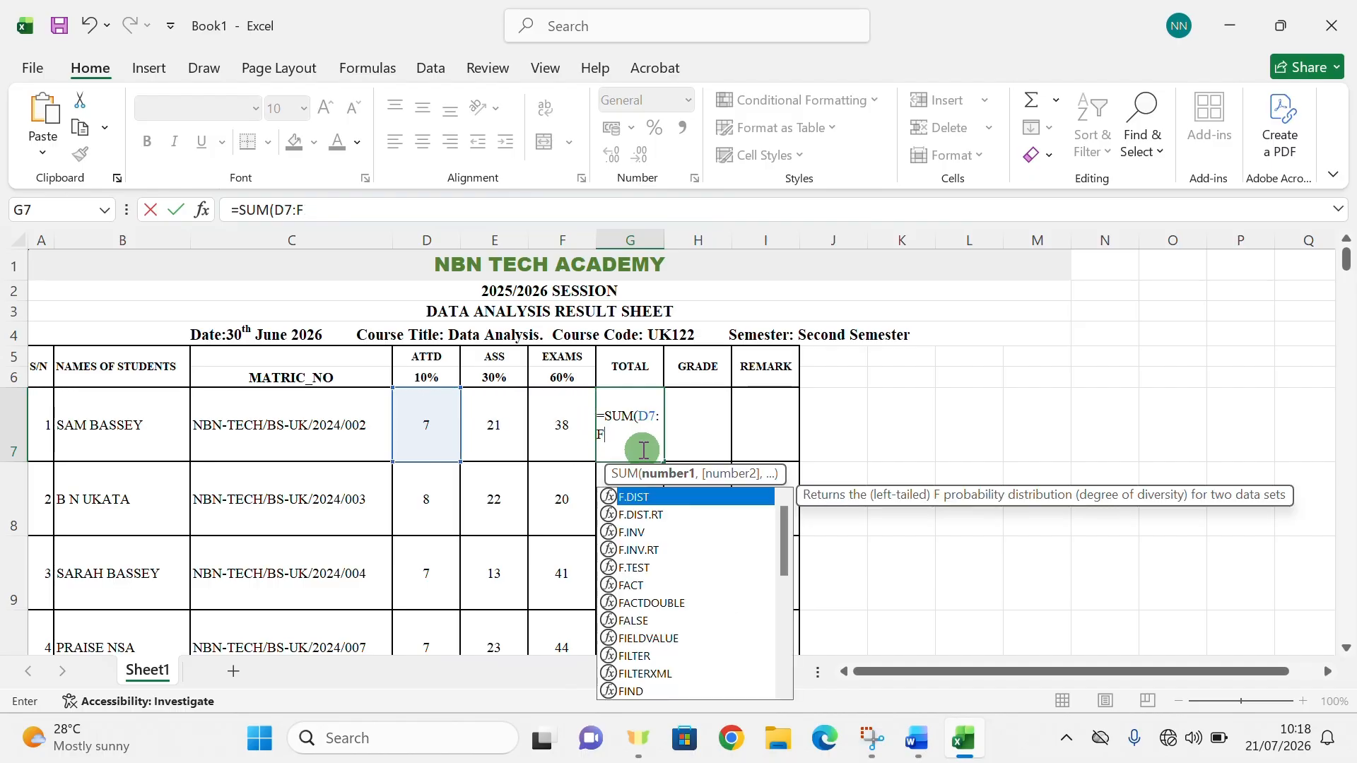
key(BackSpace)
key(BackSpace)
key(BackSpace)
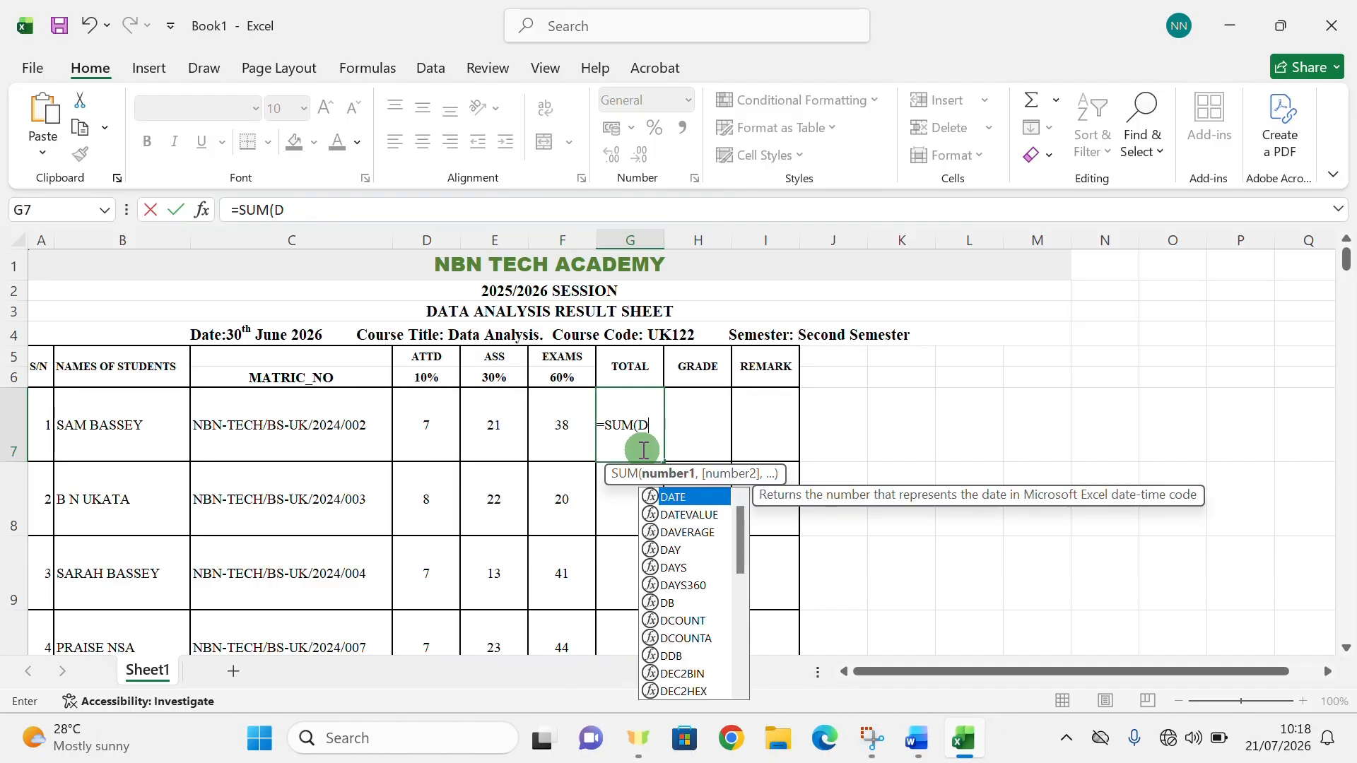
text(D7)
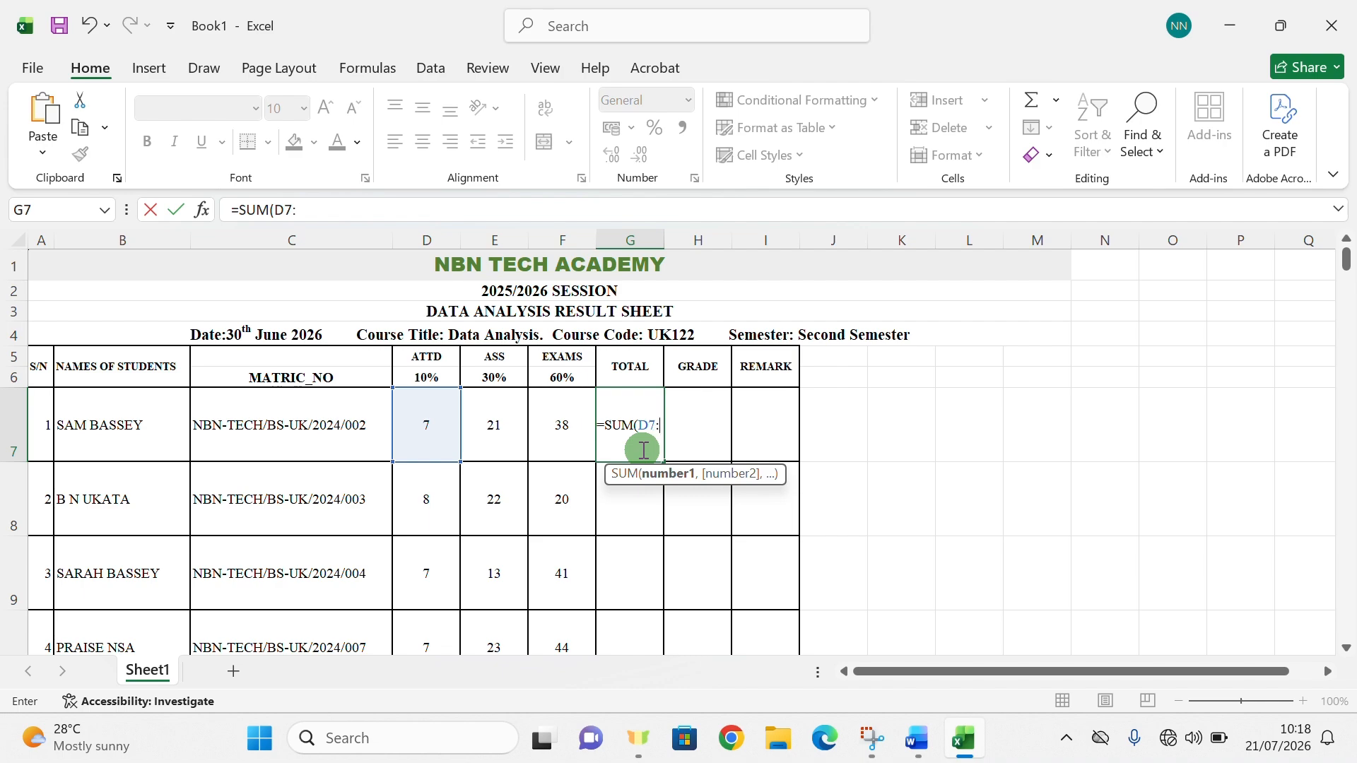
text(:F)
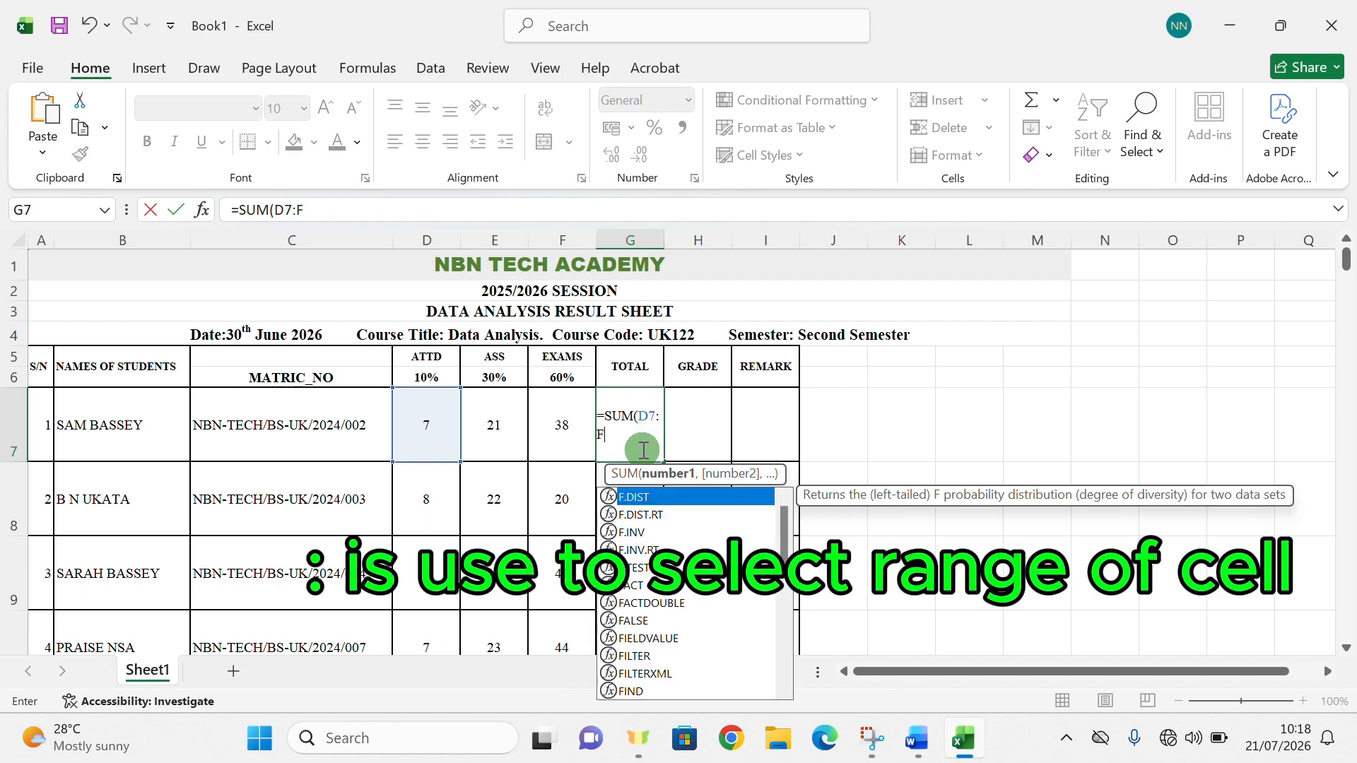
text(7)
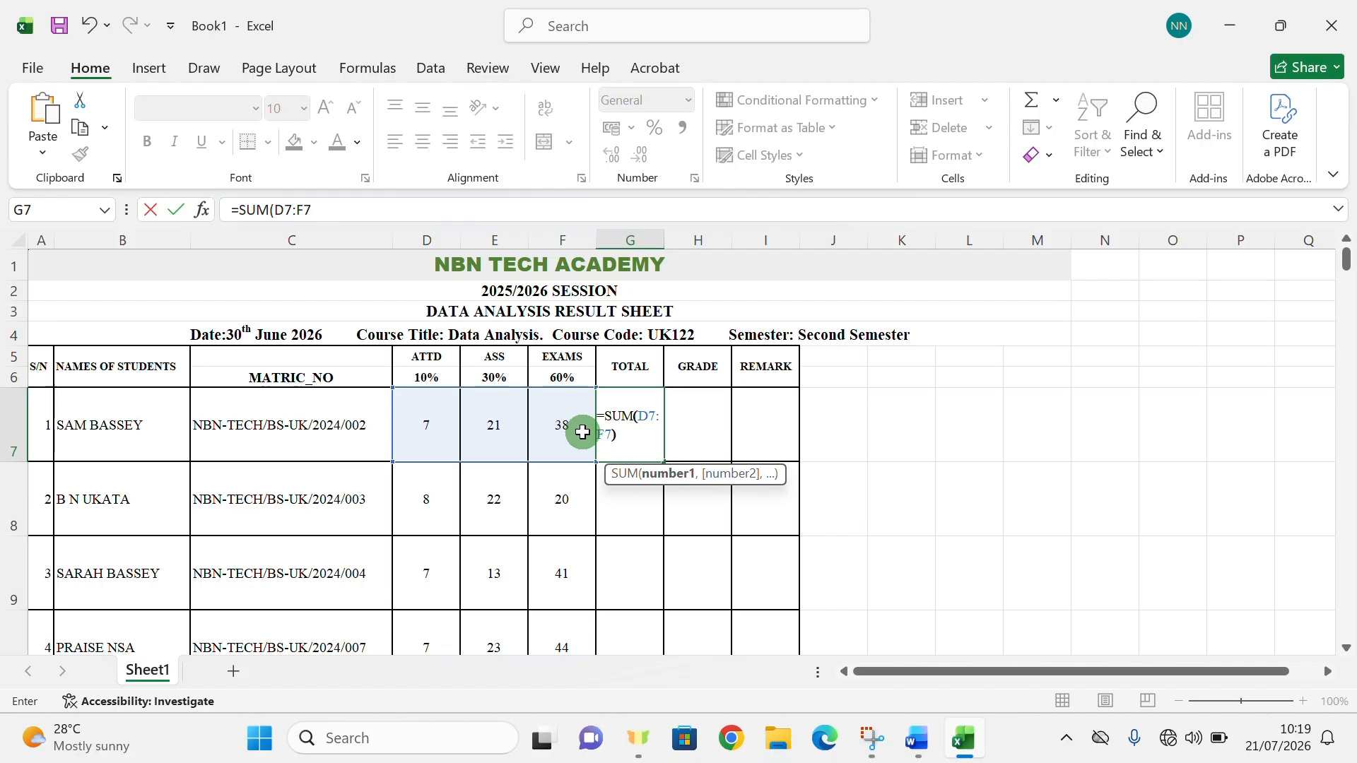
text())
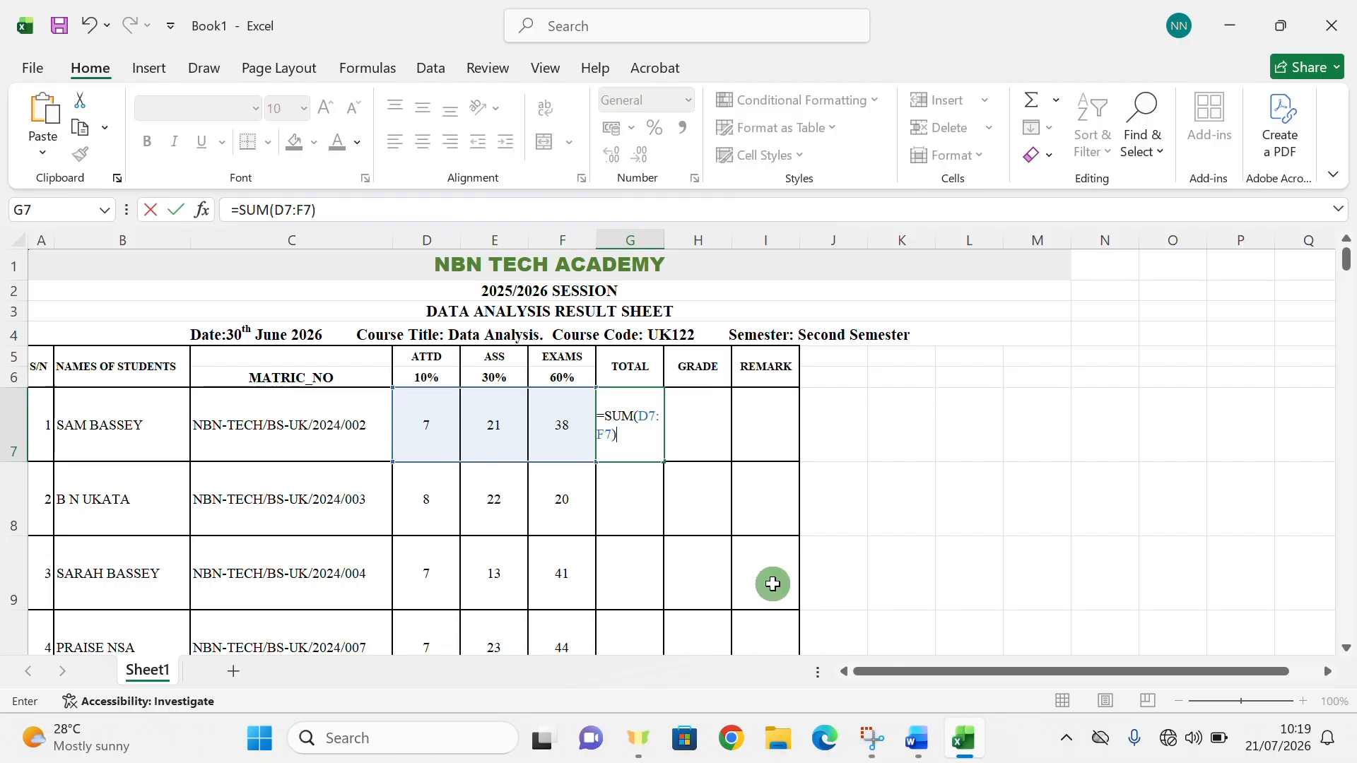
key(Return)
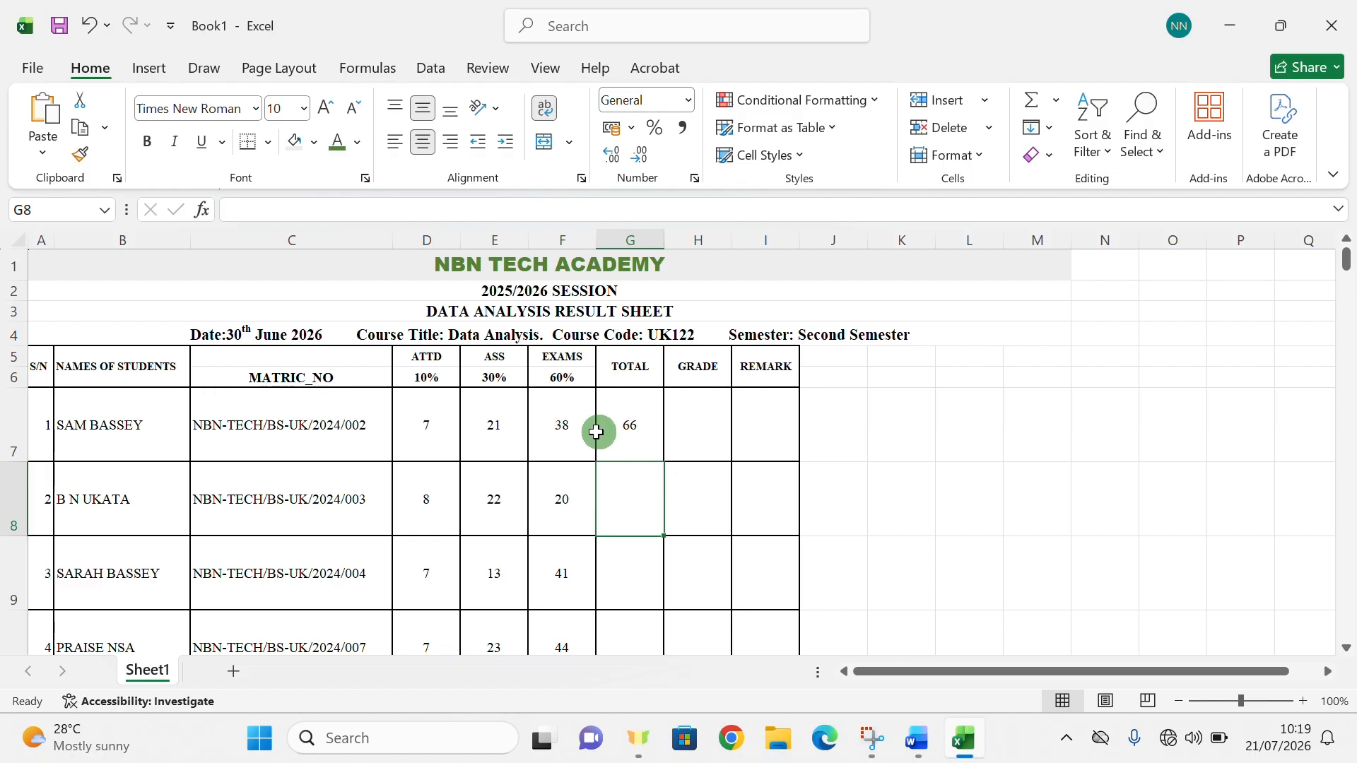
Copy the G7 total formula into G8, extend it down to G100, and check the totals at the table's end.
click(633, 432)
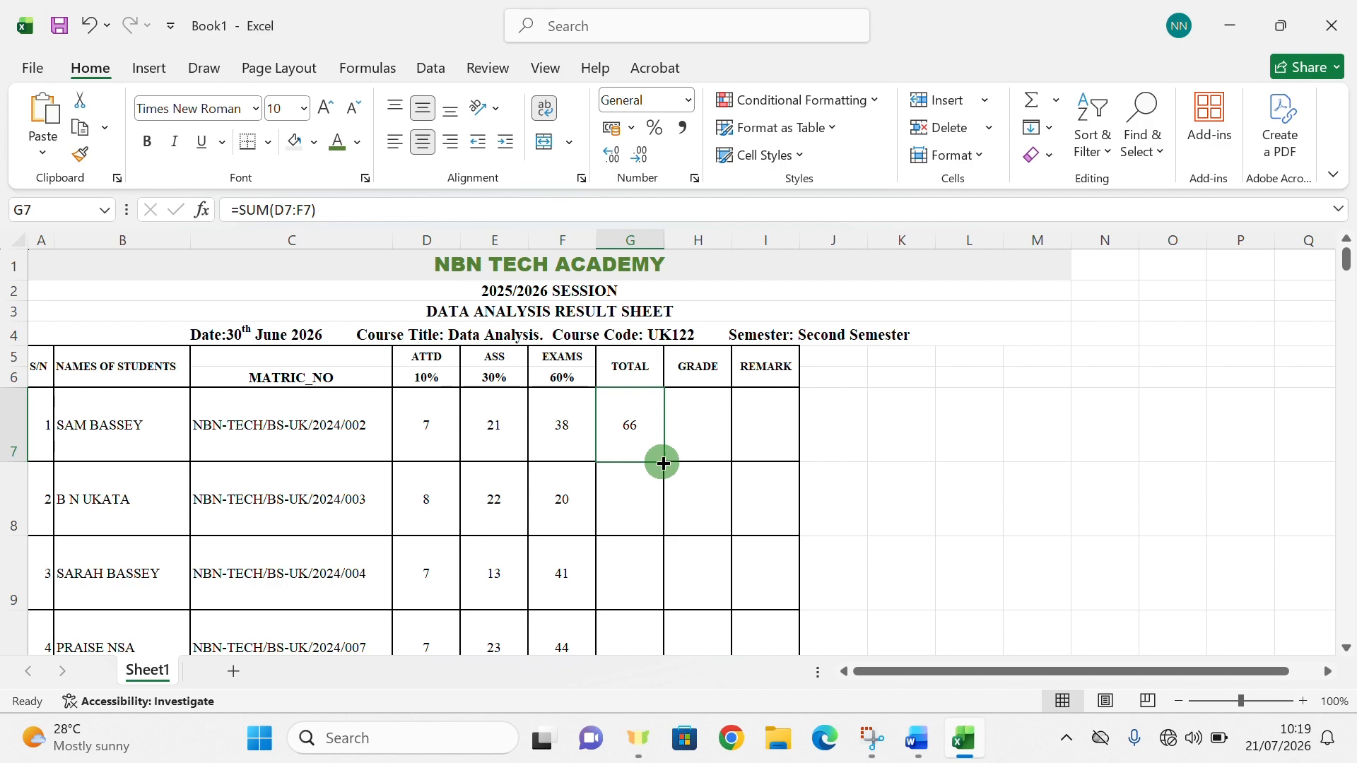
drag(662, 463, 654, 512)
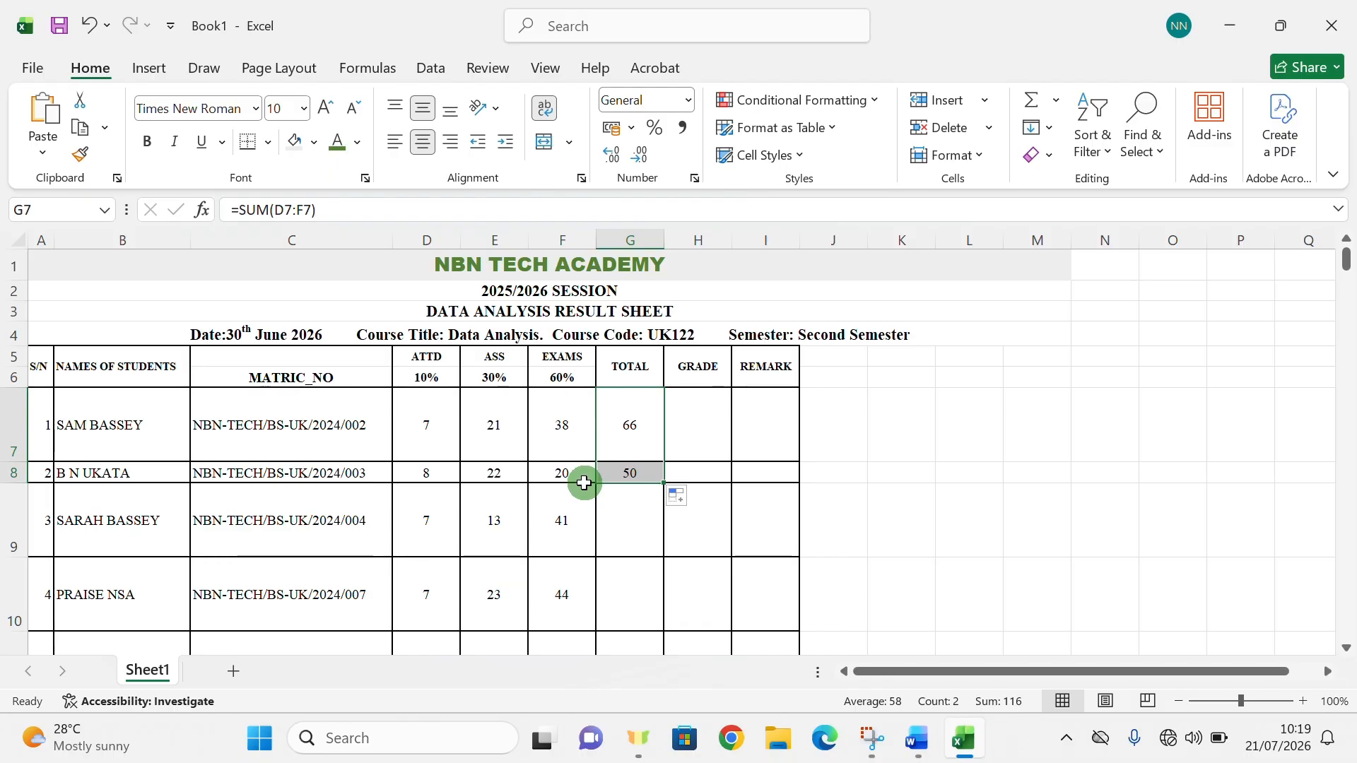
click(638, 514)
click(636, 472)
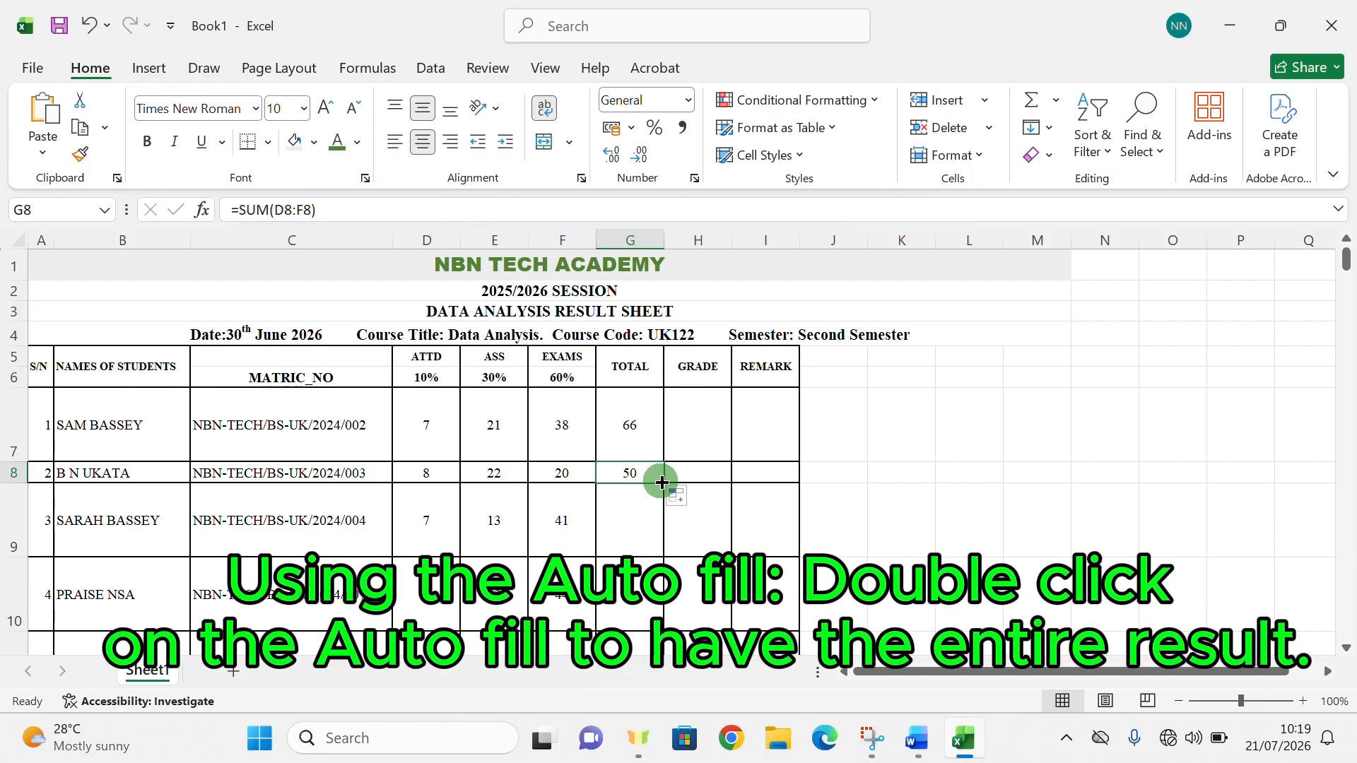
double_click(661, 481)
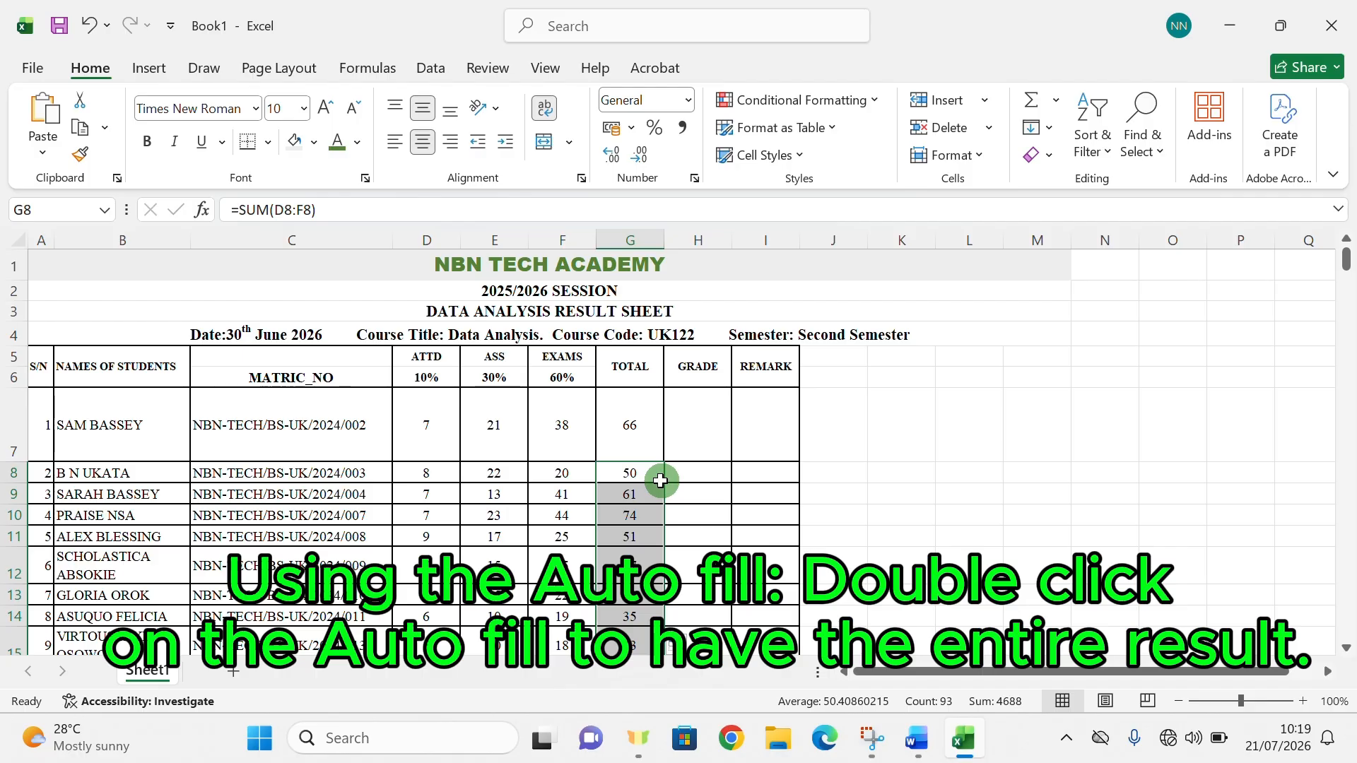
scroll(640, 495, down, 13)
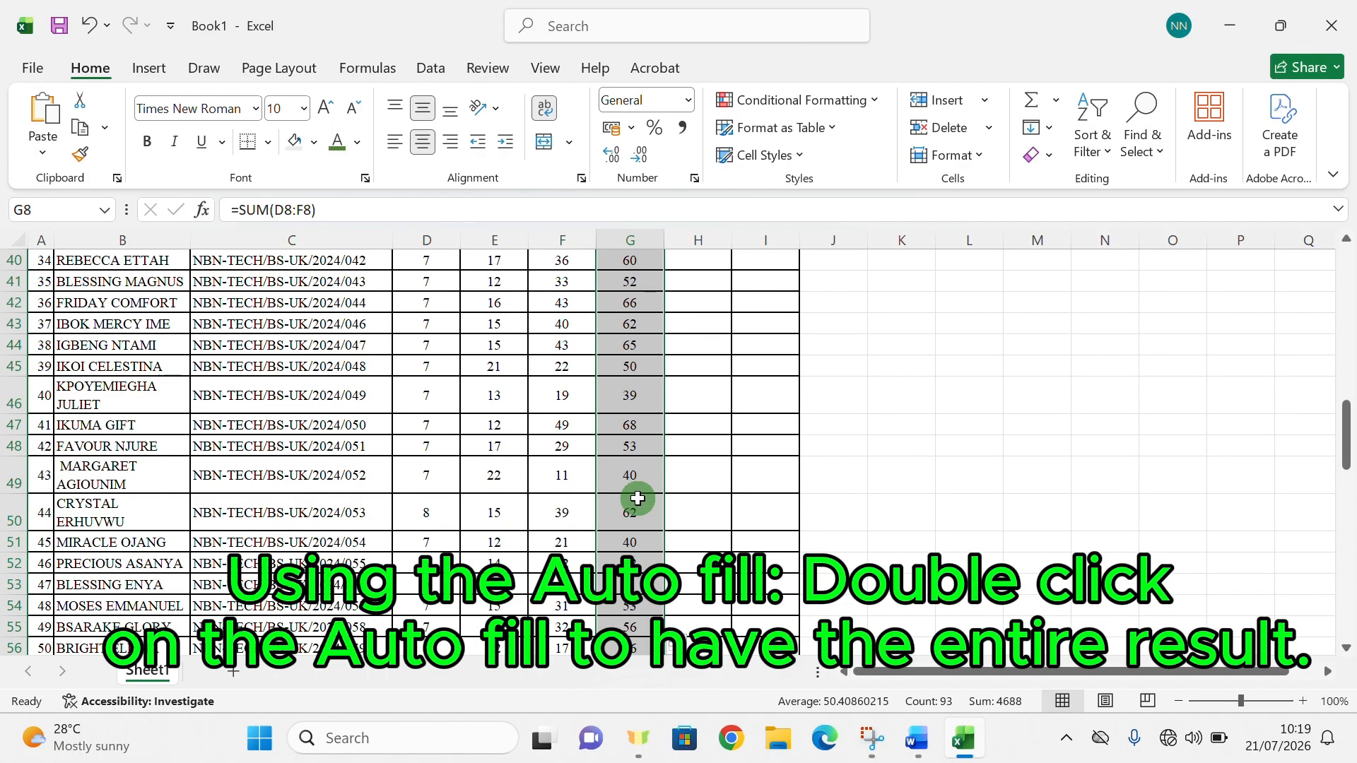
scroll(638, 498, down, 18)
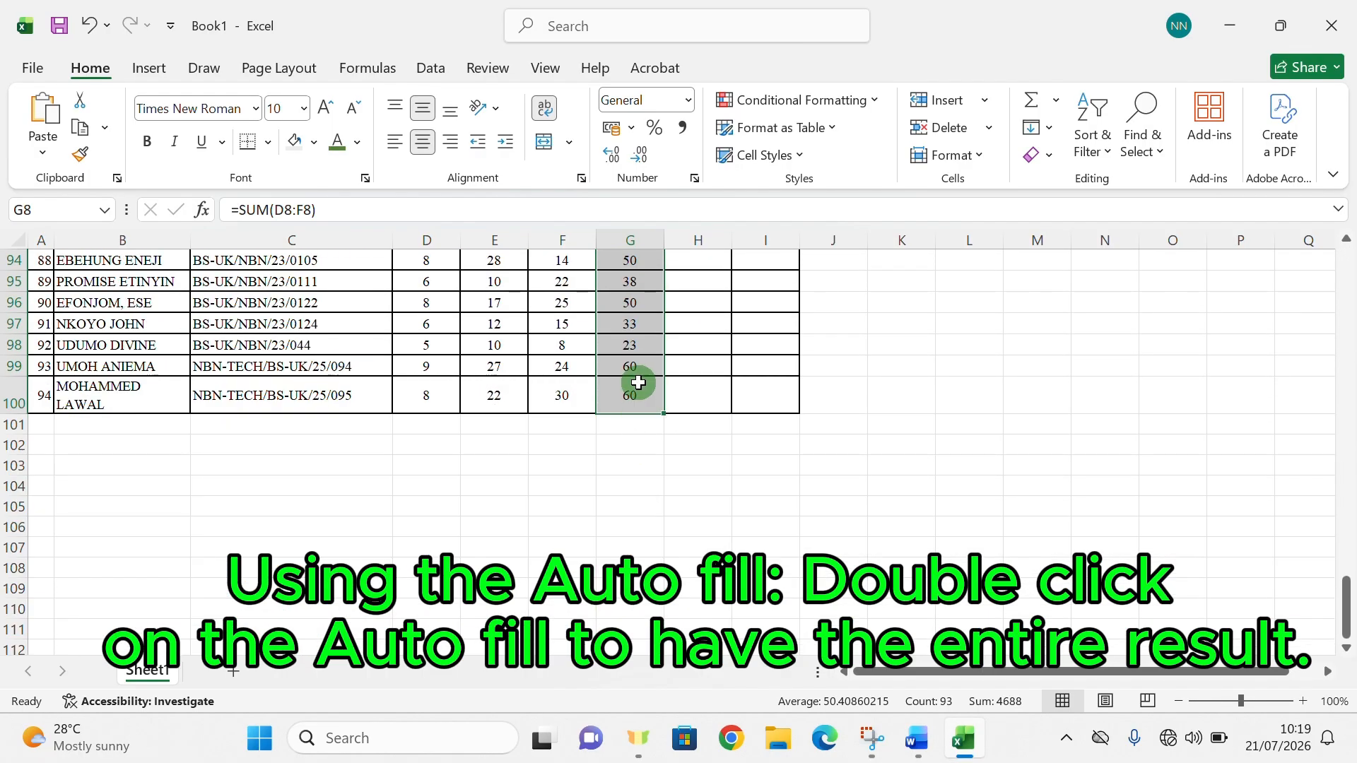
scroll(638, 382, up, 10)
scroll(638, 382, down, 8)
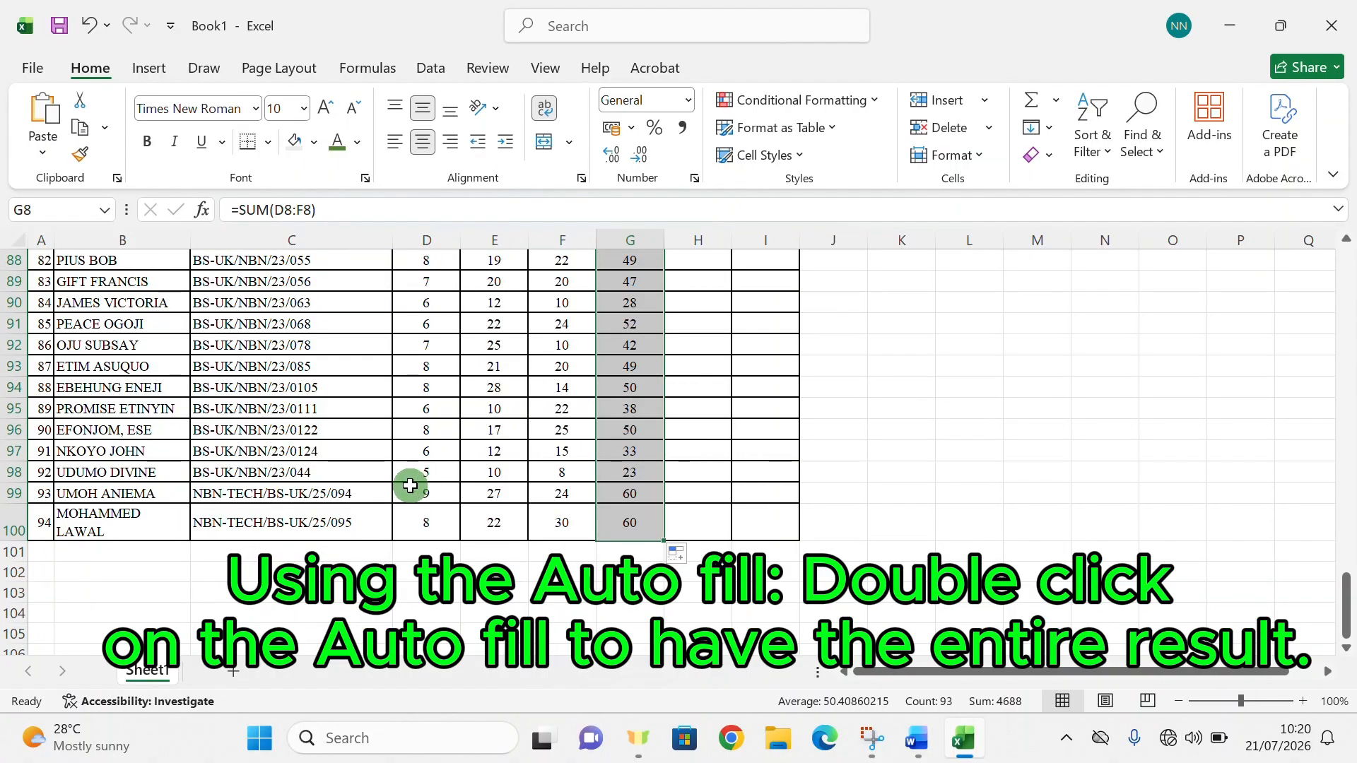
Reduce the height of row 7 and inspect the formula behind the second student's total in G8.
scroll(600, 445, up, 20)
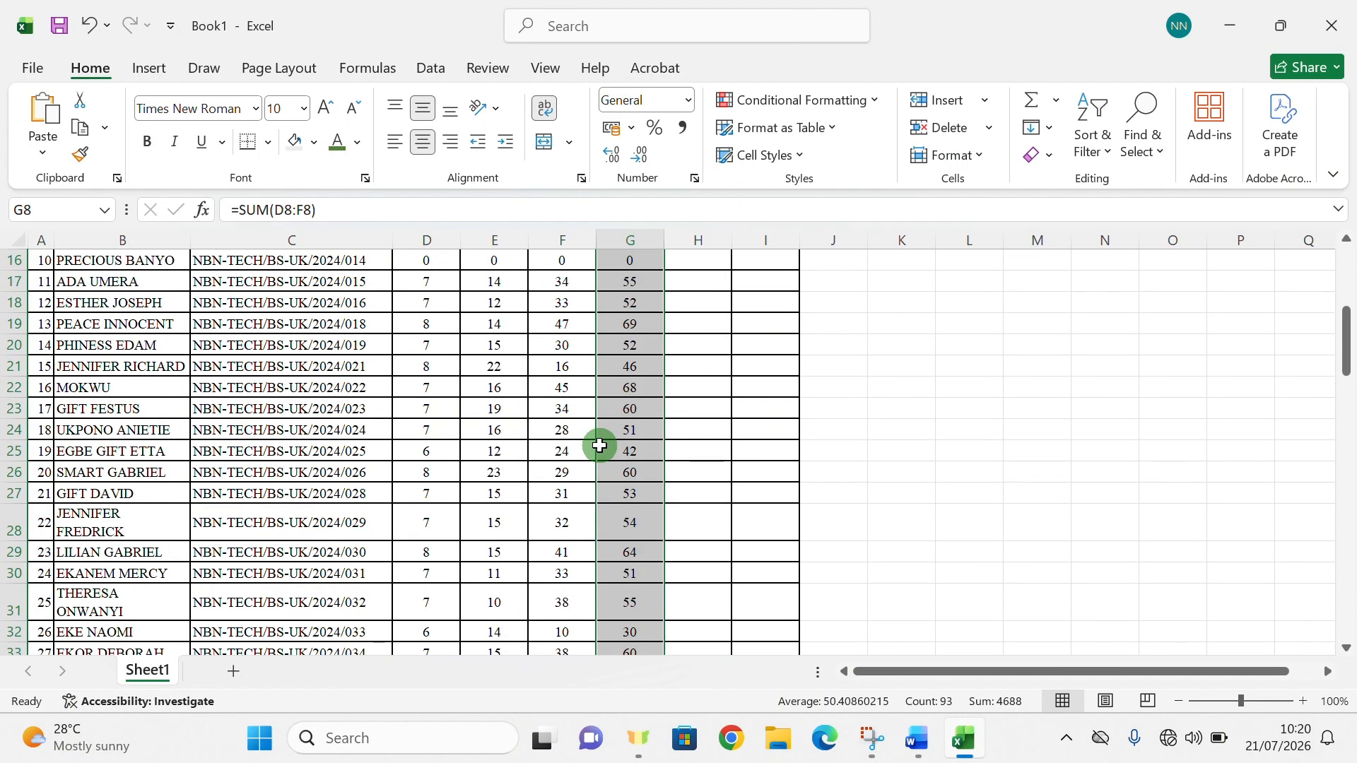
scroll(599, 445, up, 5)
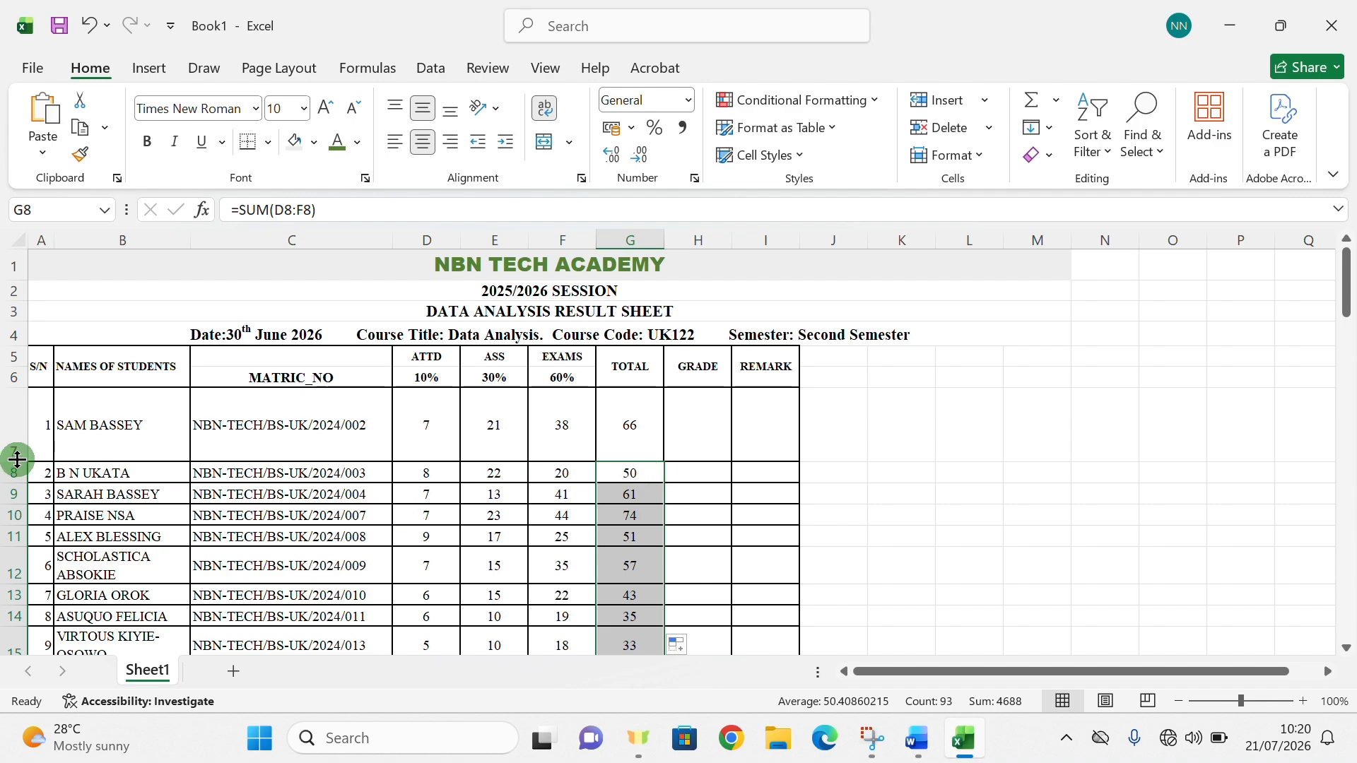
drag(17, 460, 31, 418)
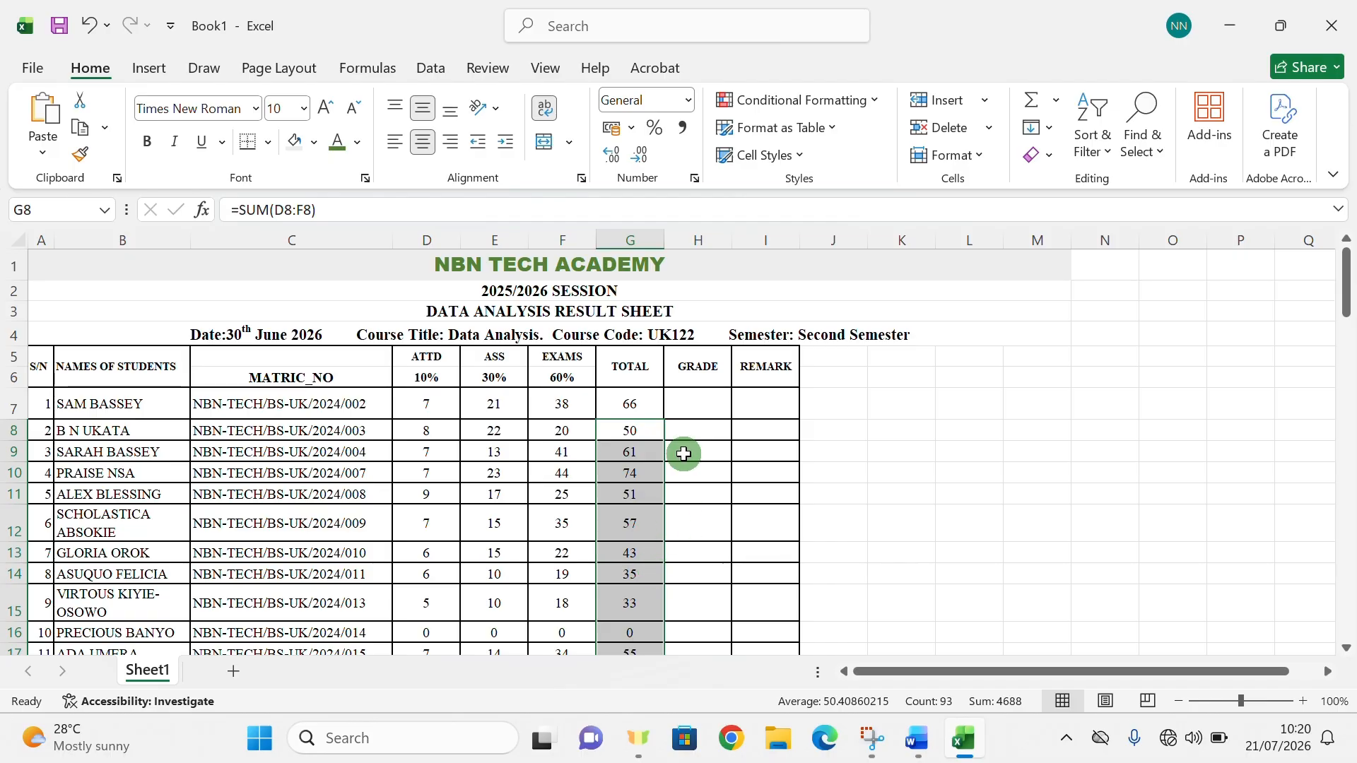
click(638, 429)
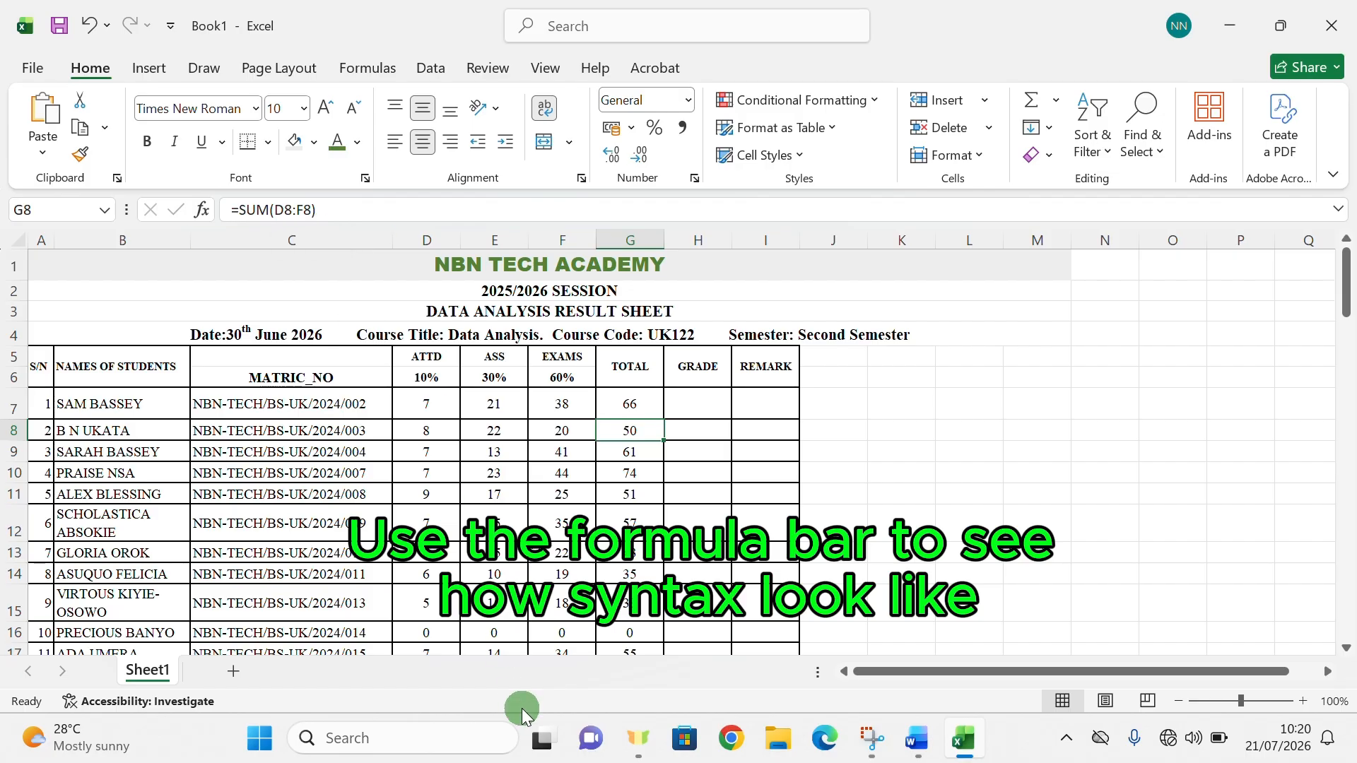
Undo the row height change, the filled totals and the SUM formula until G7 is empty.
key(ctrl+z)
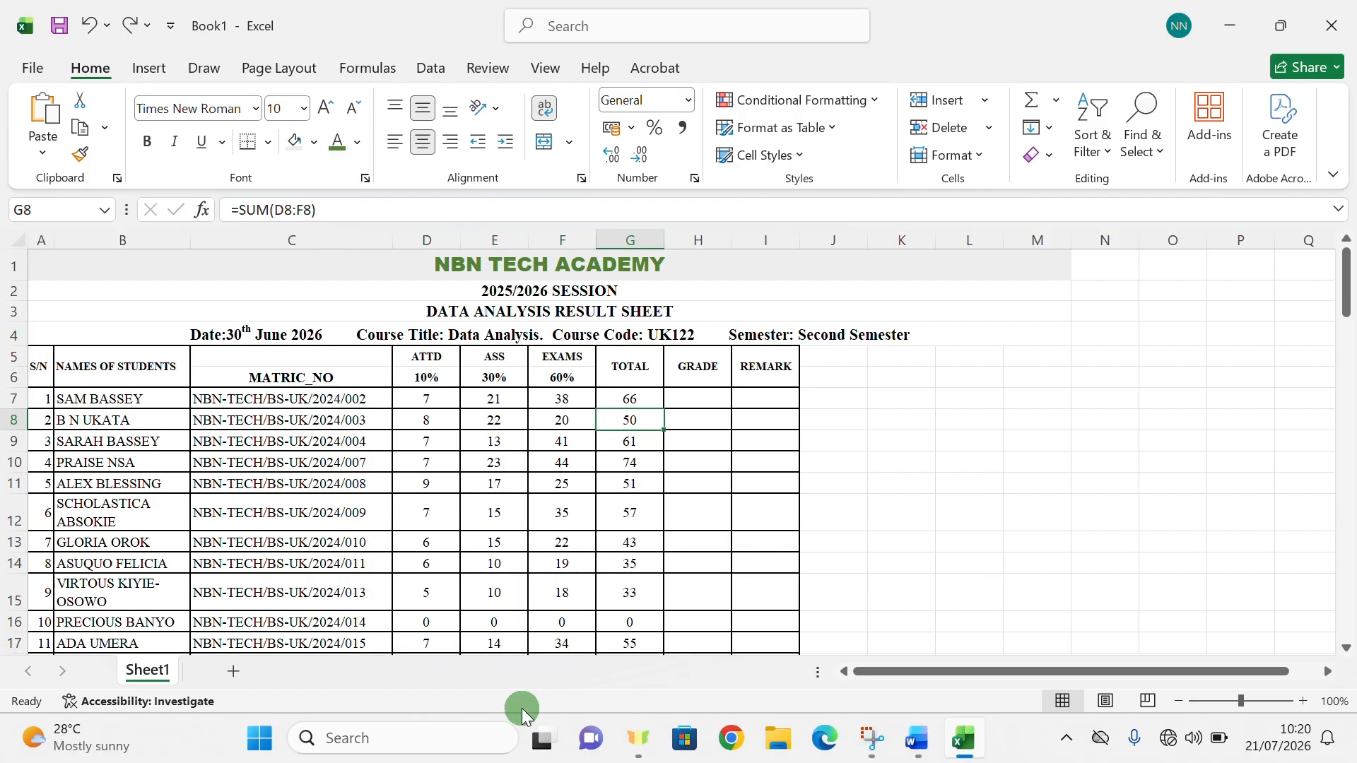
key(ctrl+z)
key(ctrl+z)
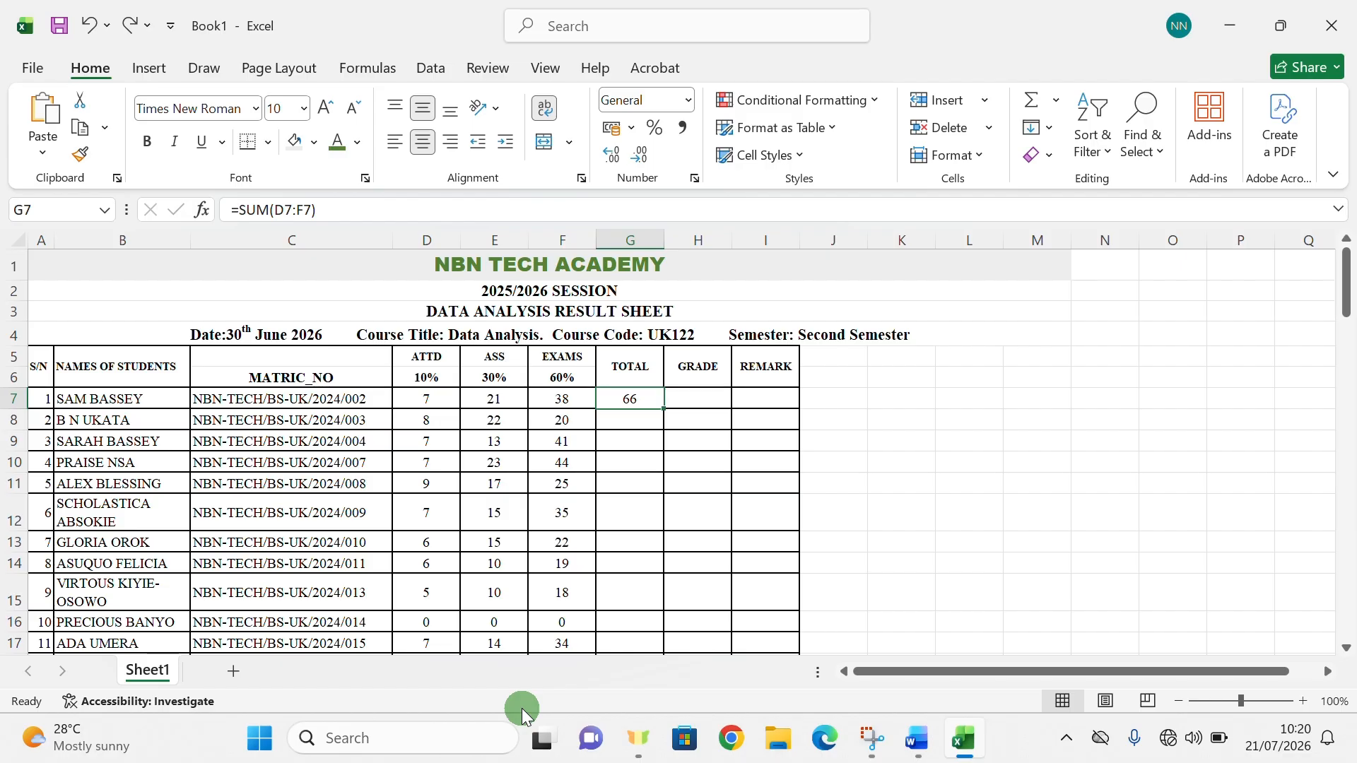
key(ctrl+z)
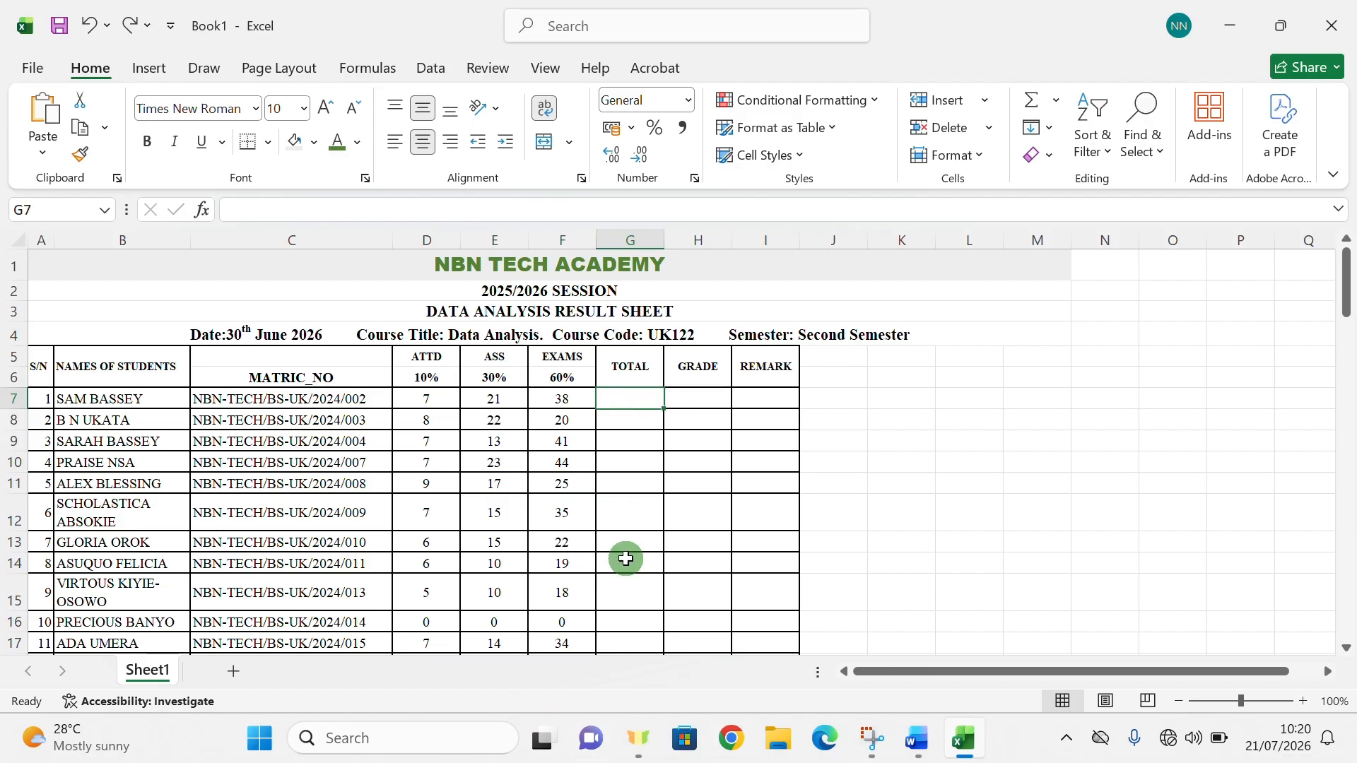
Enter =SUM(D7:F7) as the first student's total in G7 and fill it down the TOTAL column for all students.
text(=SUM)
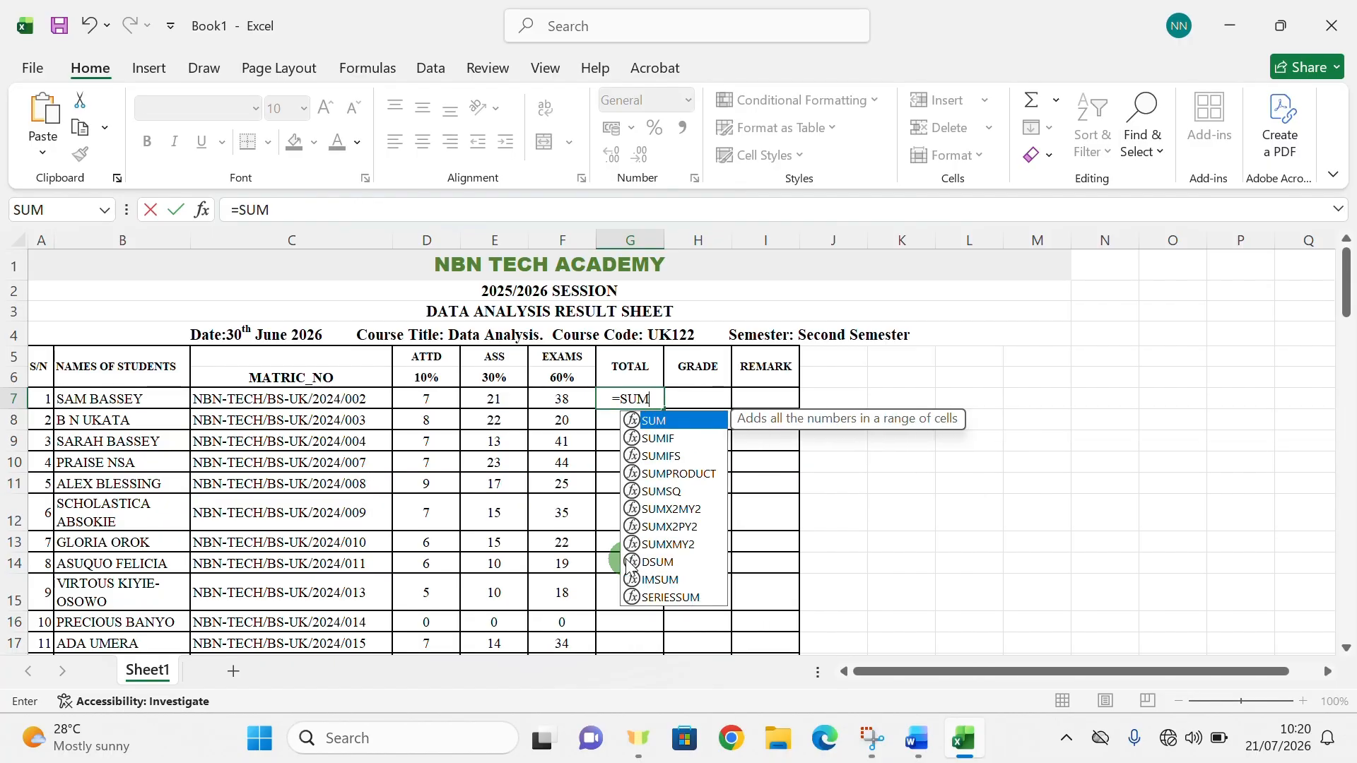
double_click(665, 421)
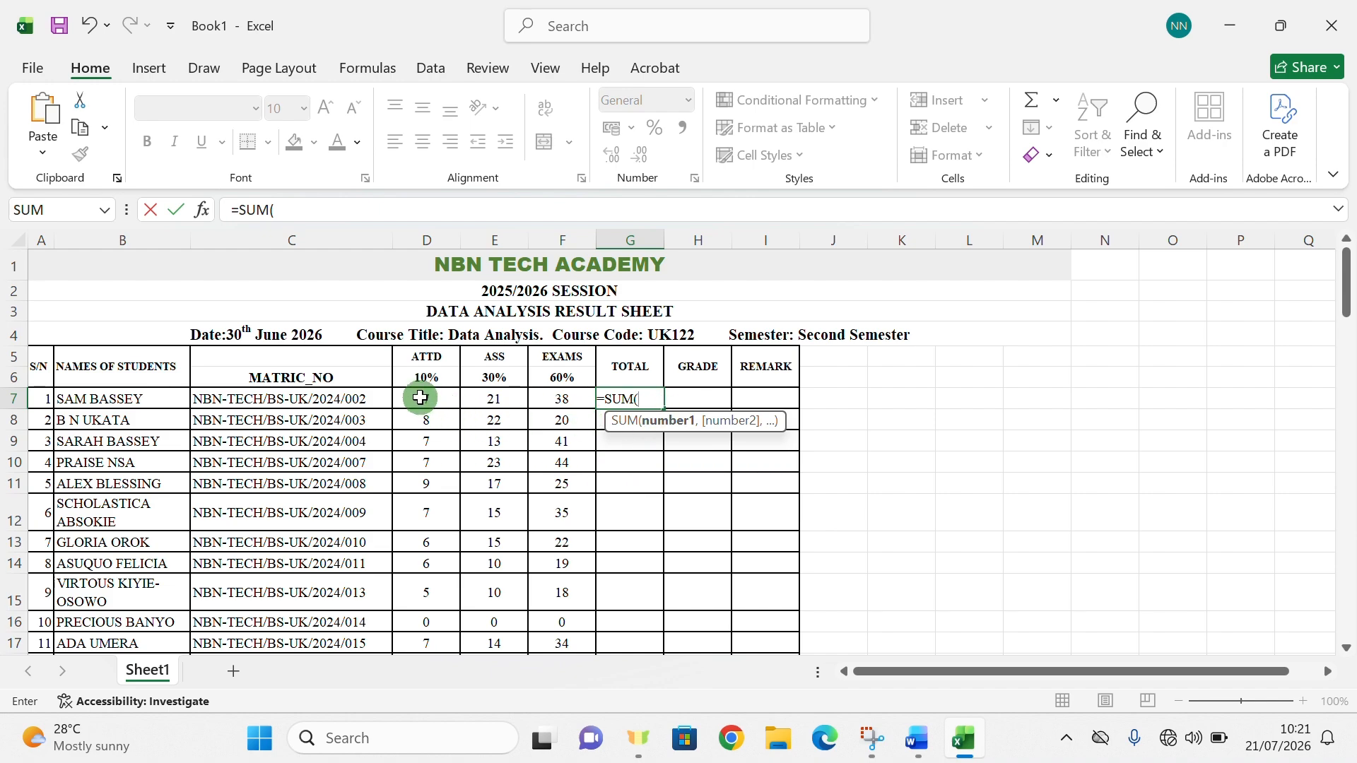
drag(422, 400, 549, 400)
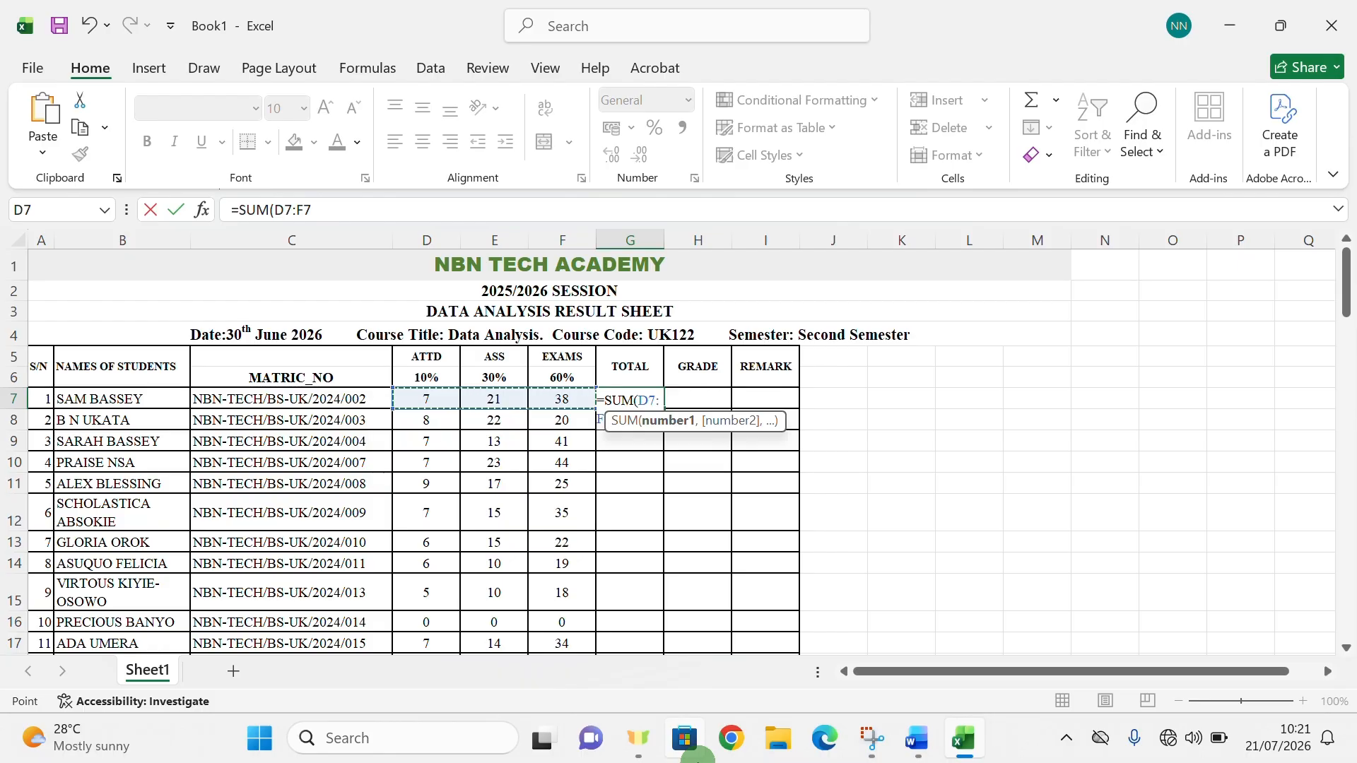
text())
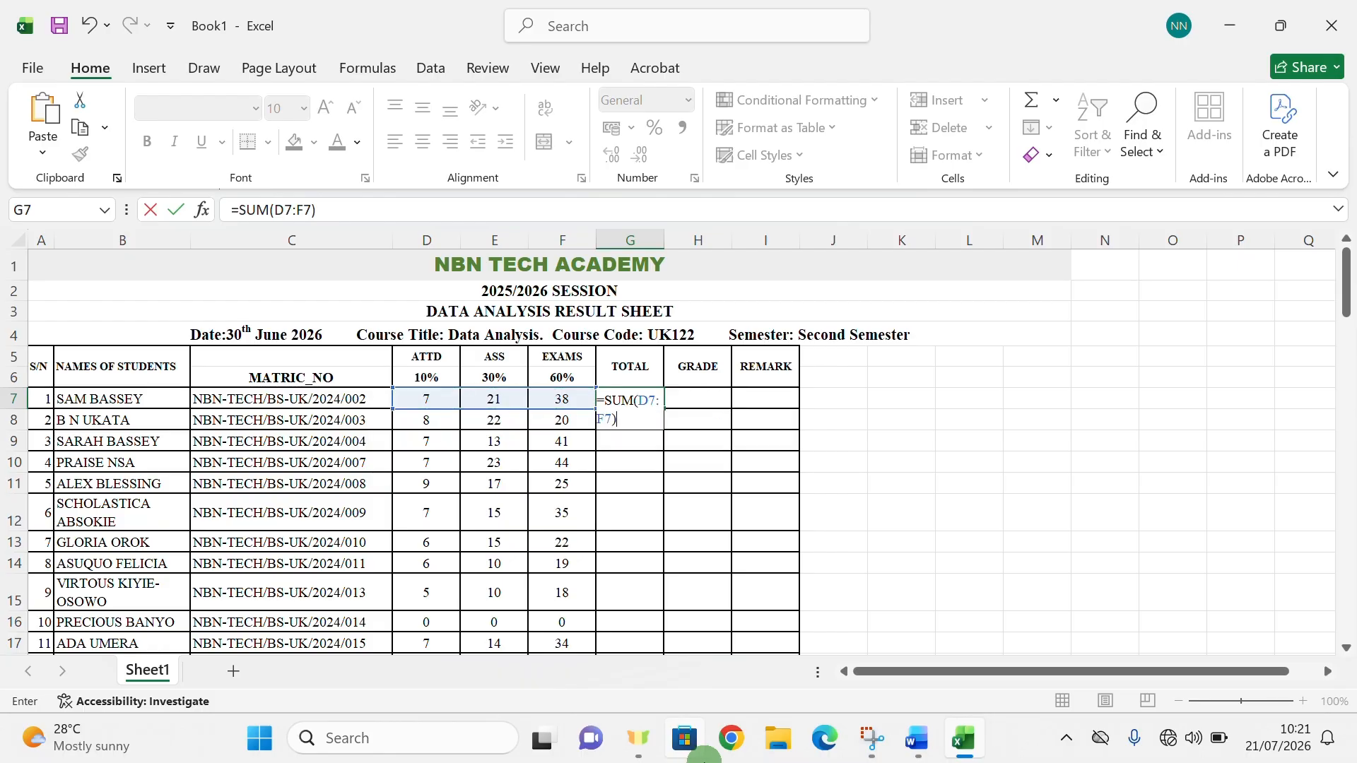
key(Return)
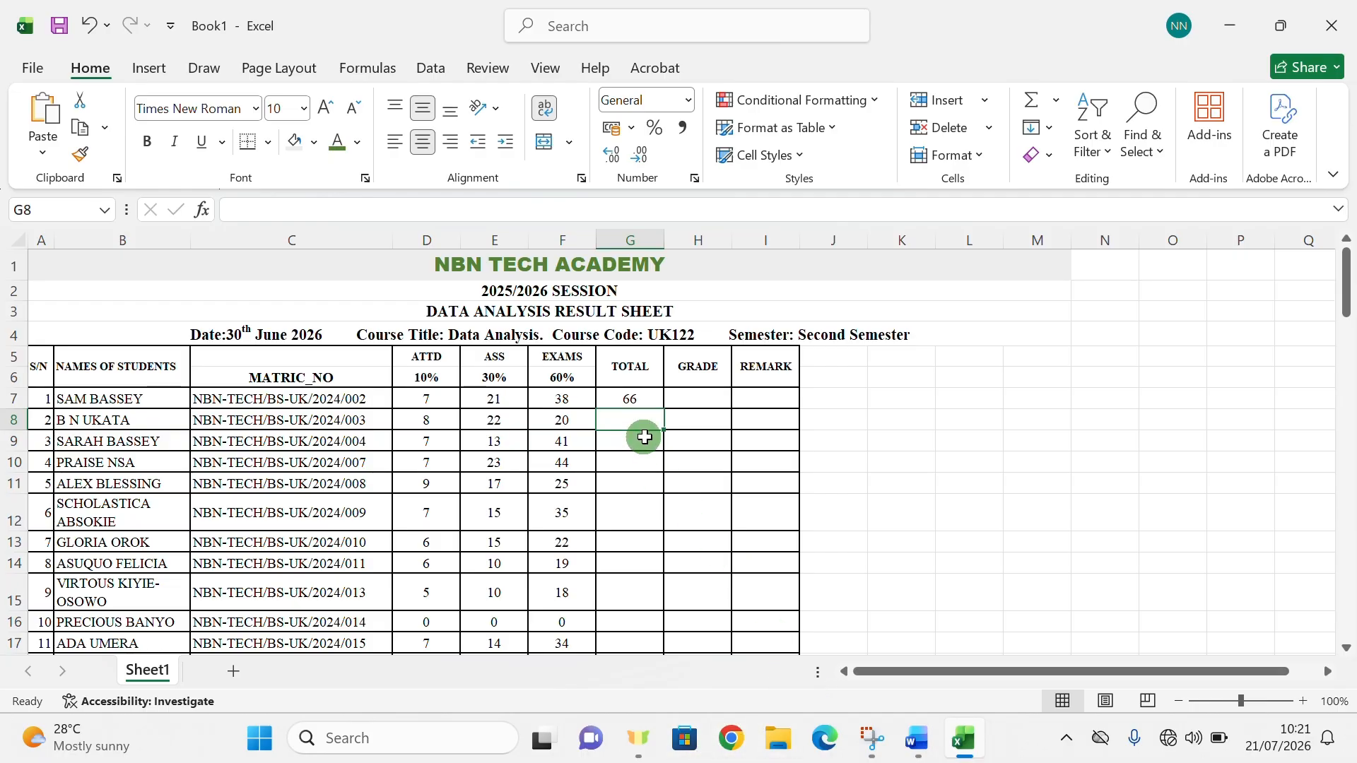
click(647, 399)
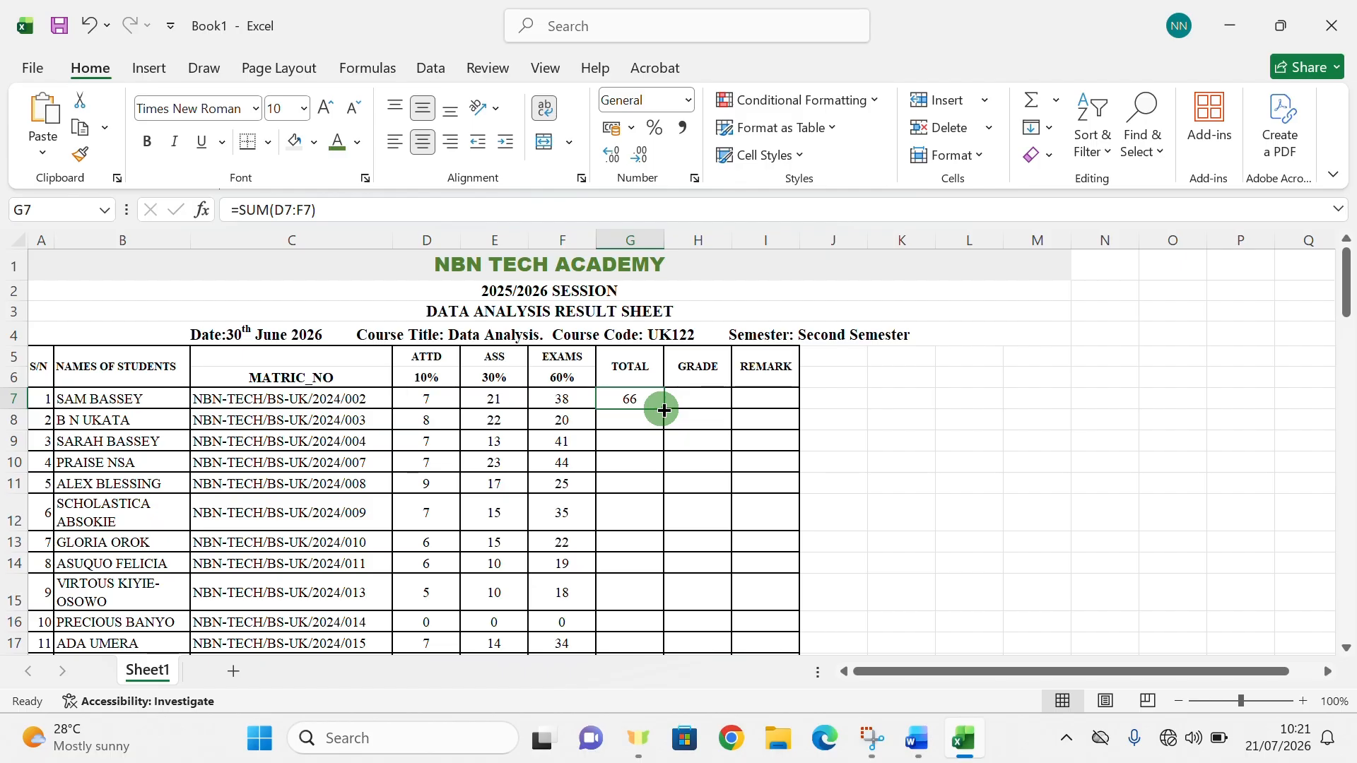
double_click(662, 409)
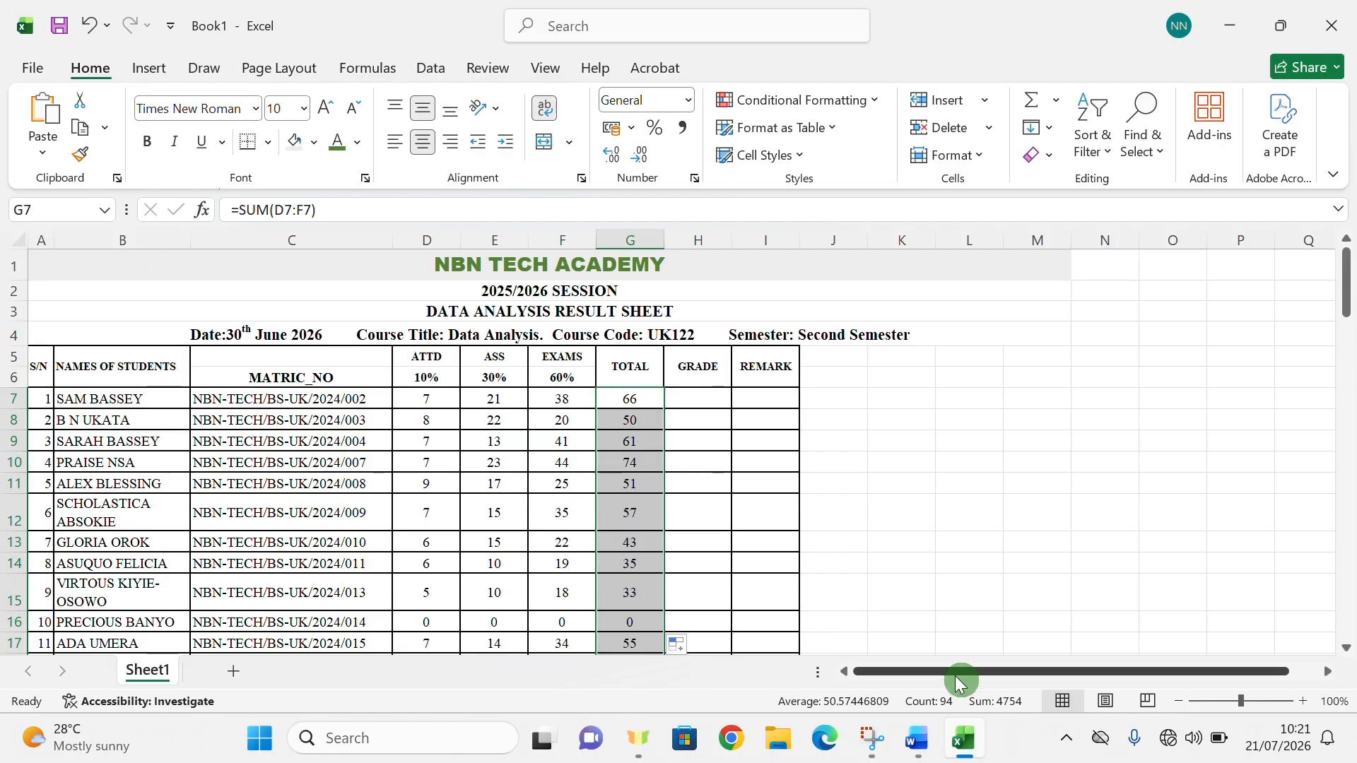
Switch to the source result sheet in Word, clear its table selection, and return to the Excel workbook.
click(920, 742)
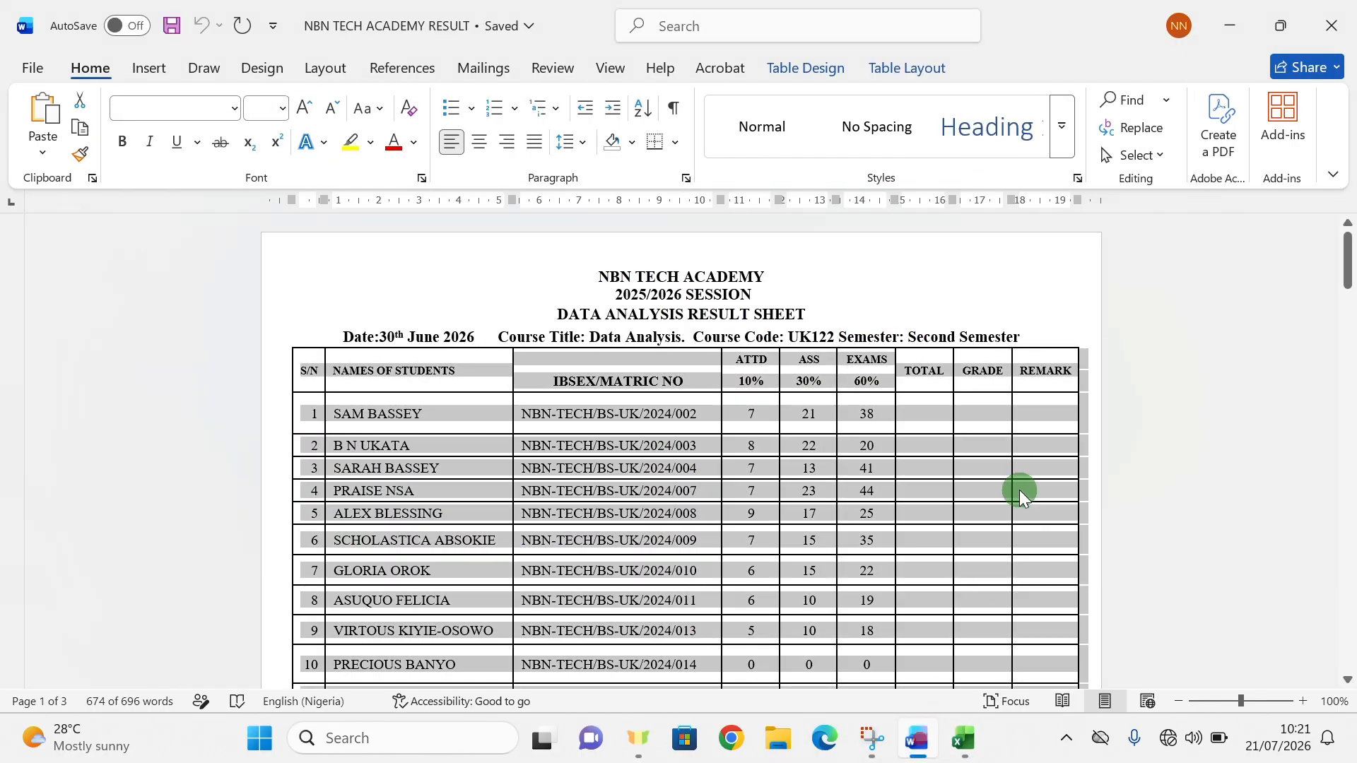
click(940, 440)
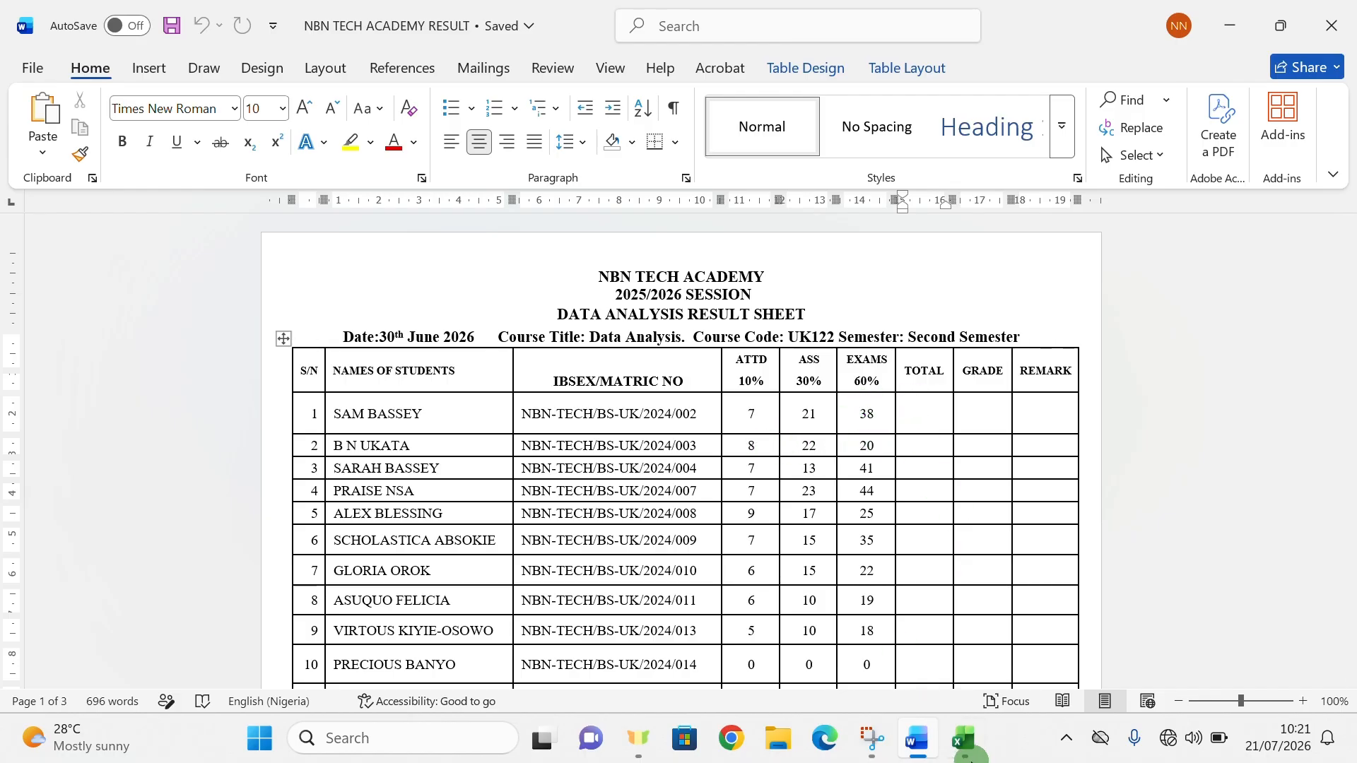
click(961, 738)
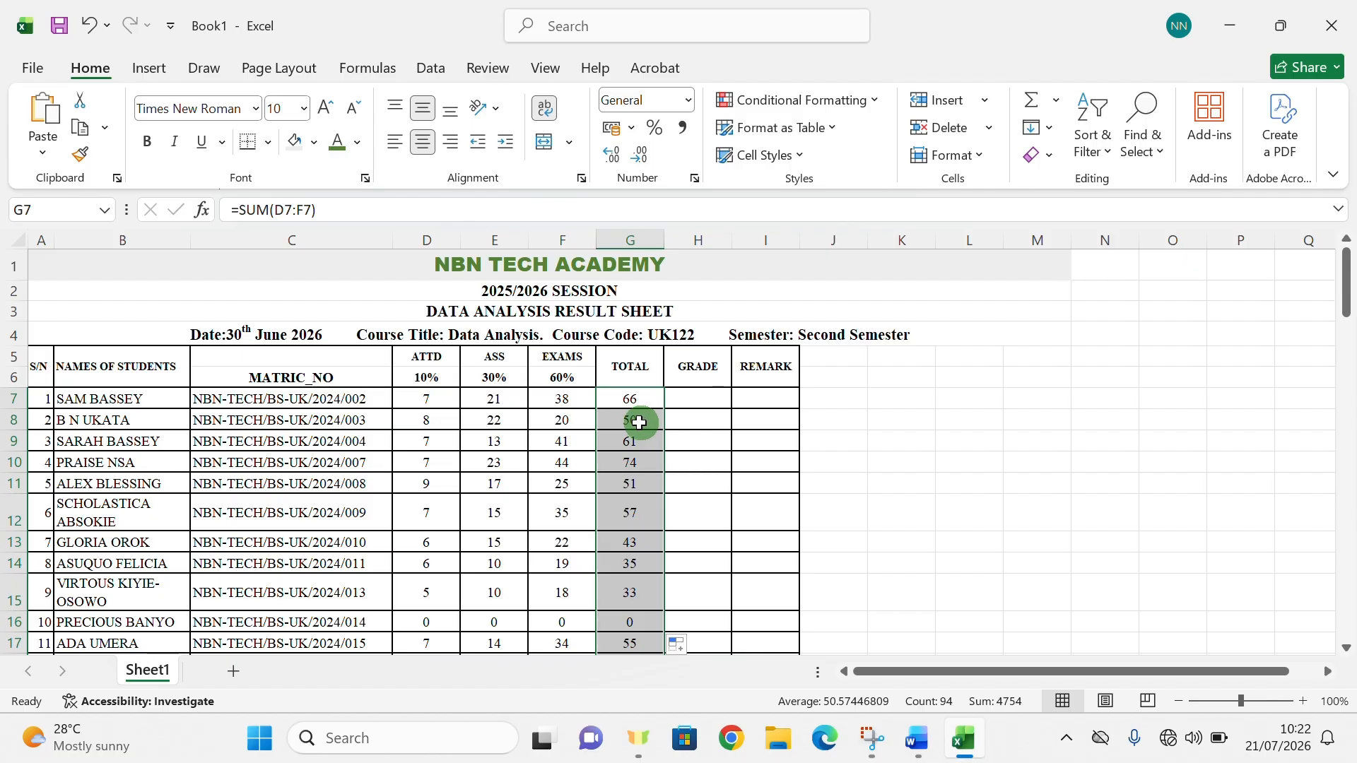
Begin an IF formula in the first student's GRADE cell, H7, that returns "A+" when G7>=80.
click(684, 399)
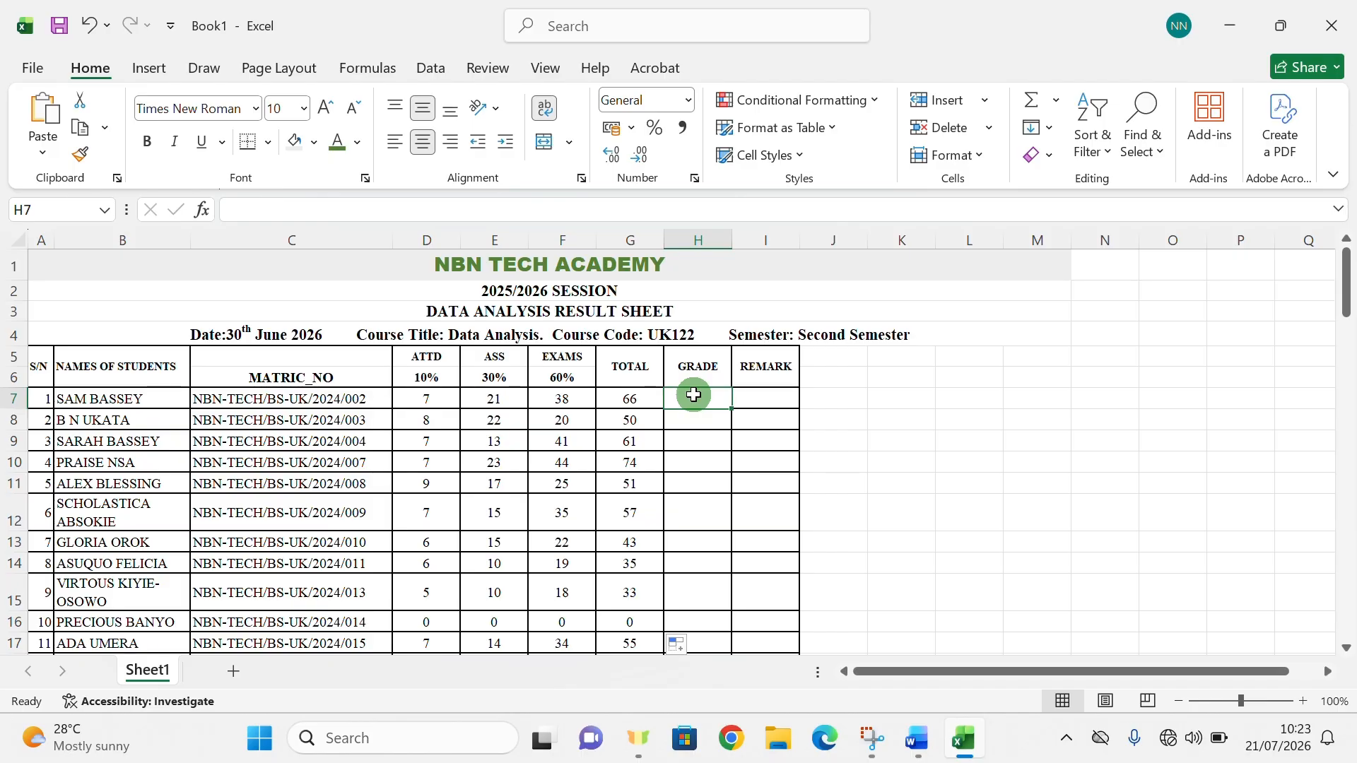
click(640, 399)
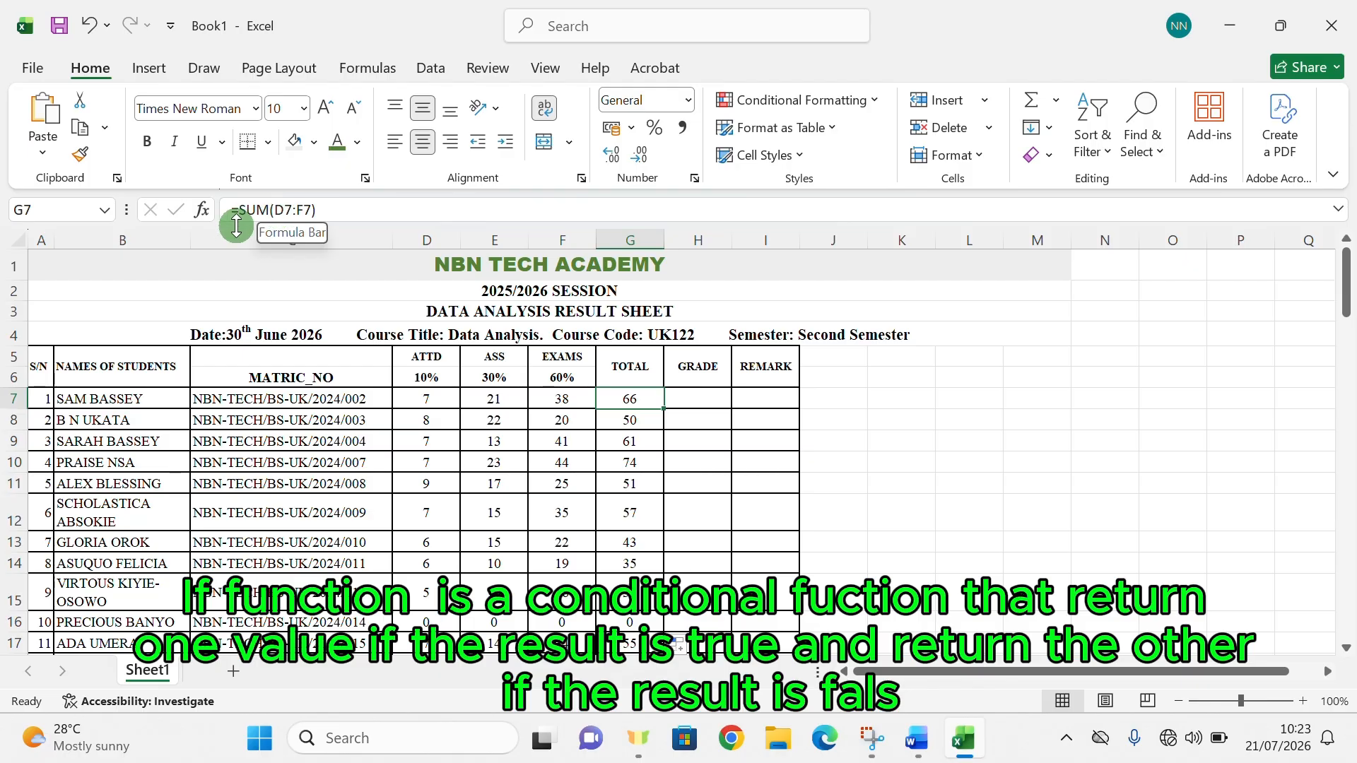
click(688, 398)
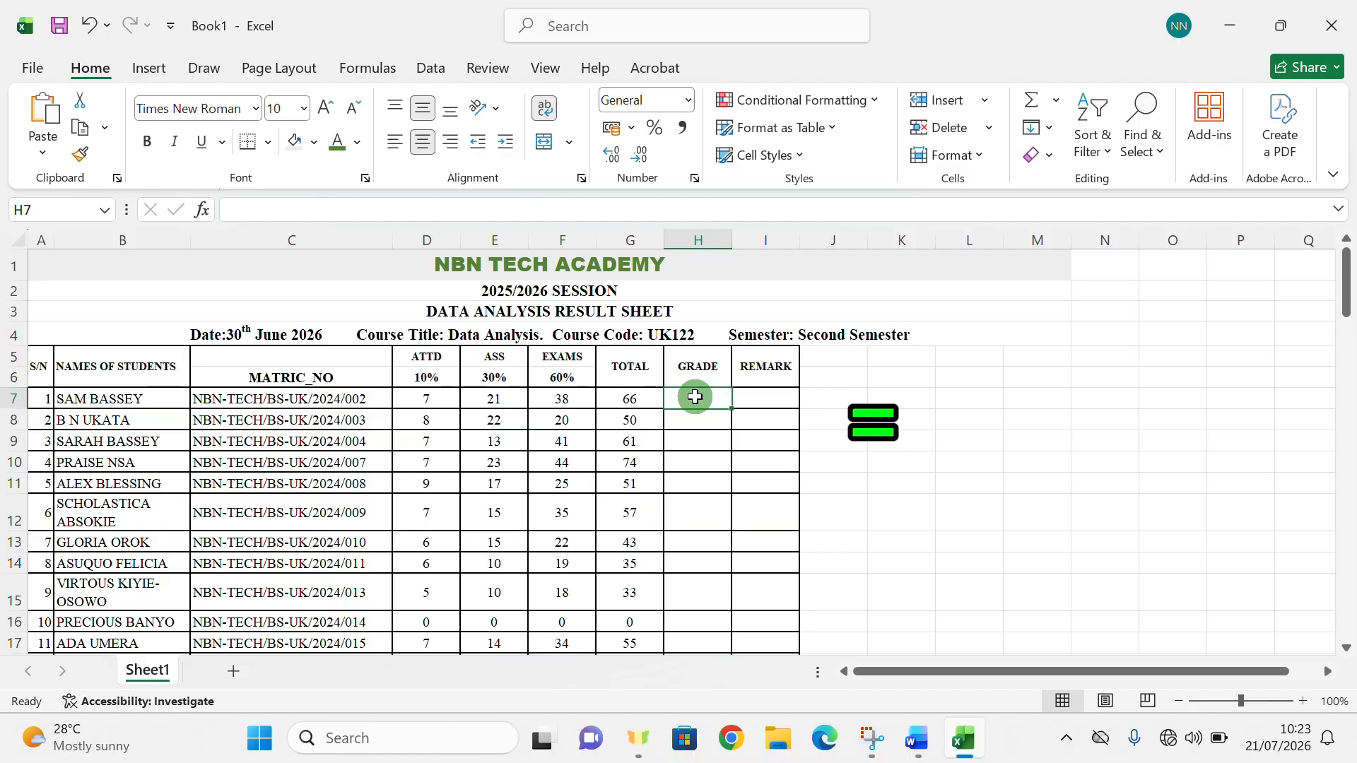
text(=)
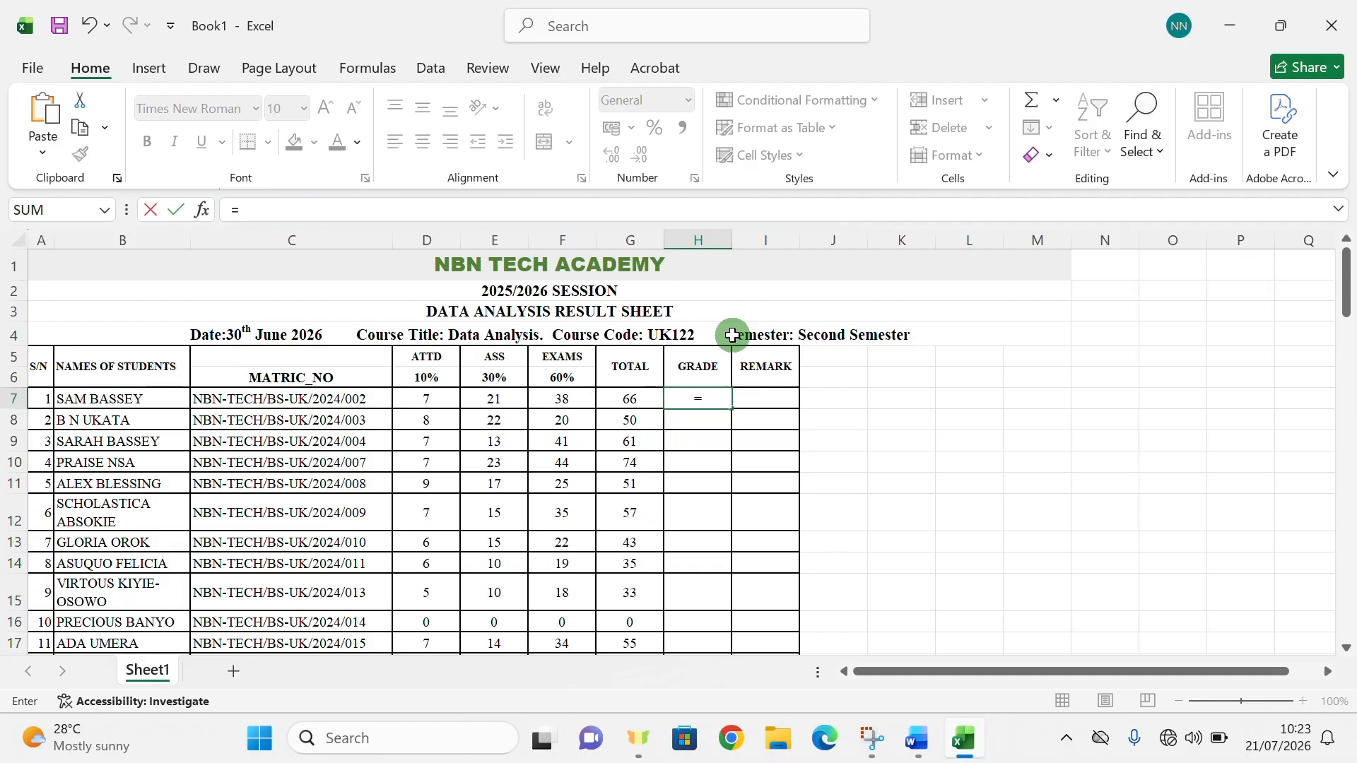
text(IF)
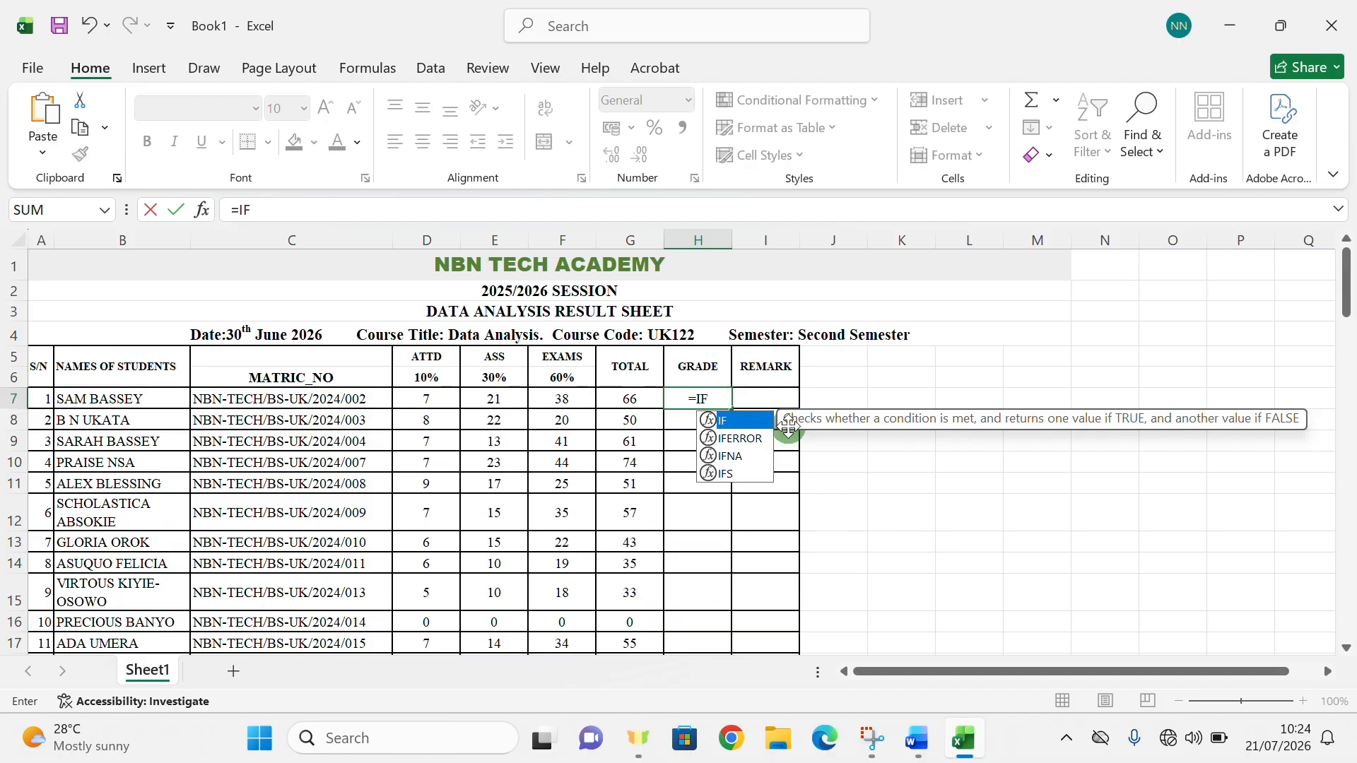
text(()
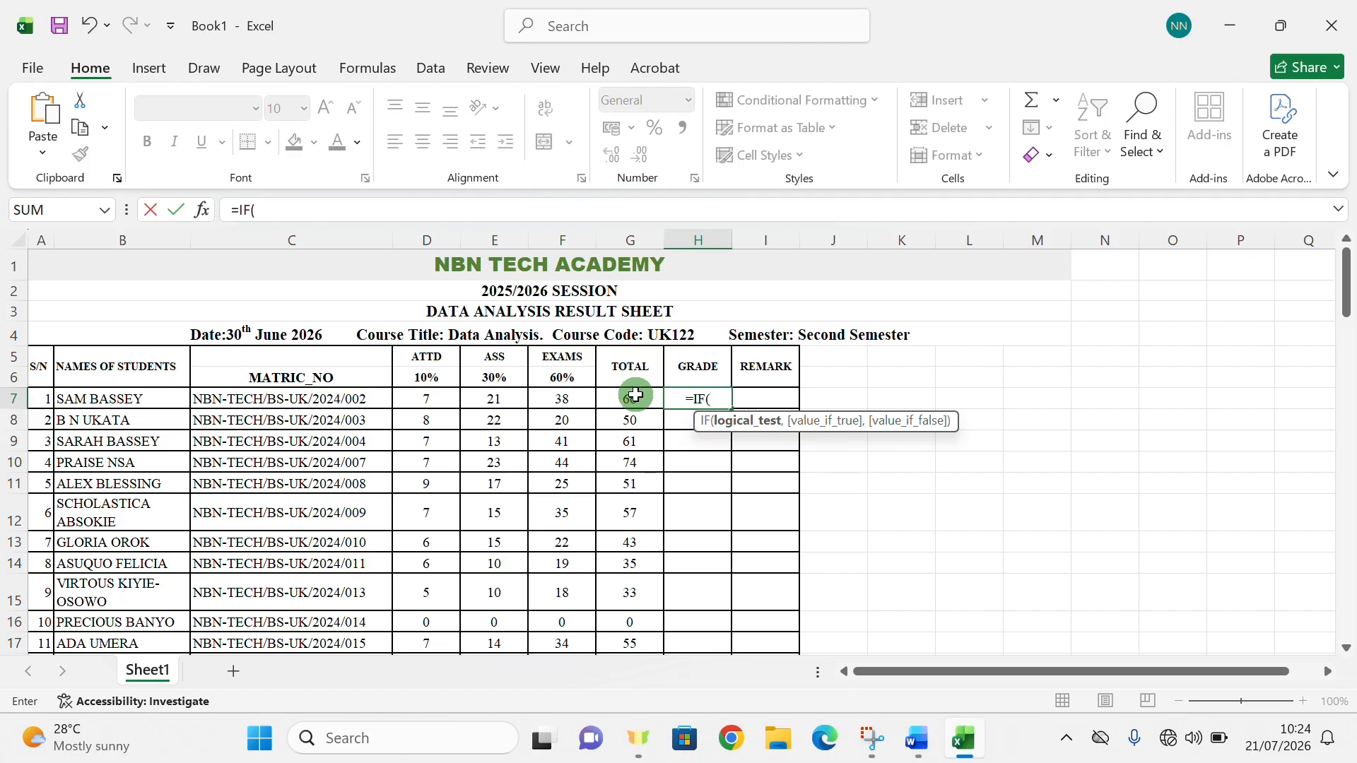
click(635, 398)
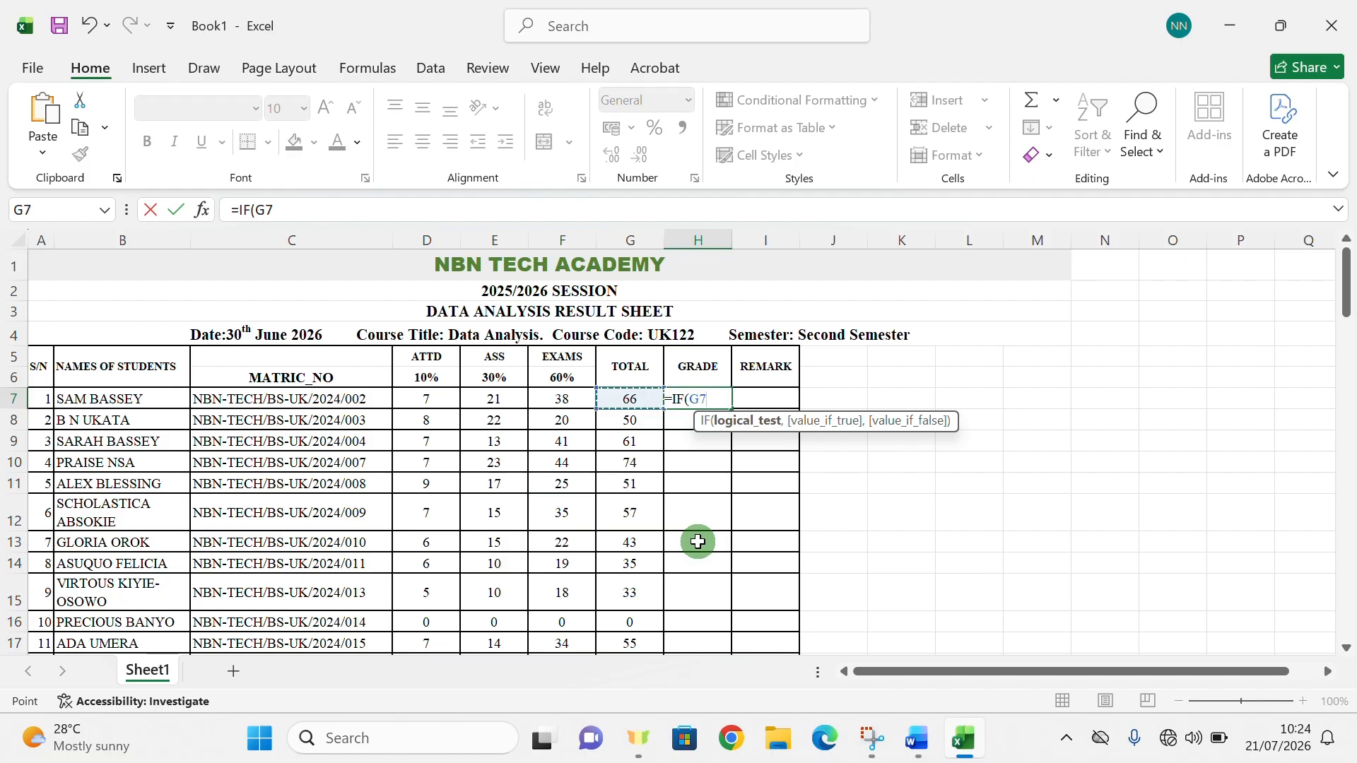
text(.)
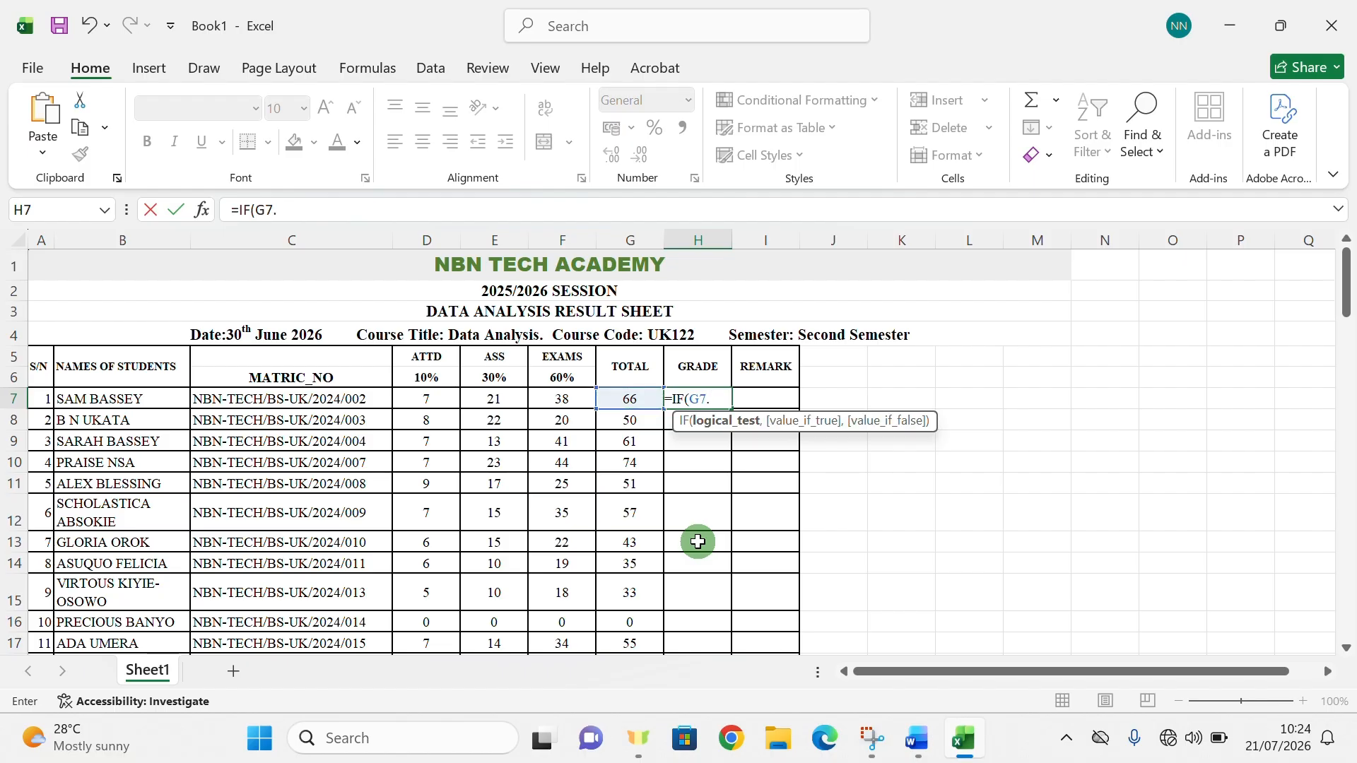
key(BackSpace)
text(>=80)
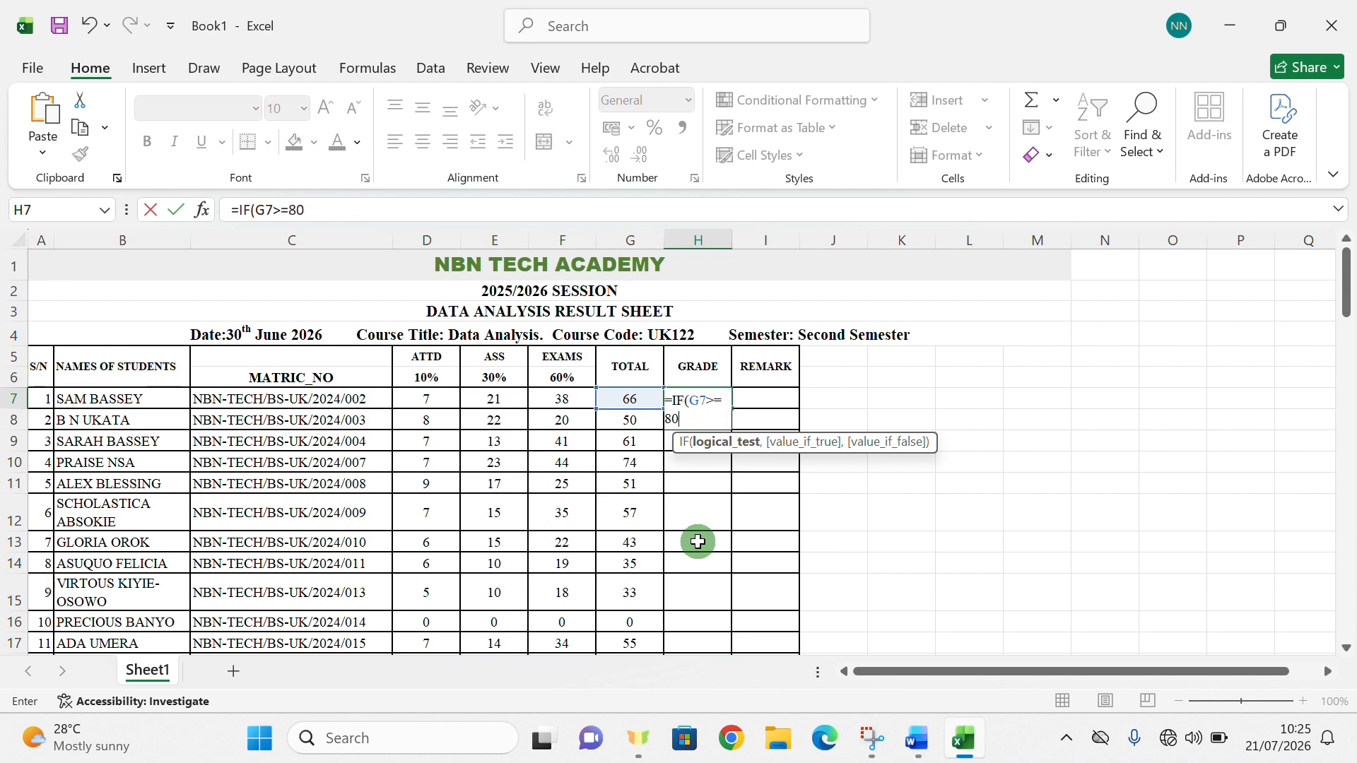
text(,)
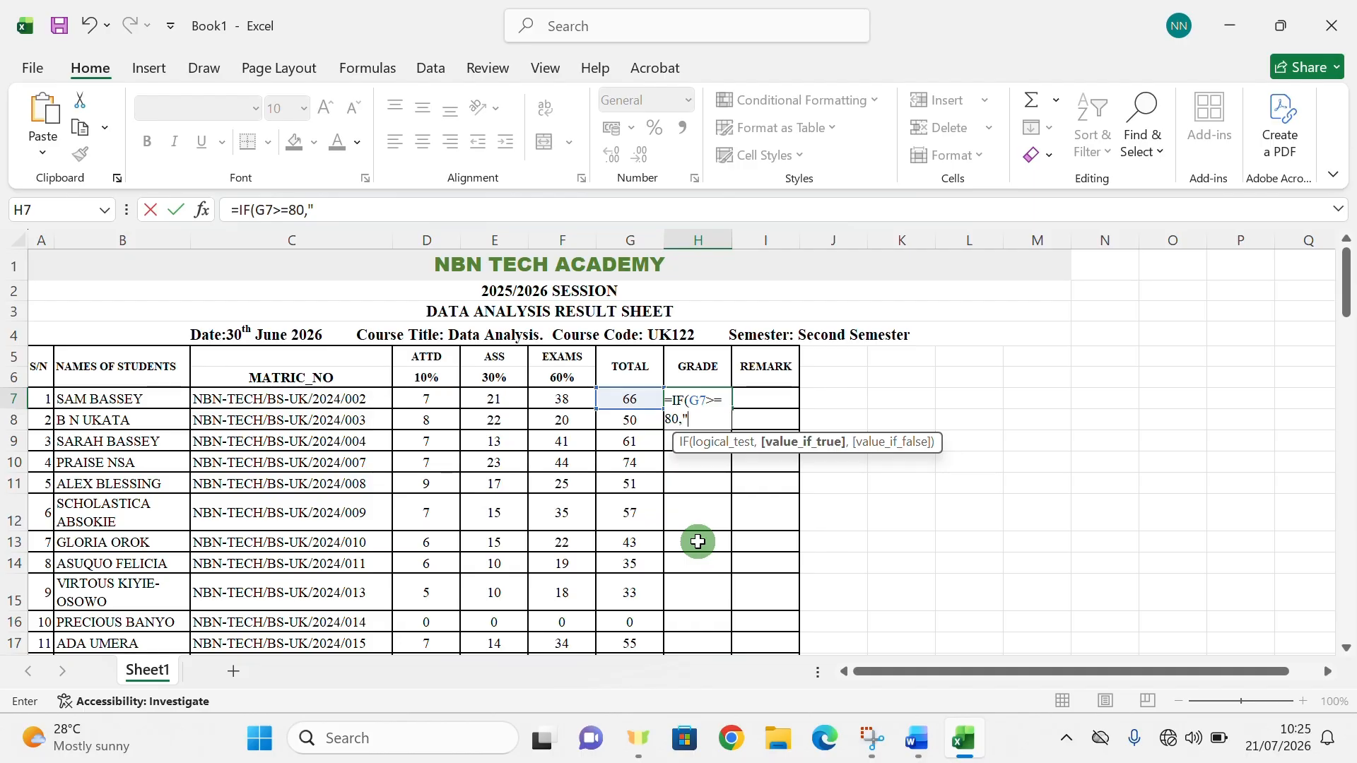
text(A+)
text(,)
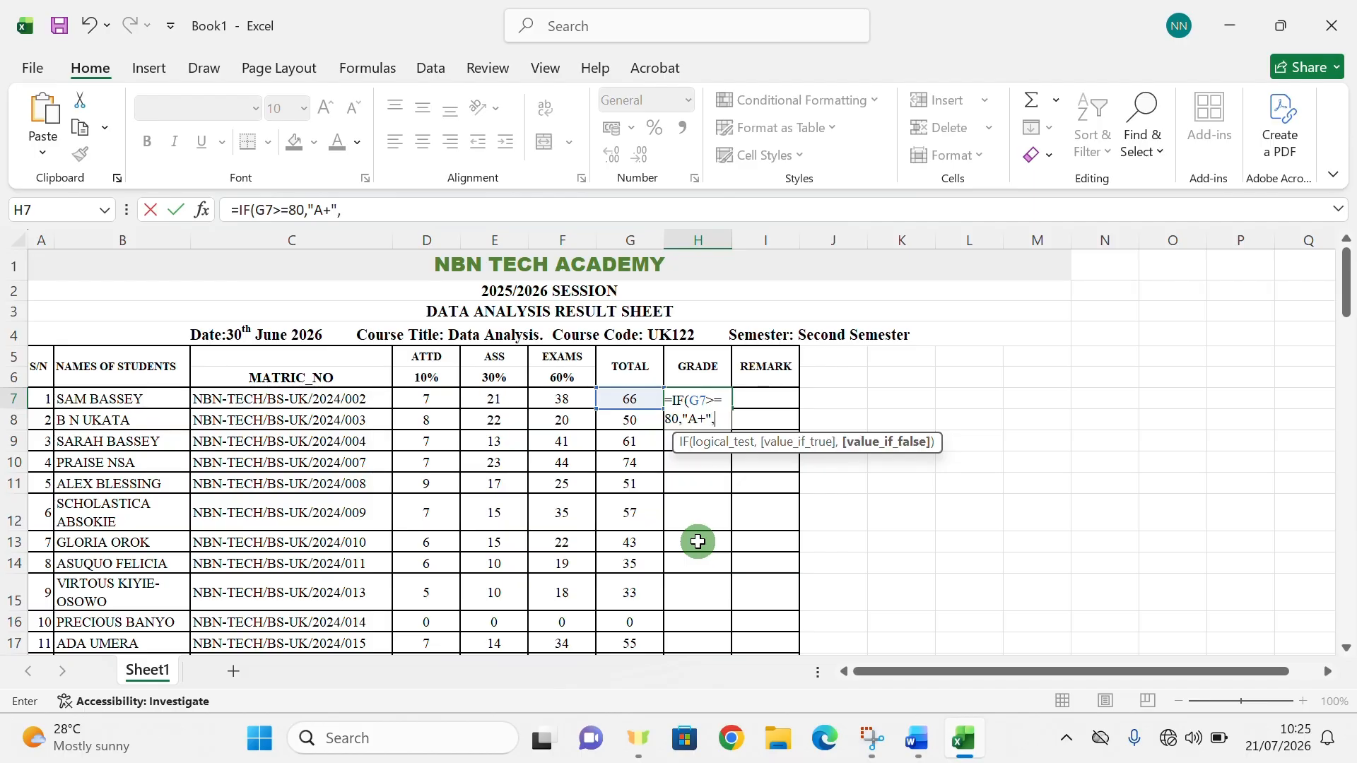
Nest a second IF in the H7 grade formula that returns "A" when G7>=70.
text(IF)
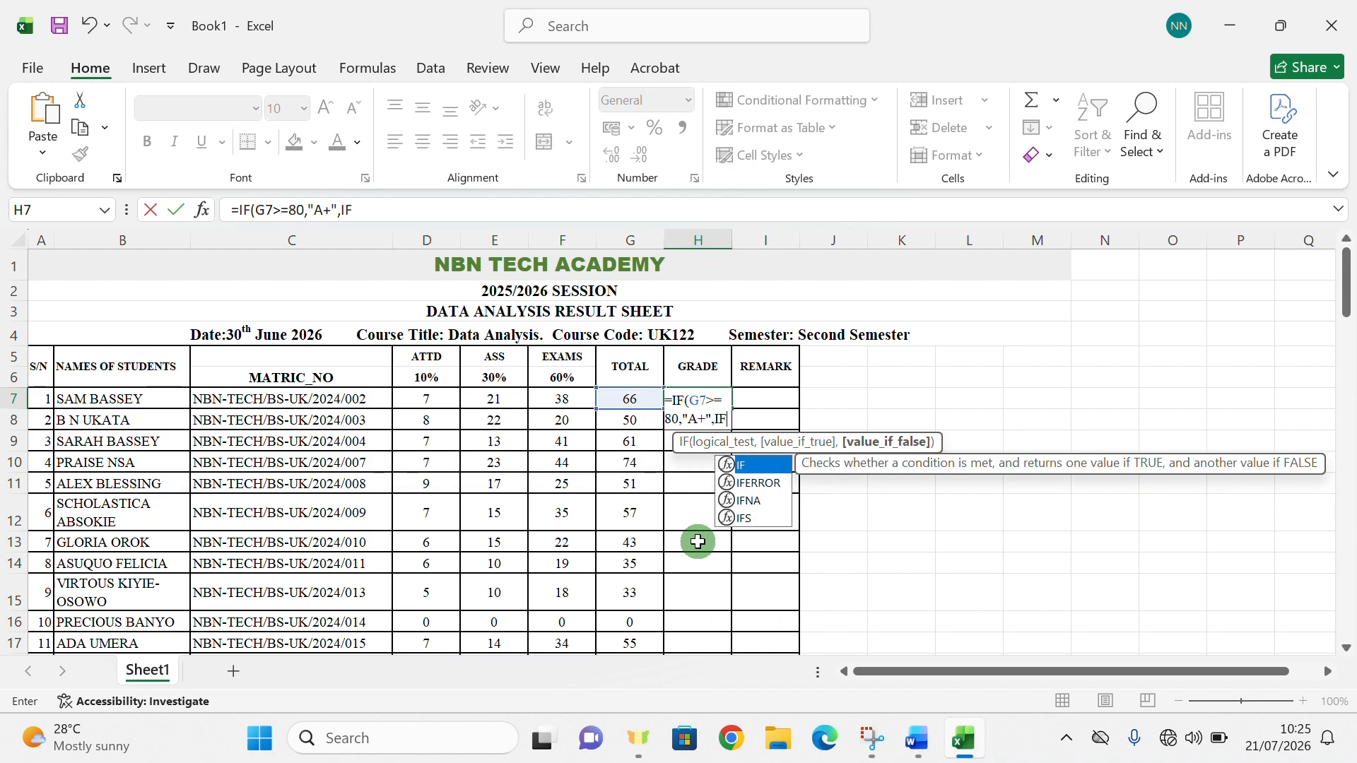
text(()
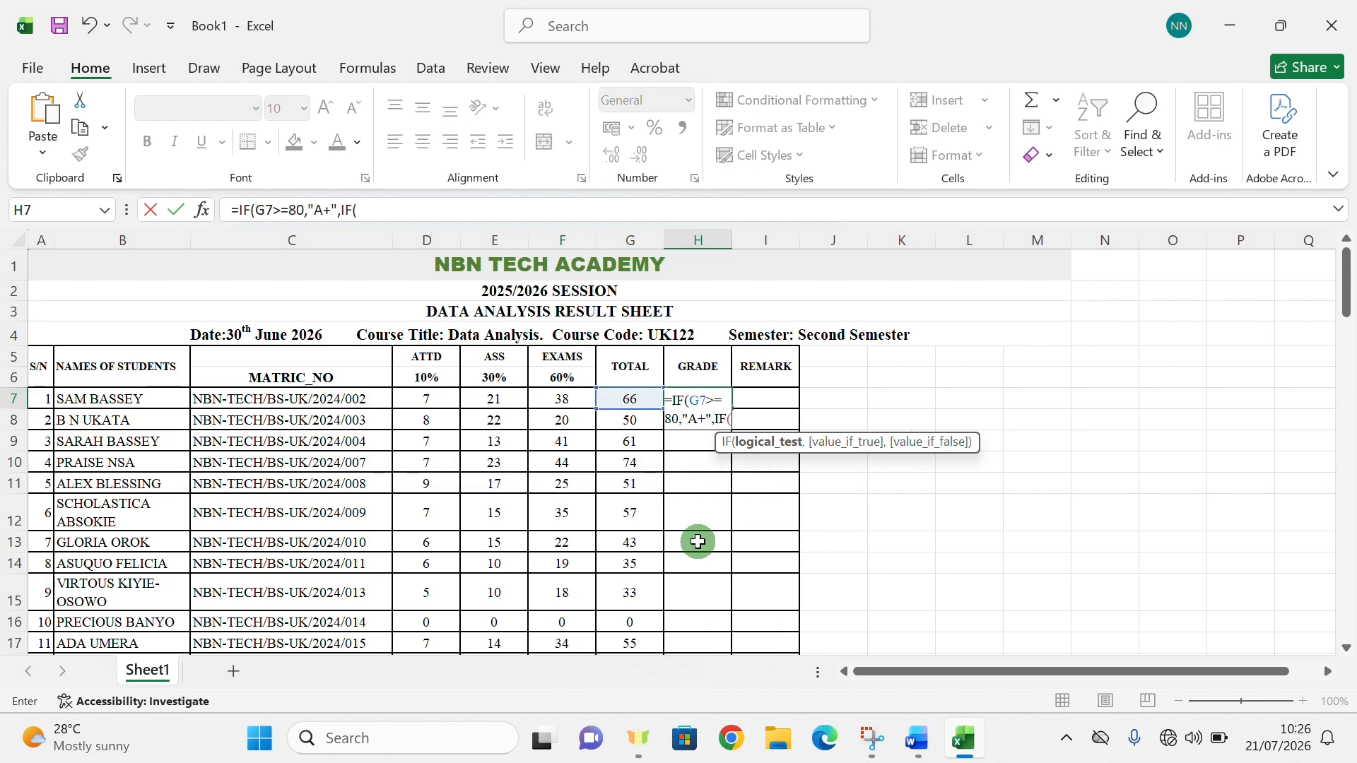
text(G7)
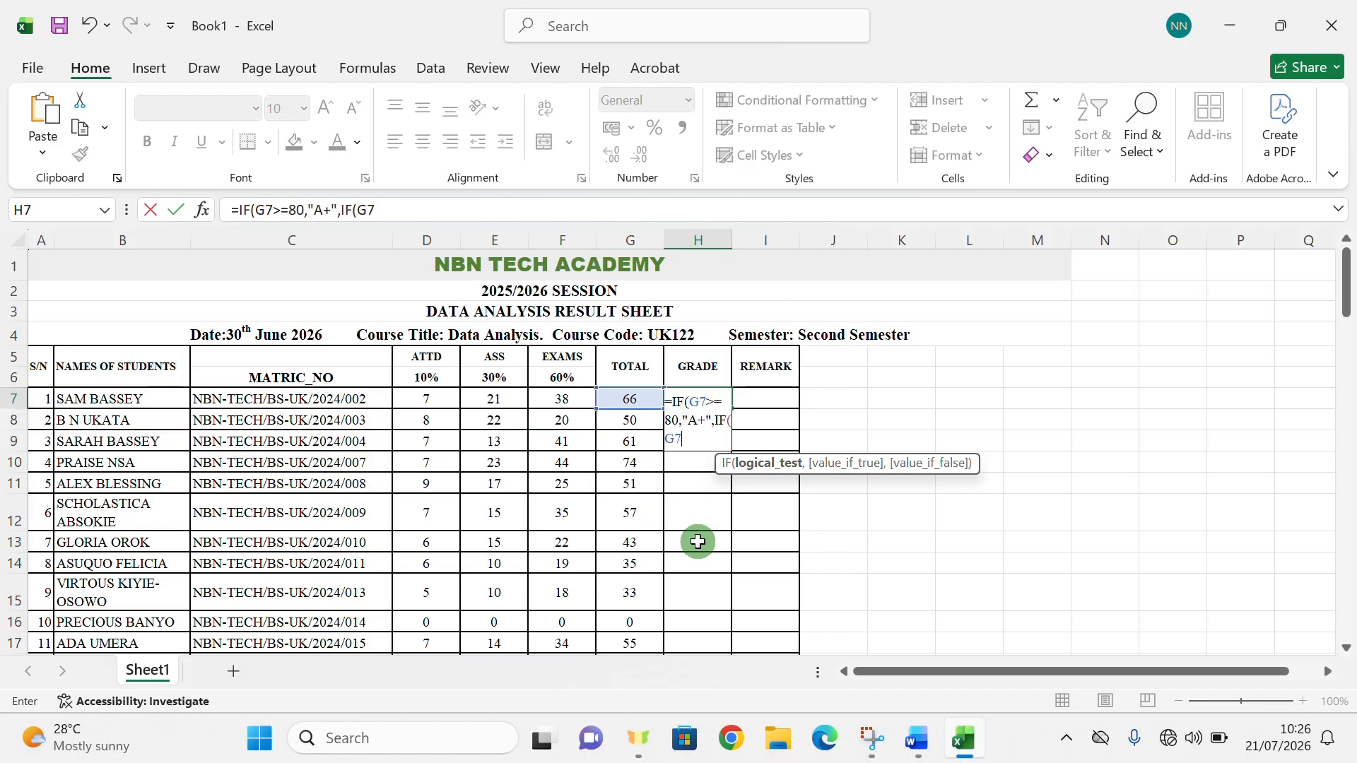
text(>=70,)
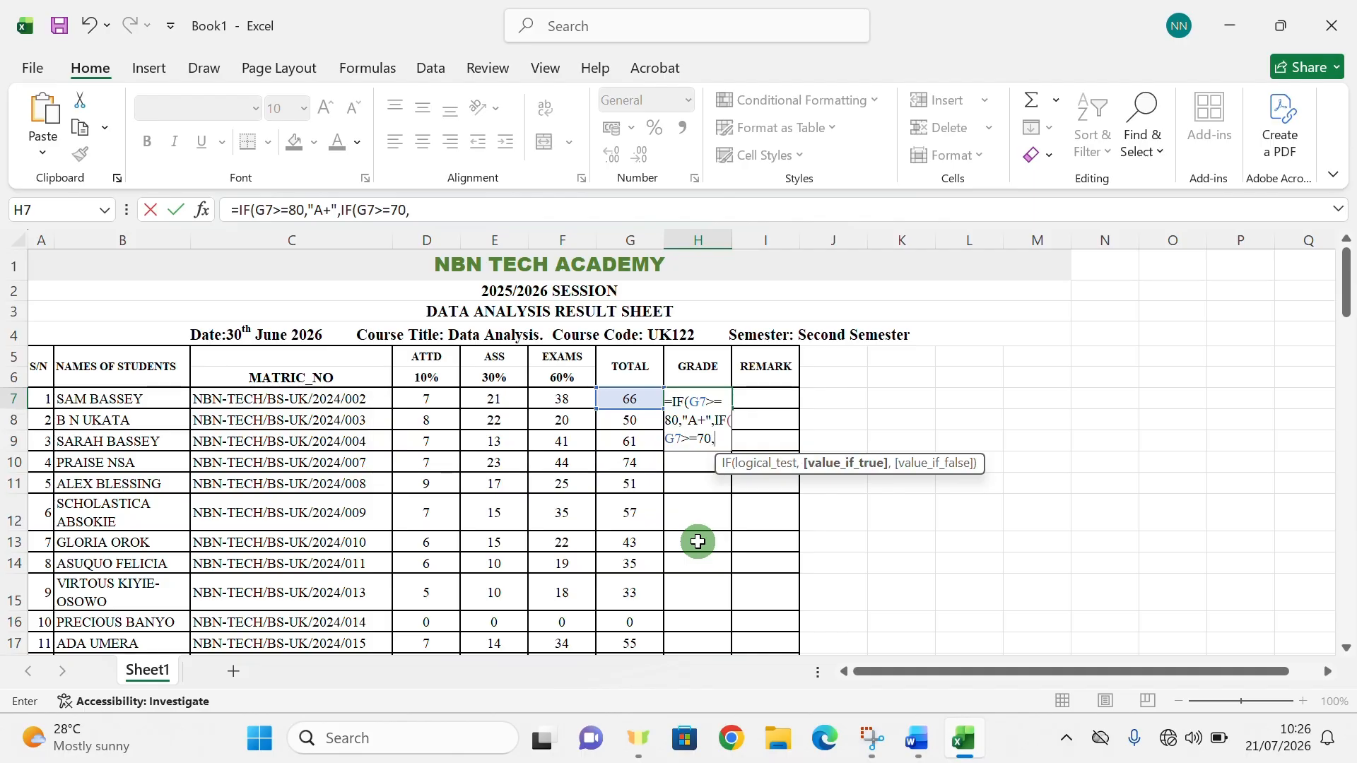
text("A")
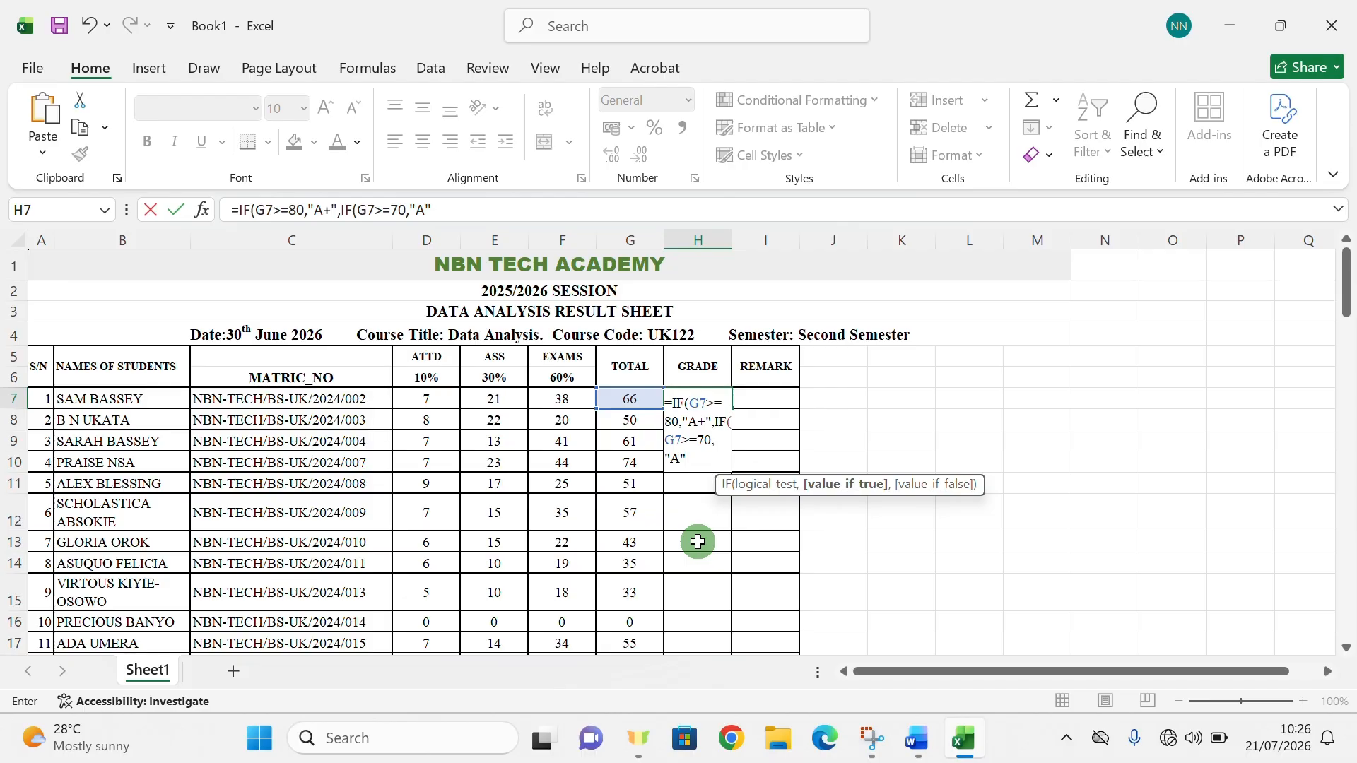
text(,)
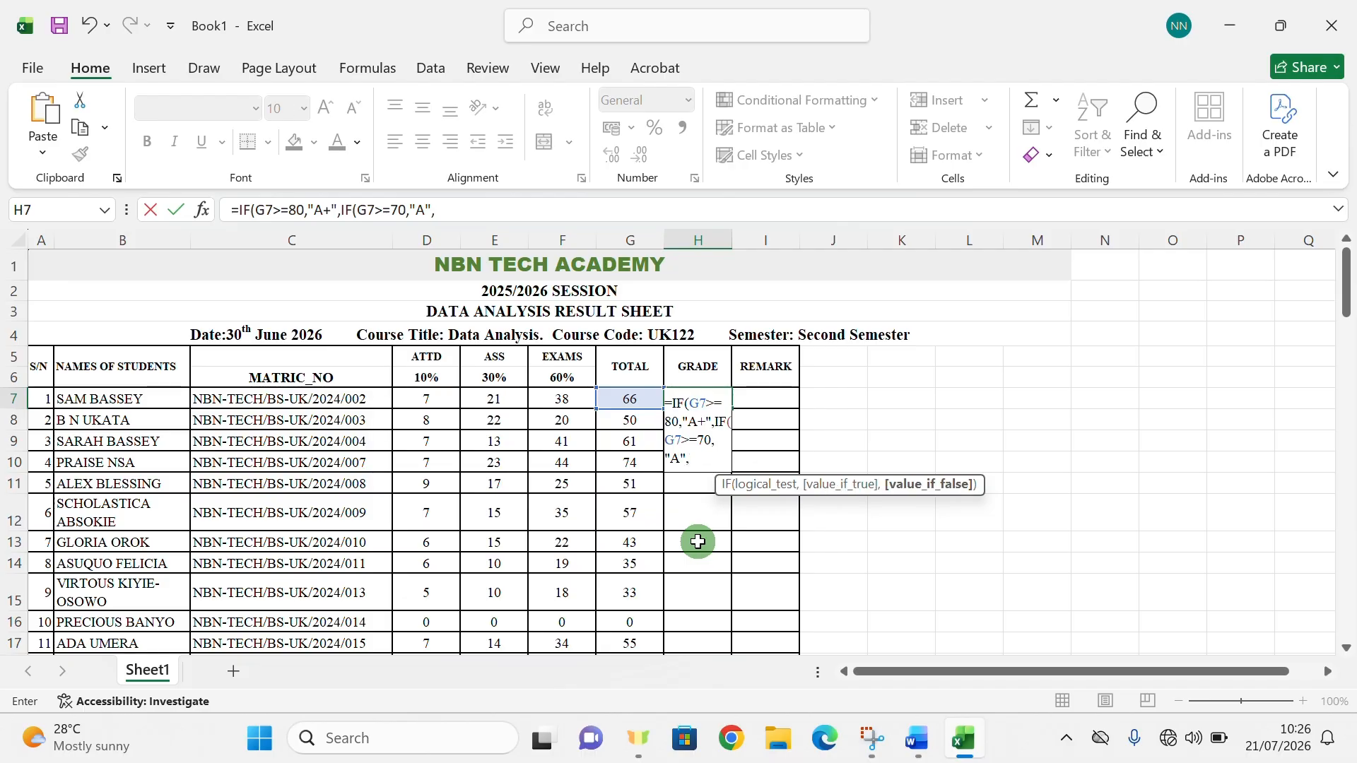
Nest a third IF in the H7 grade formula that returns "B" when G7>=60.
text(IF)
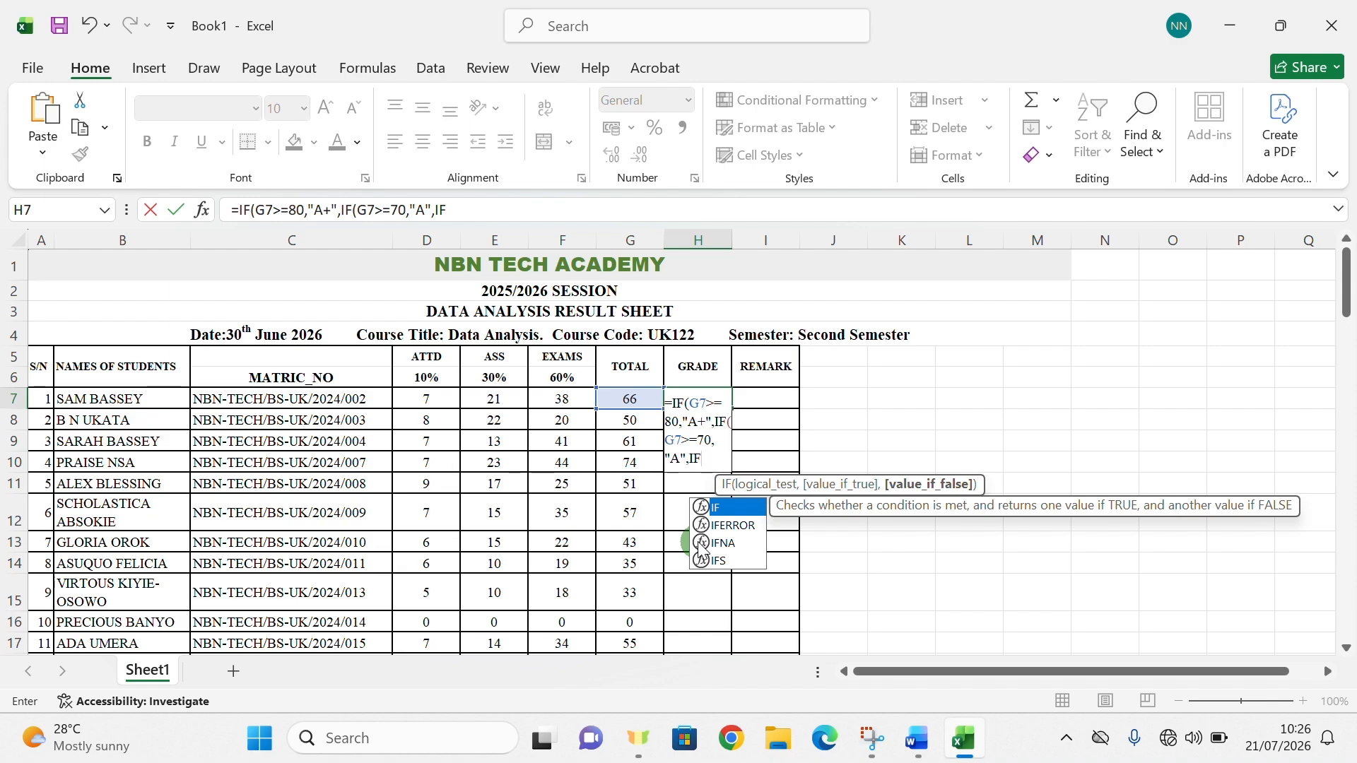
text(()
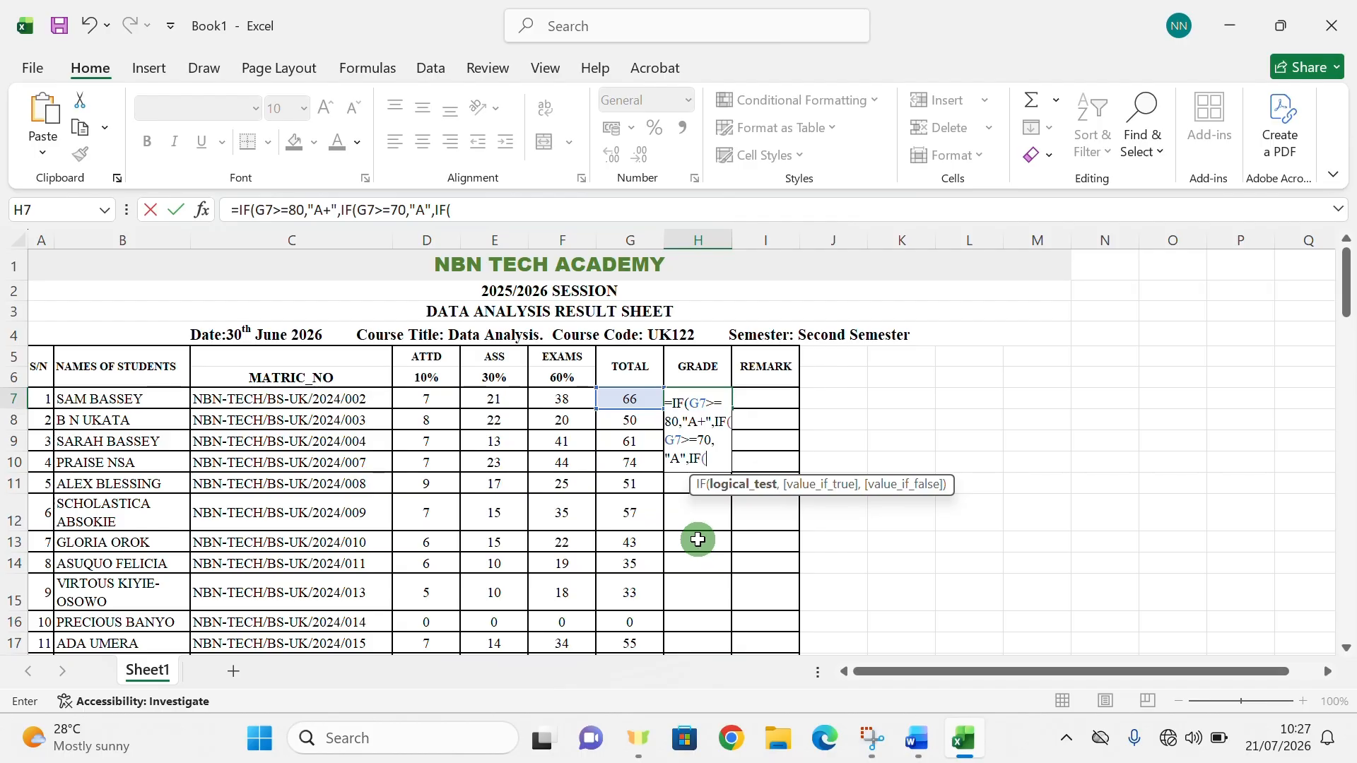
text(G7)
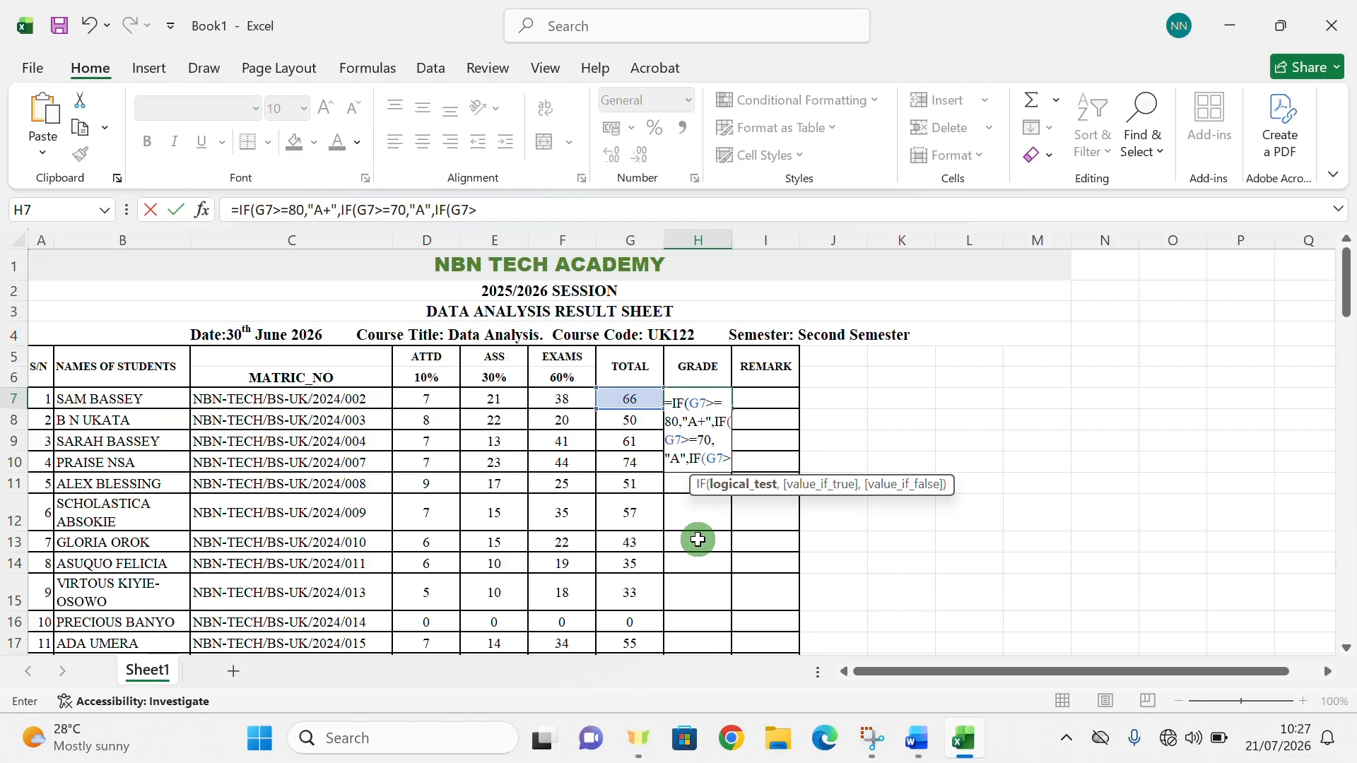
text(>+)
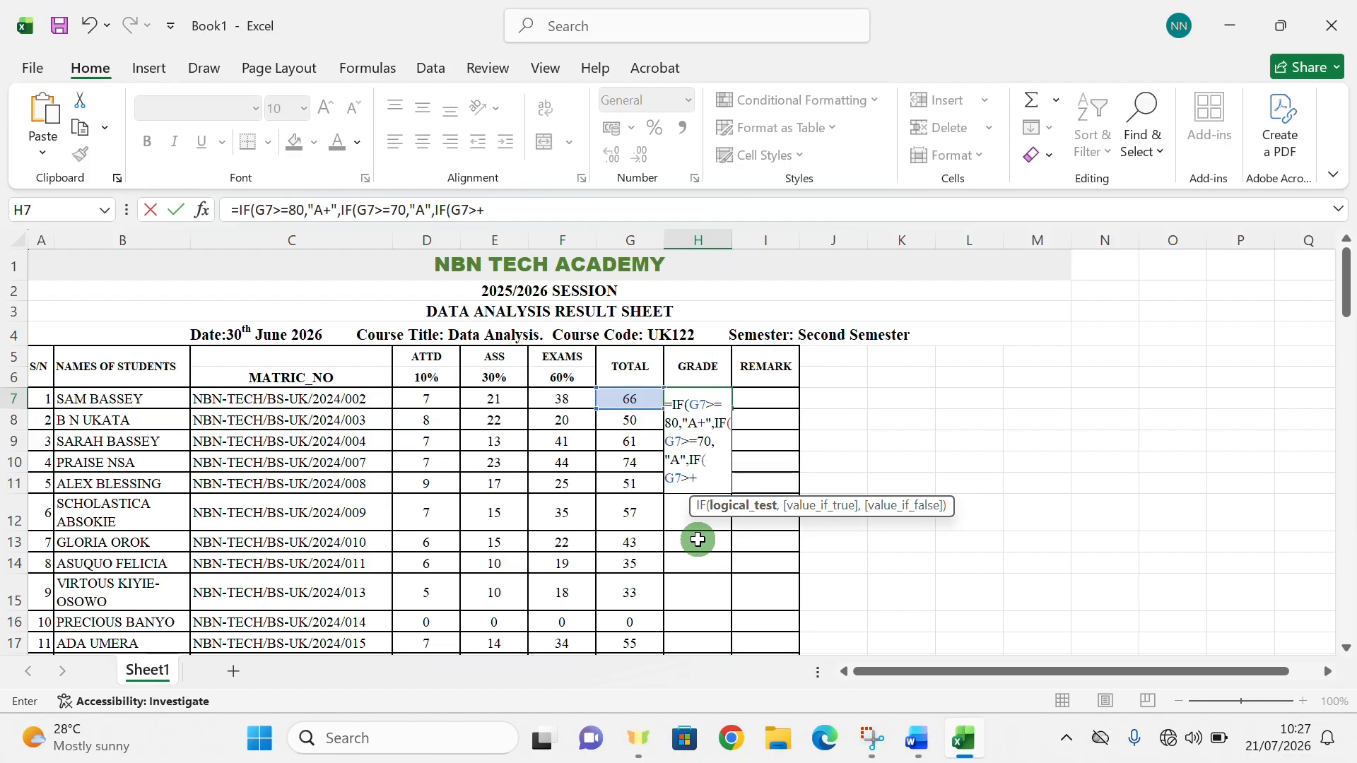
key(BackSpace)
text(=60,)
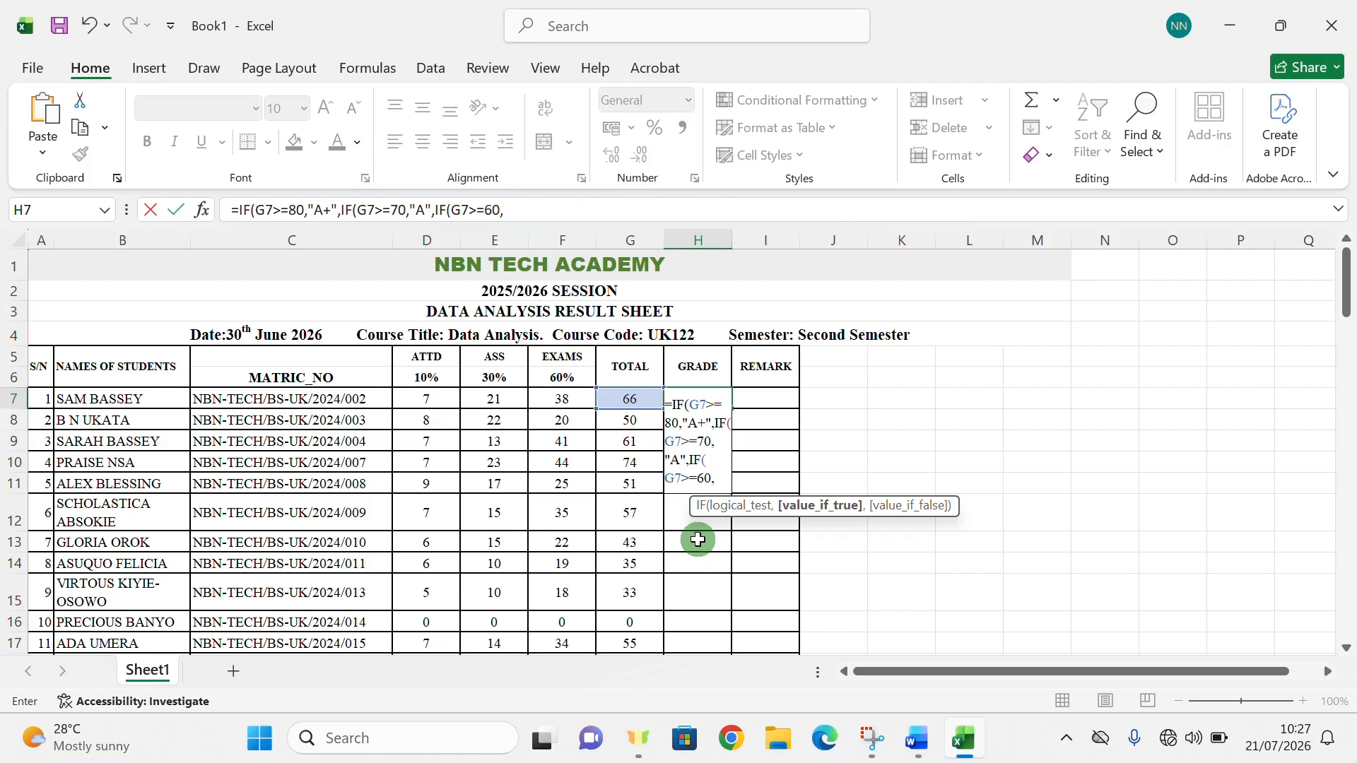
text("B")
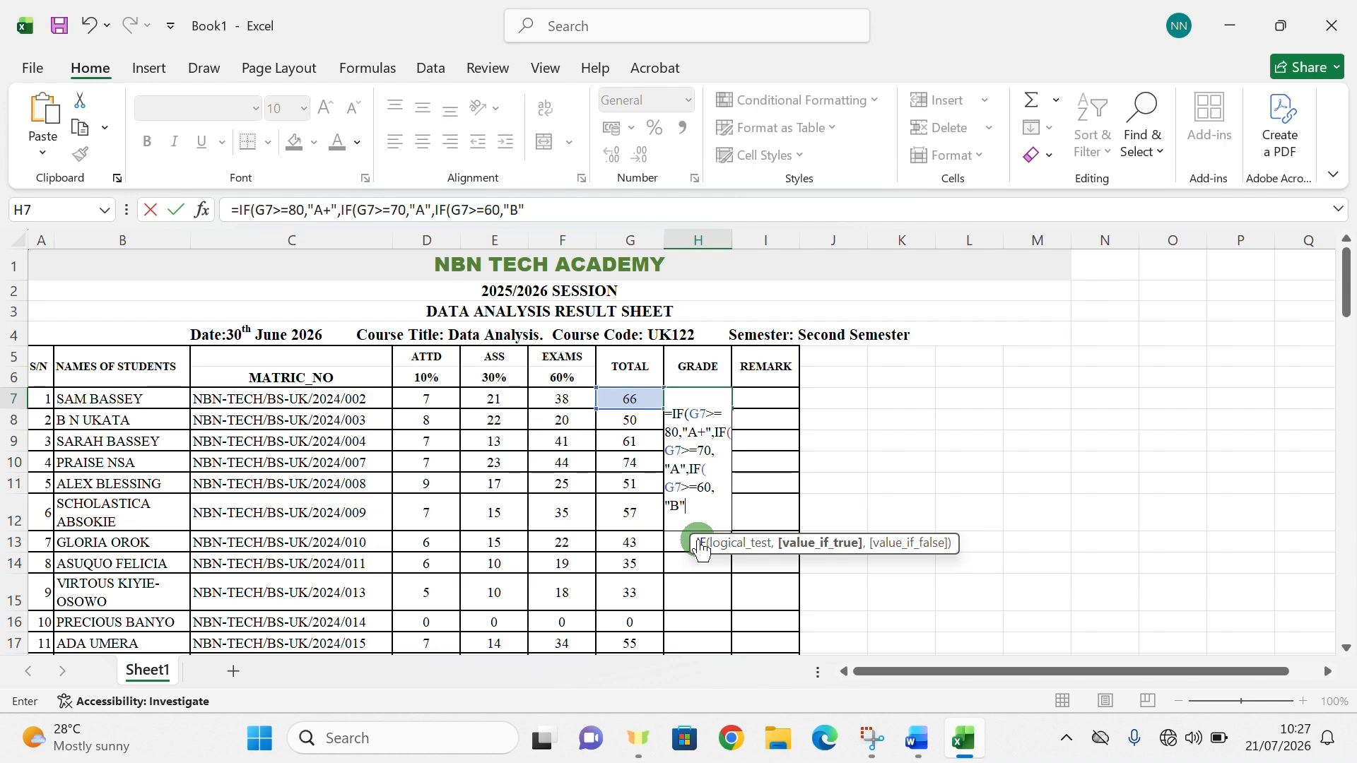
text(,)
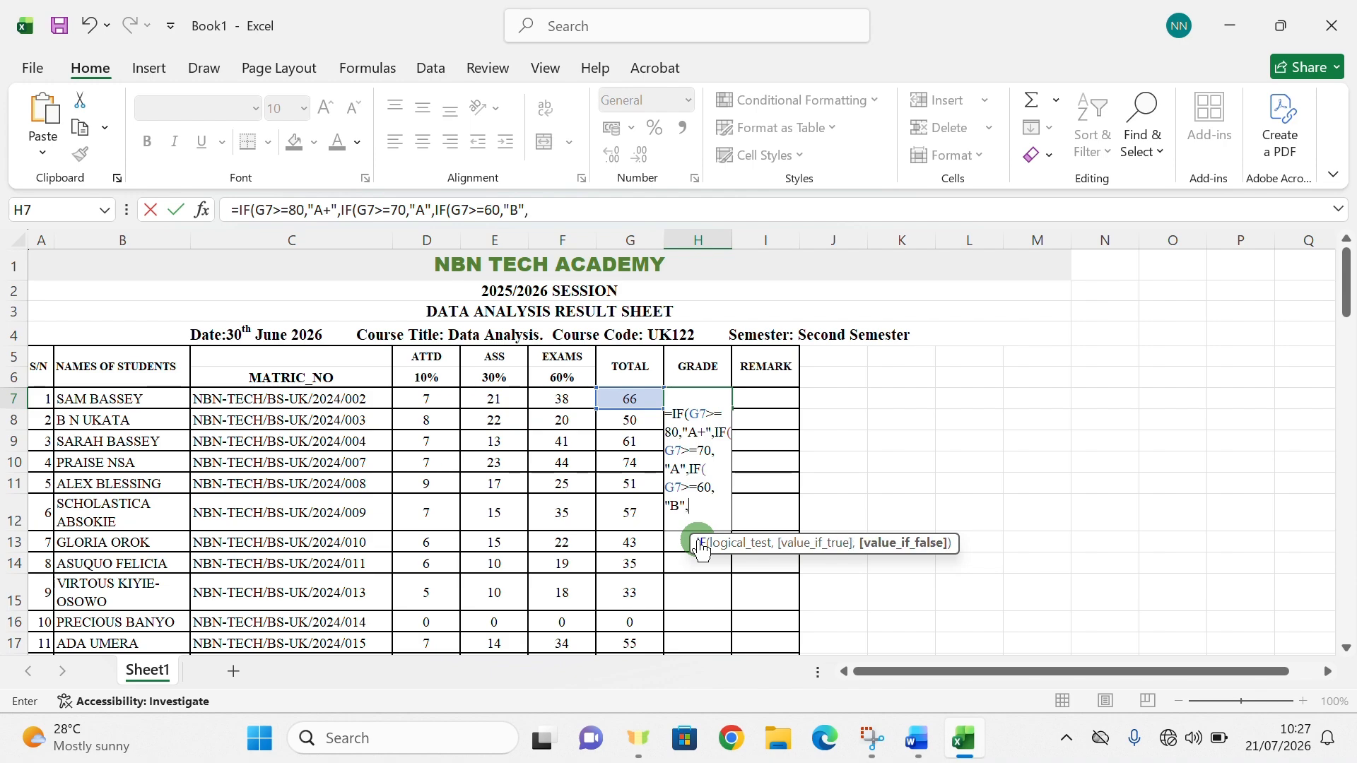
Nest a fourth IF in the H7 grade formula that returns "C" when G7>=50.
text(IF)
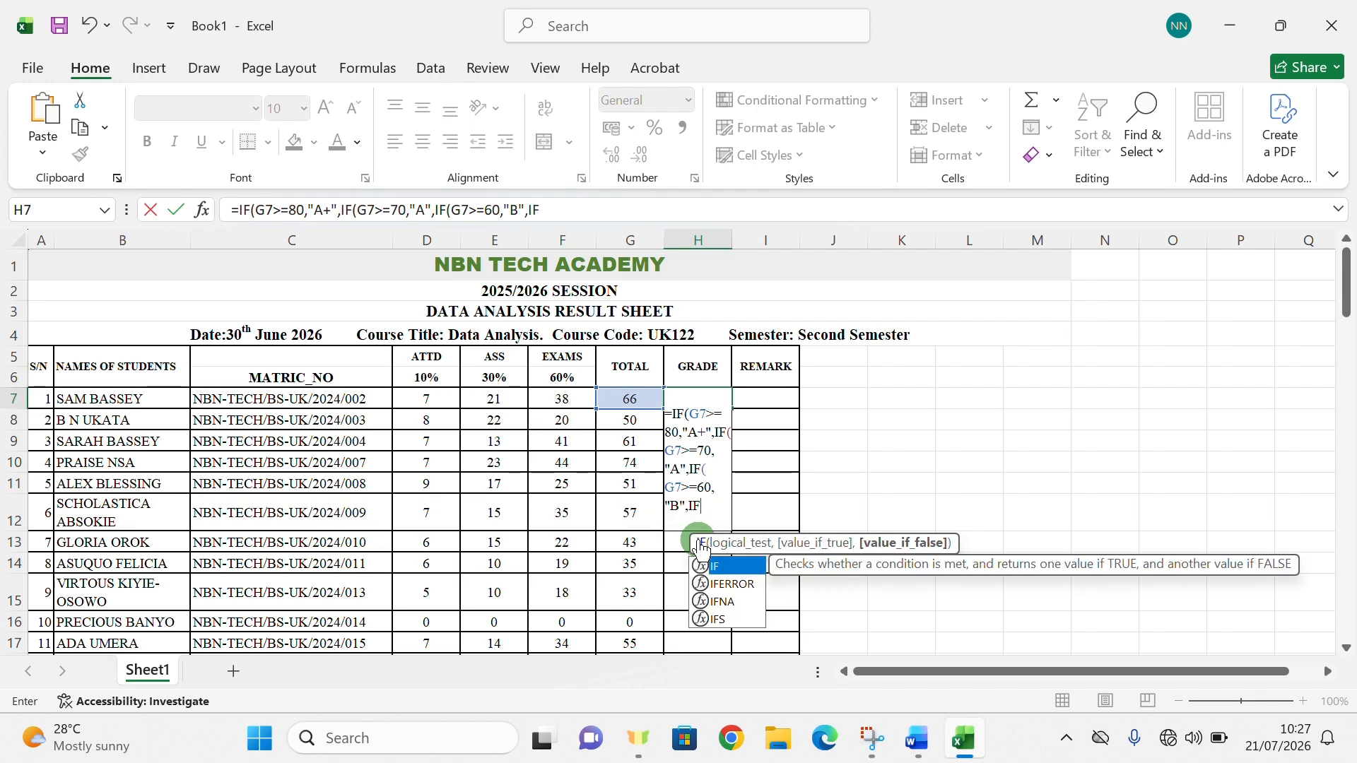
text(()
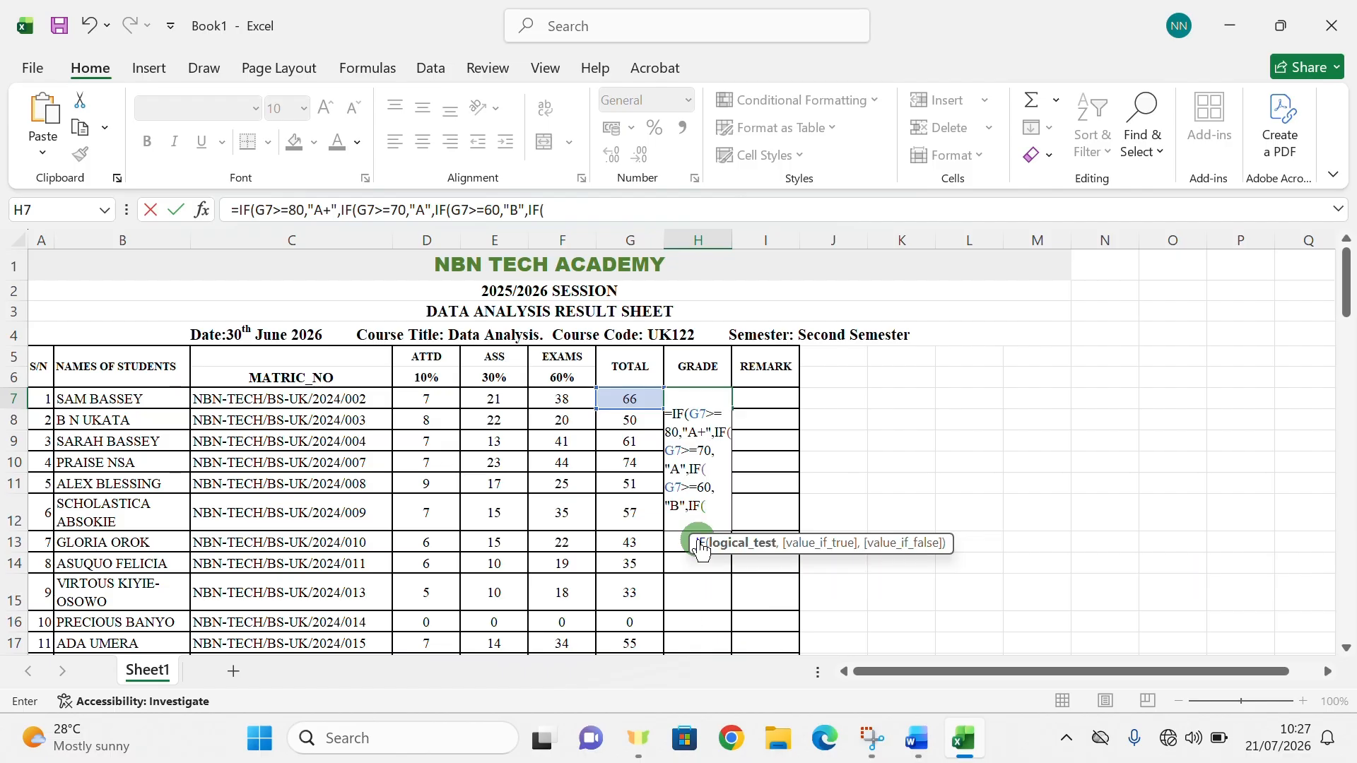
text(G)
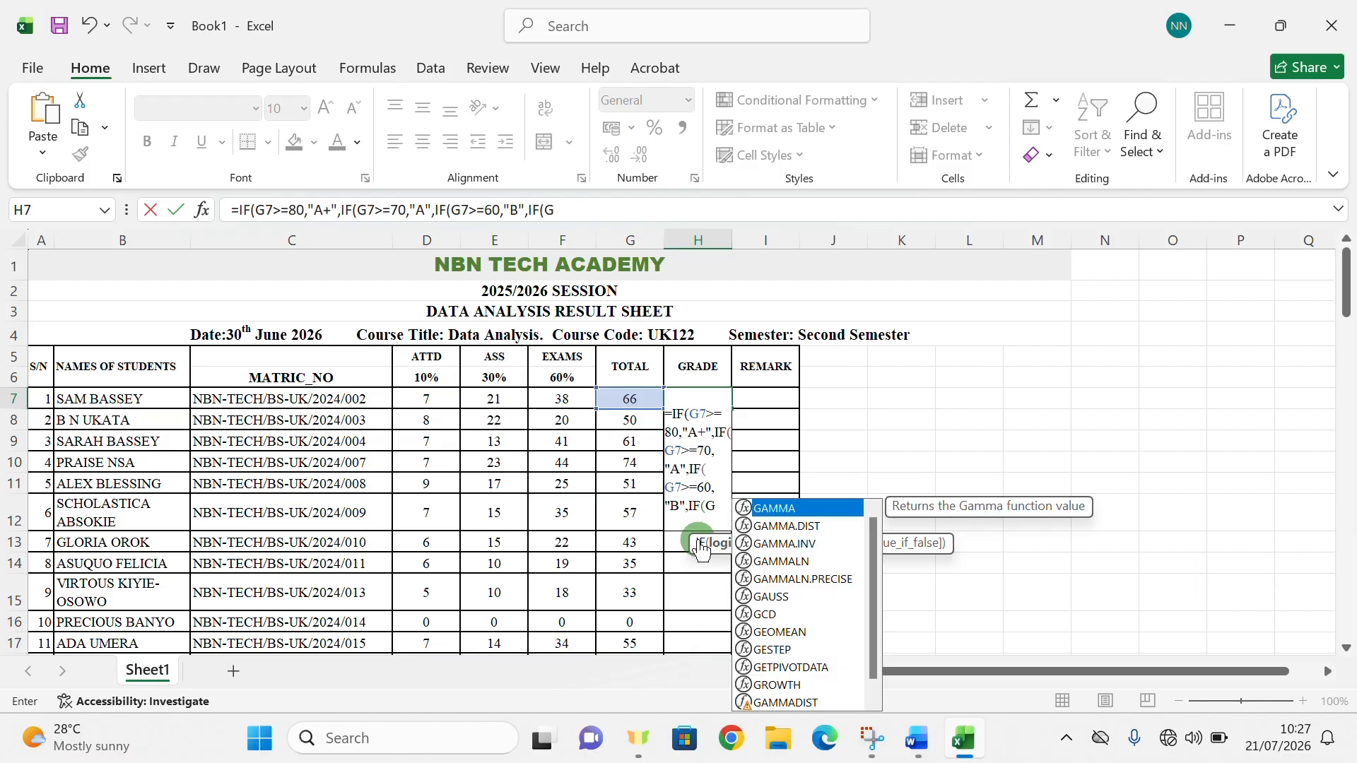
text(7)
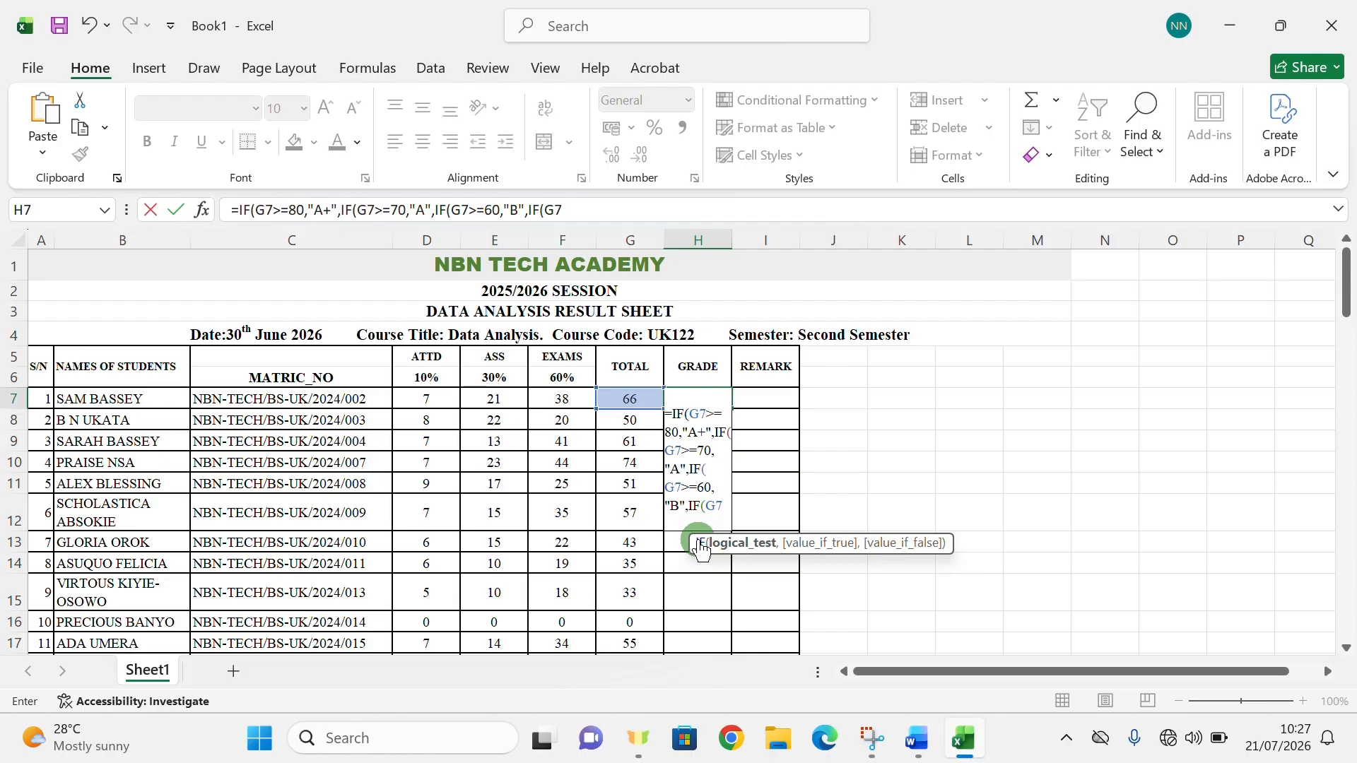
text(>=)
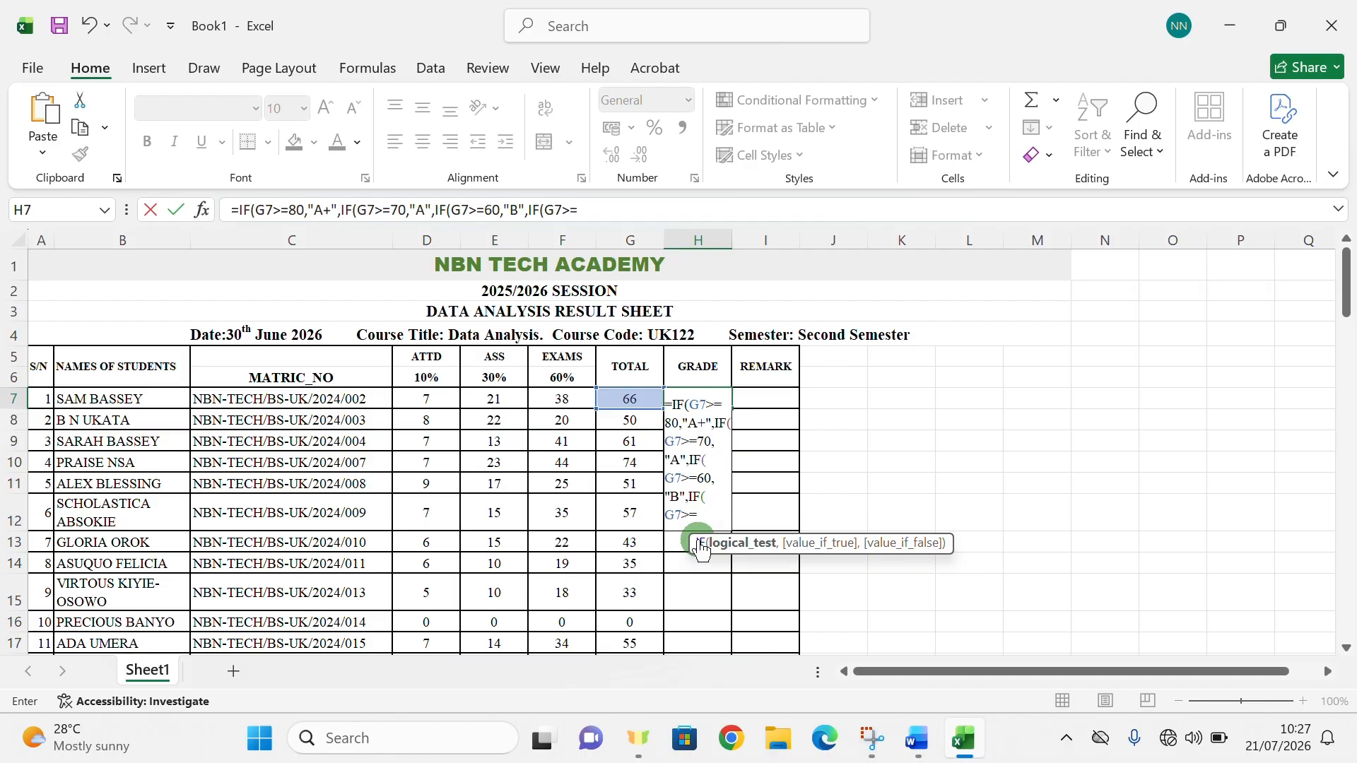
text(50,")
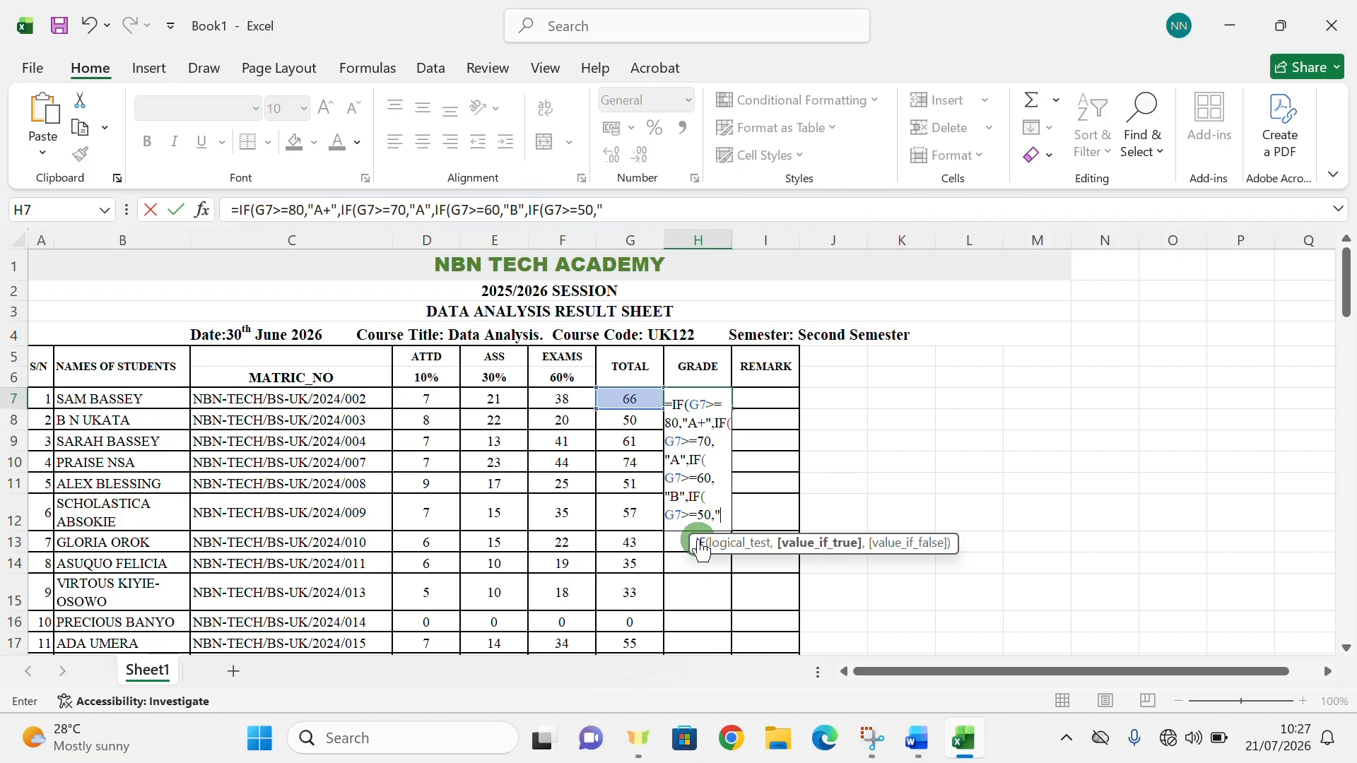
text(C",)
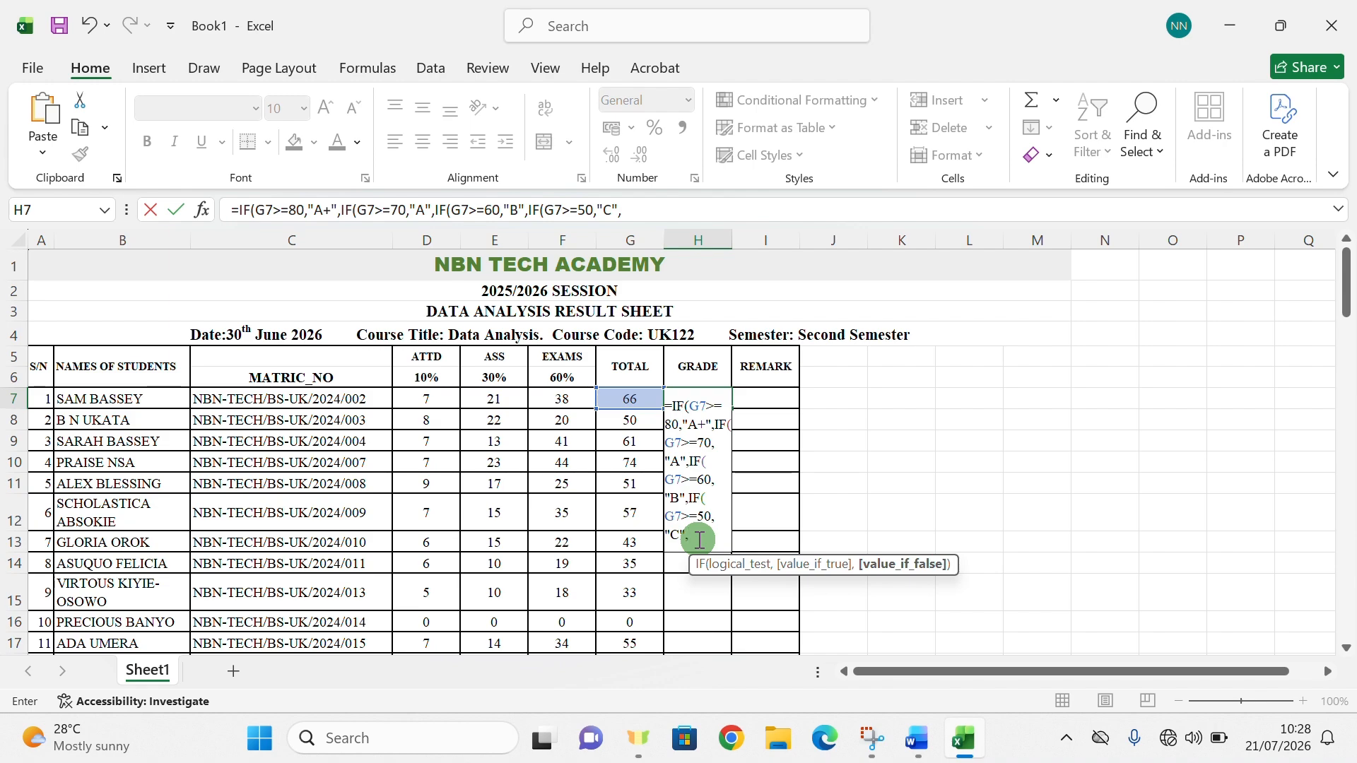
Nest a fifth IF in the H7 grade formula that returns "D" when G7>=40.
text(IF)
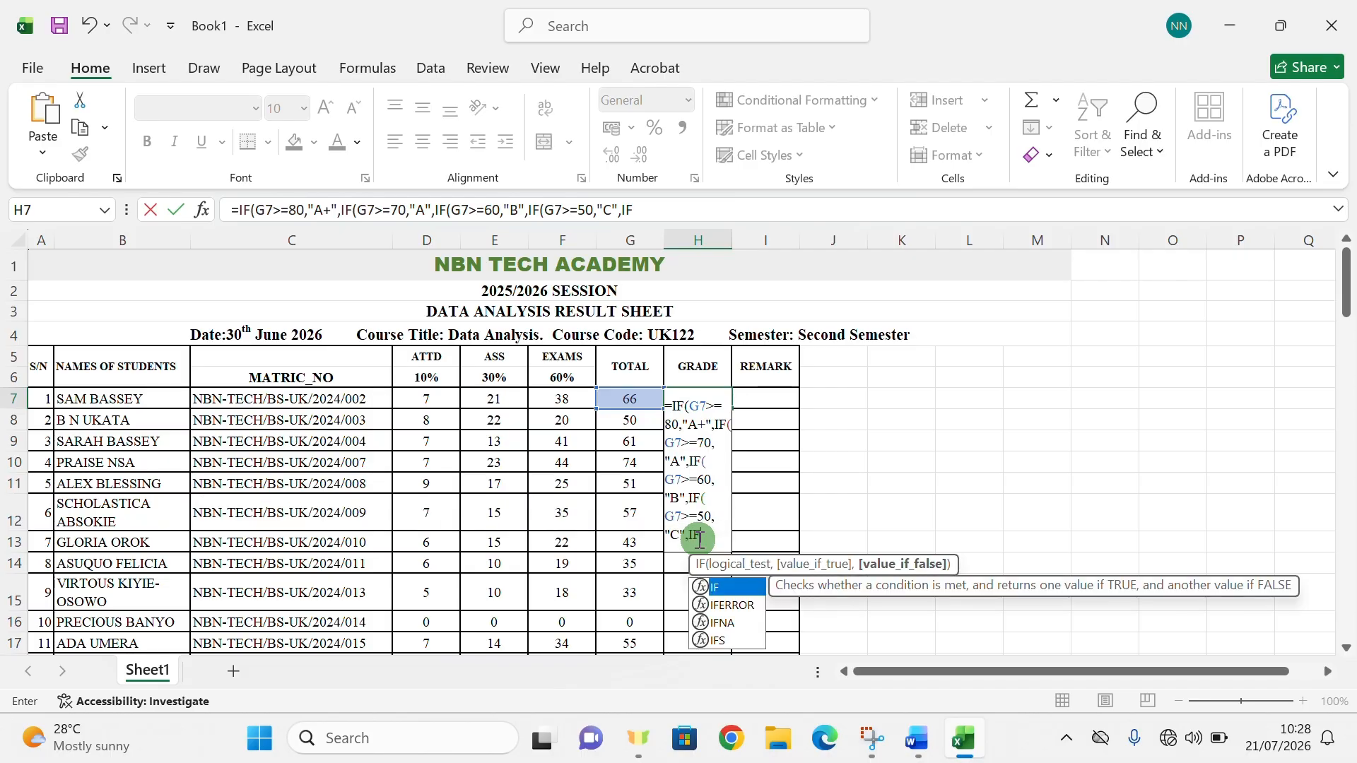
text(()
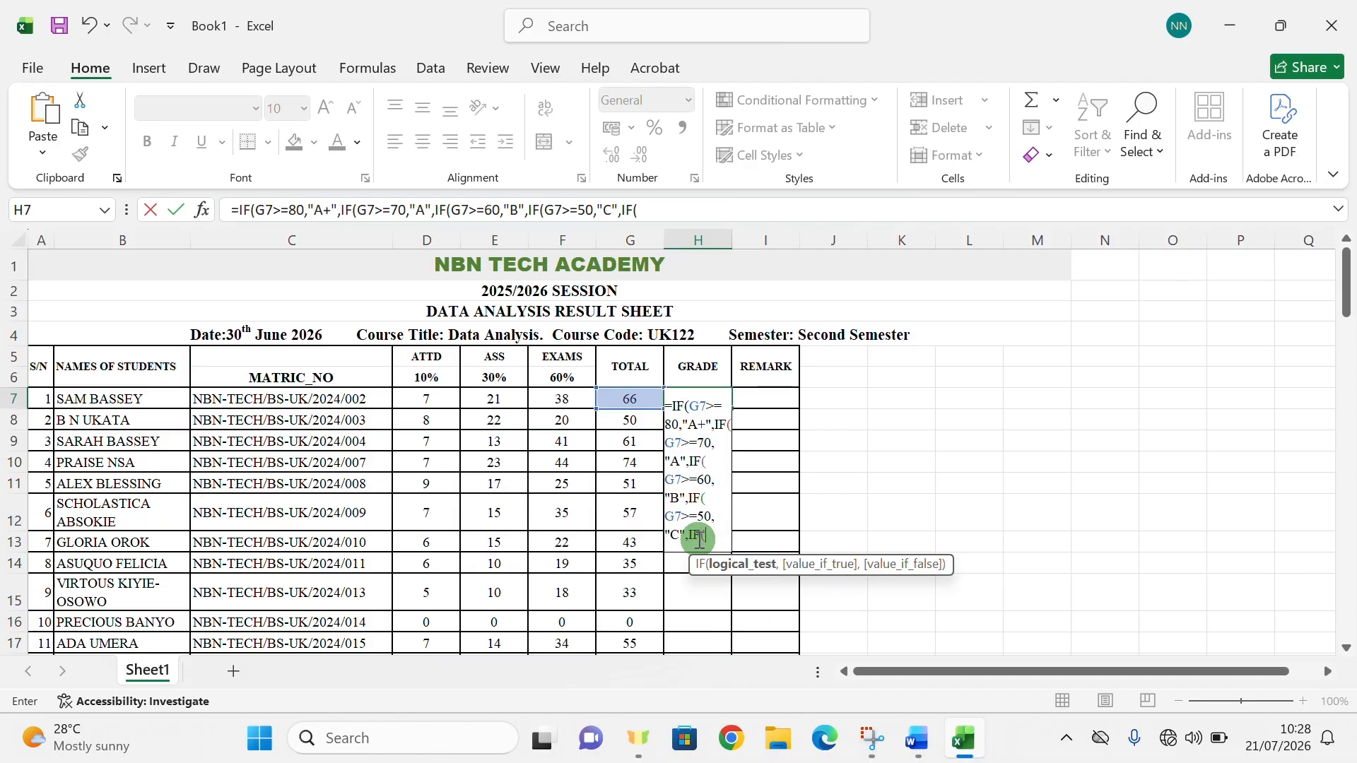
text(G7)
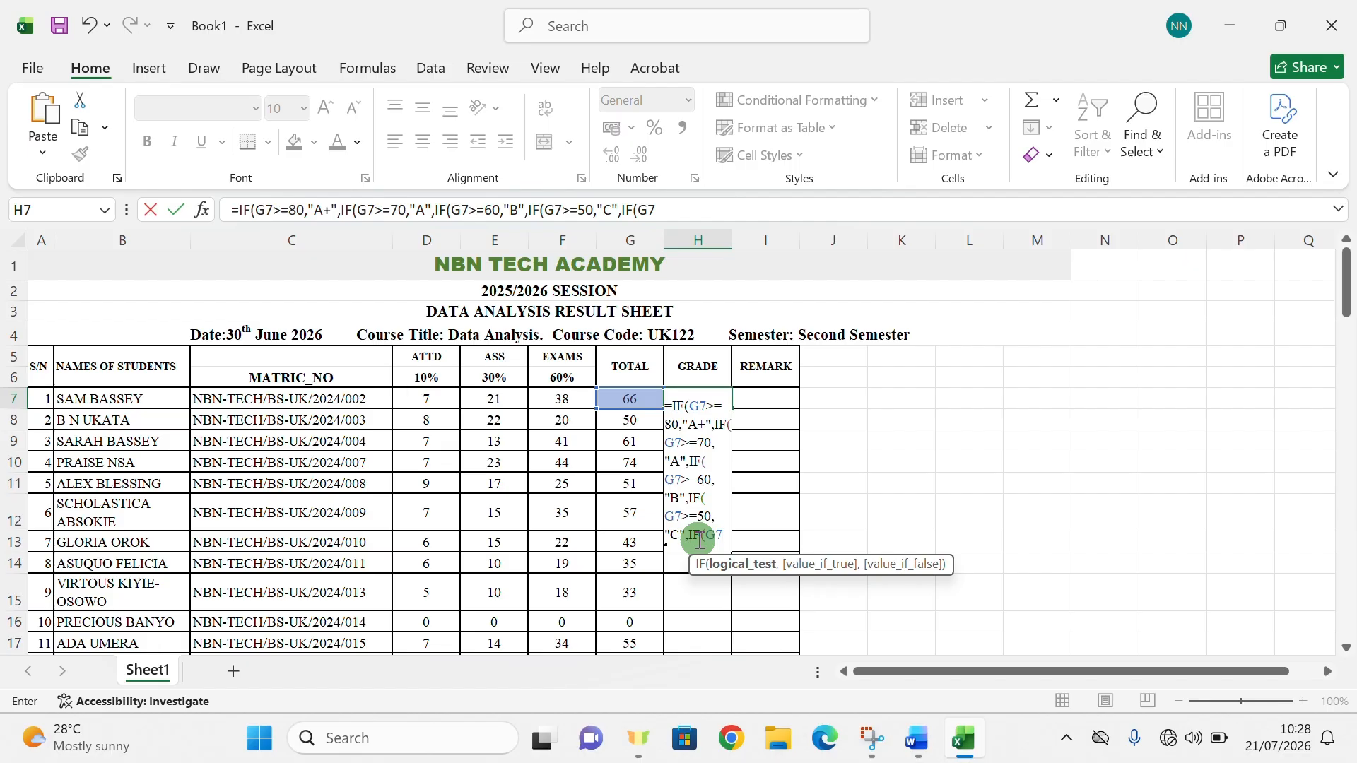
text(>=40)
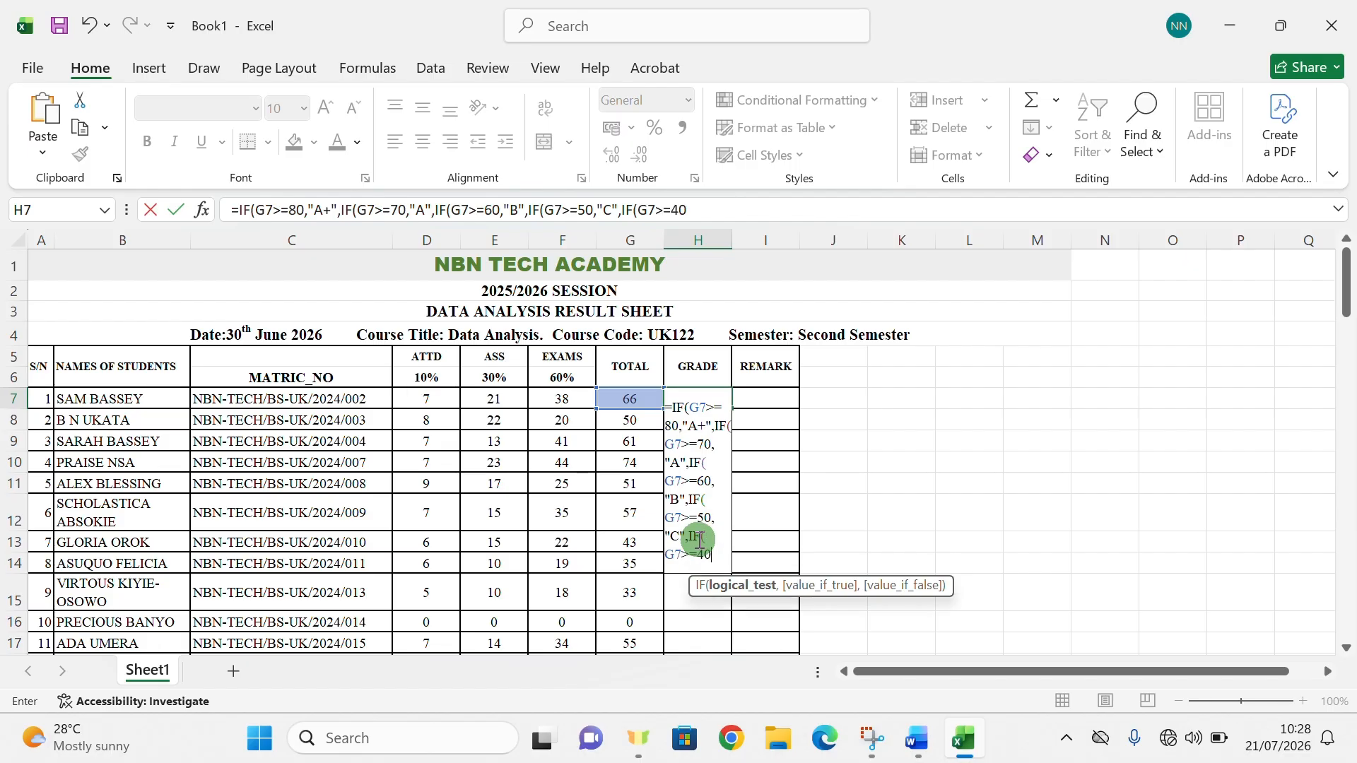
text(,)
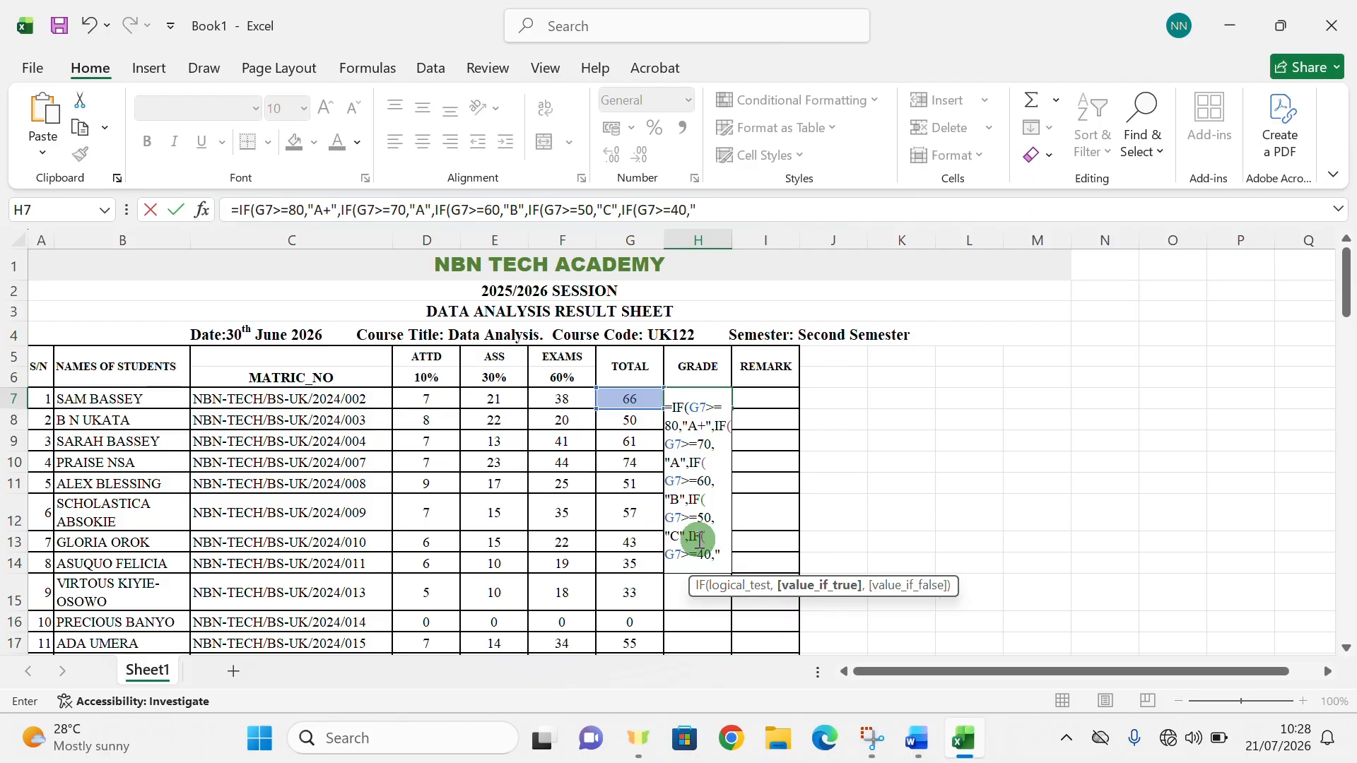
text("D")
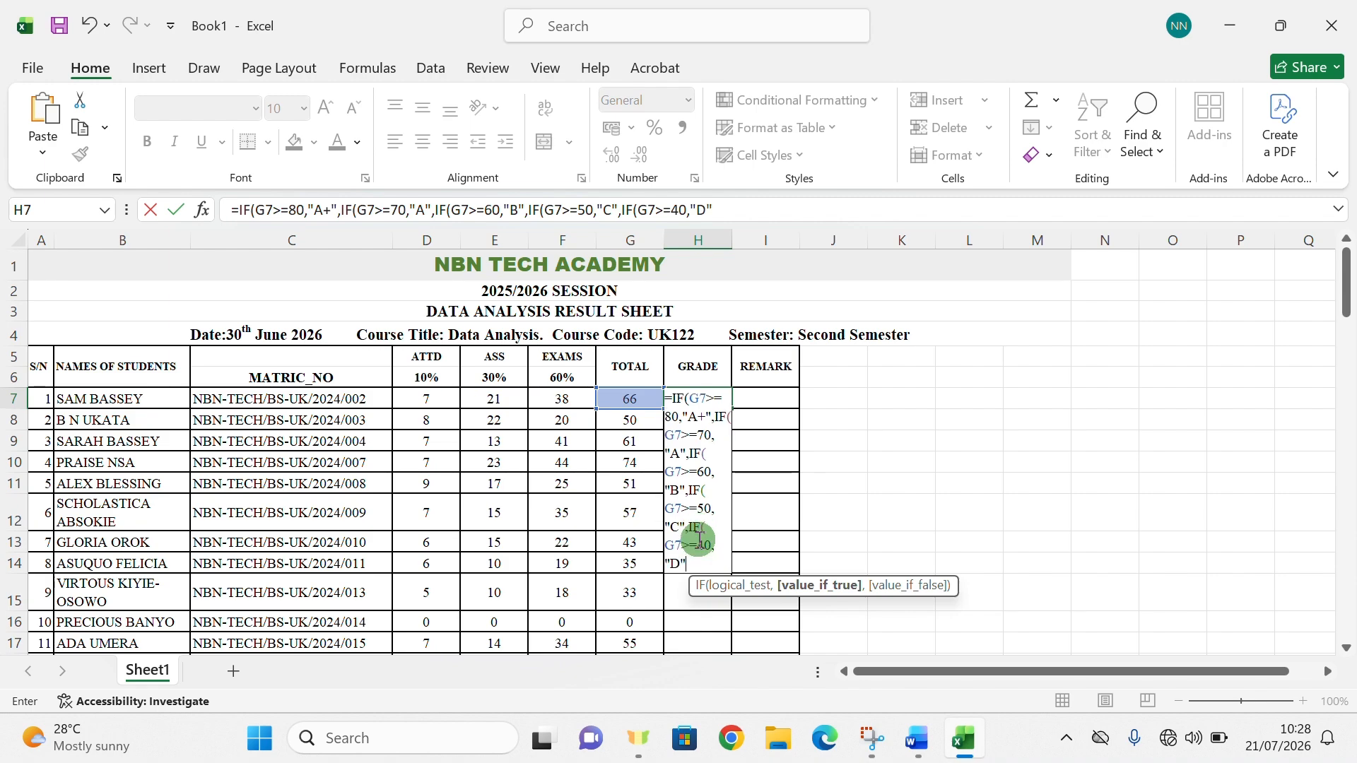
text(,)
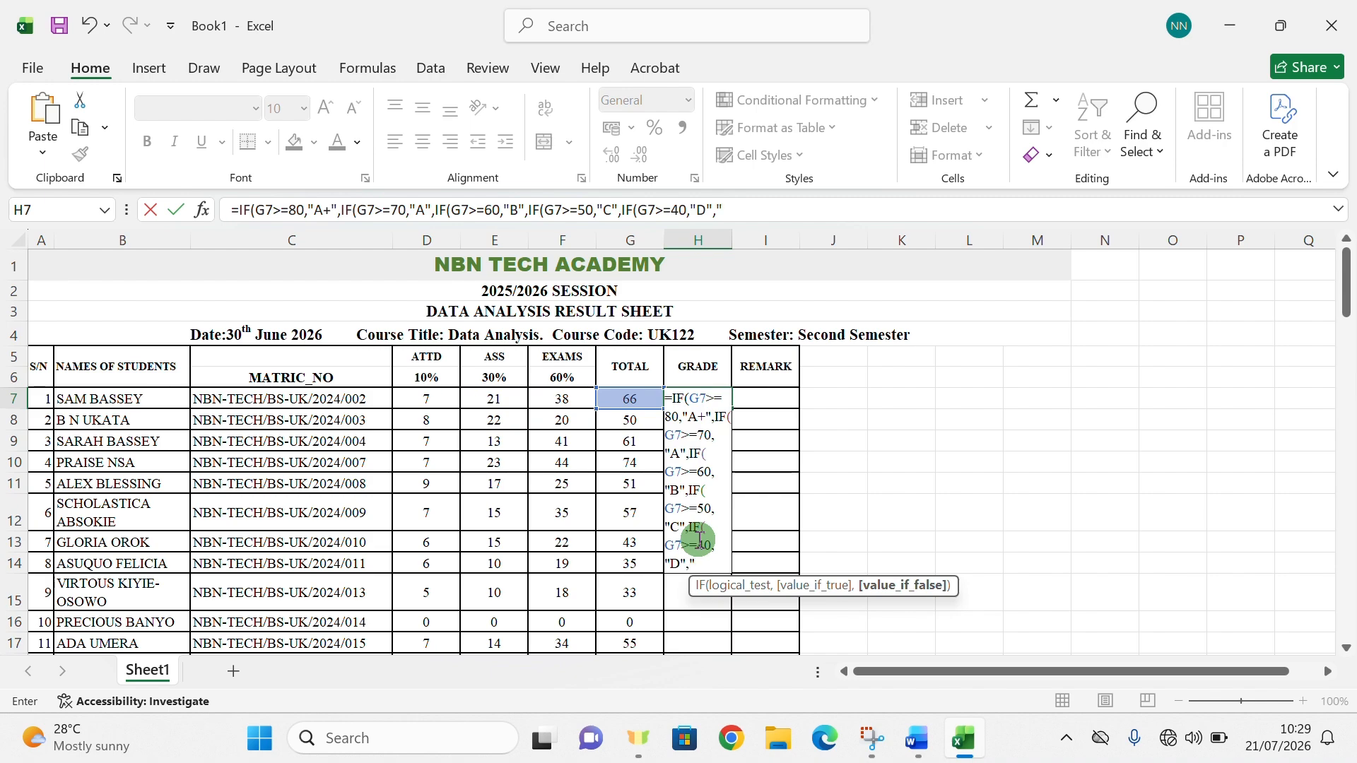
Add "F" as the fallback grade in H7, close the nested IFs, and enter the formula, accepting the proposed parenthesis correction.
text(F)
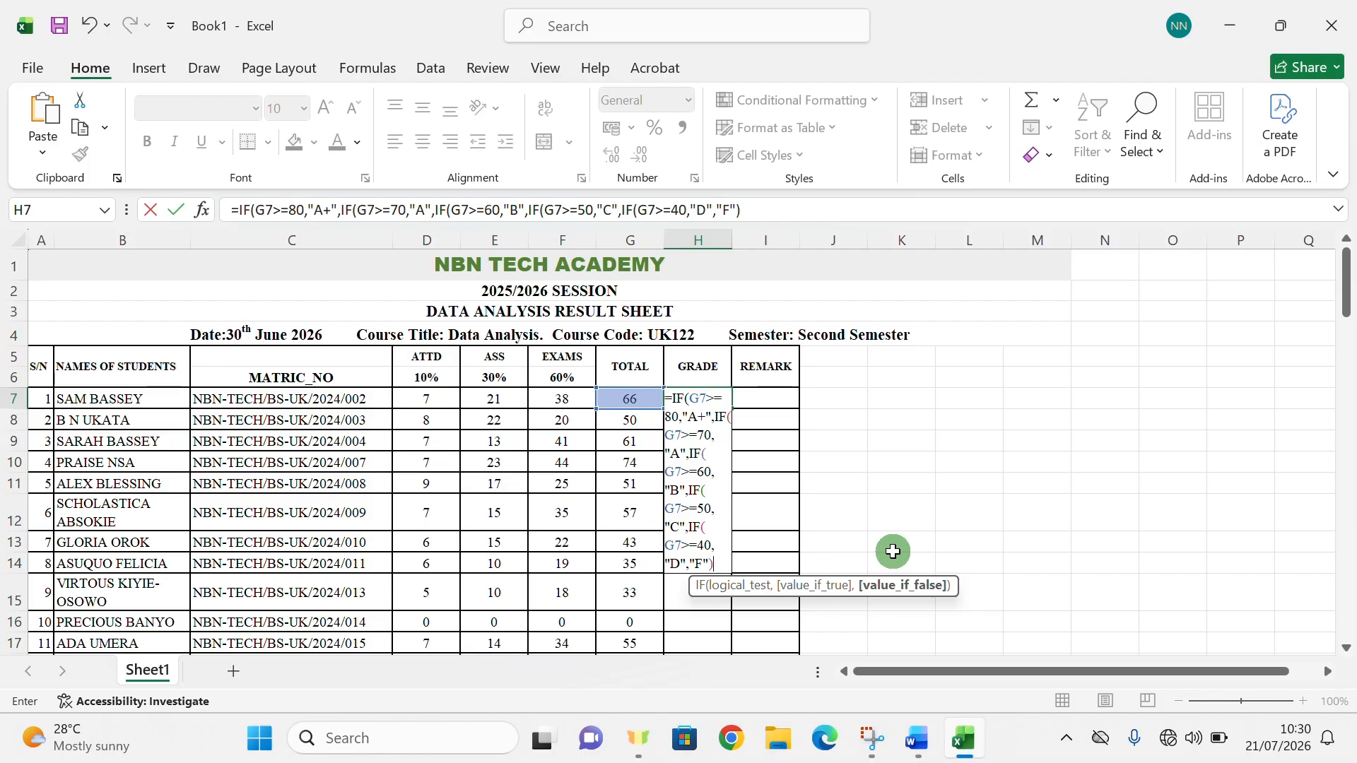
text()))
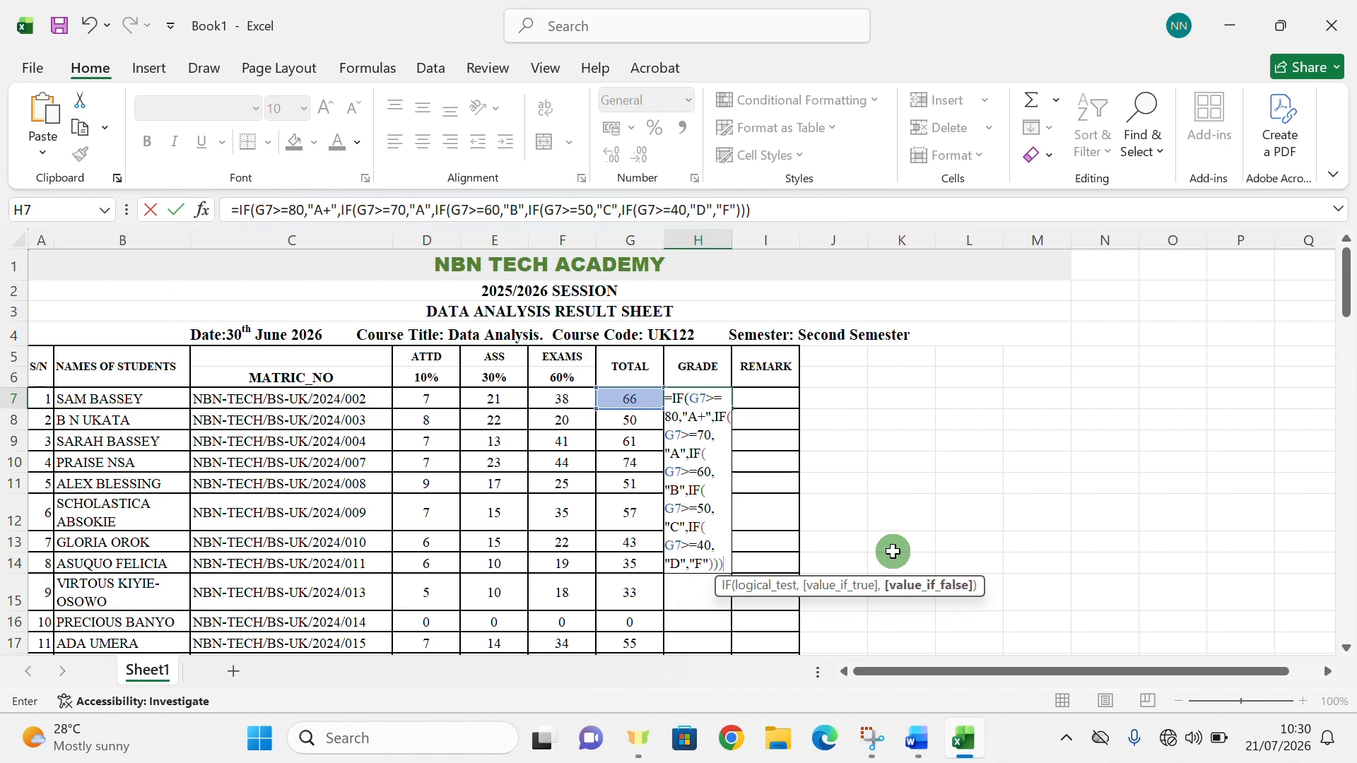
text())
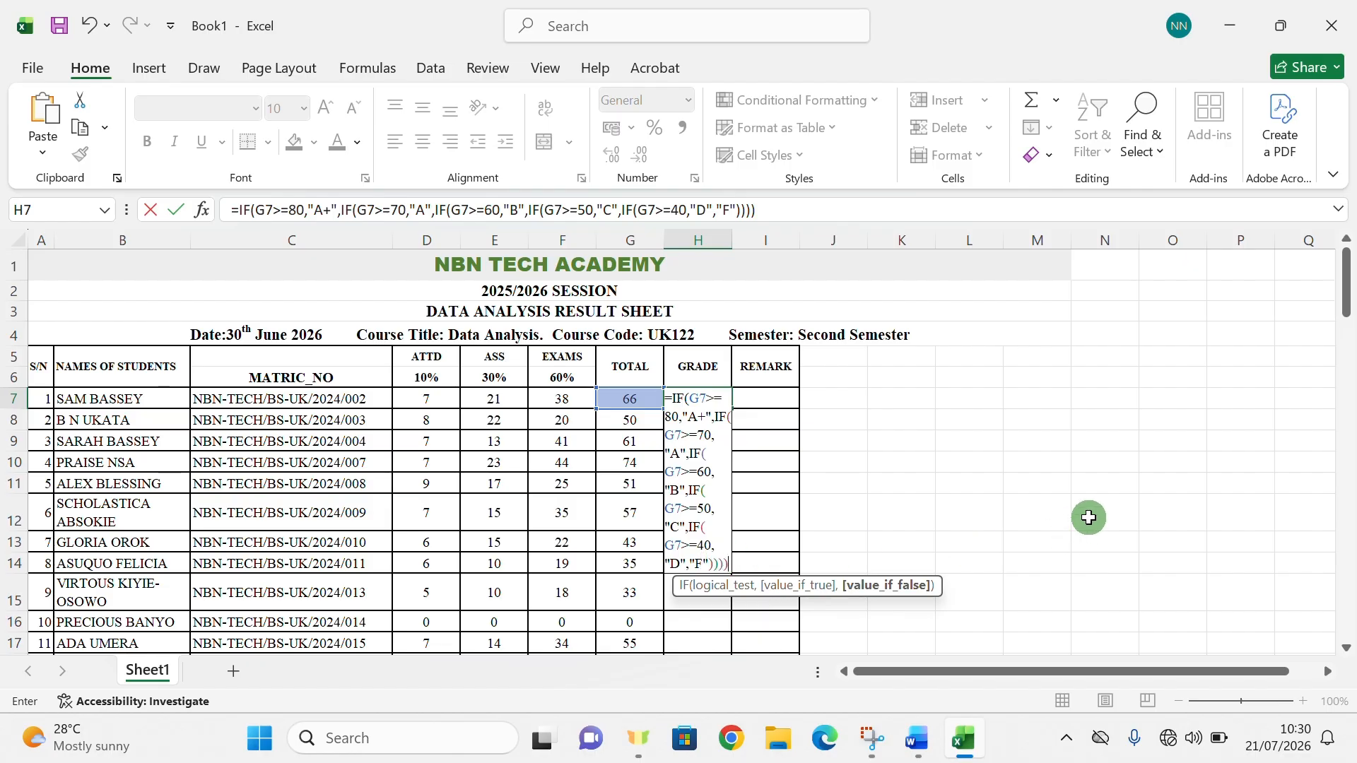
text())
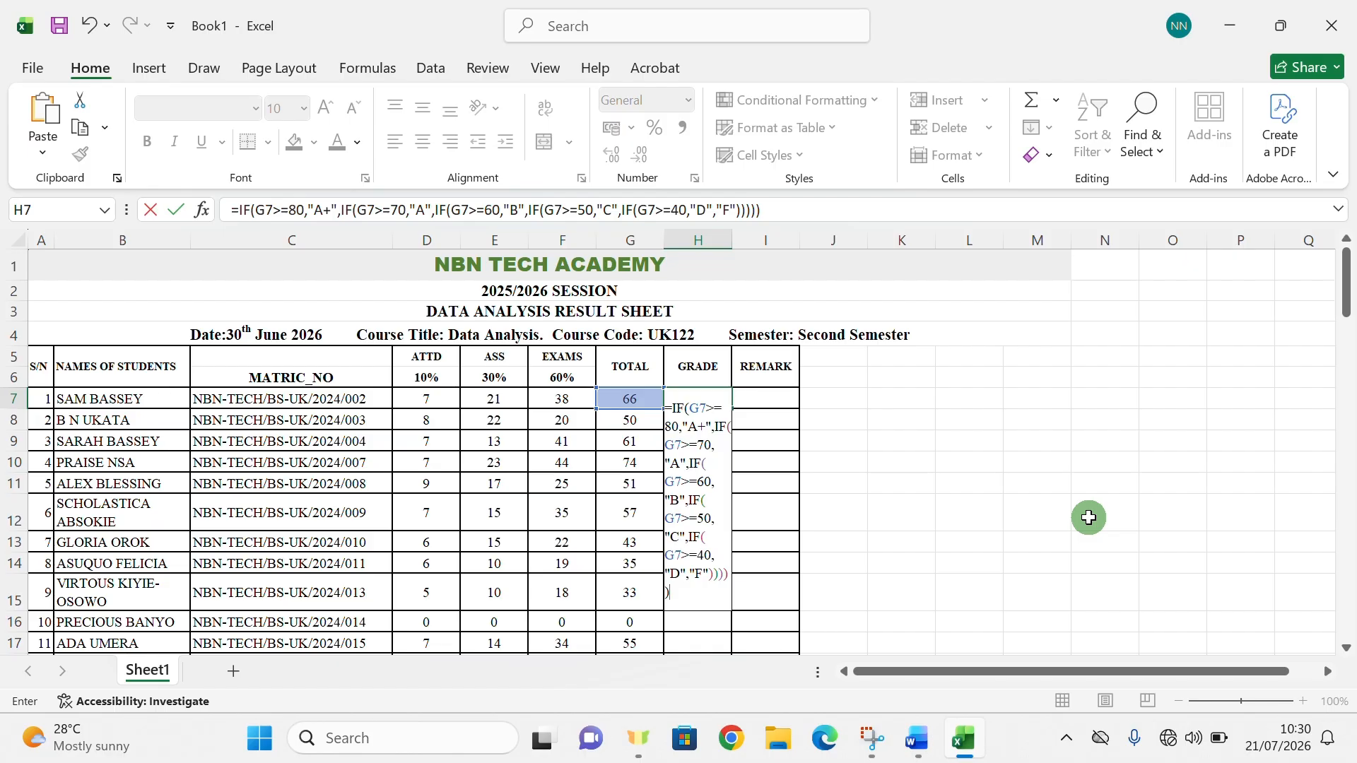
key(BackSpace)
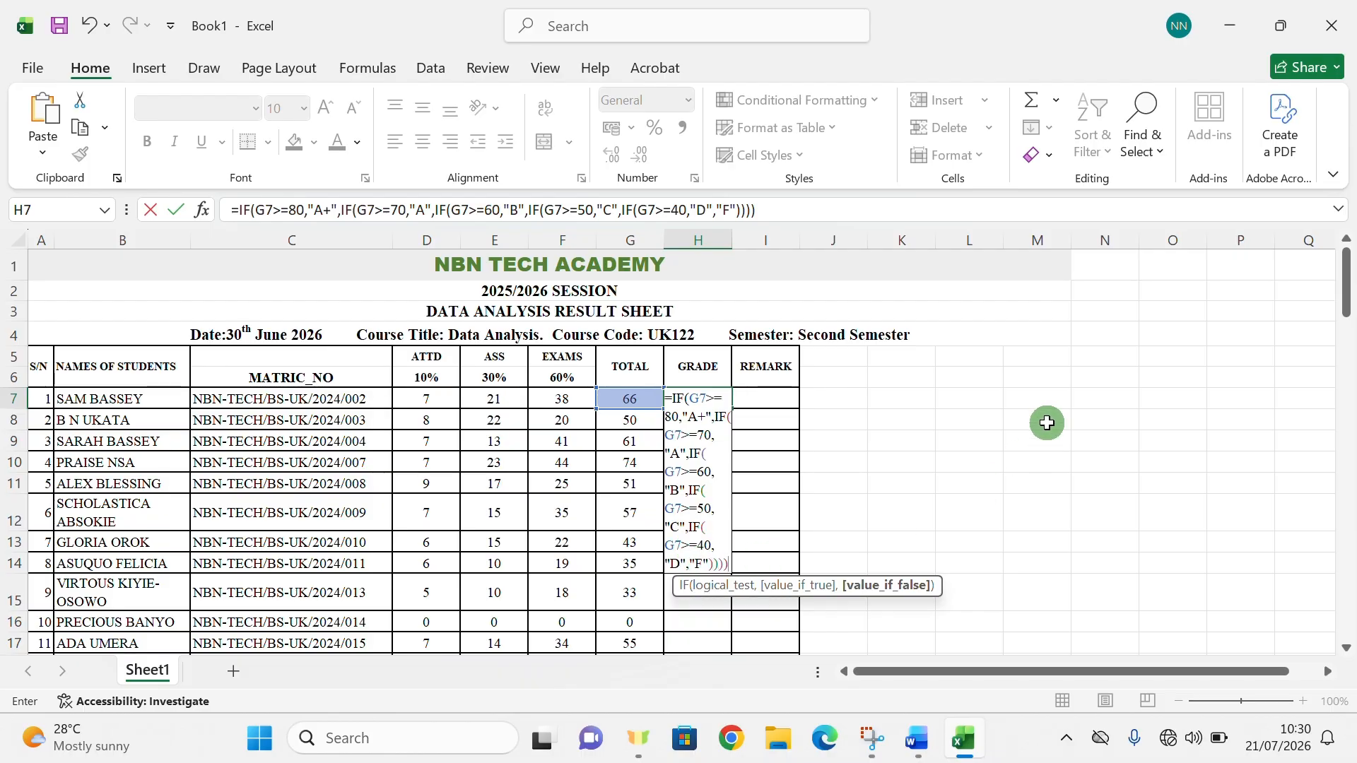
key(Return)
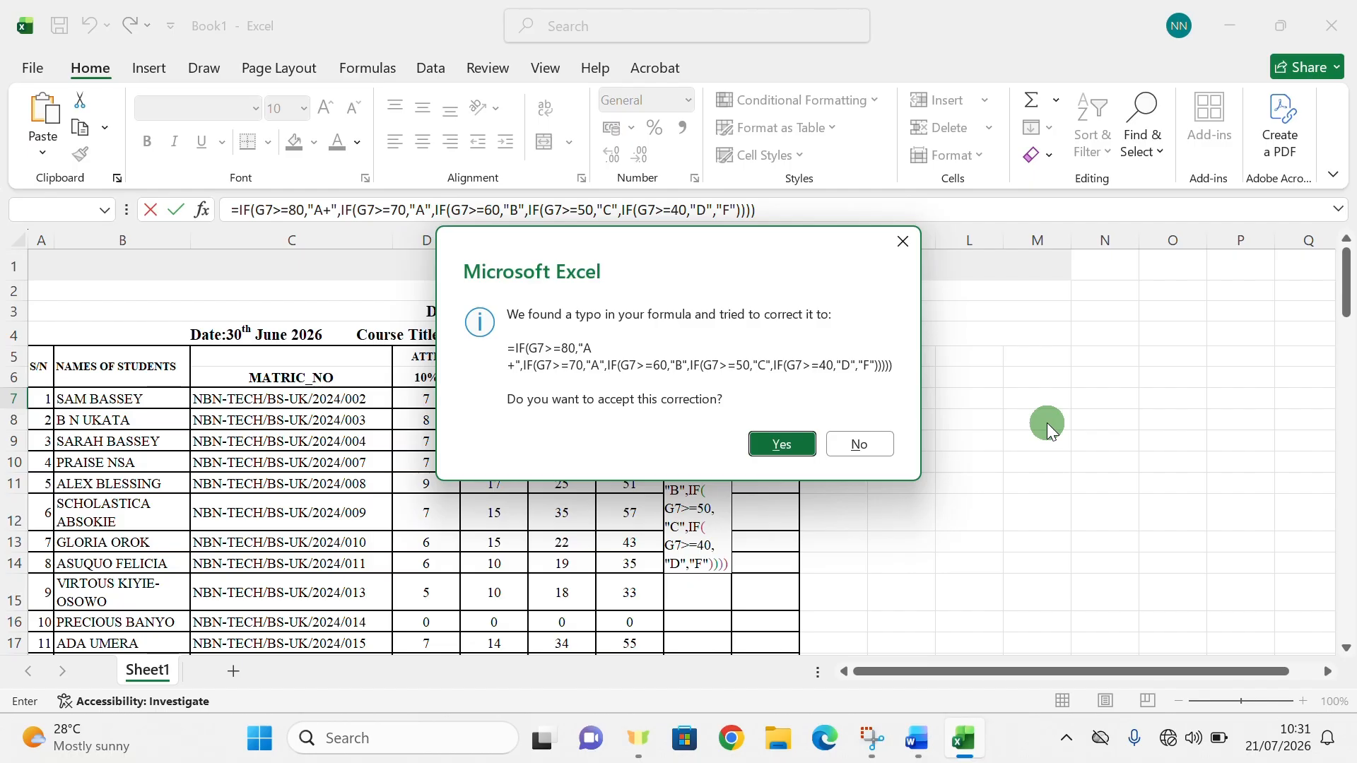
key(Return)
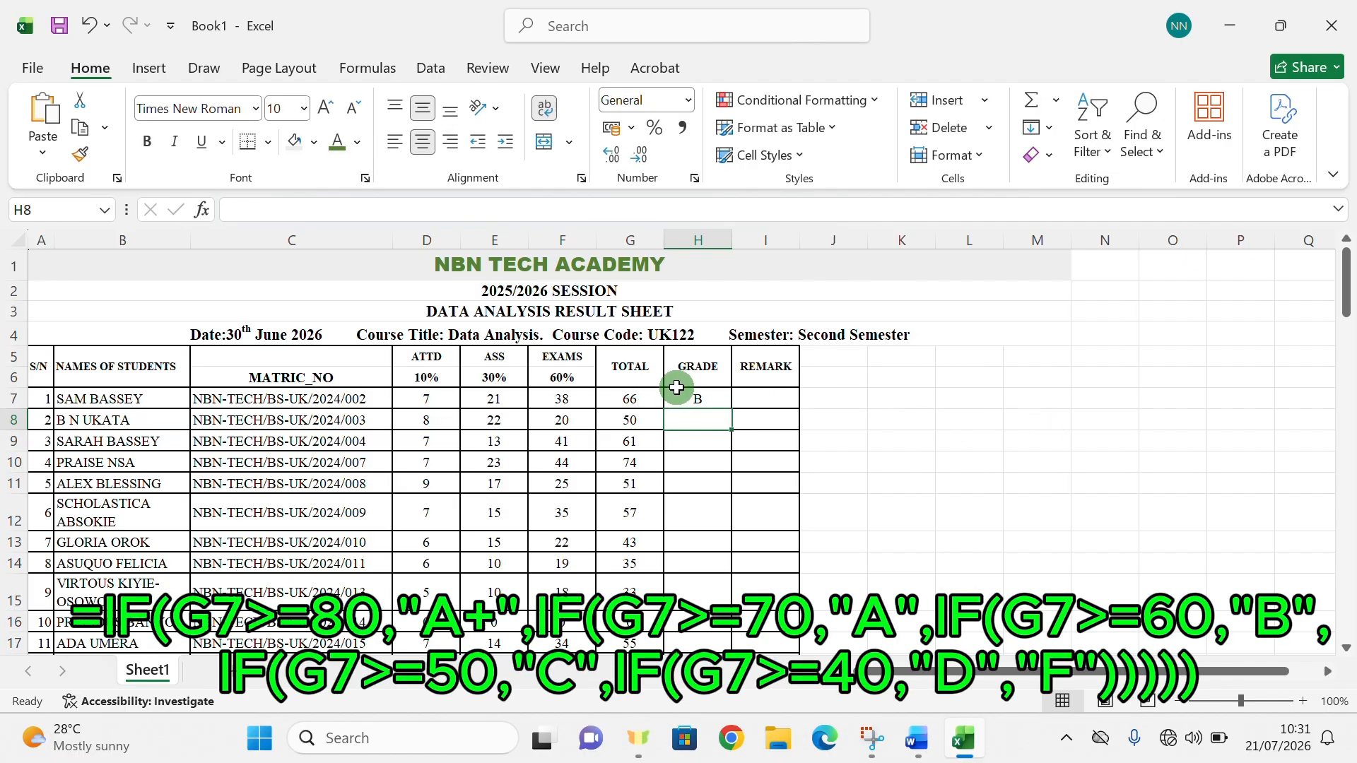
Fill the H7 grade formula down the GRADE column to the last student in row 100 and check the filled cells.
click(688, 392)
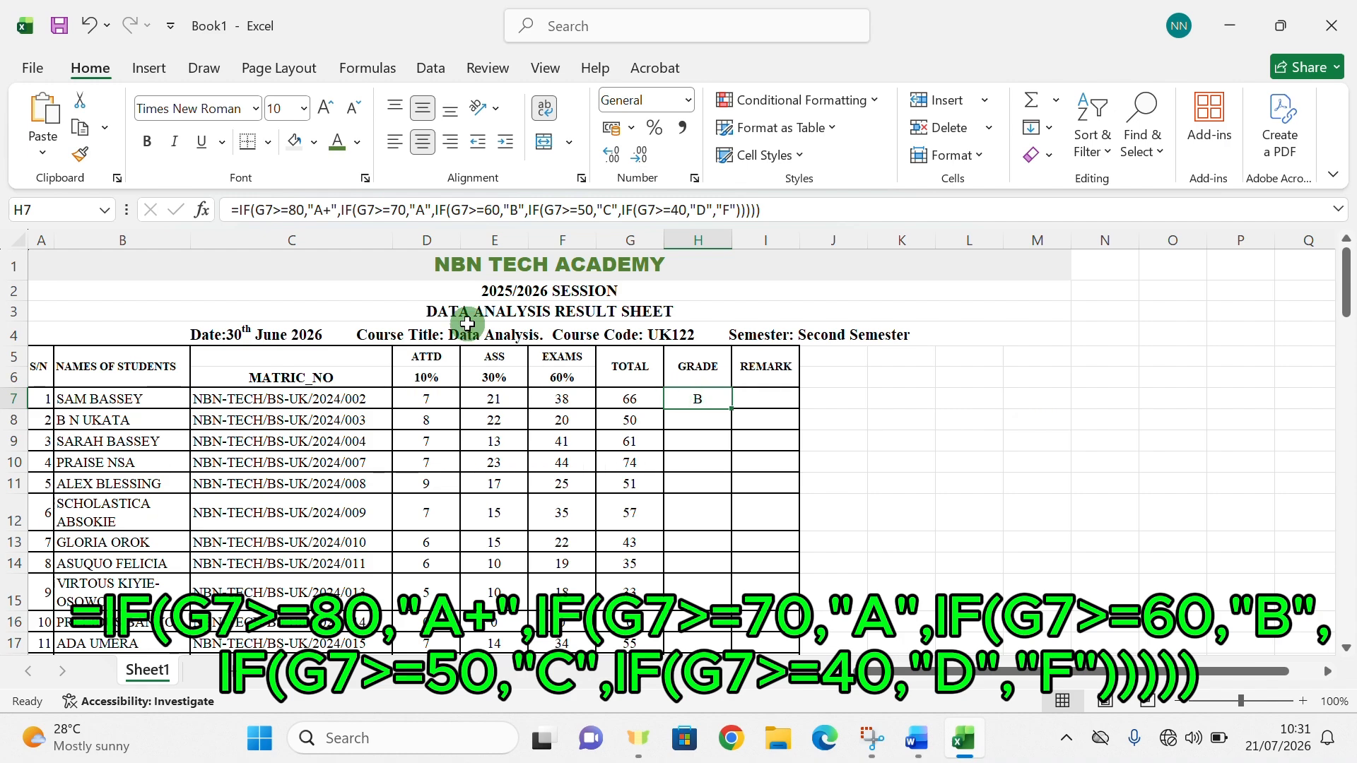
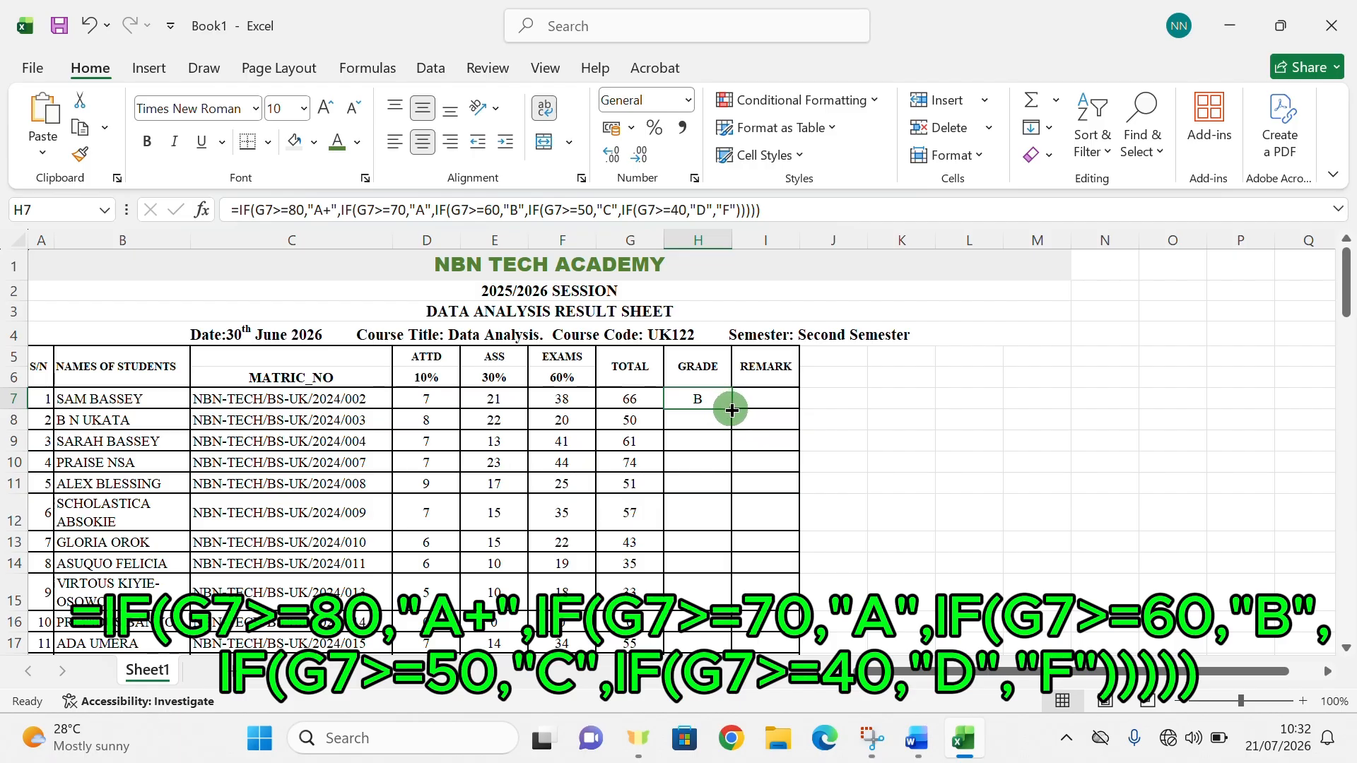
double_click(731, 410)
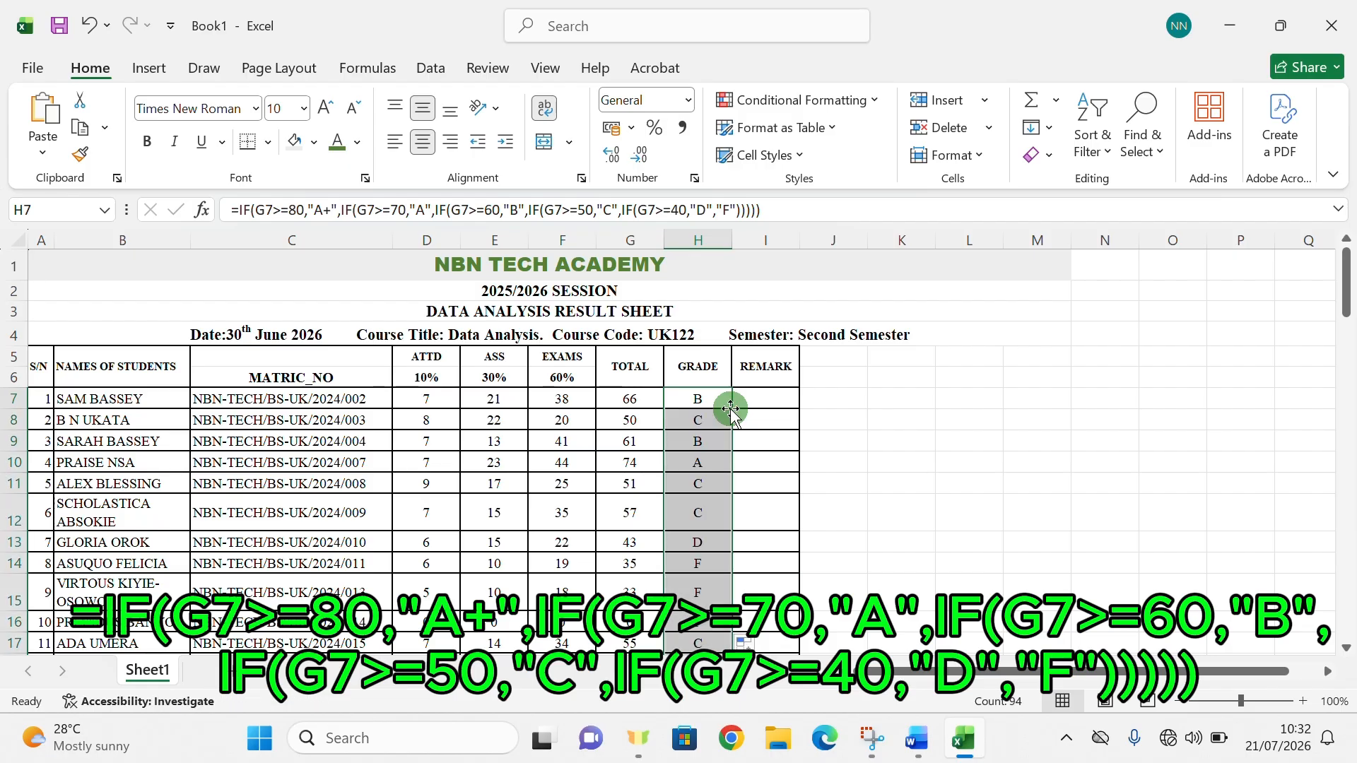
scroll(689, 452, down, 12)
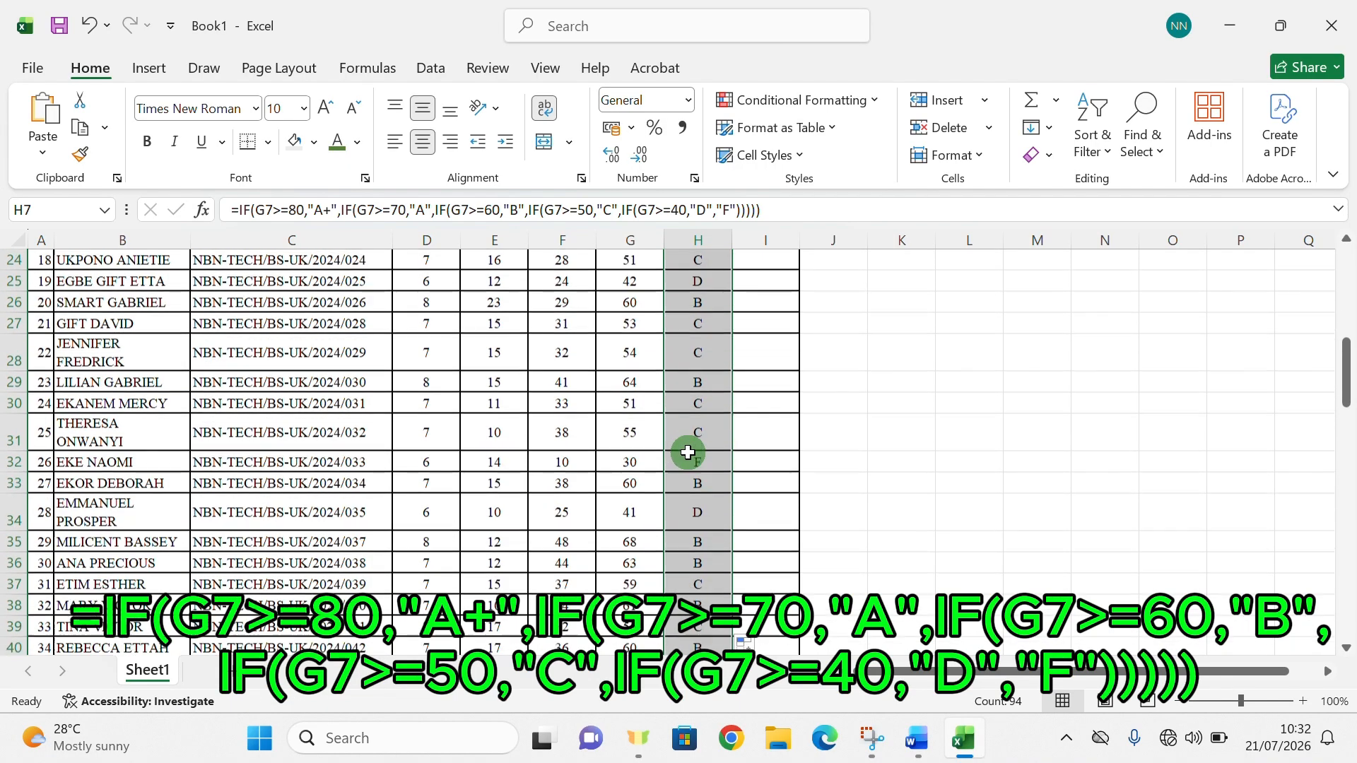
scroll(689, 453, down, 16)
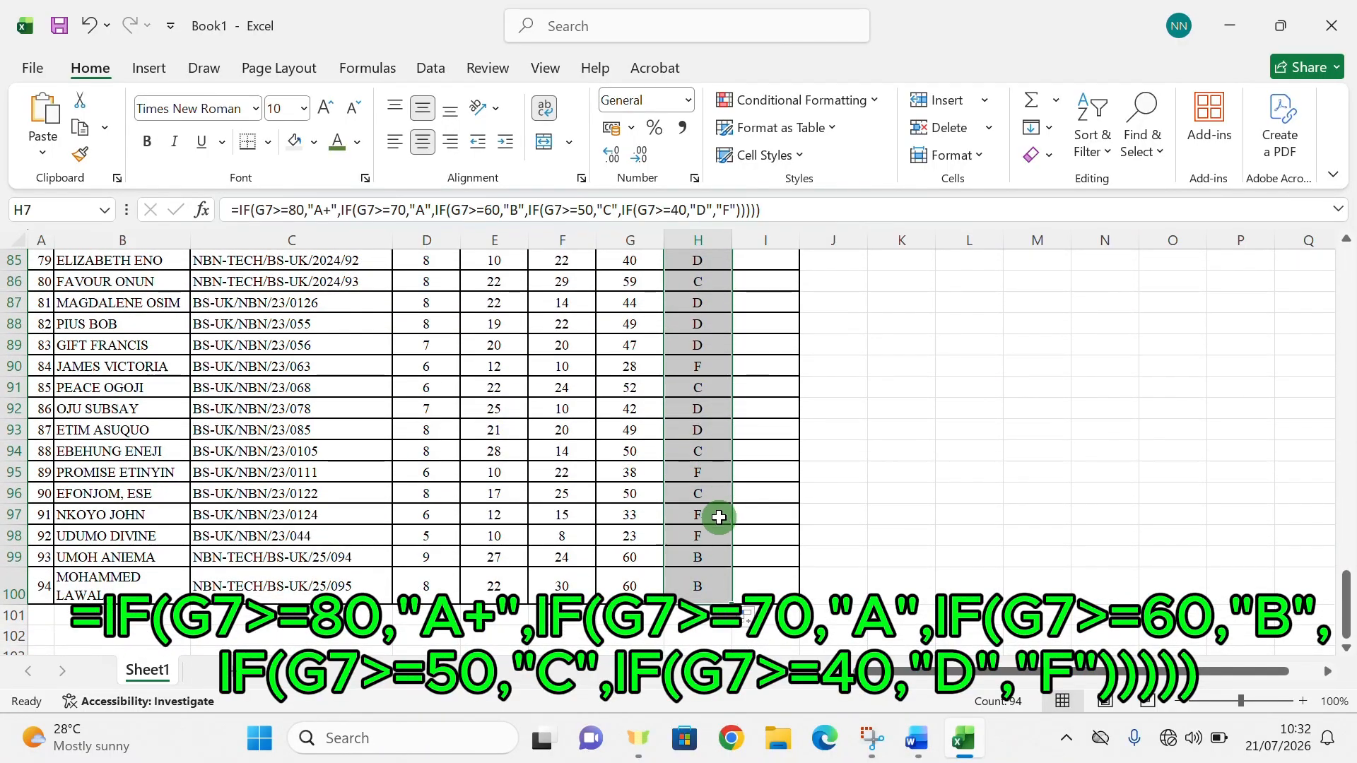
click(709, 511)
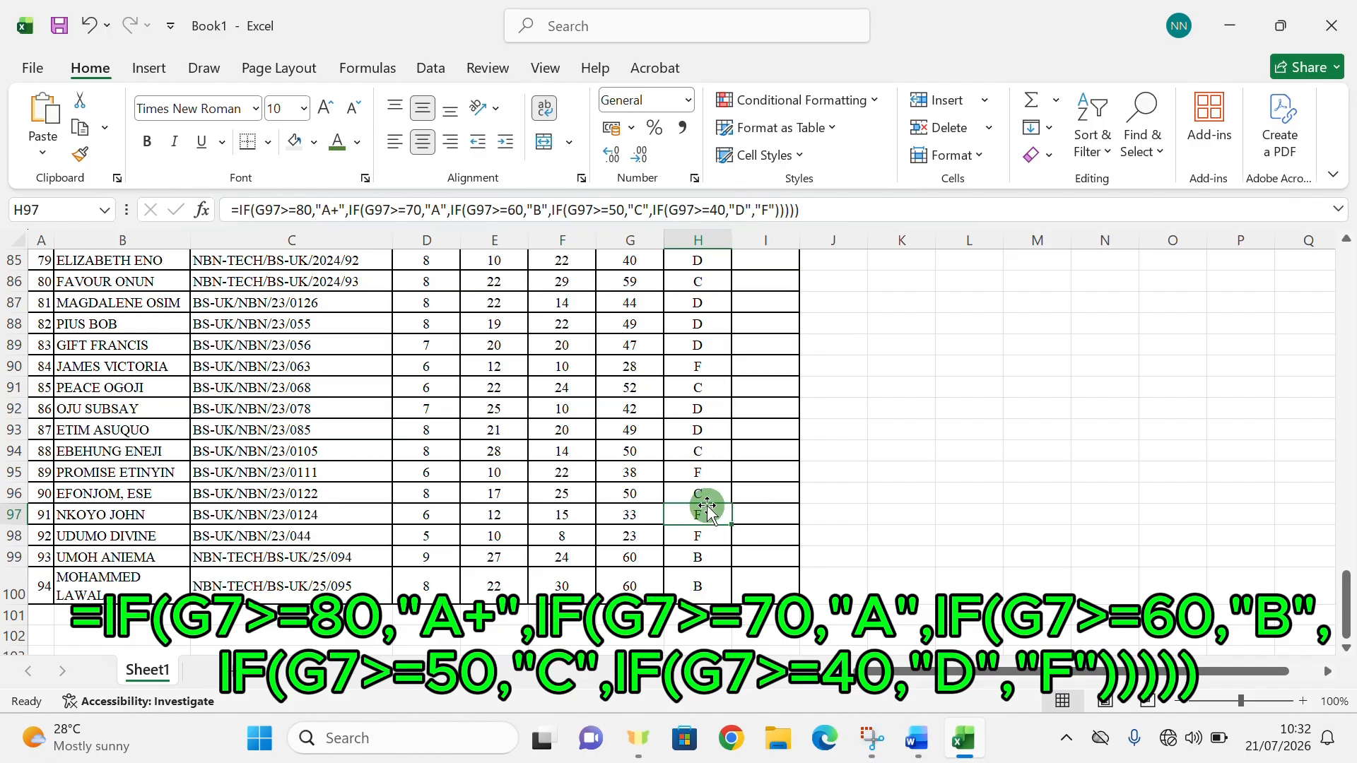
scroll(707, 505, up, 20)
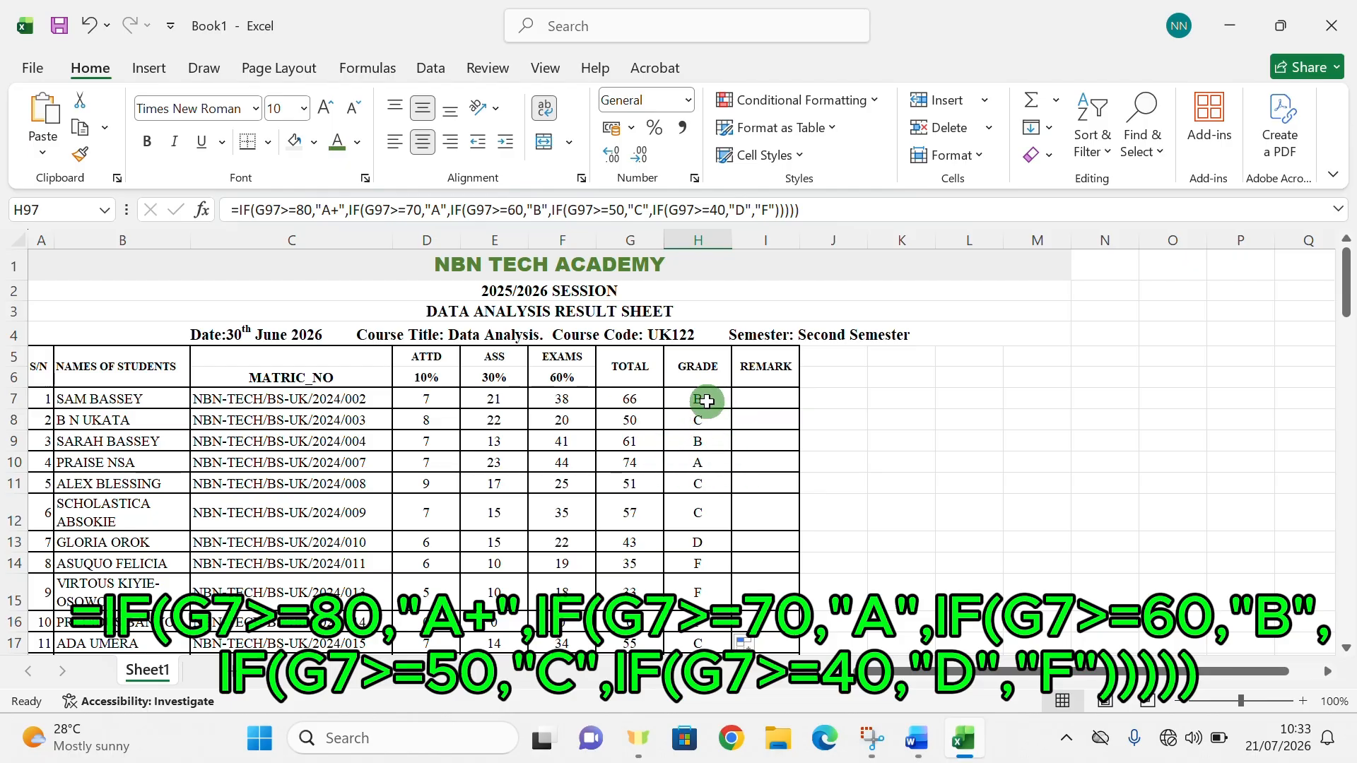
Review the nested IF grade formula in H7, including its closing parentheses.
click(707, 401)
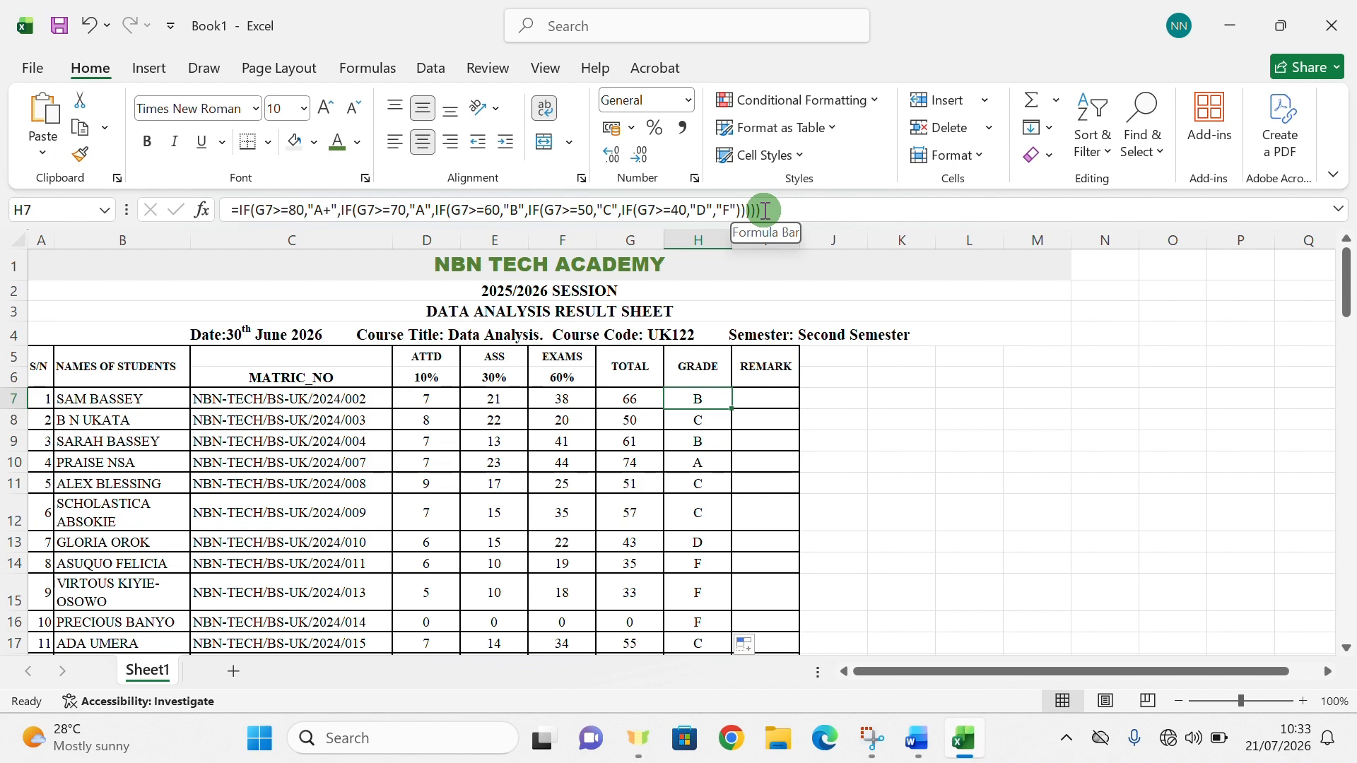
click(763, 210)
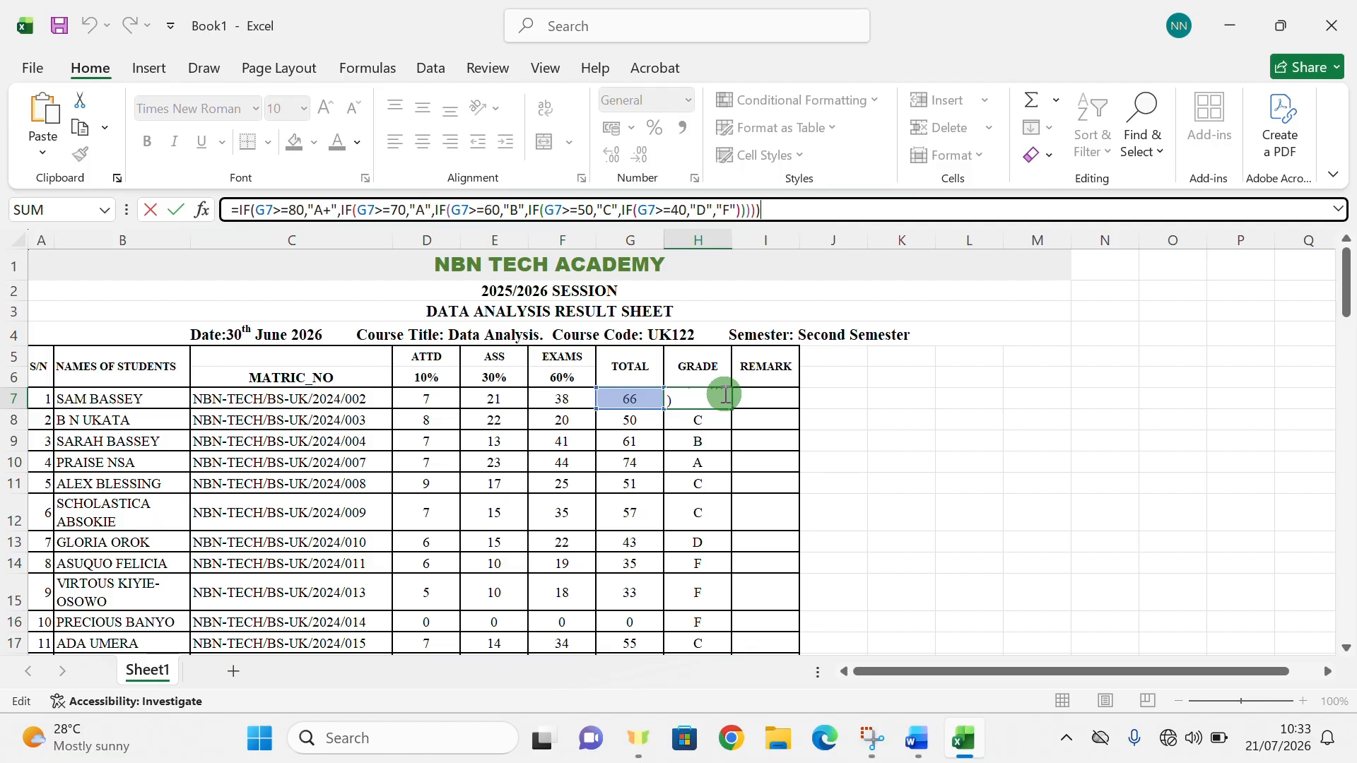
click(724, 394)
click(769, 397)
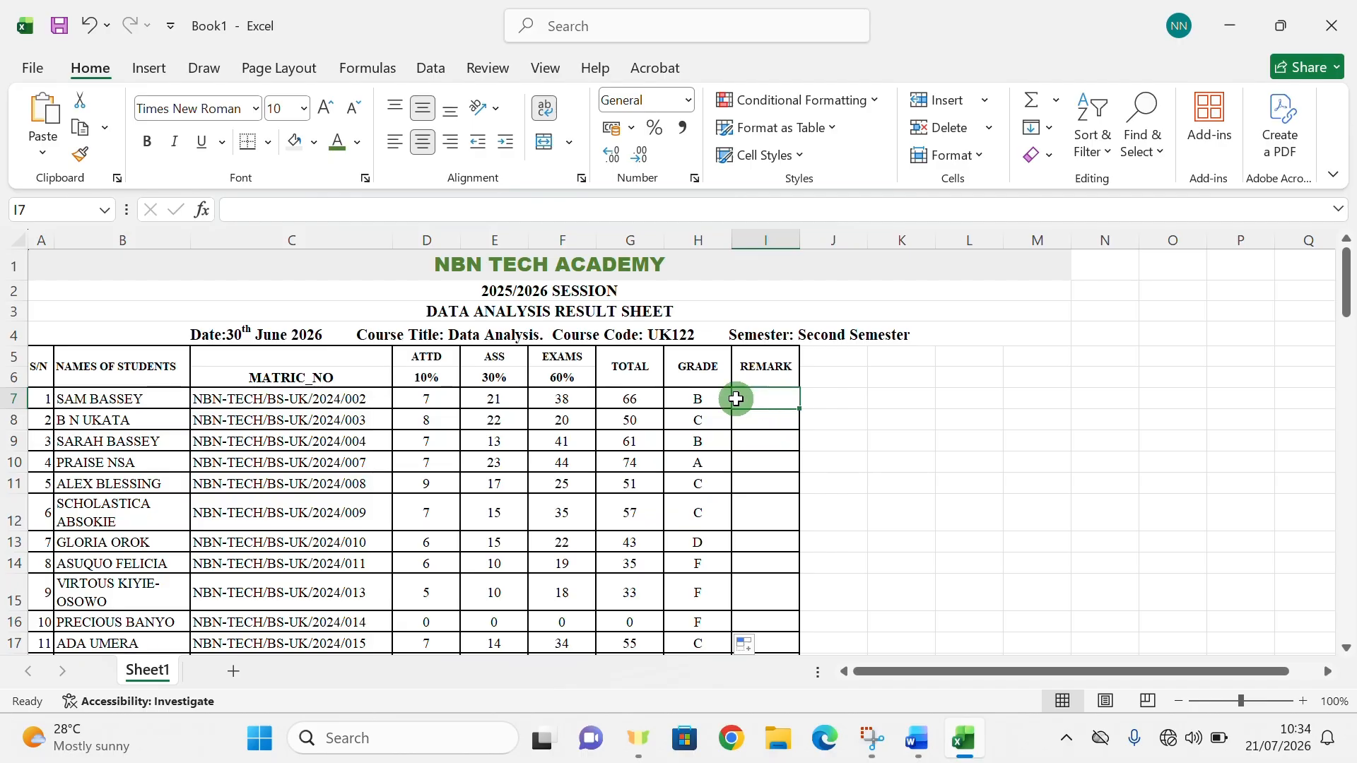
click(689, 403)
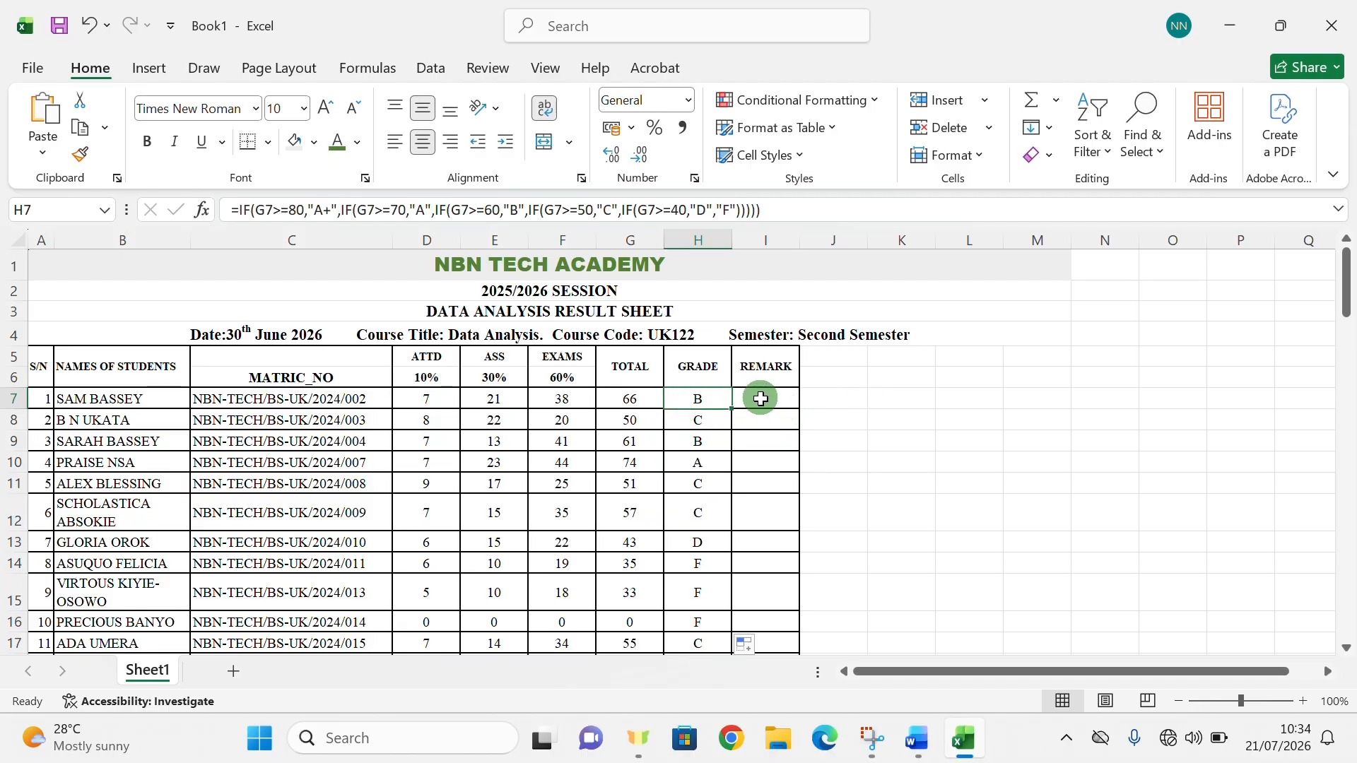
Enter =IF(G7>=40,"PASS","FAIL") in I7 to give the first student's remark.
click(764, 404)
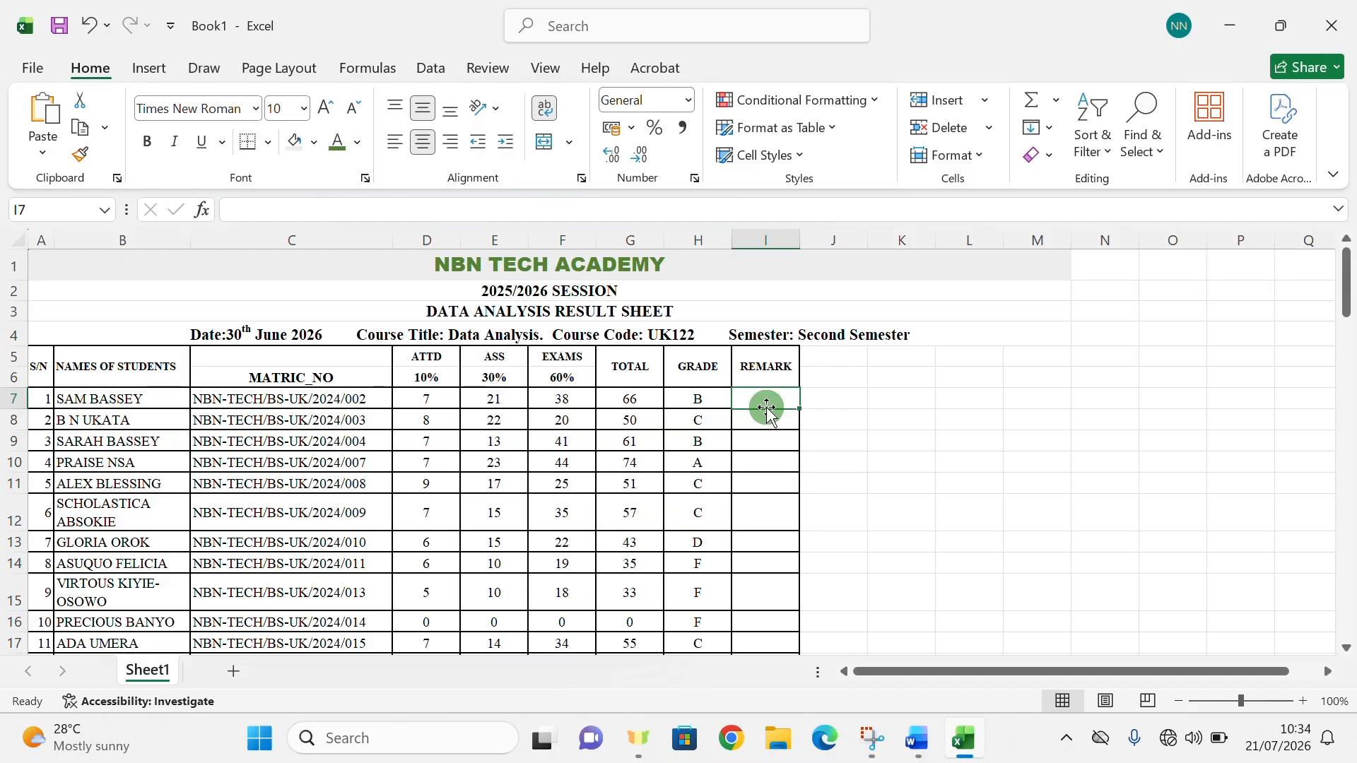
text(=)
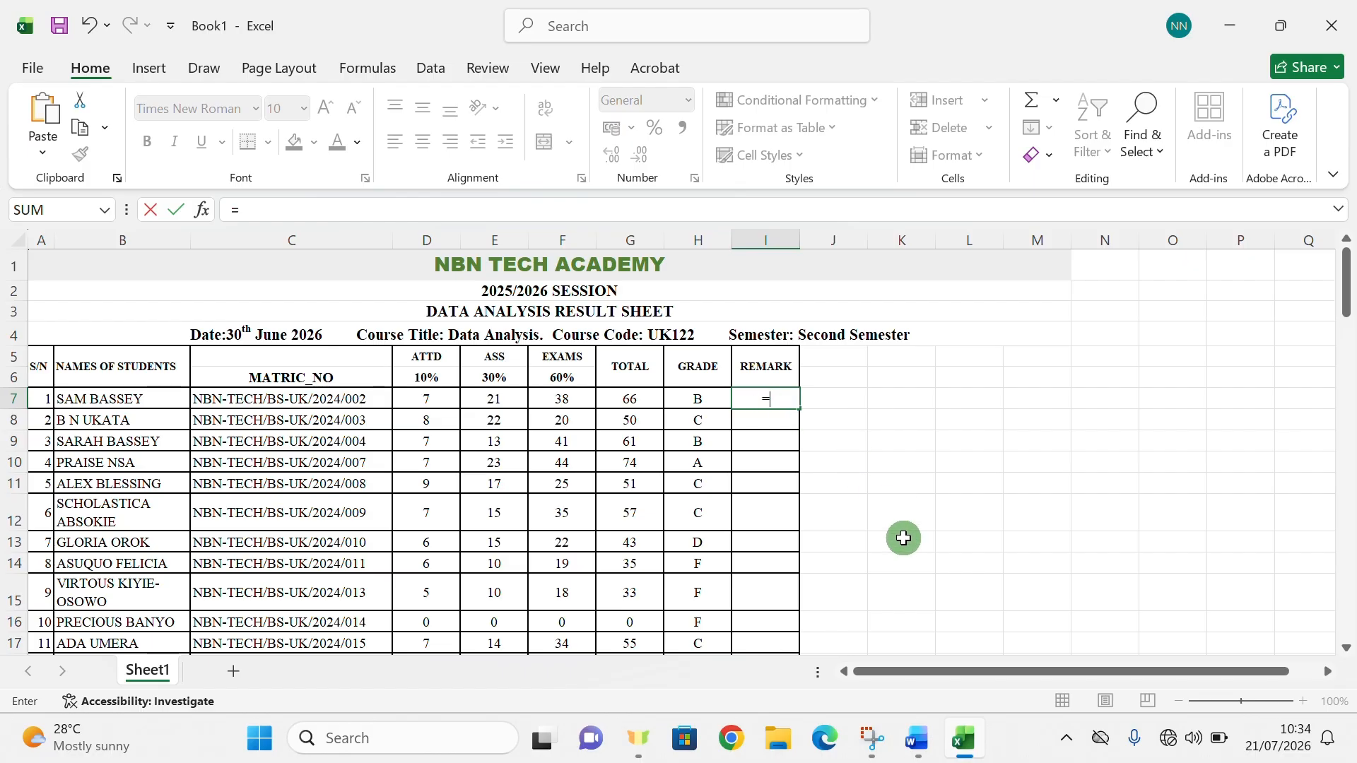
text(IF)
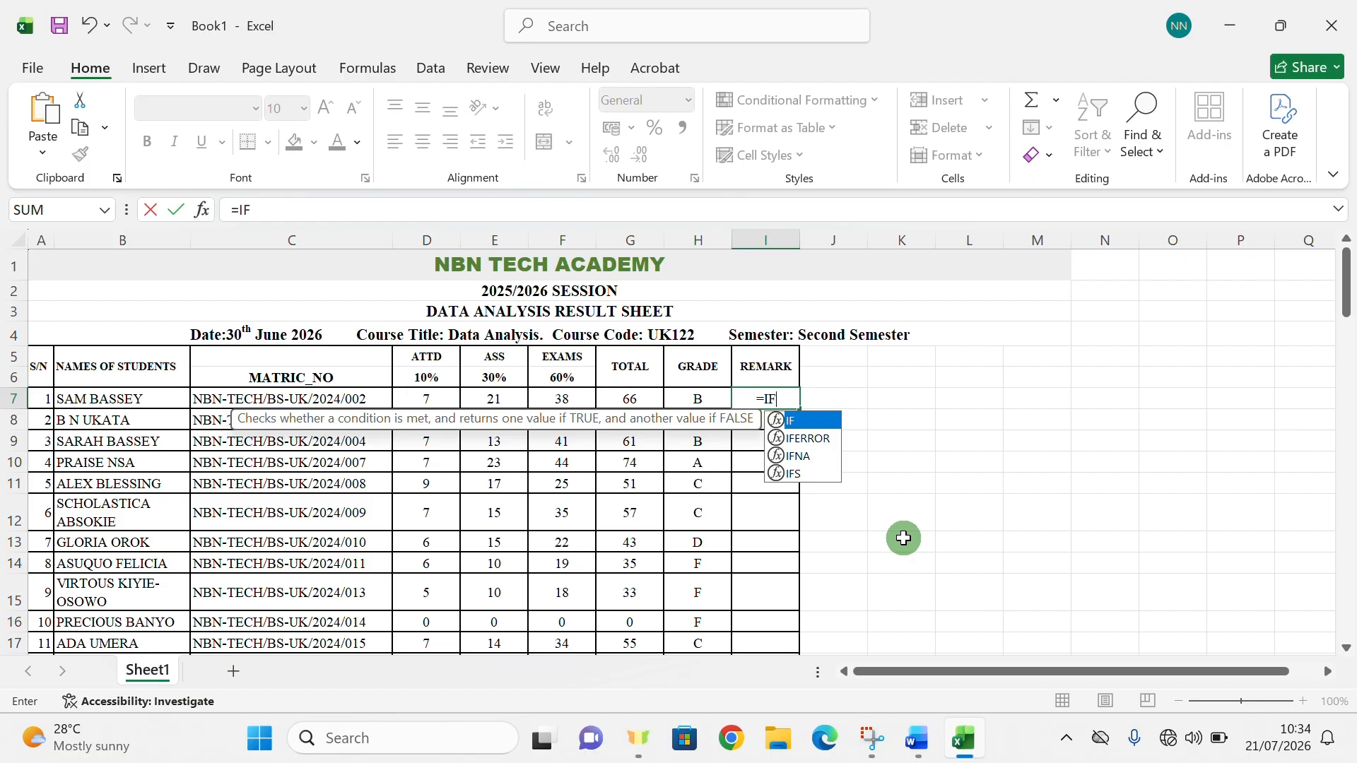
text(()
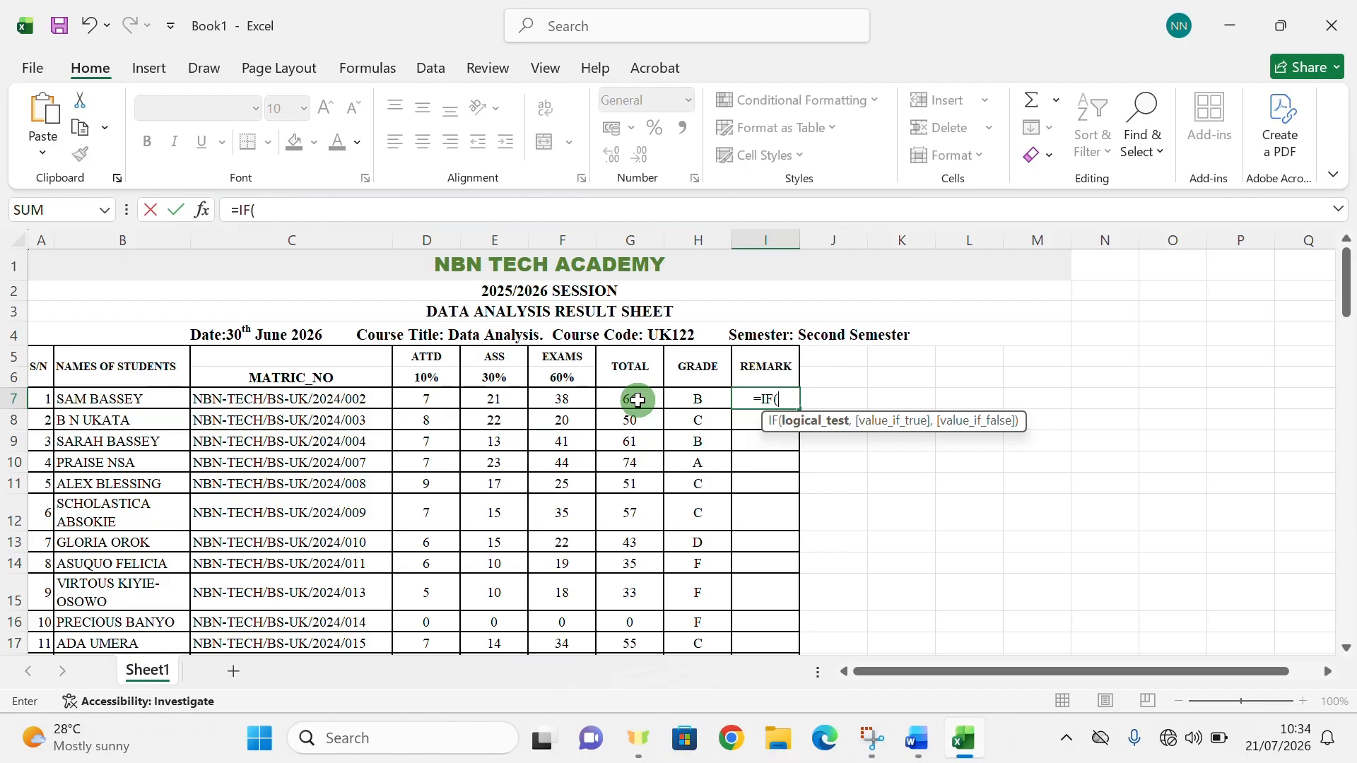
click(637, 400)
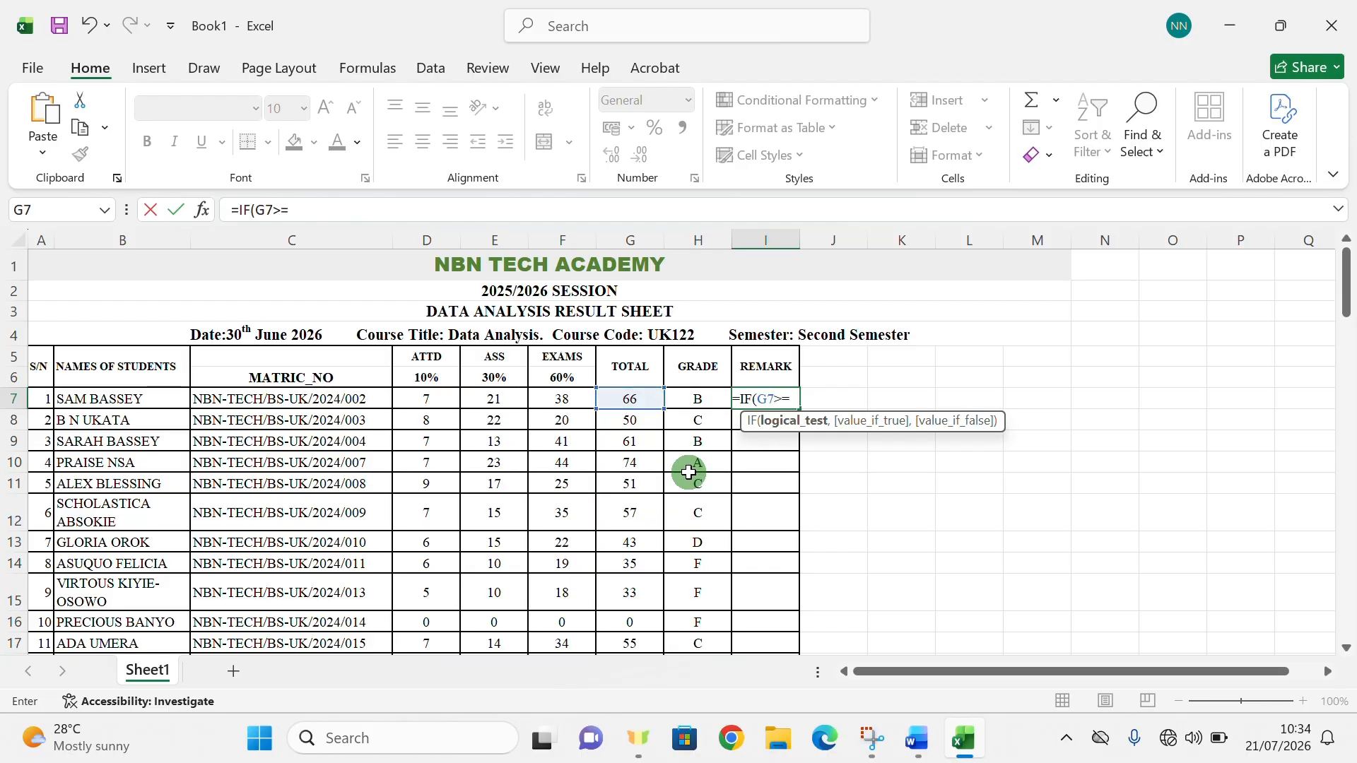
text(>=40,)
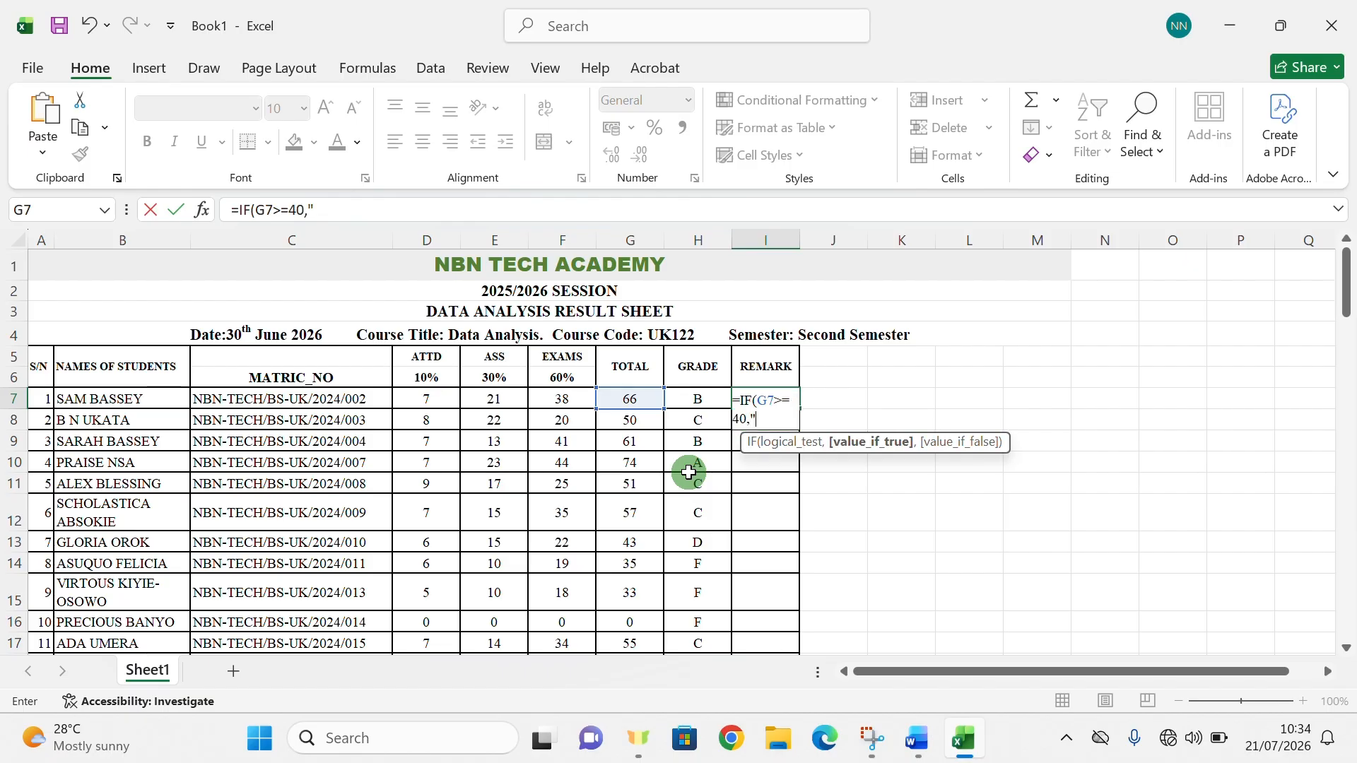
text("PASS",)
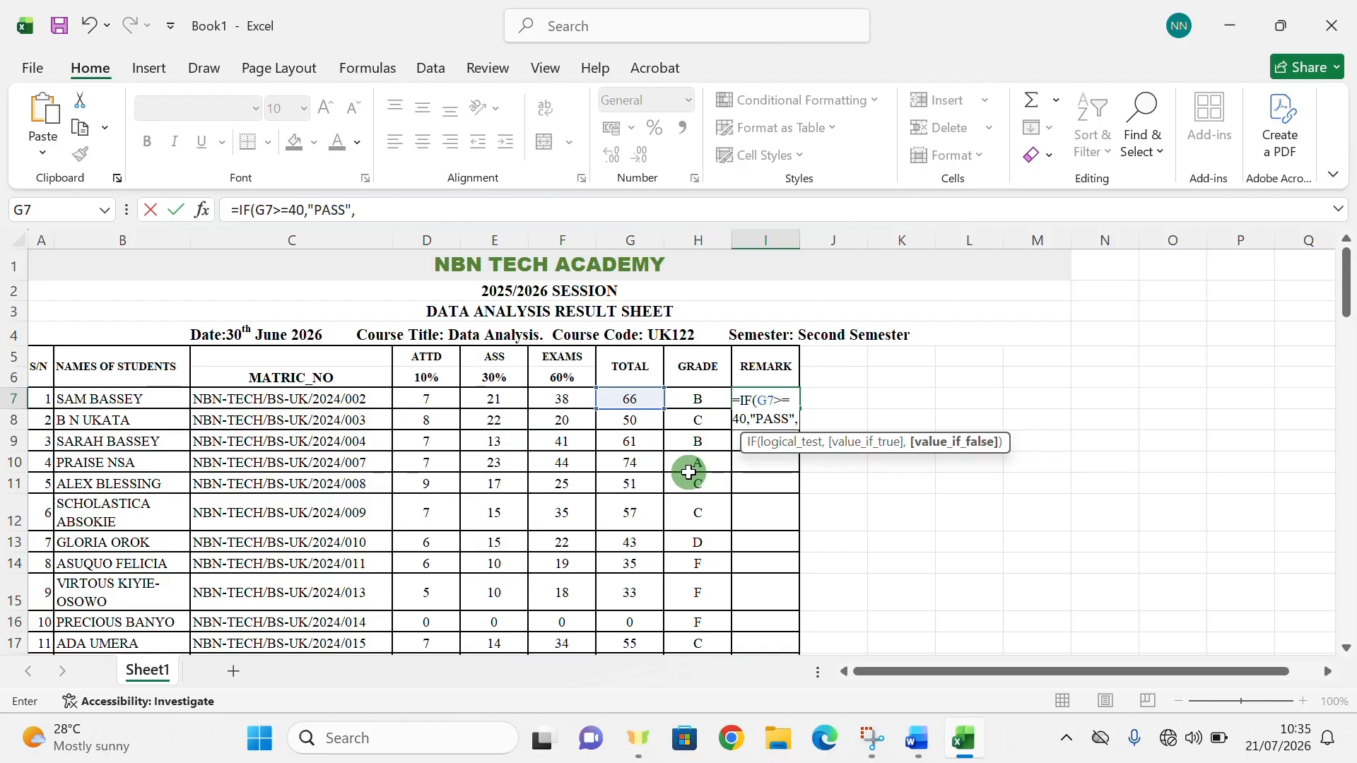
text(")
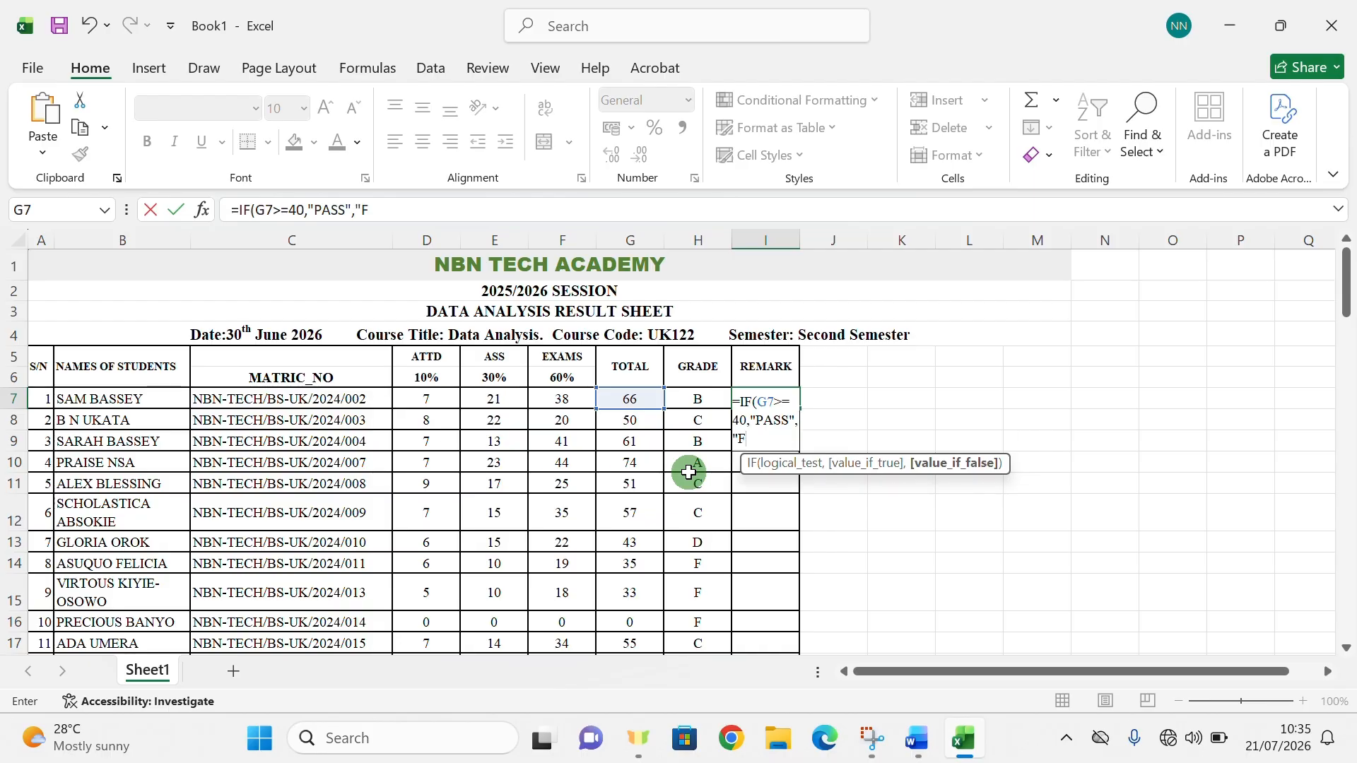
text(FAIL)
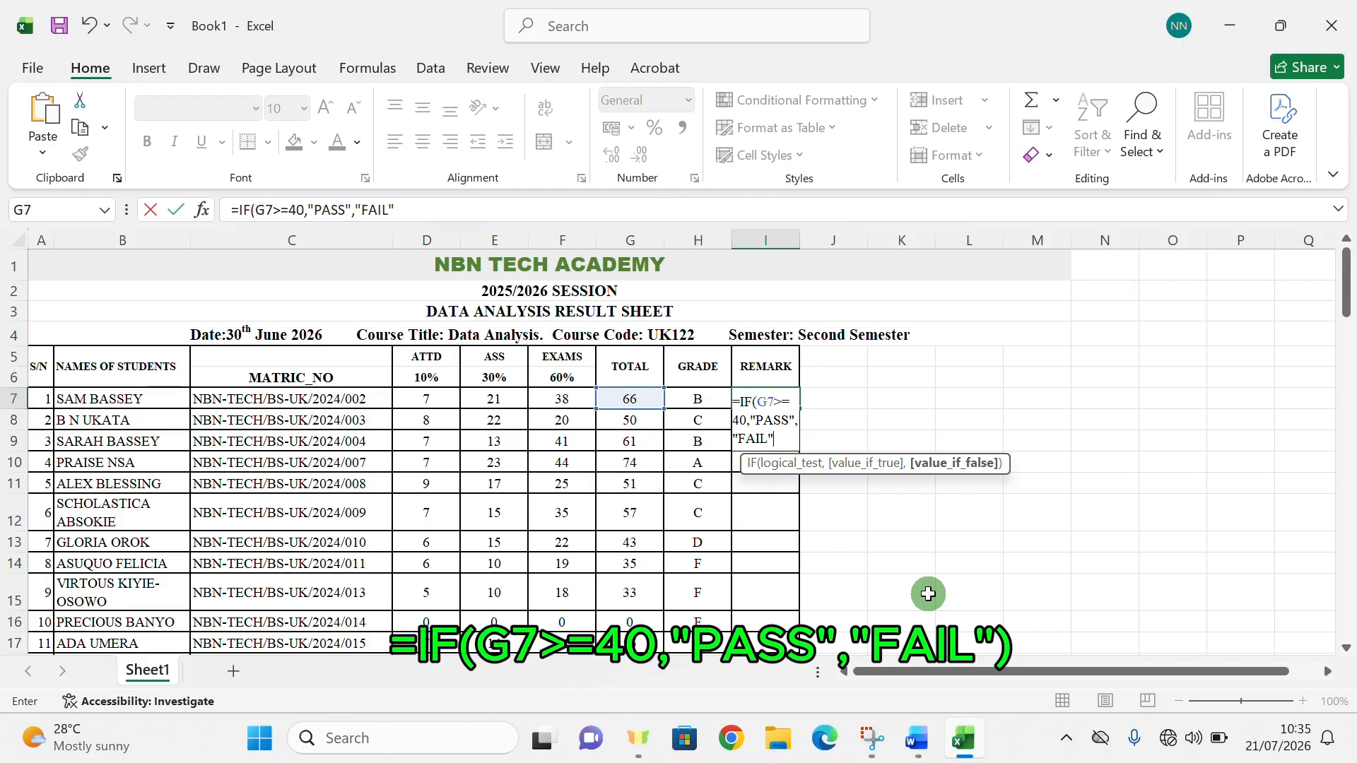
text())
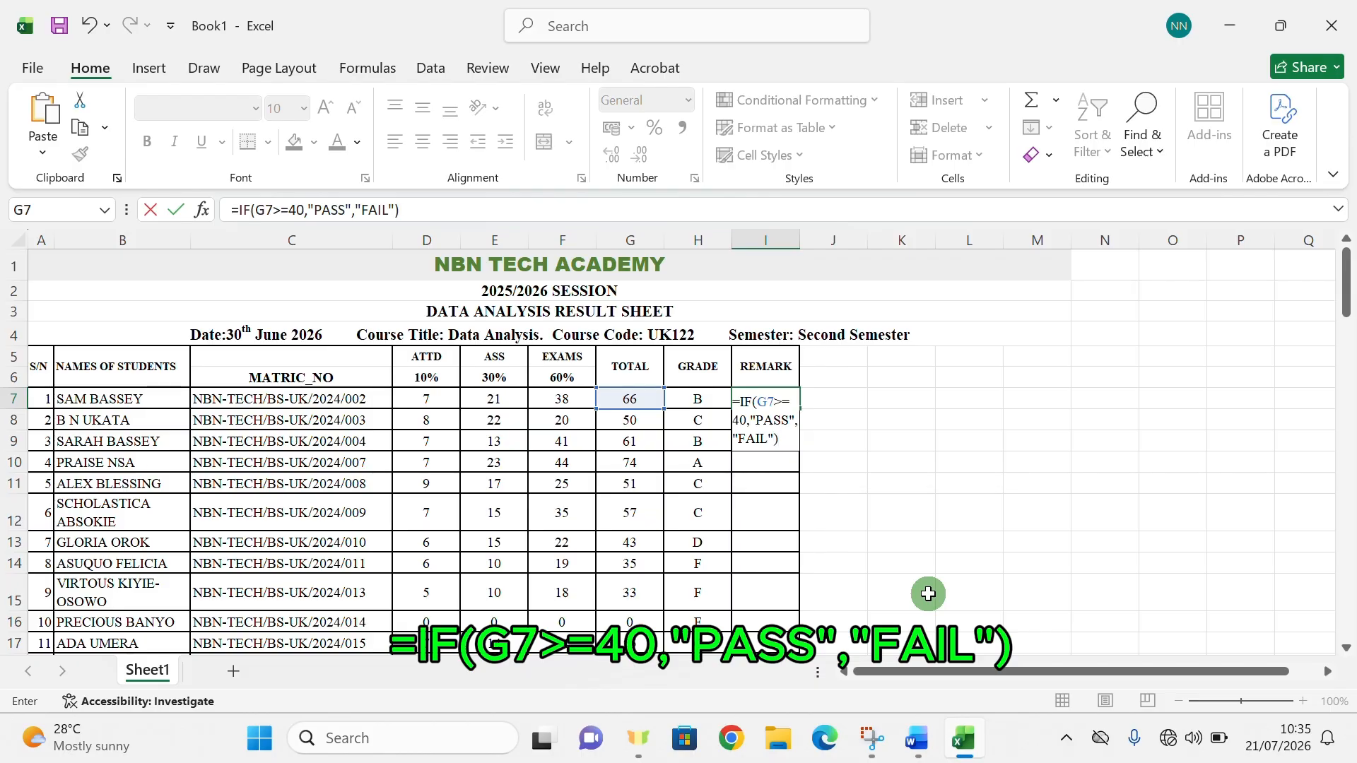
key(Return)
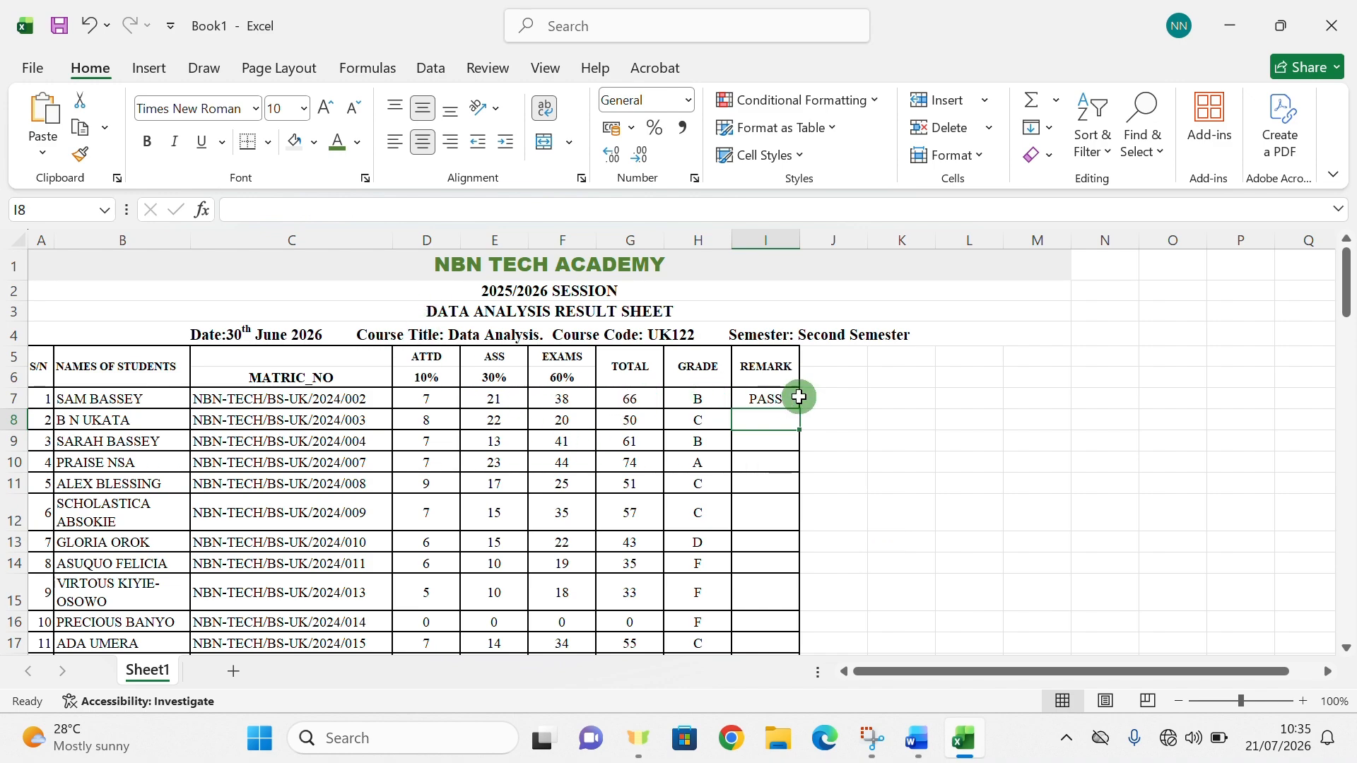
Fill the I7 remark formula down the REMARK column to the last student and check the filled cells.
click(779, 398)
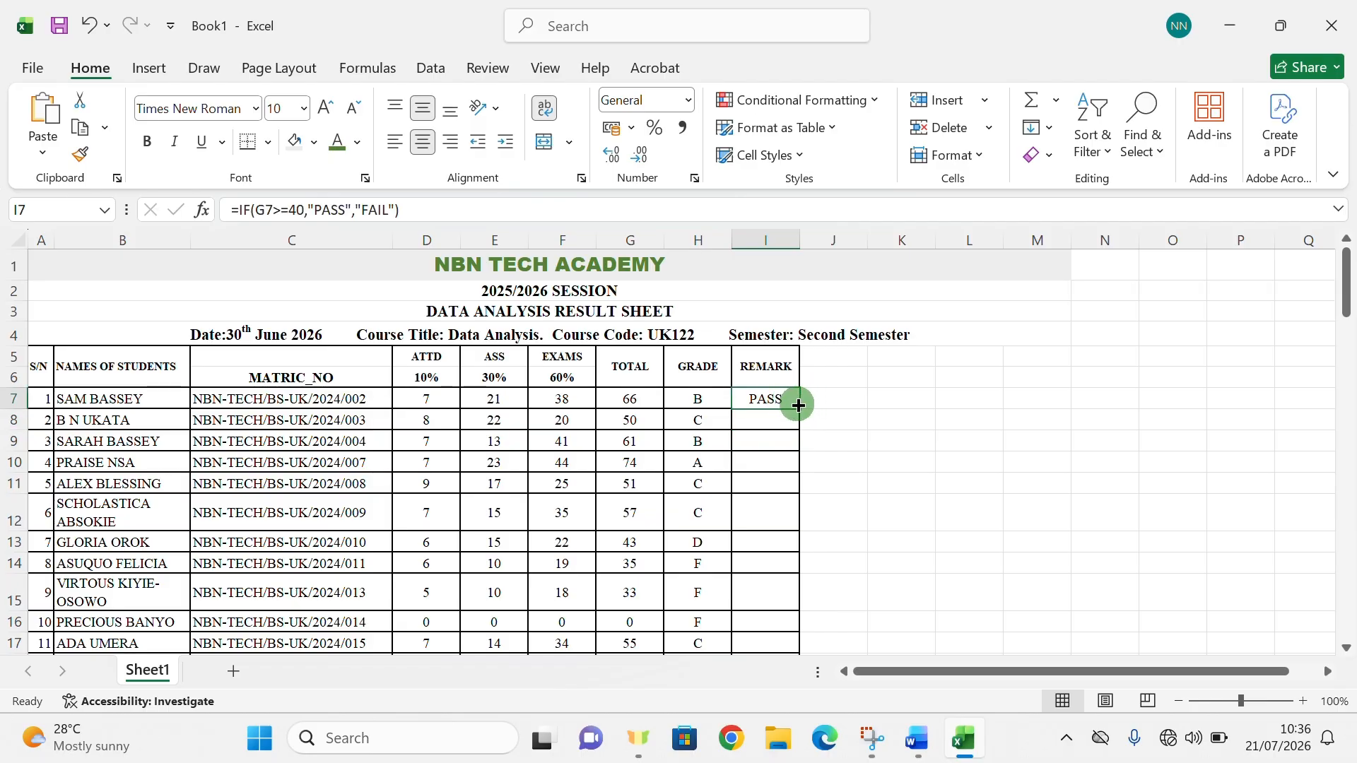
double_click(798, 404)
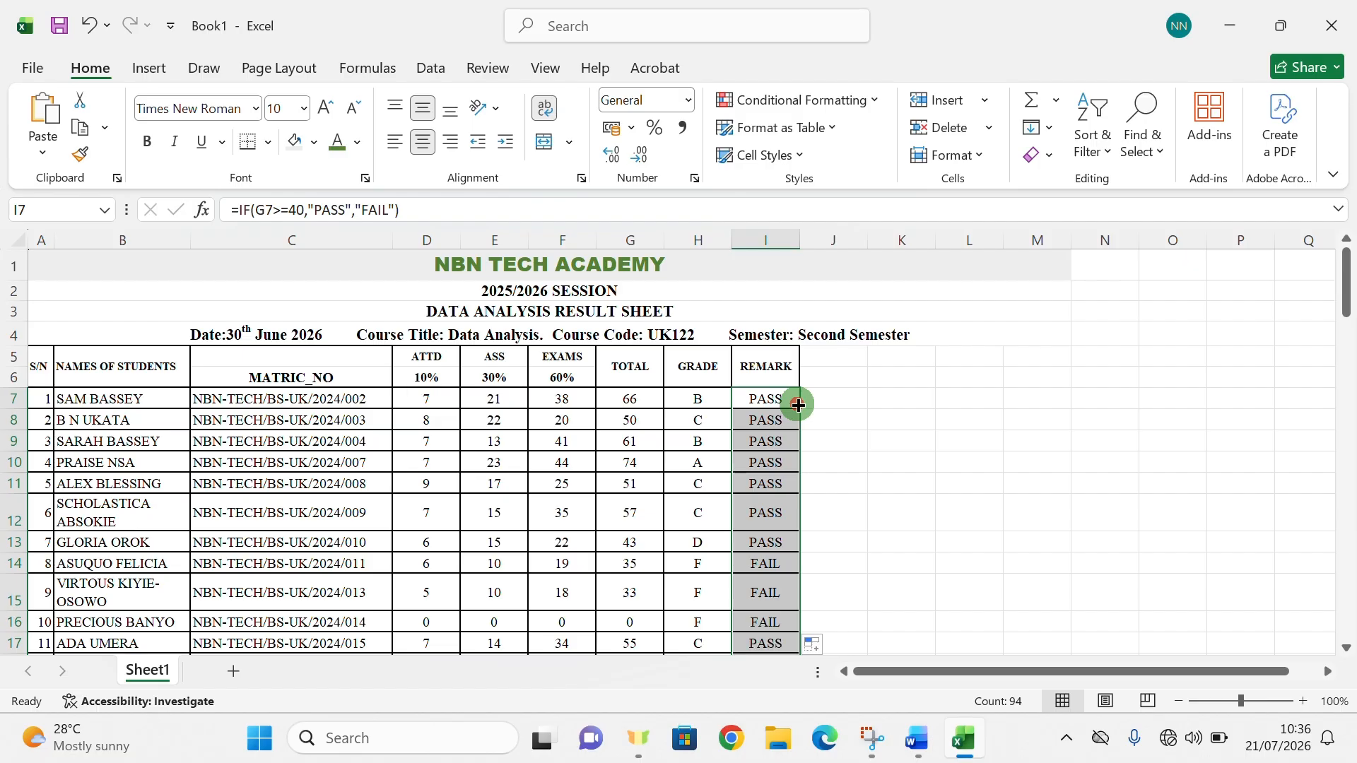
scroll(697, 443, down, 7)
scroll(697, 443, down, 20)
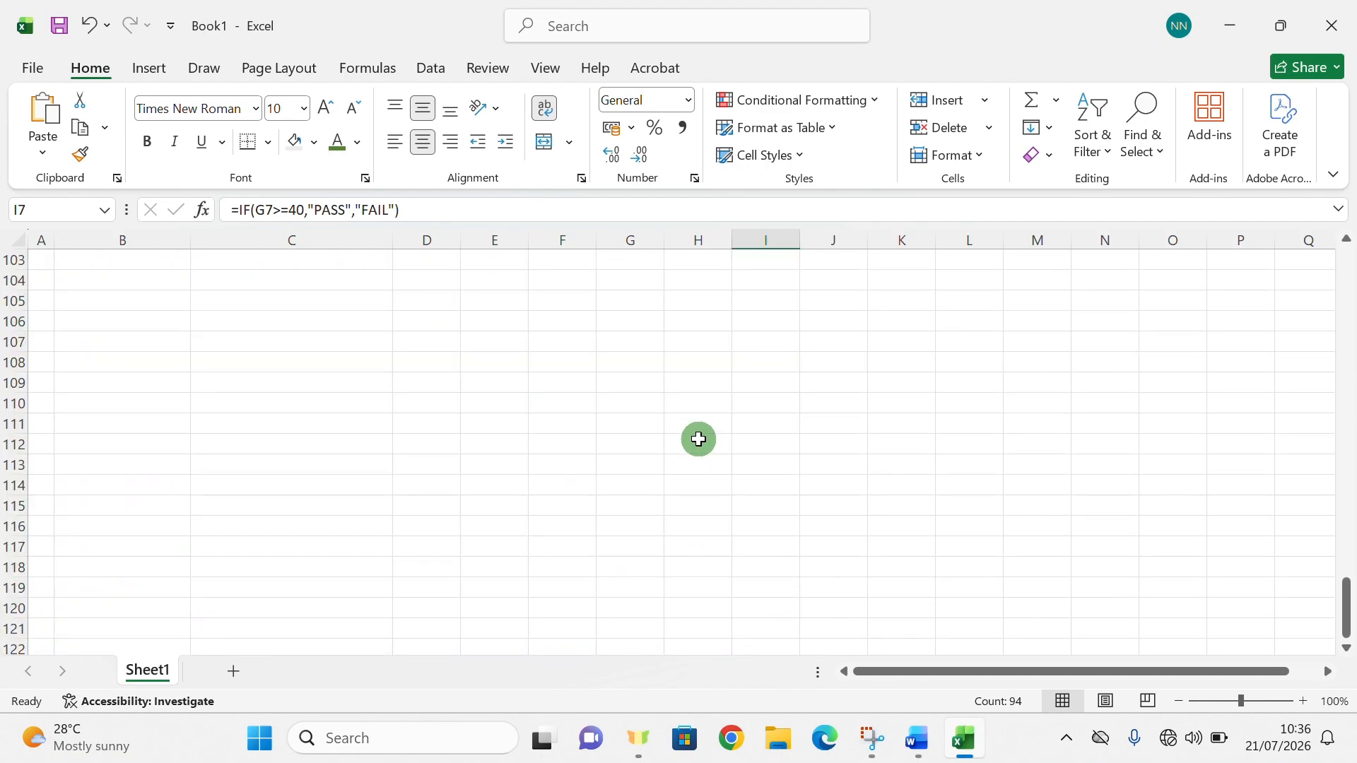
scroll(697, 439, up, 6)
scroll(698, 439, down, 8)
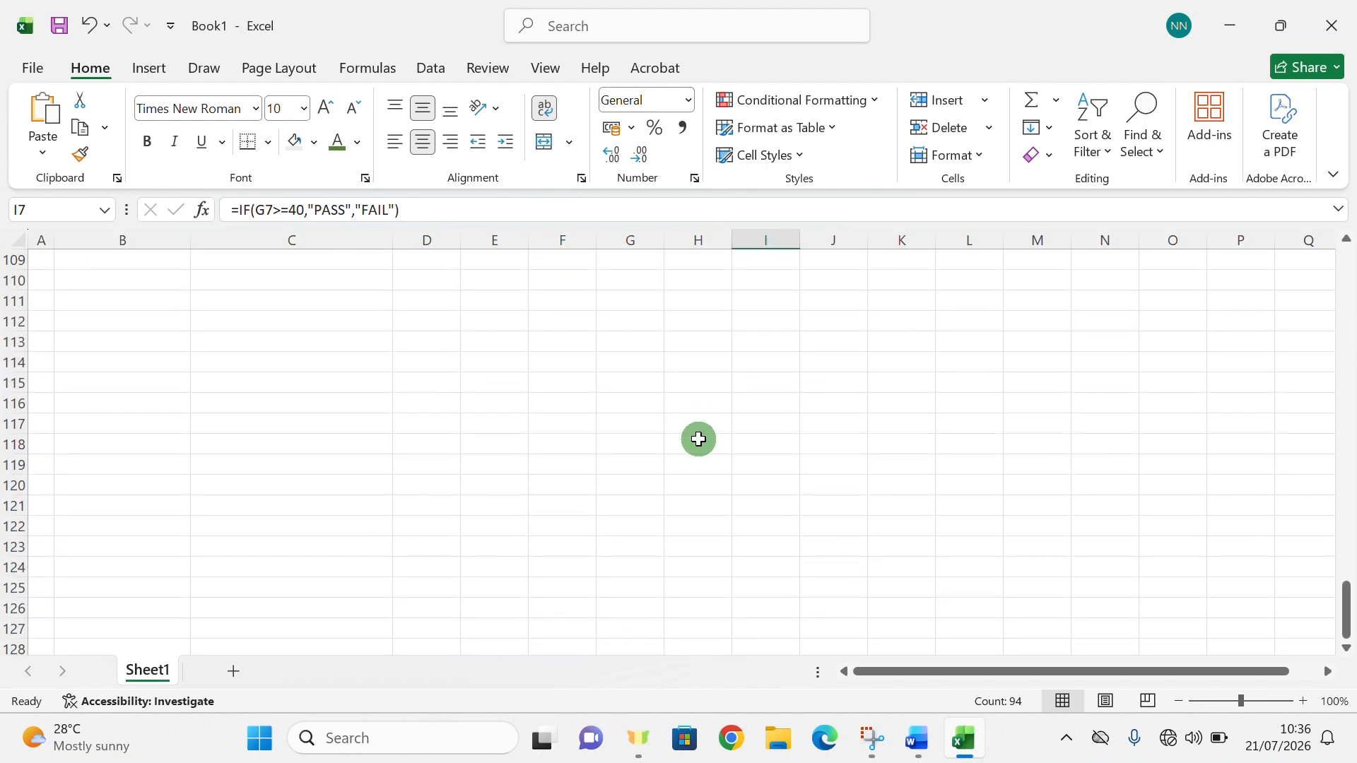
scroll(698, 438, up, 8)
scroll(742, 498, up, 3)
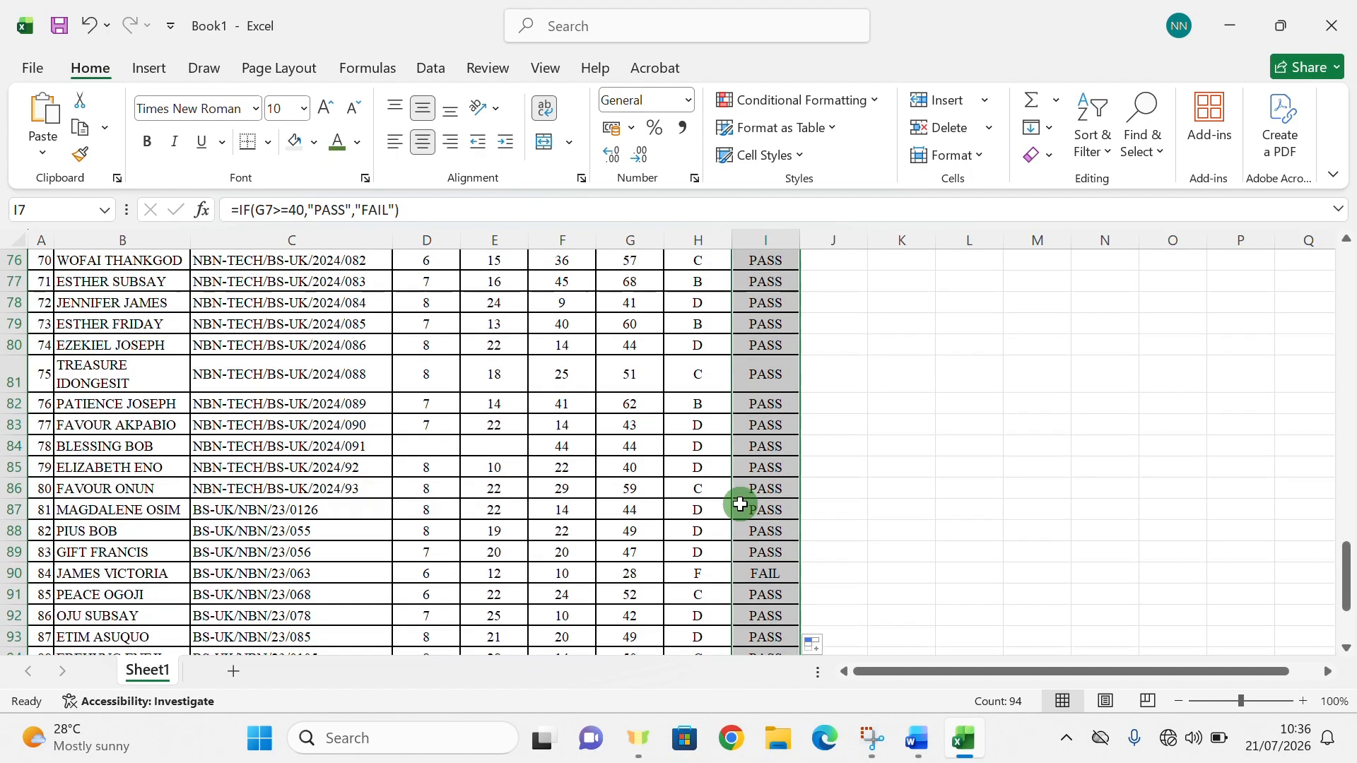
scroll(763, 615, down, 1)
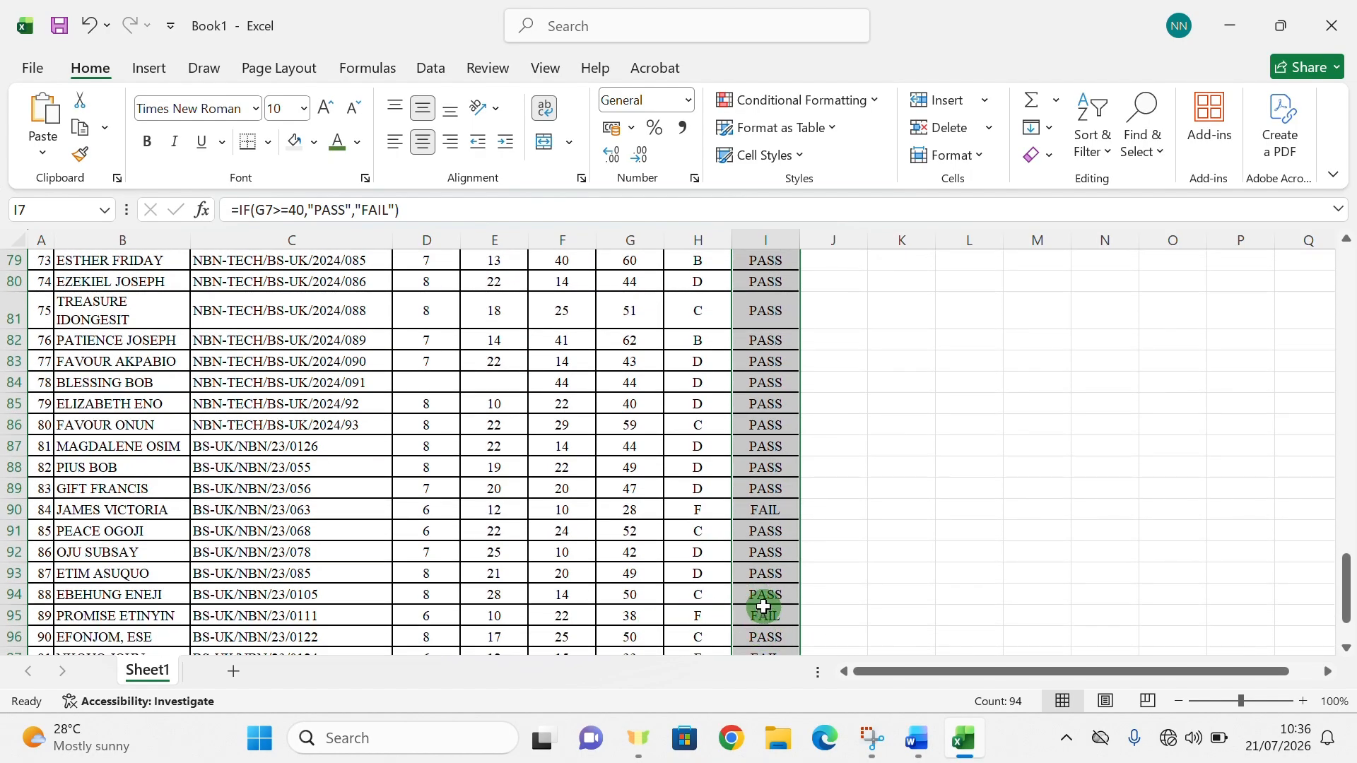
scroll(763, 606, up, 20)
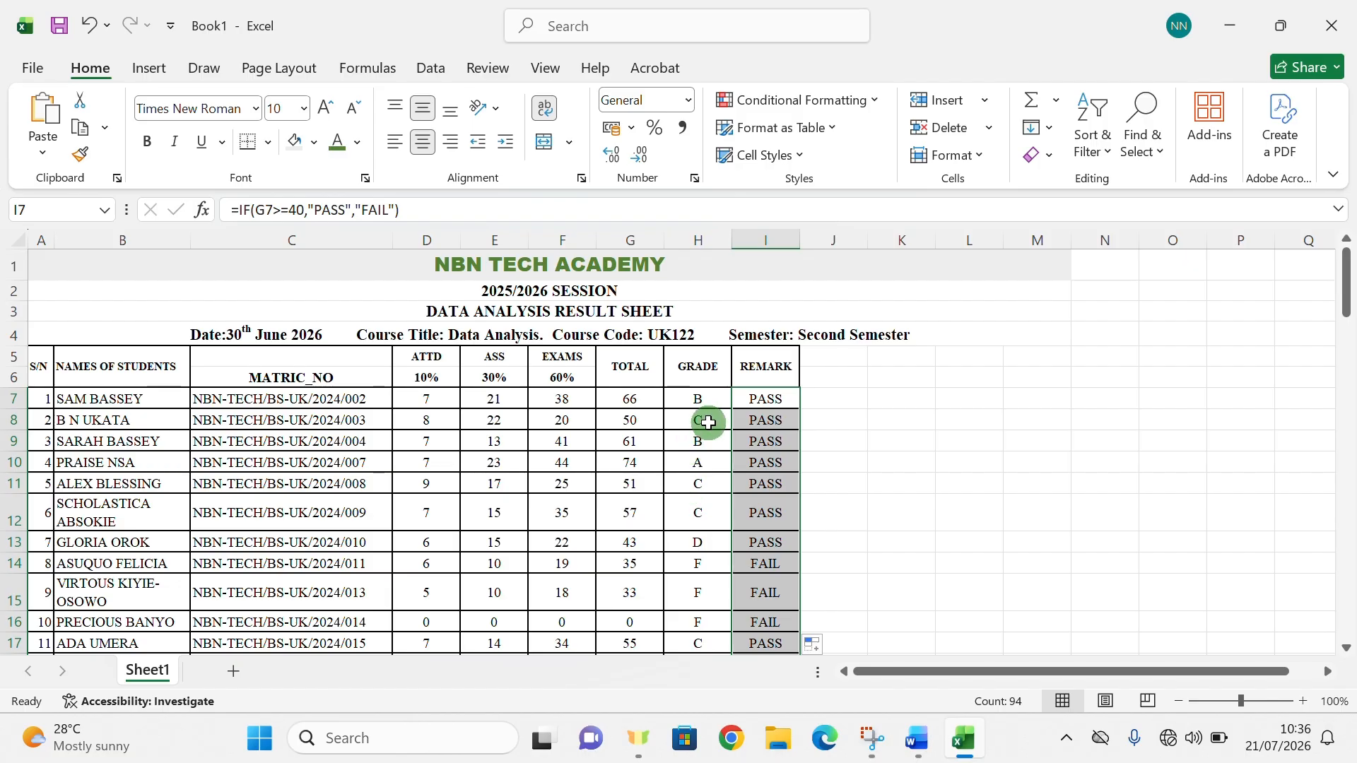
Review the remark formula in I8 and the total, grade and remark formulas in row 7, and look through the results down to row 100.
click(759, 415)
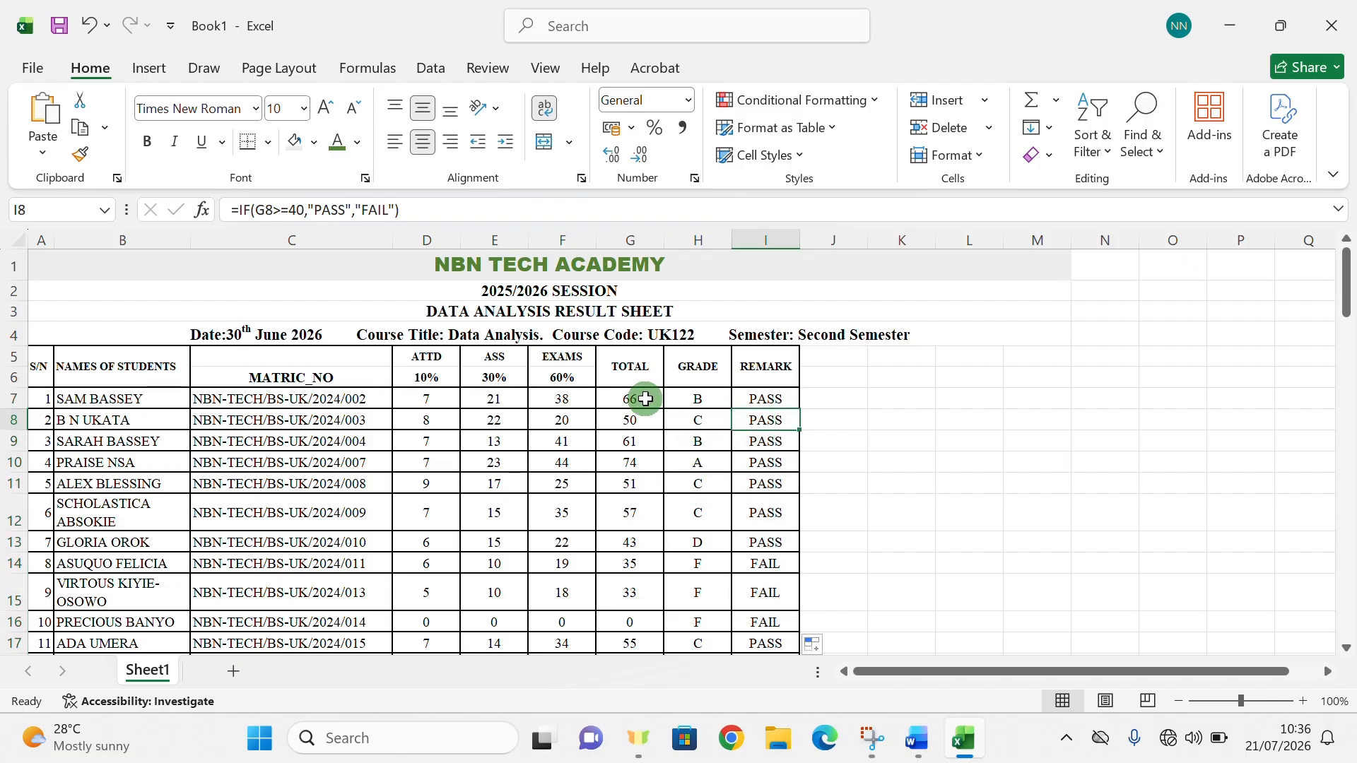
click(644, 399)
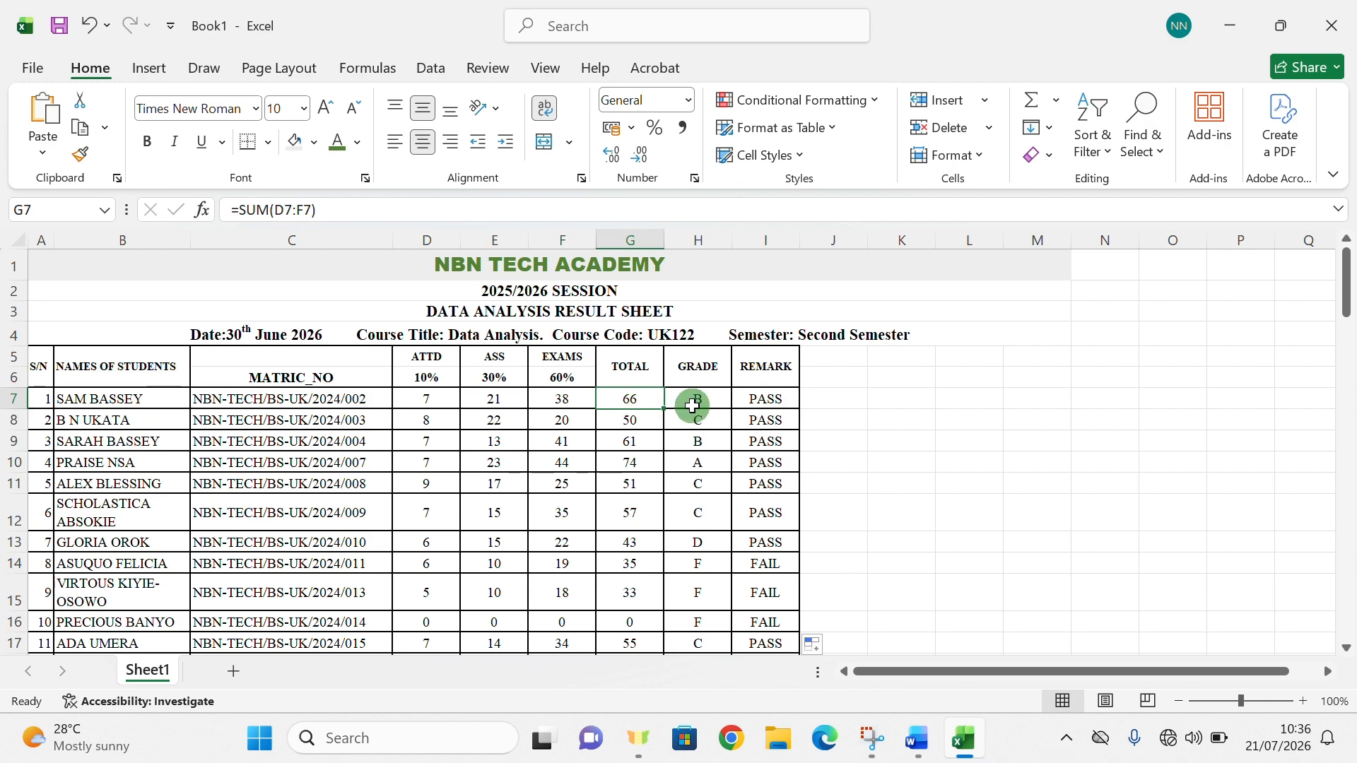
click(696, 402)
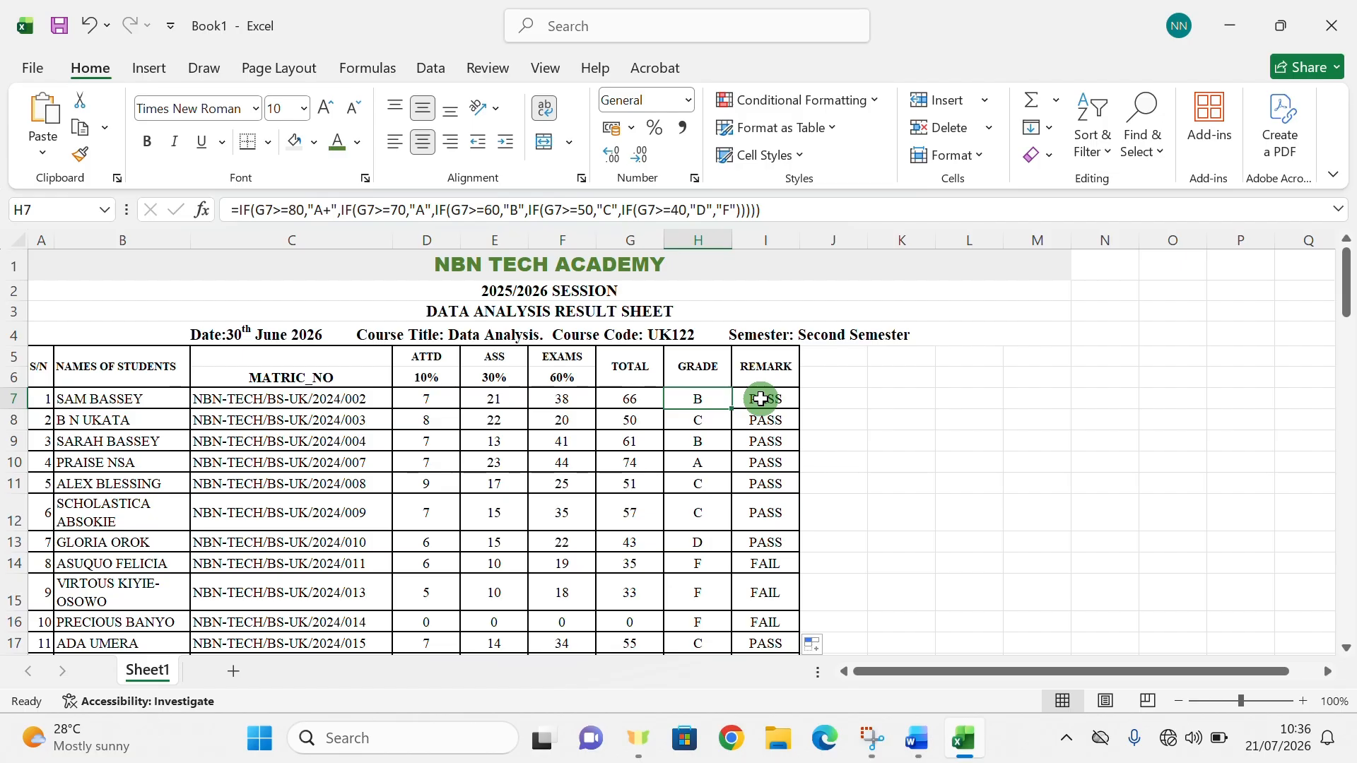
click(760, 400)
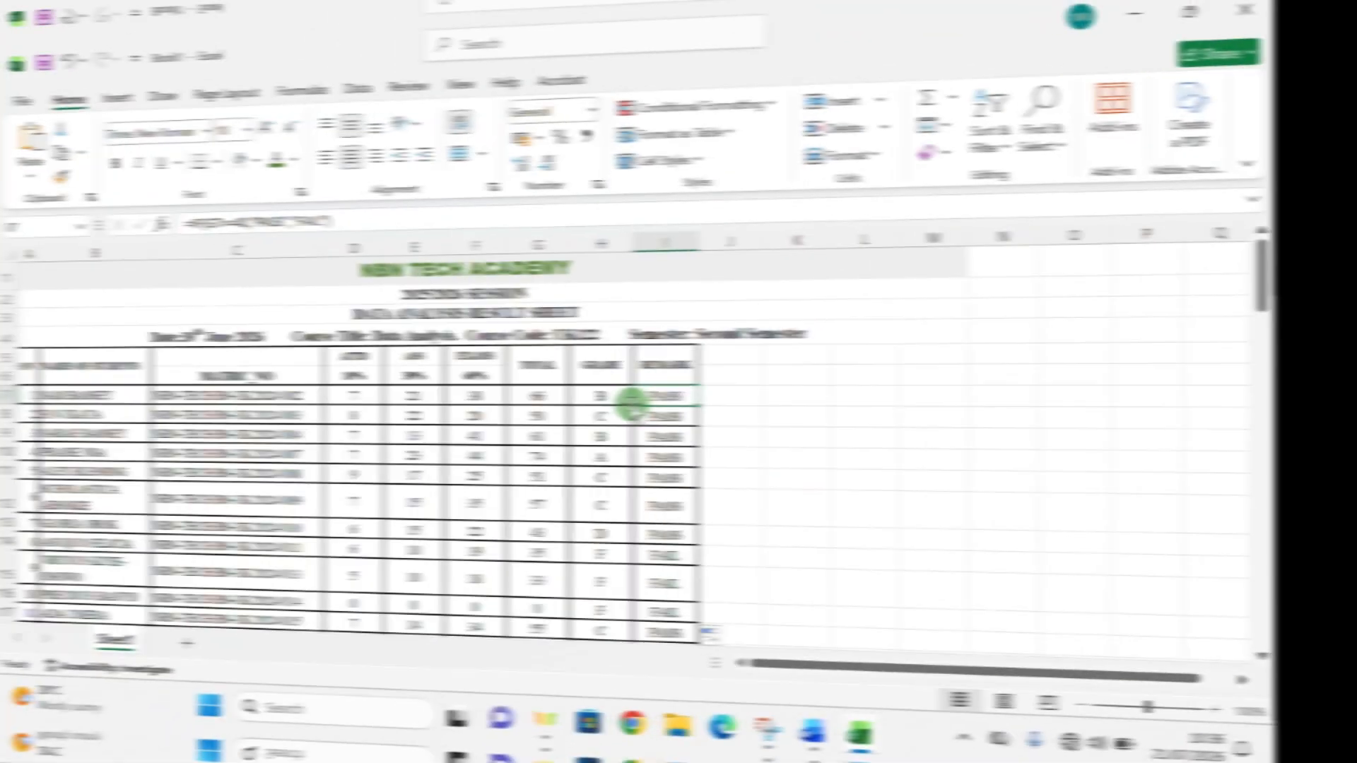
scroll(731, 408, down, 6)
scroll(731, 408, up, 6)
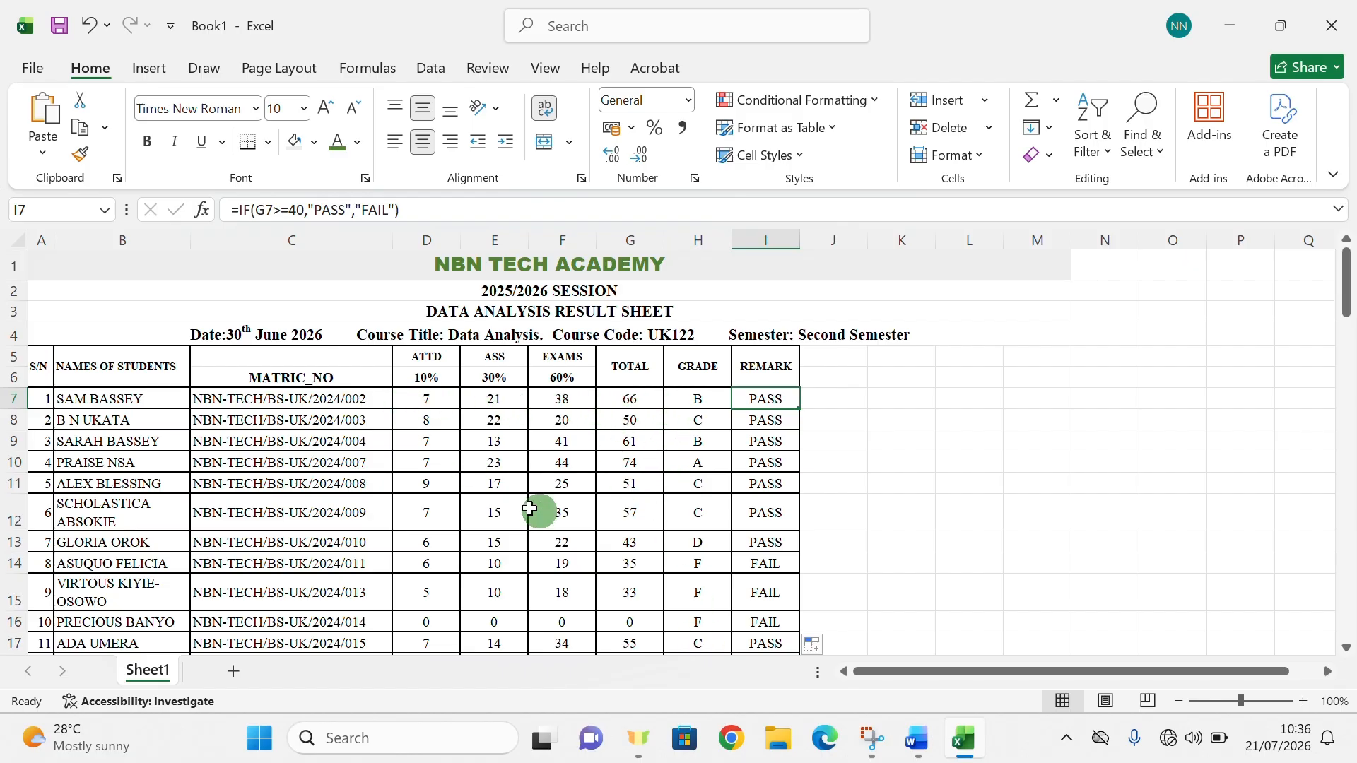
scroll(768, 464, down, 14)
scroll(754, 450, down, 19)
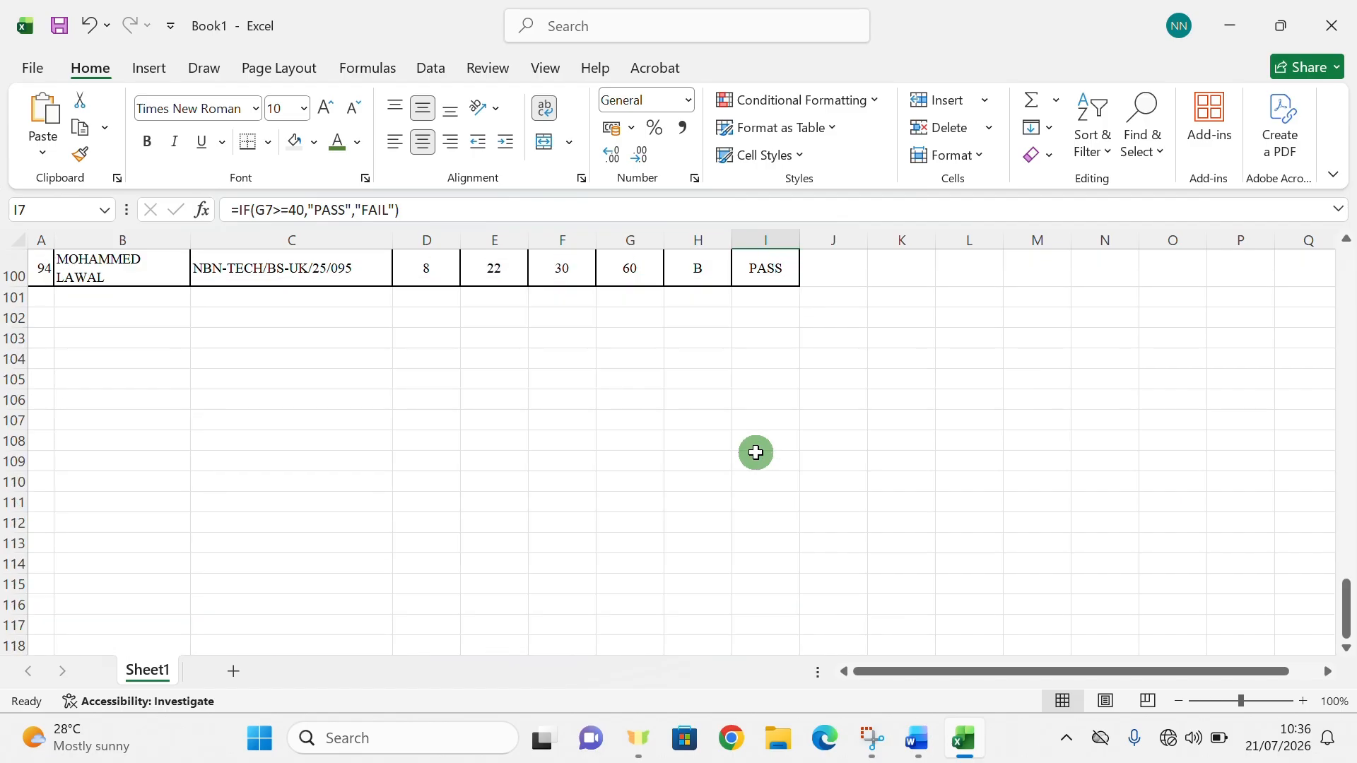
scroll(755, 438, up, 13)
scroll(754, 422, up, 7)
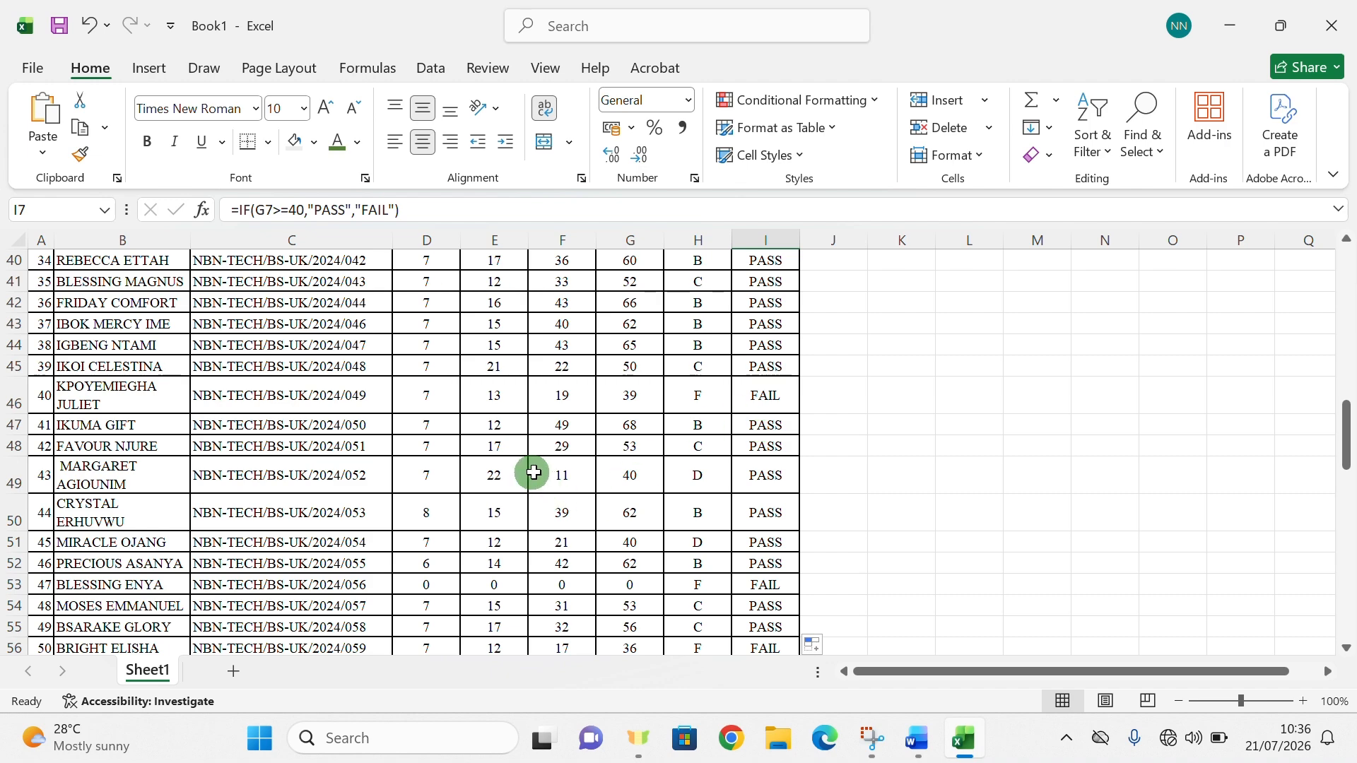
scroll(534, 472, up, 13)
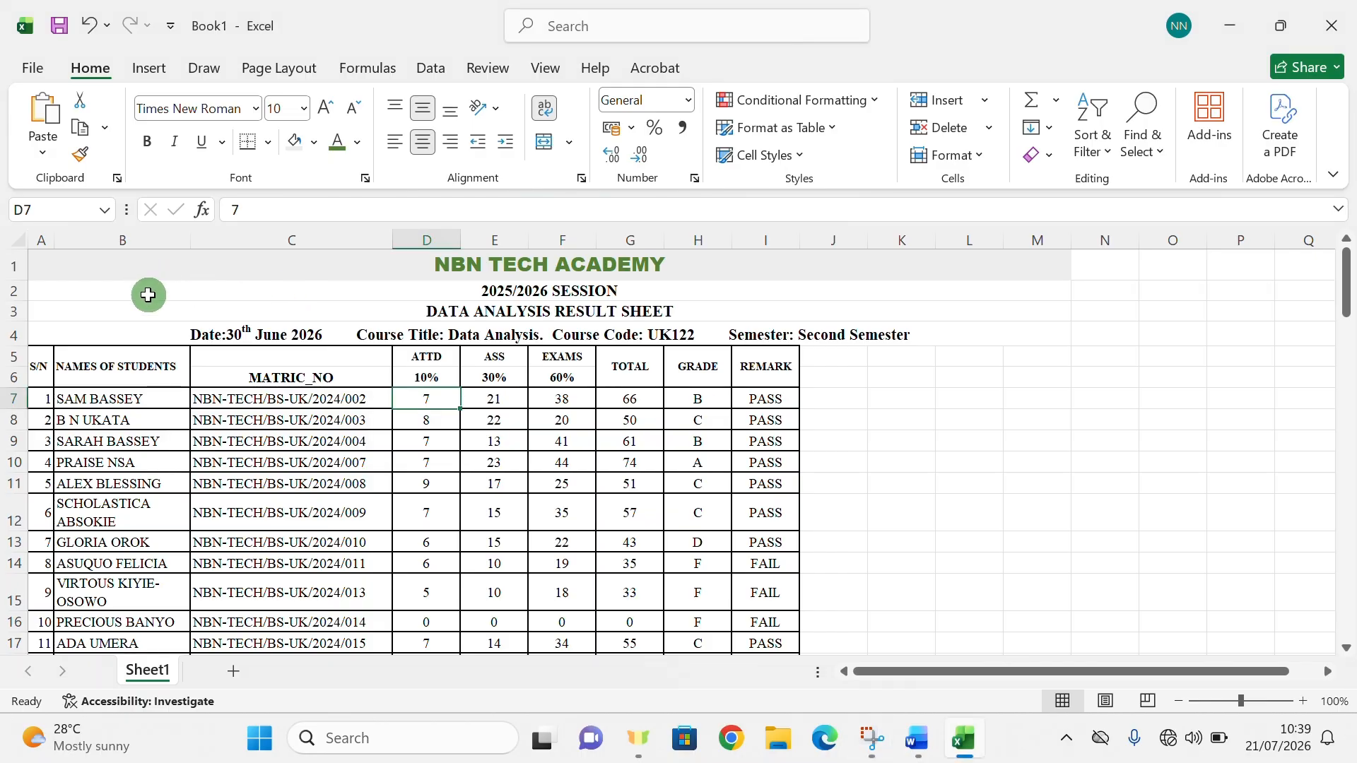
Set the "2025/2026 SESSION" heading in row 2 to font size 12 and colour its text standard green.
click(148, 296)
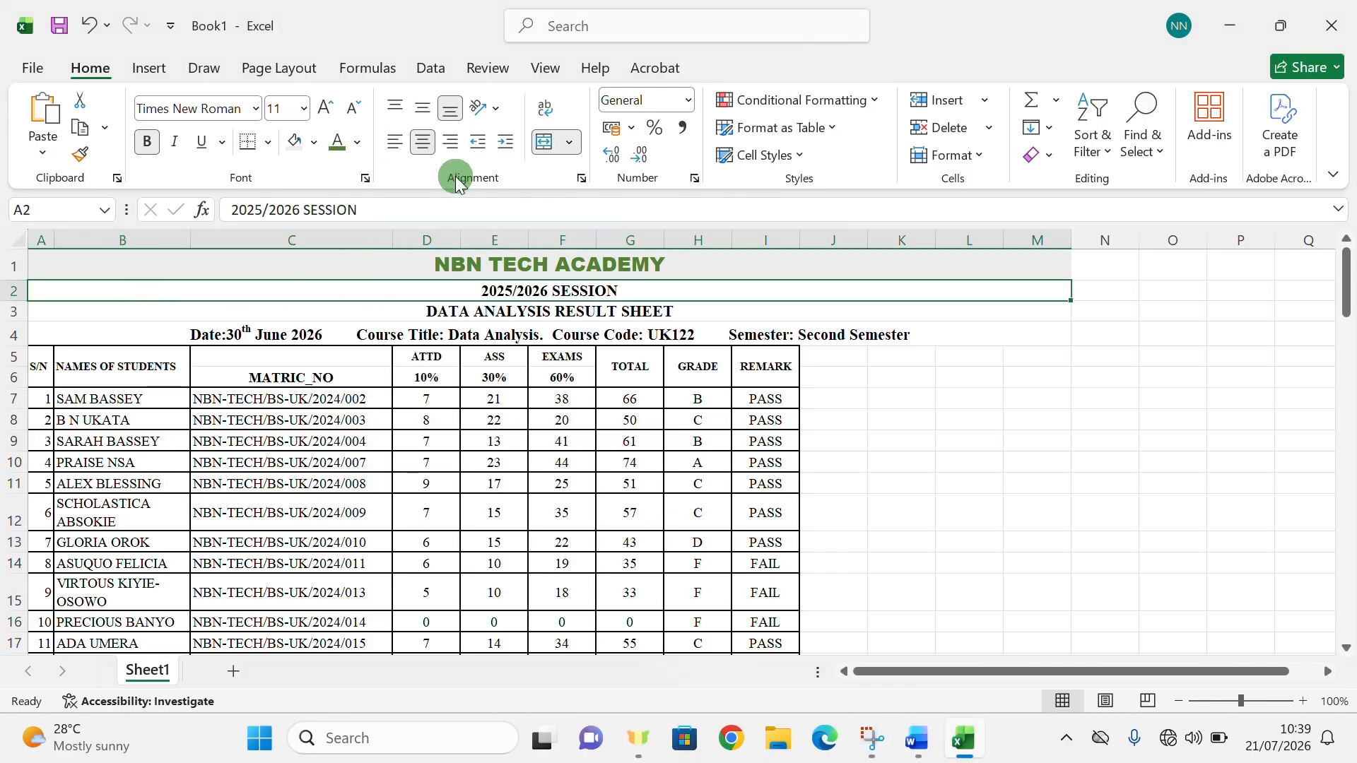
click(328, 109)
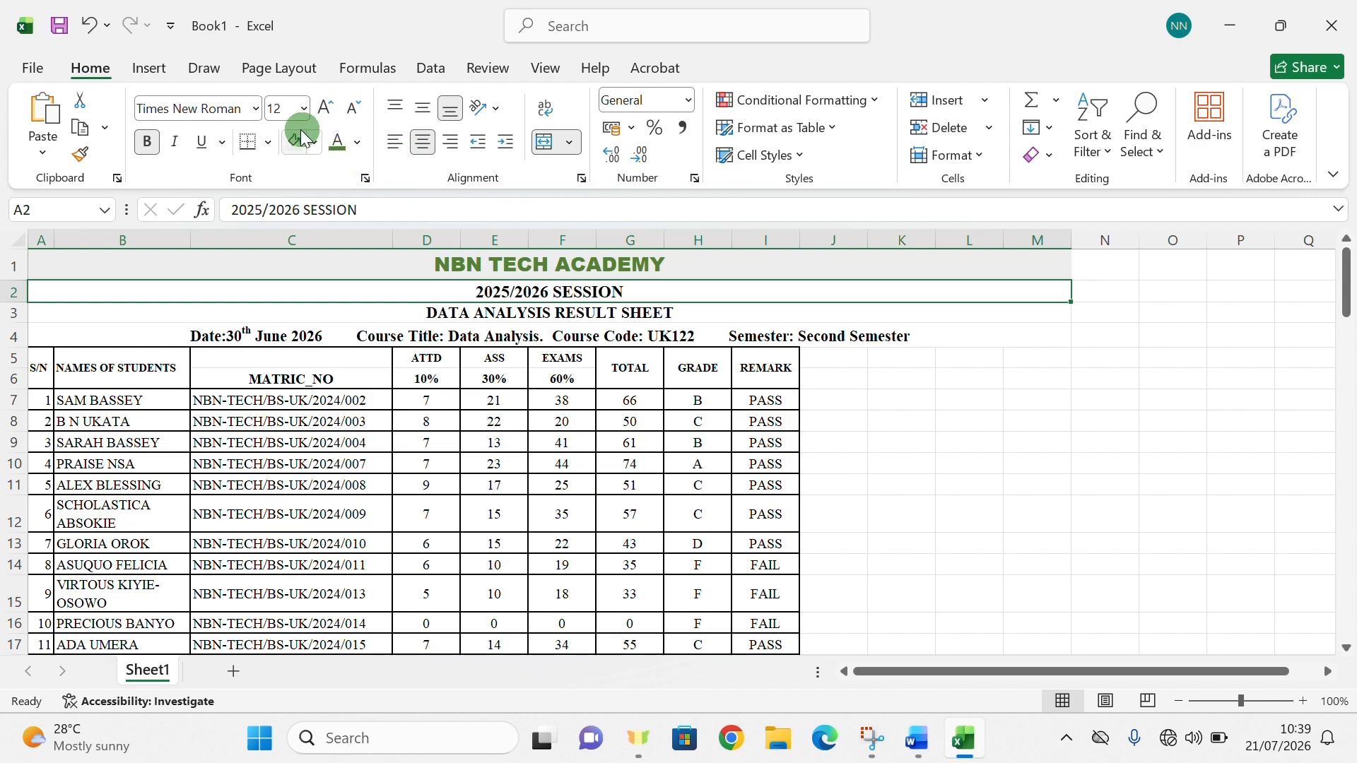
click(357, 143)
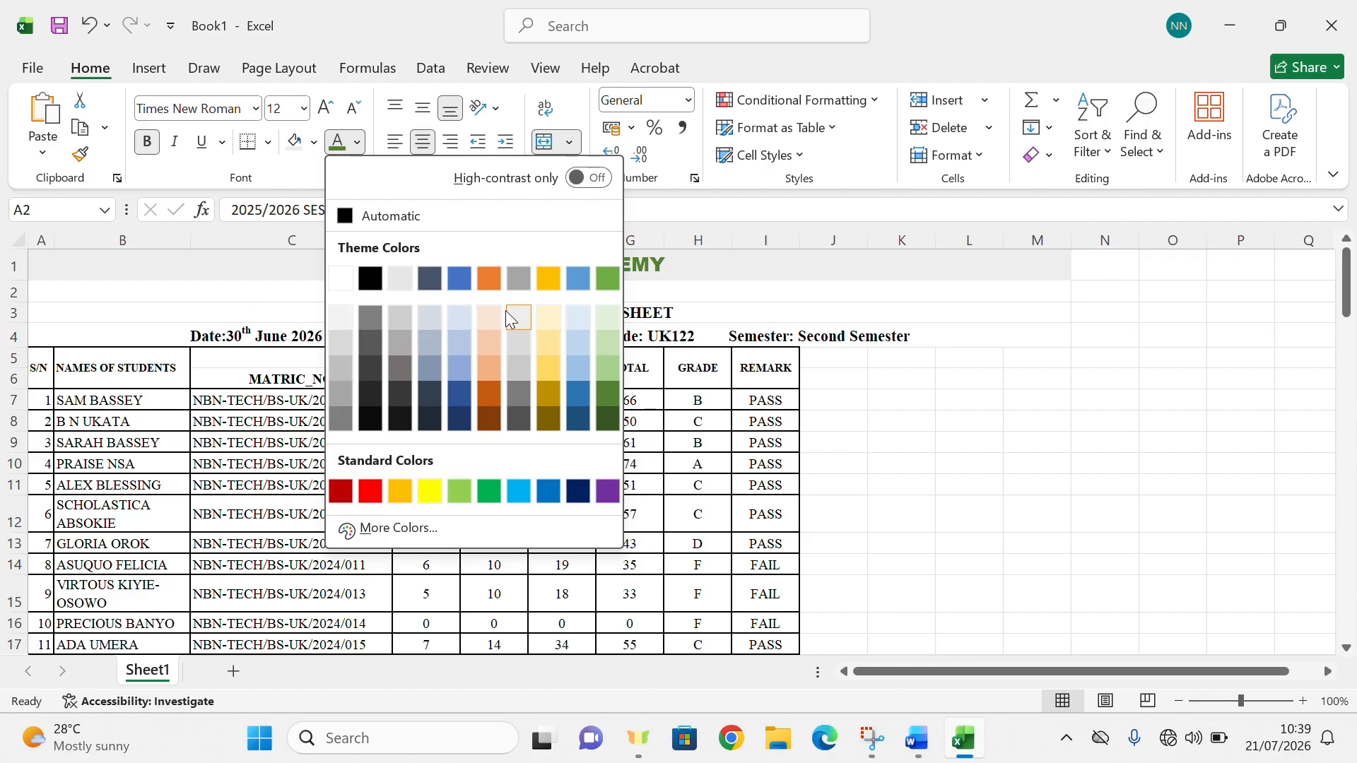
click(488, 317)
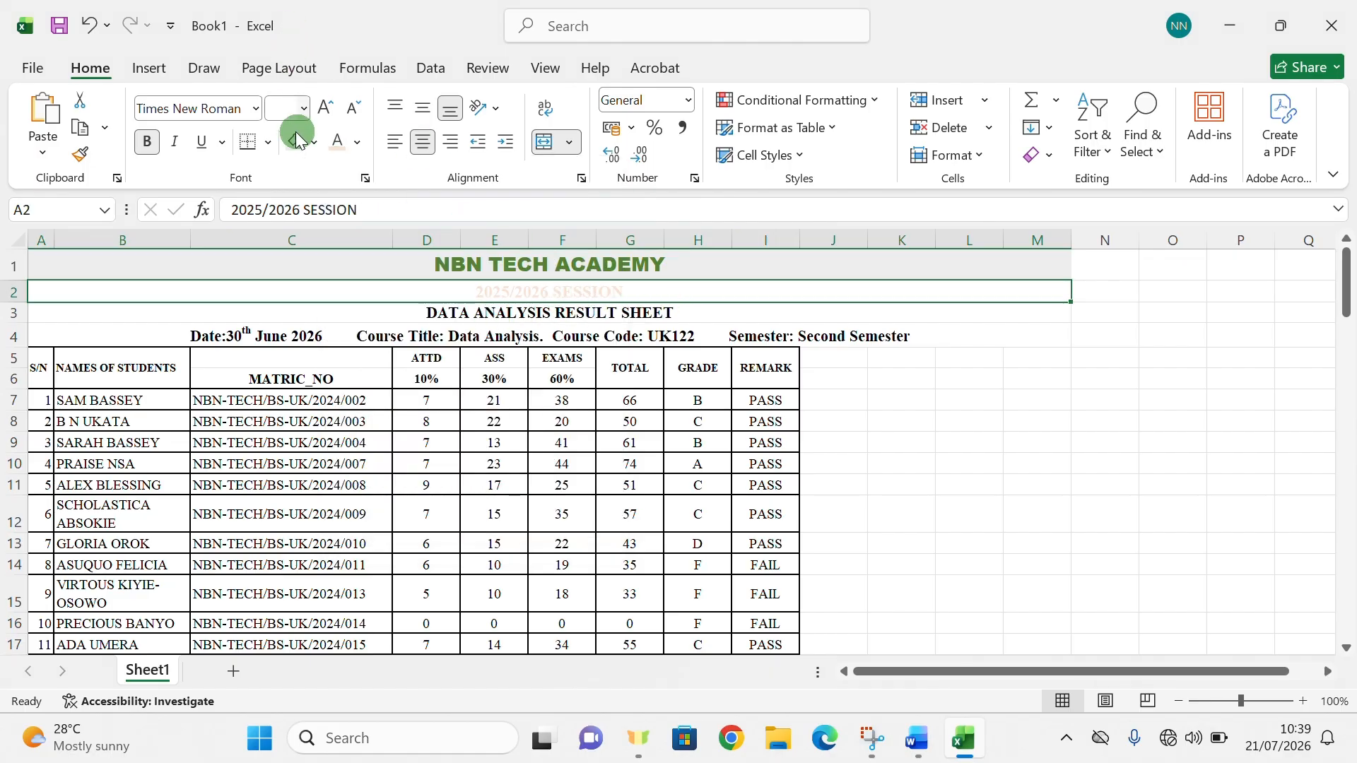
click(357, 142)
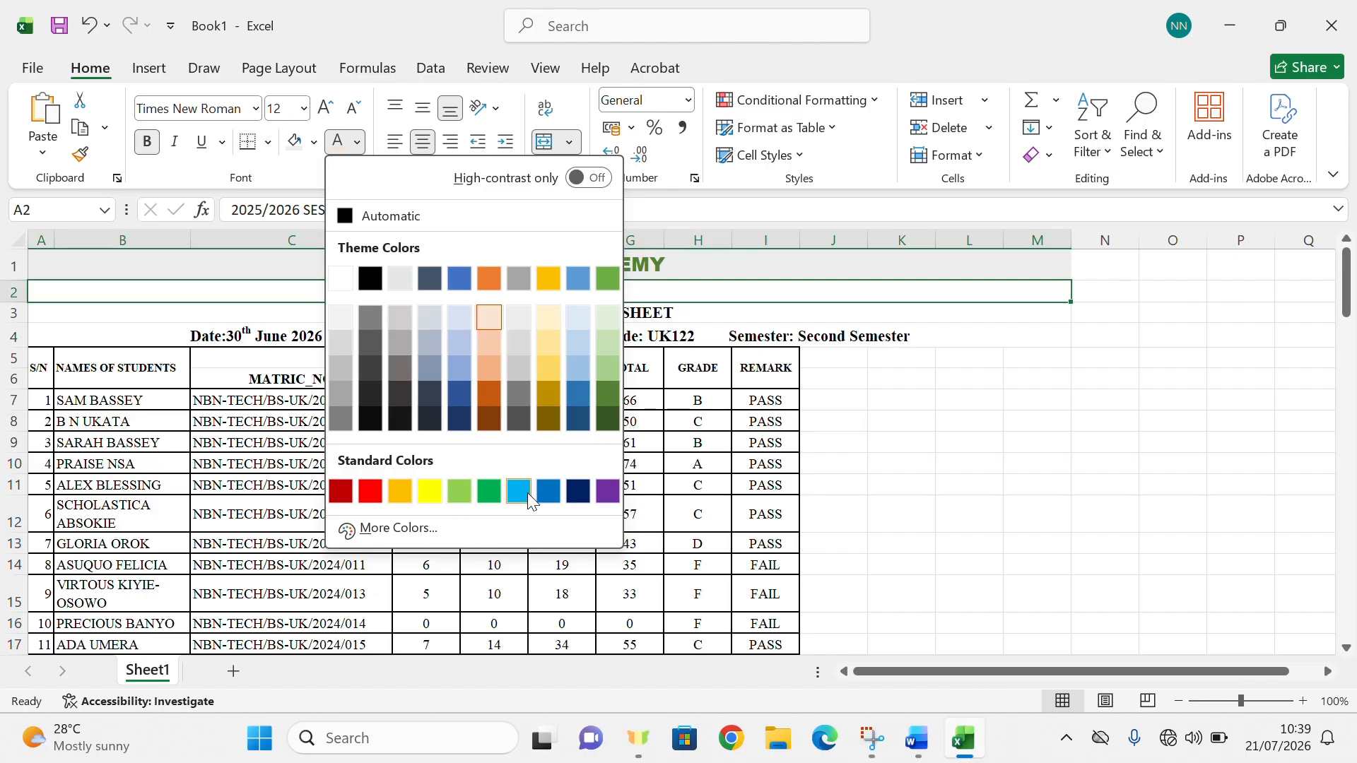
click(489, 494)
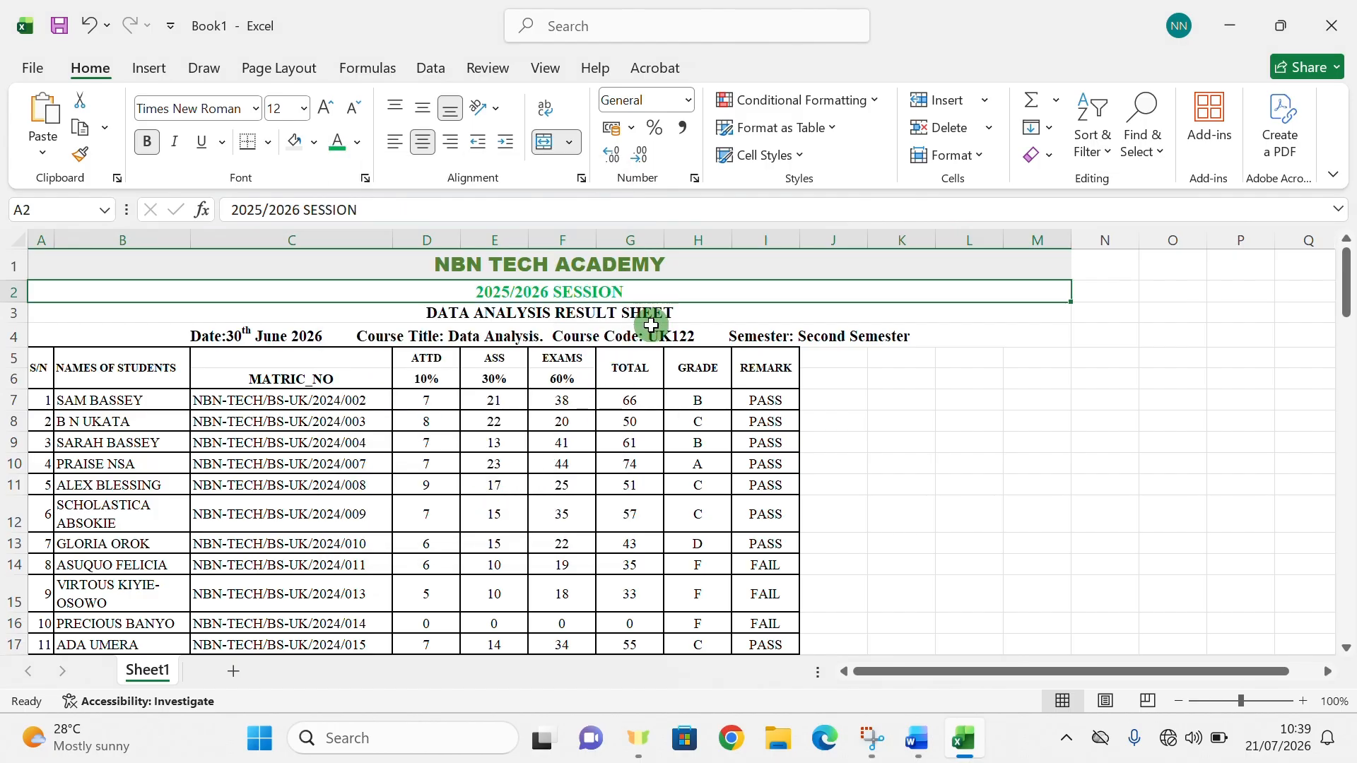
Colour the "DATA ANALYSIS RESULT SHEET" heading text in row 3 standard green.
click(649, 318)
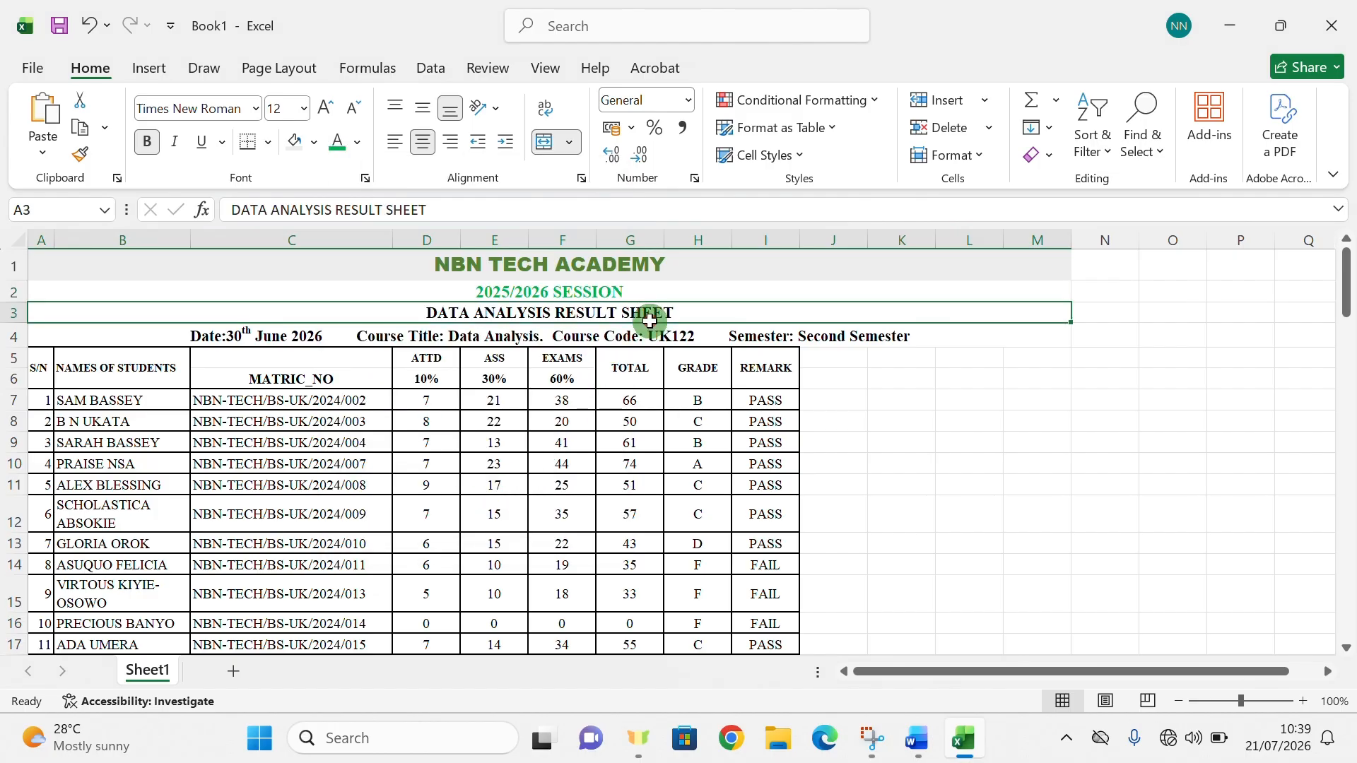
click(365, 150)
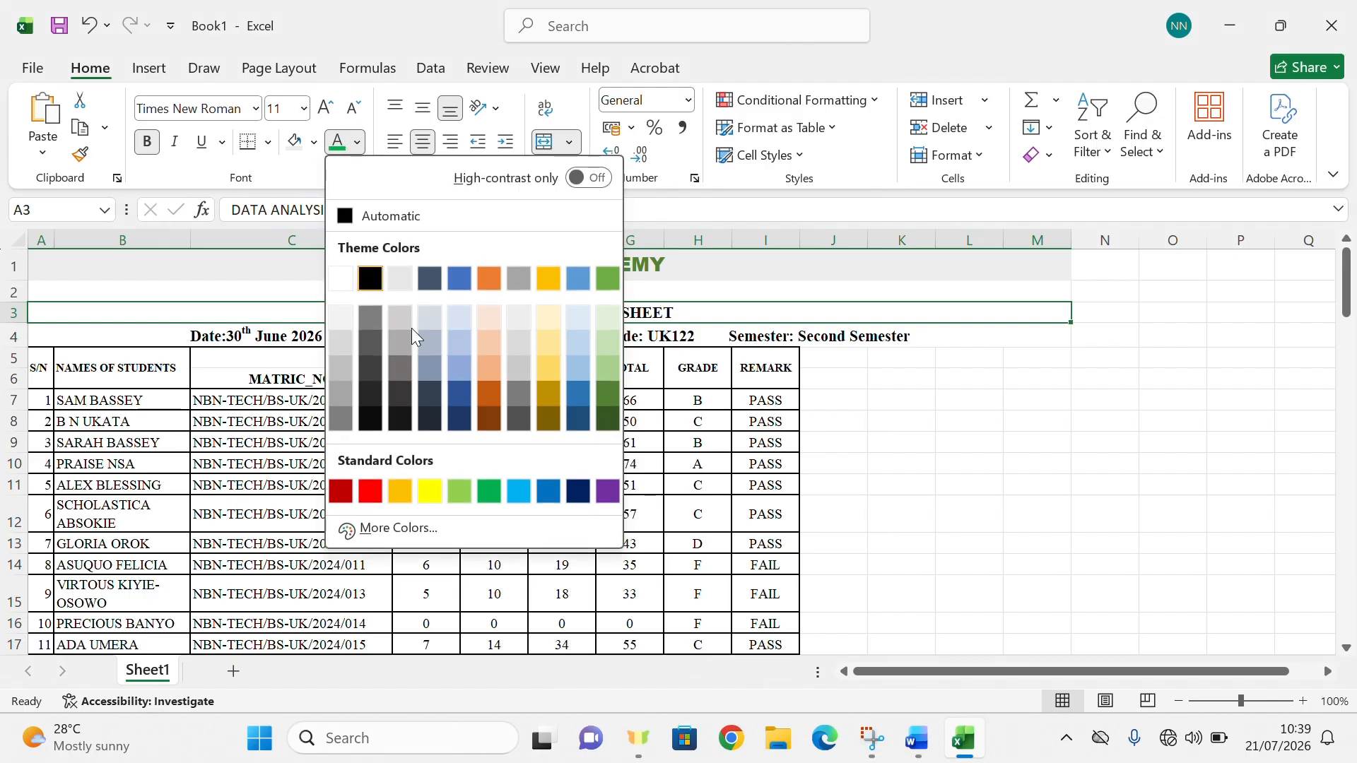
click(490, 495)
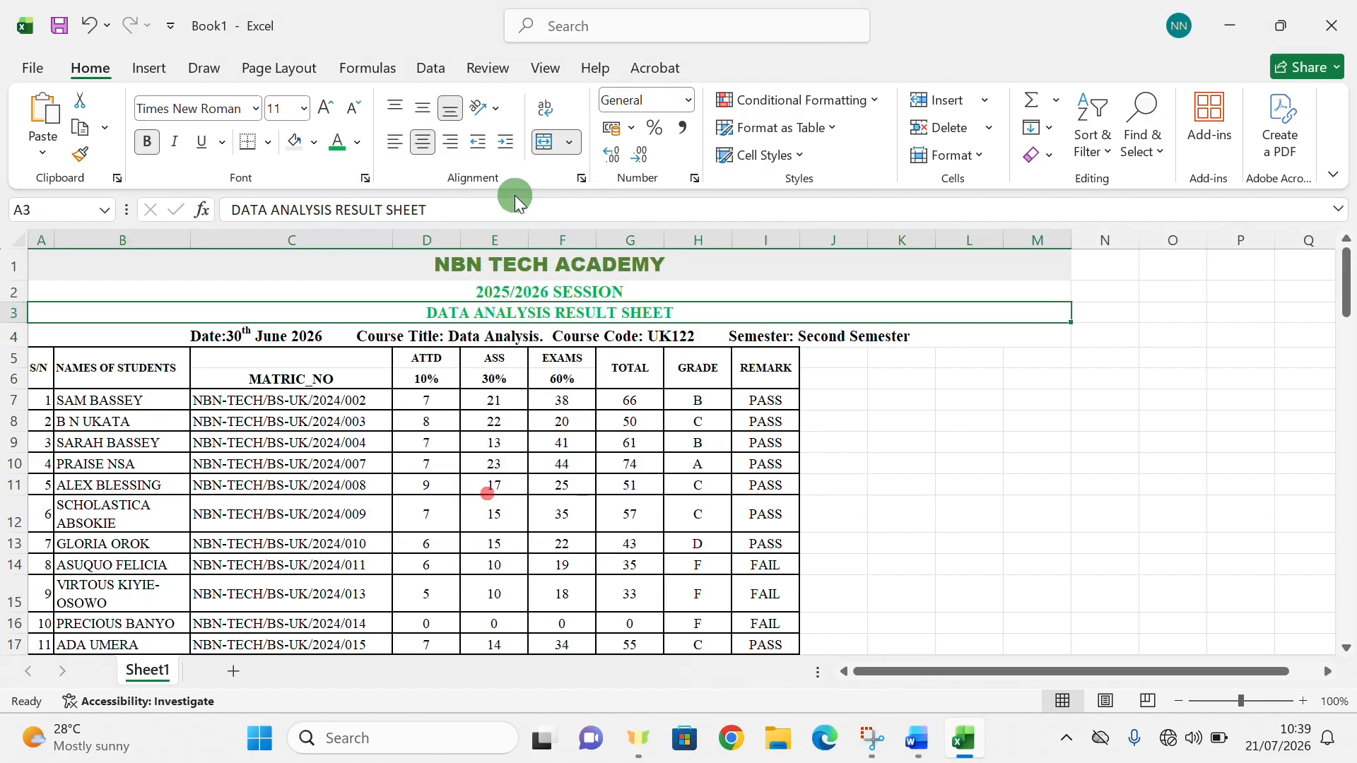
Colour the date, course title and semester line in row 4 standard green.
click(522, 335)
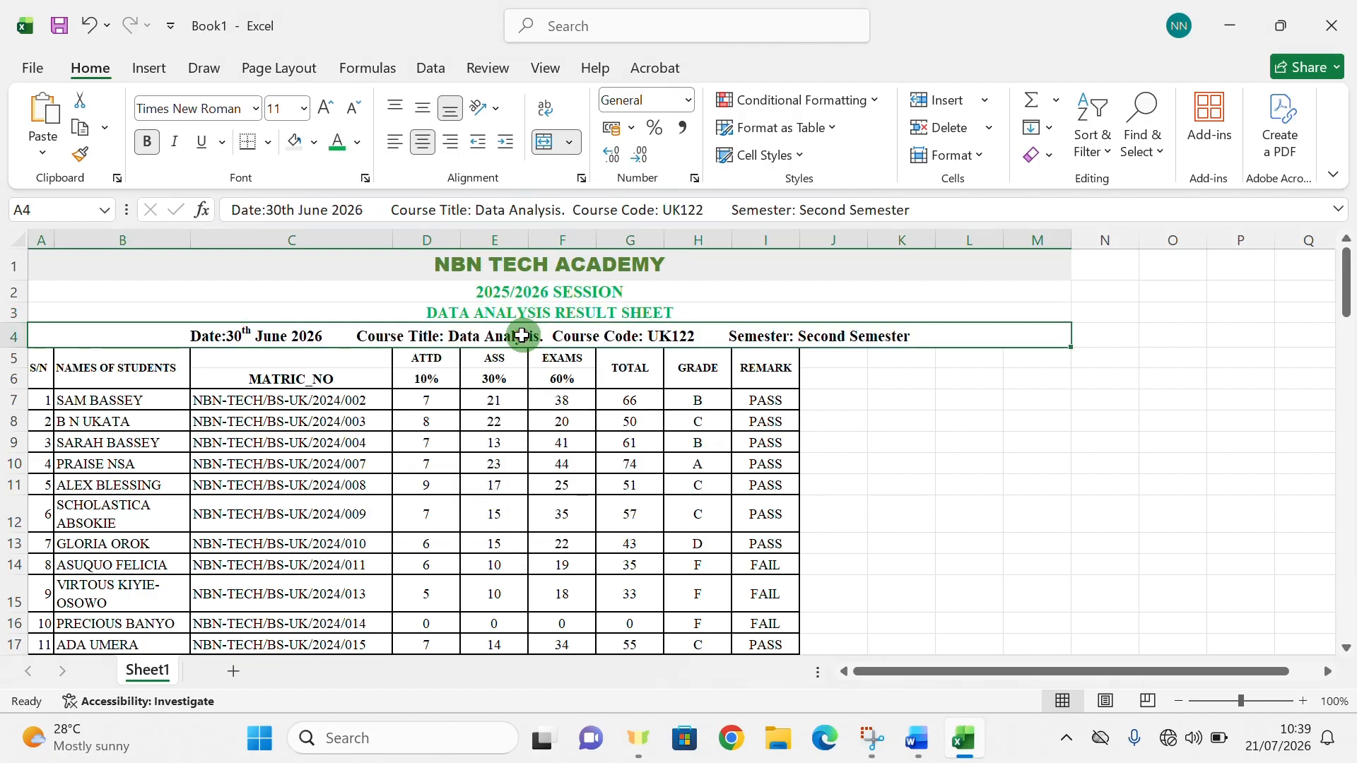
click(337, 141)
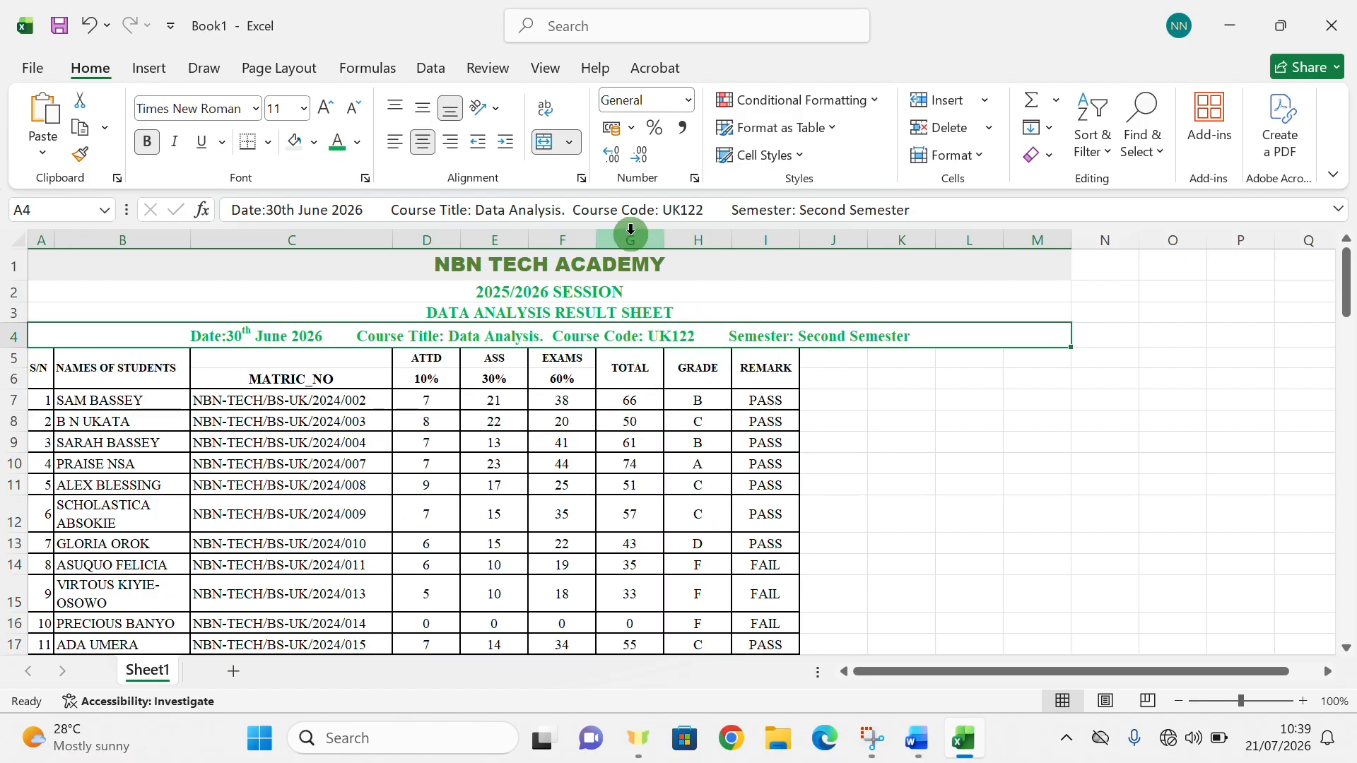
Apply the Green - Yellow colour scale conditional formatting to the TOTAL column G.
click(630, 228)
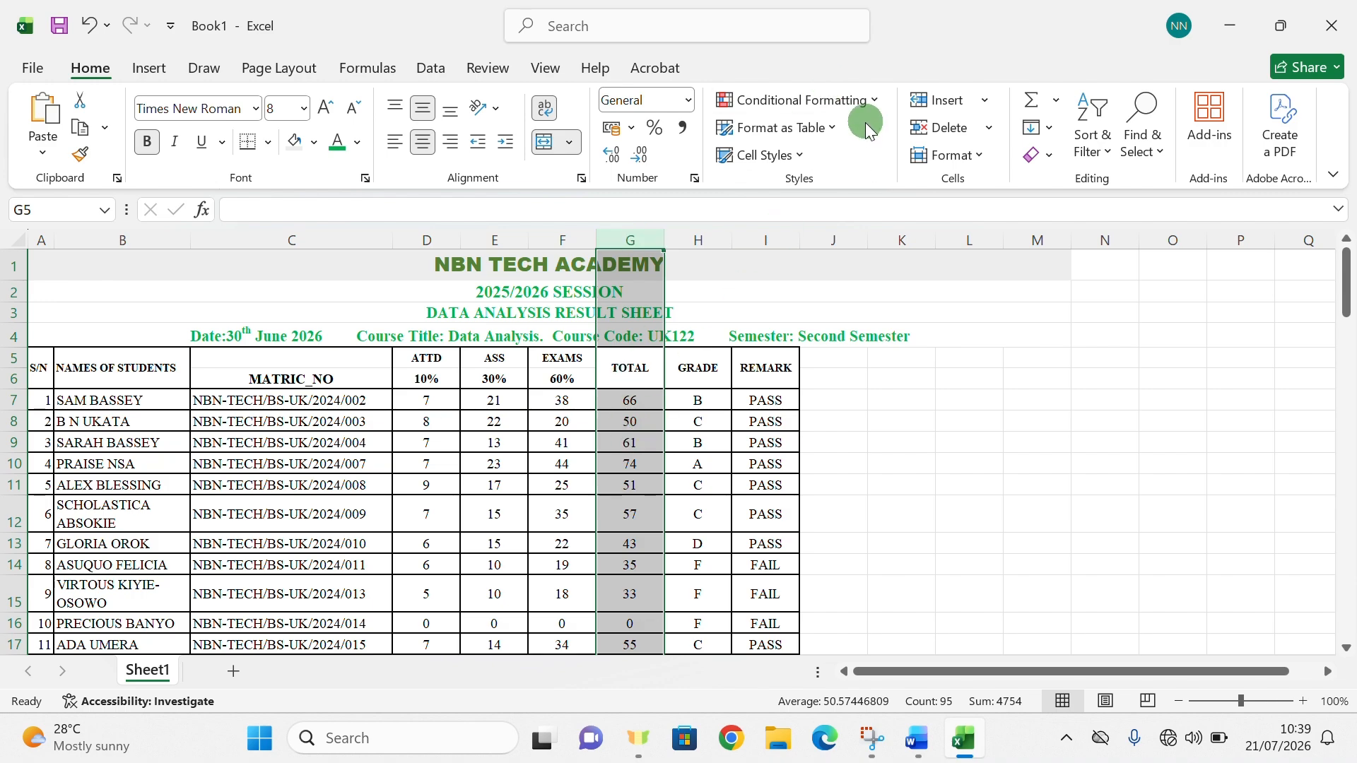
click(876, 101)
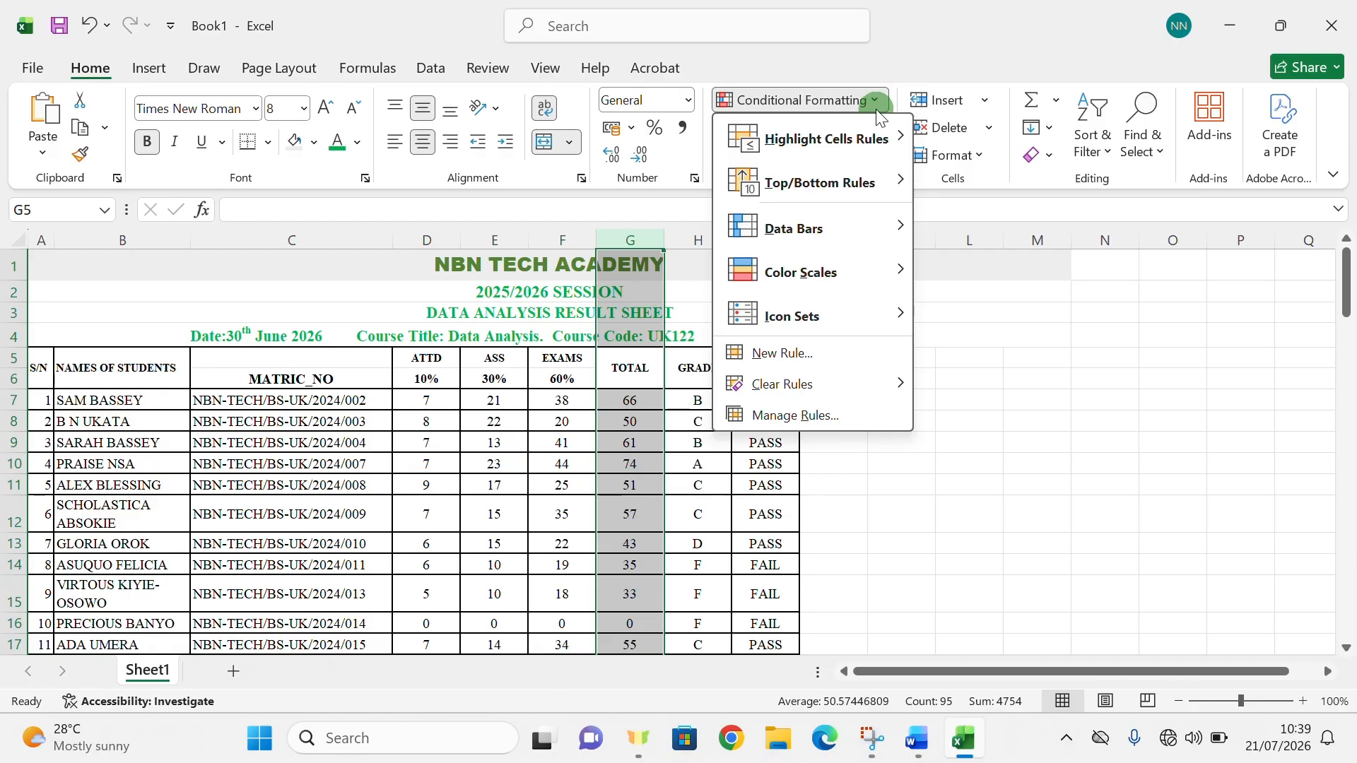
mouse_move(869, 288)
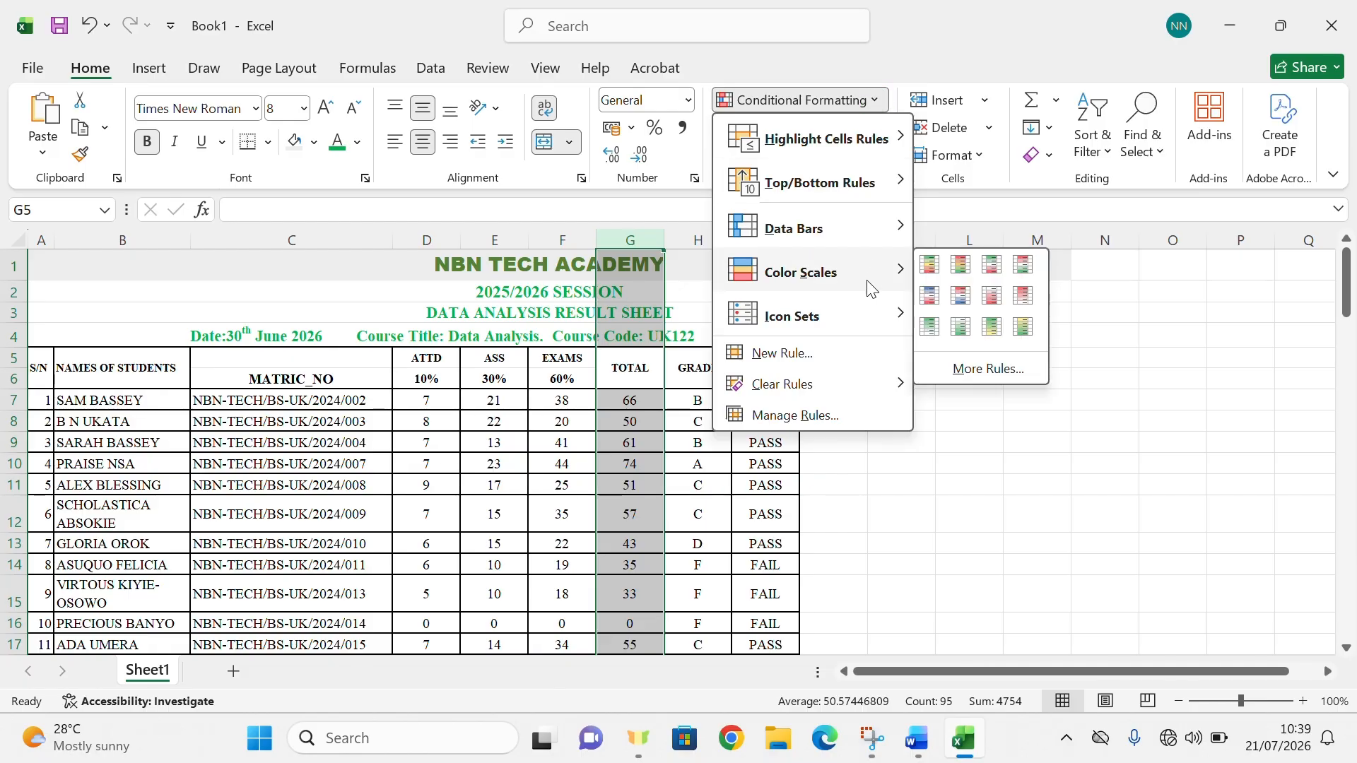
click(994, 328)
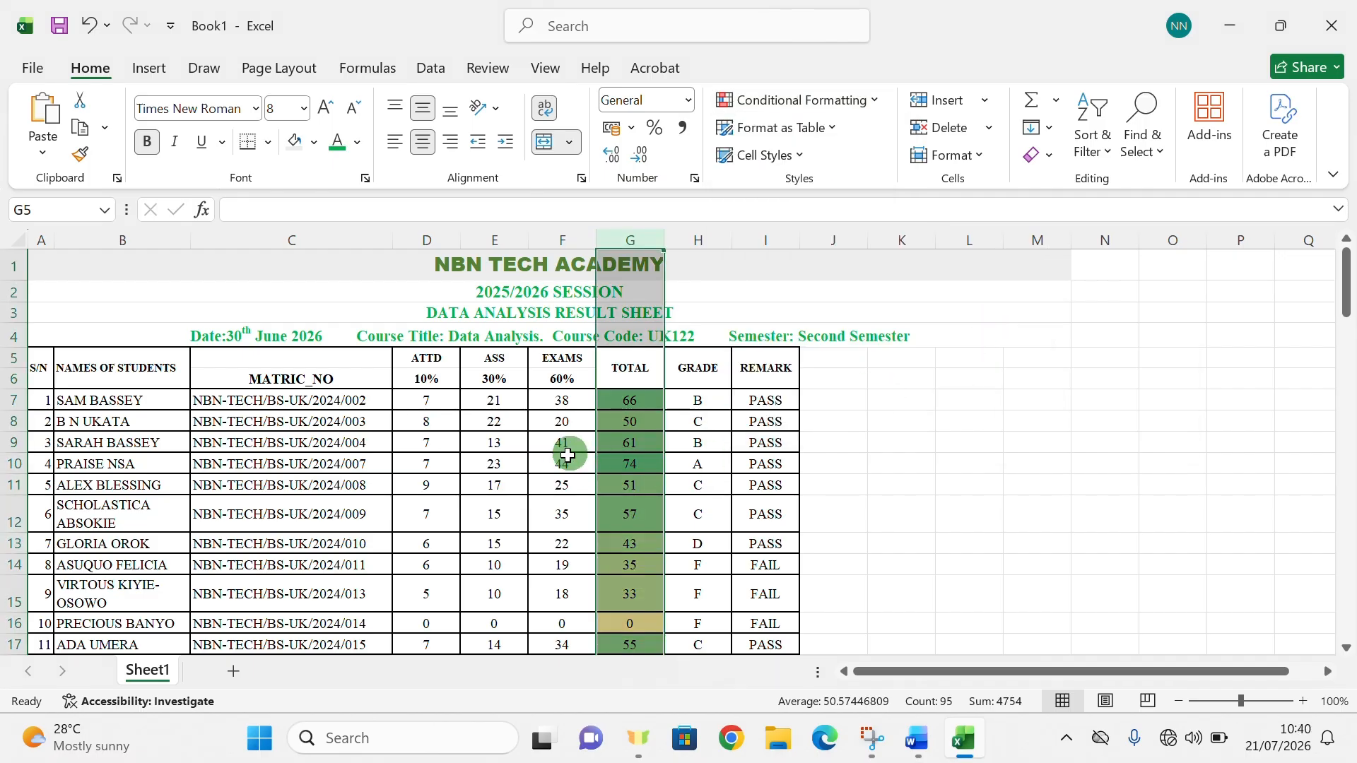
click(640, 453)
Look through the colour scale on the TOTAL column down to the last student and return to the first rows.
scroll(641, 453, down, 9)
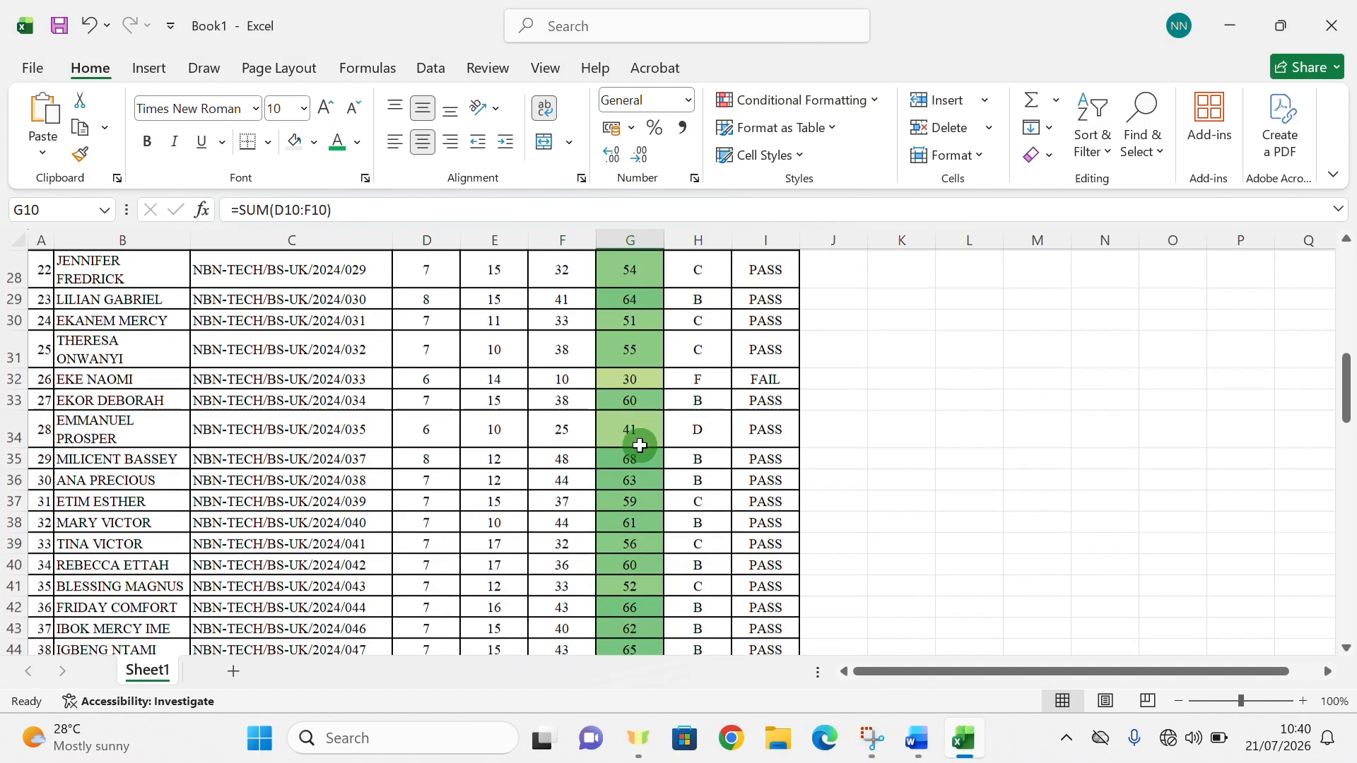
scroll(642, 453, down, 20)
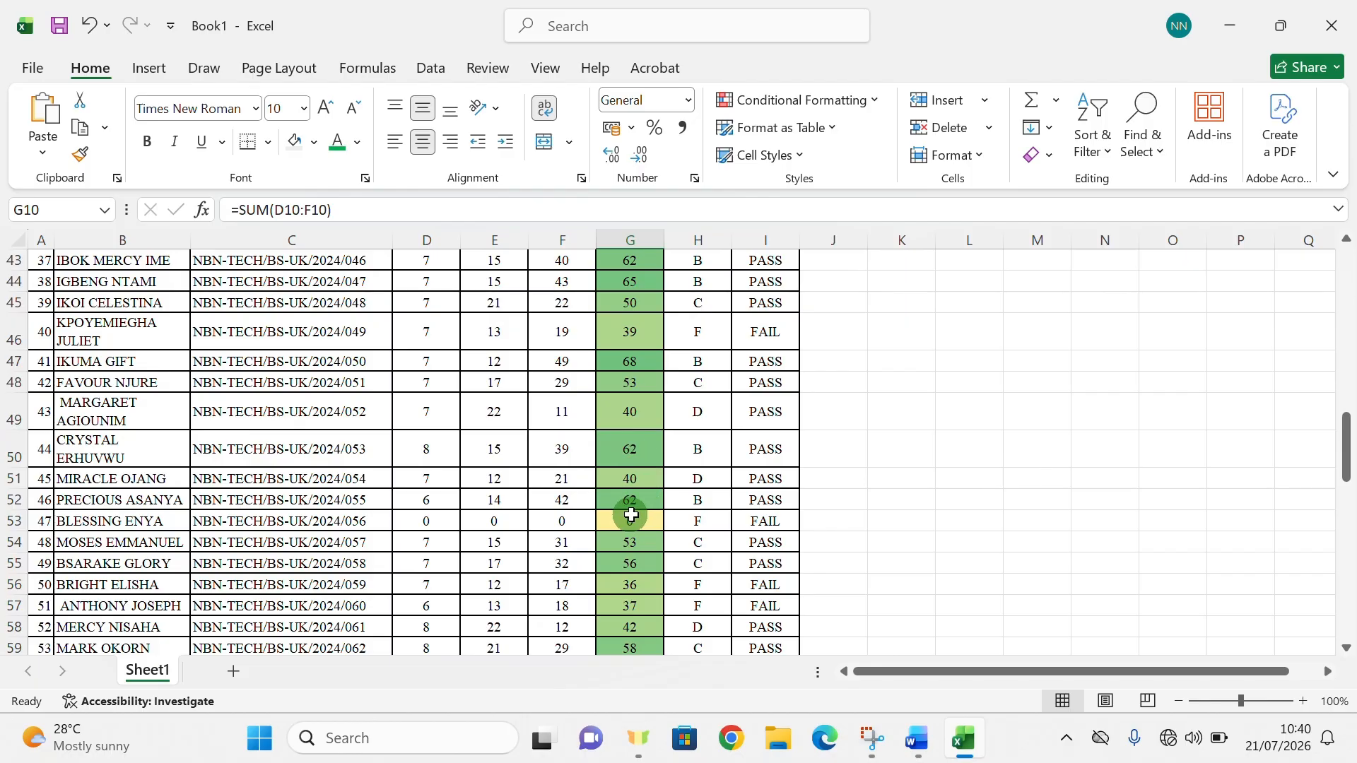
scroll(628, 505, down, 7)
scroll(645, 456, up, 16)
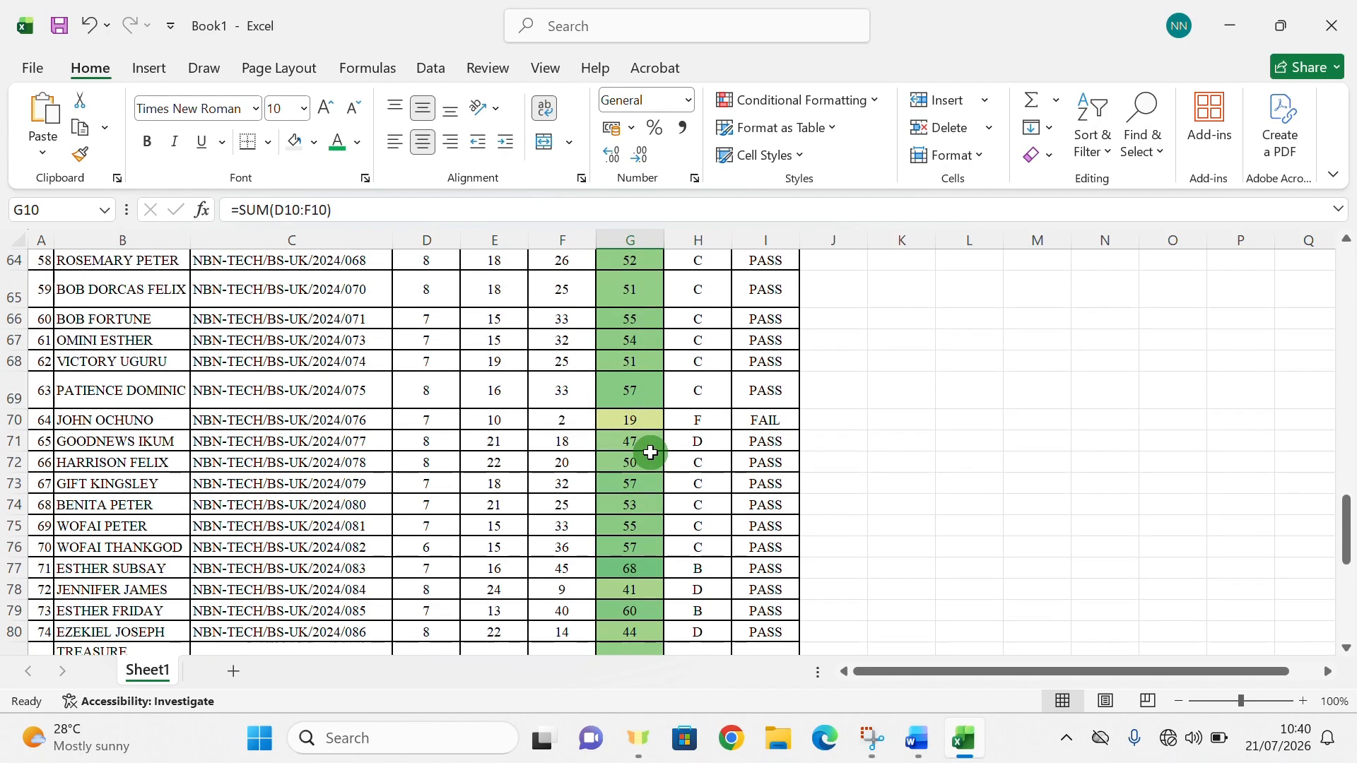
scroll(645, 459, down, 5)
scroll(643, 467, down, 1)
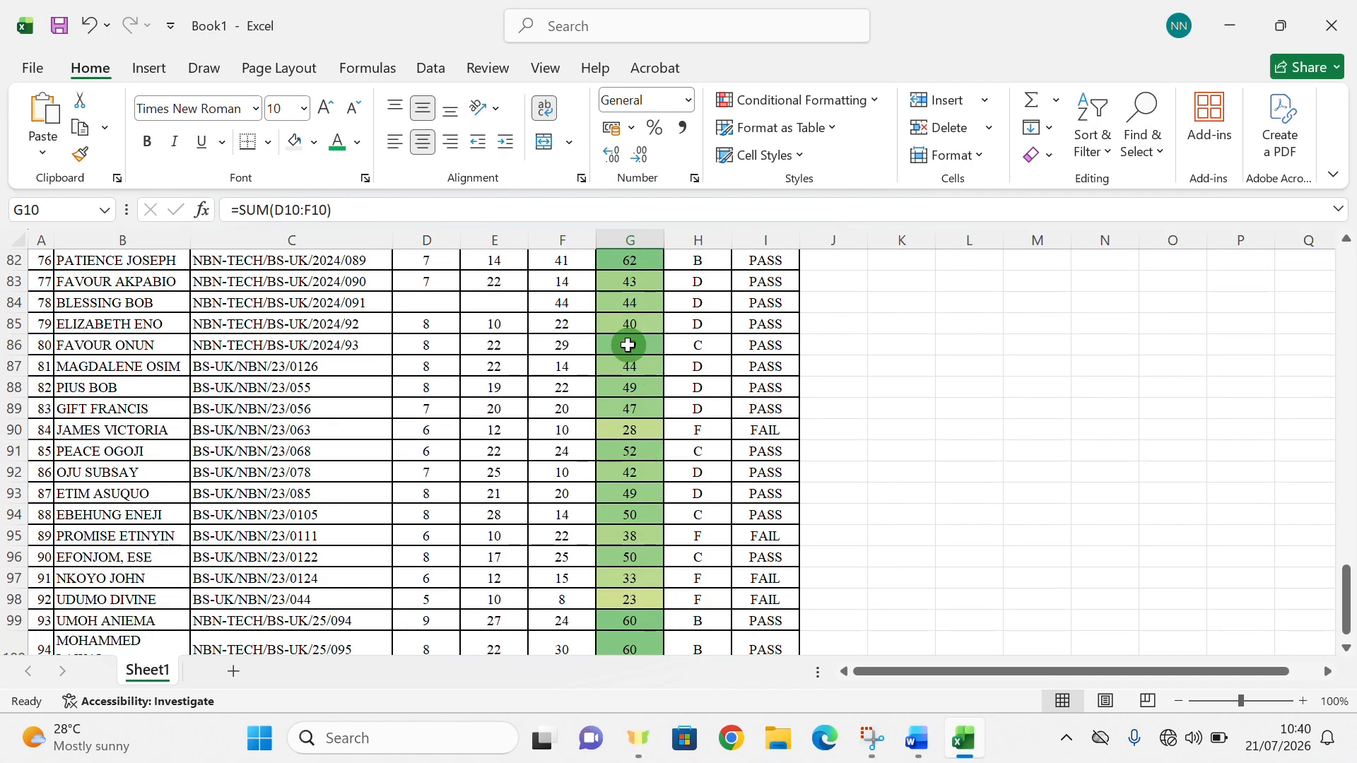
scroll(627, 343, up, 3)
scroll(629, 342, up, 20)
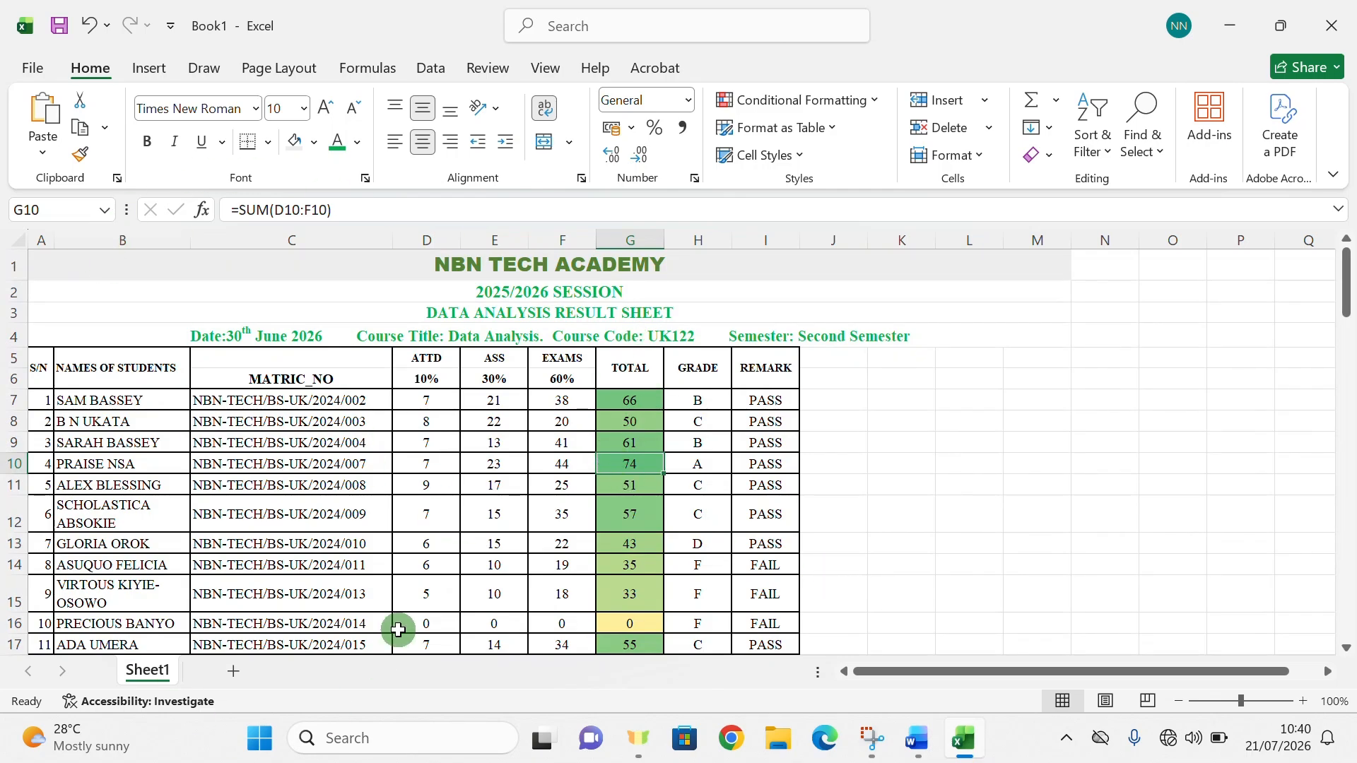
click(626, 407)
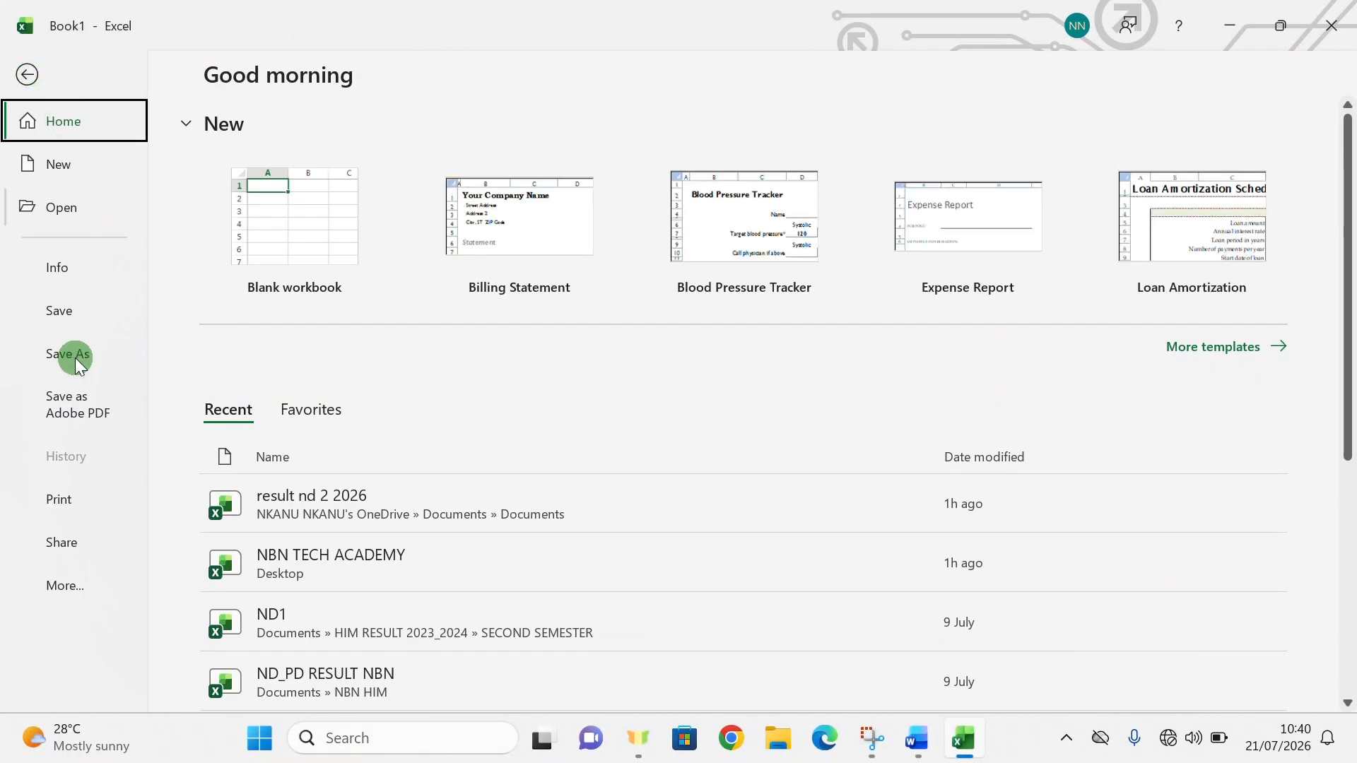
Start saving the workbook as a new file and name it COMPLETE RESULT.
click(65, 312)
click(79, 354)
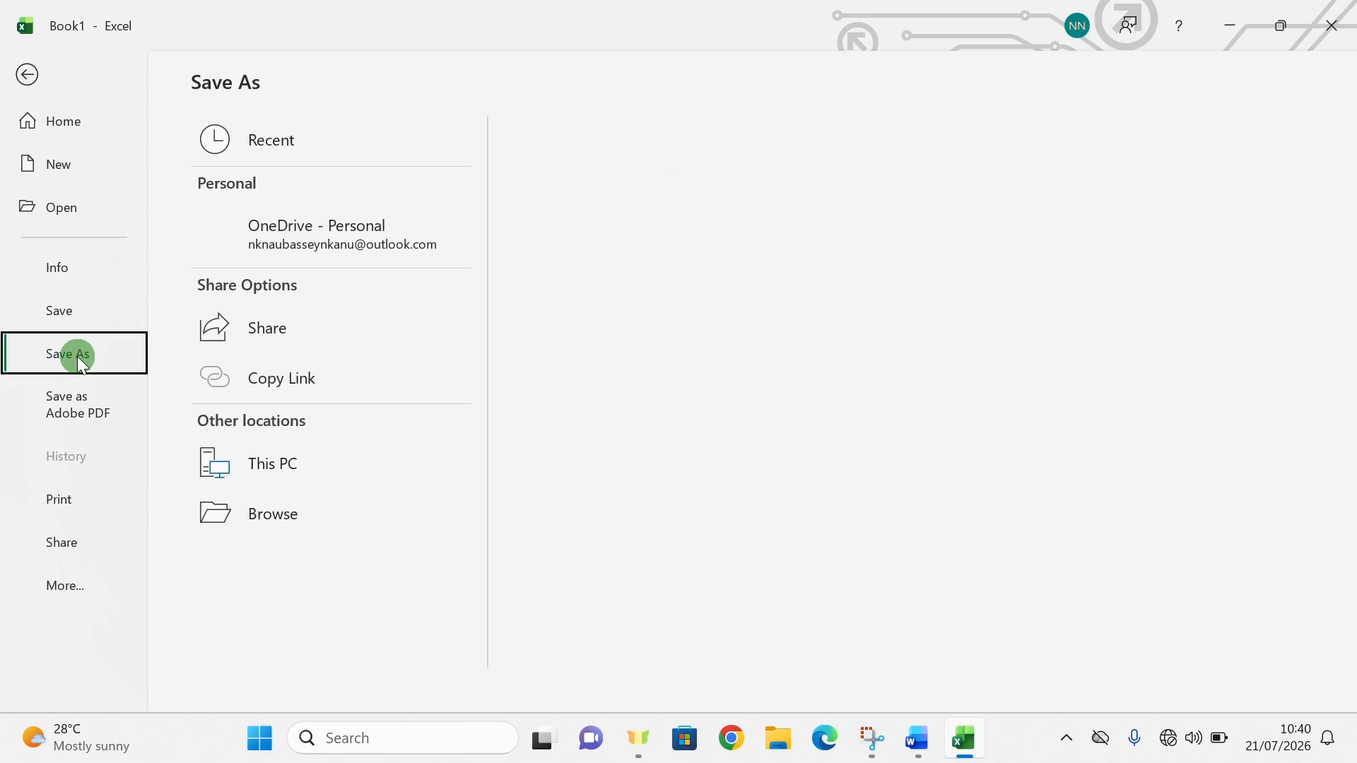
click(274, 564)
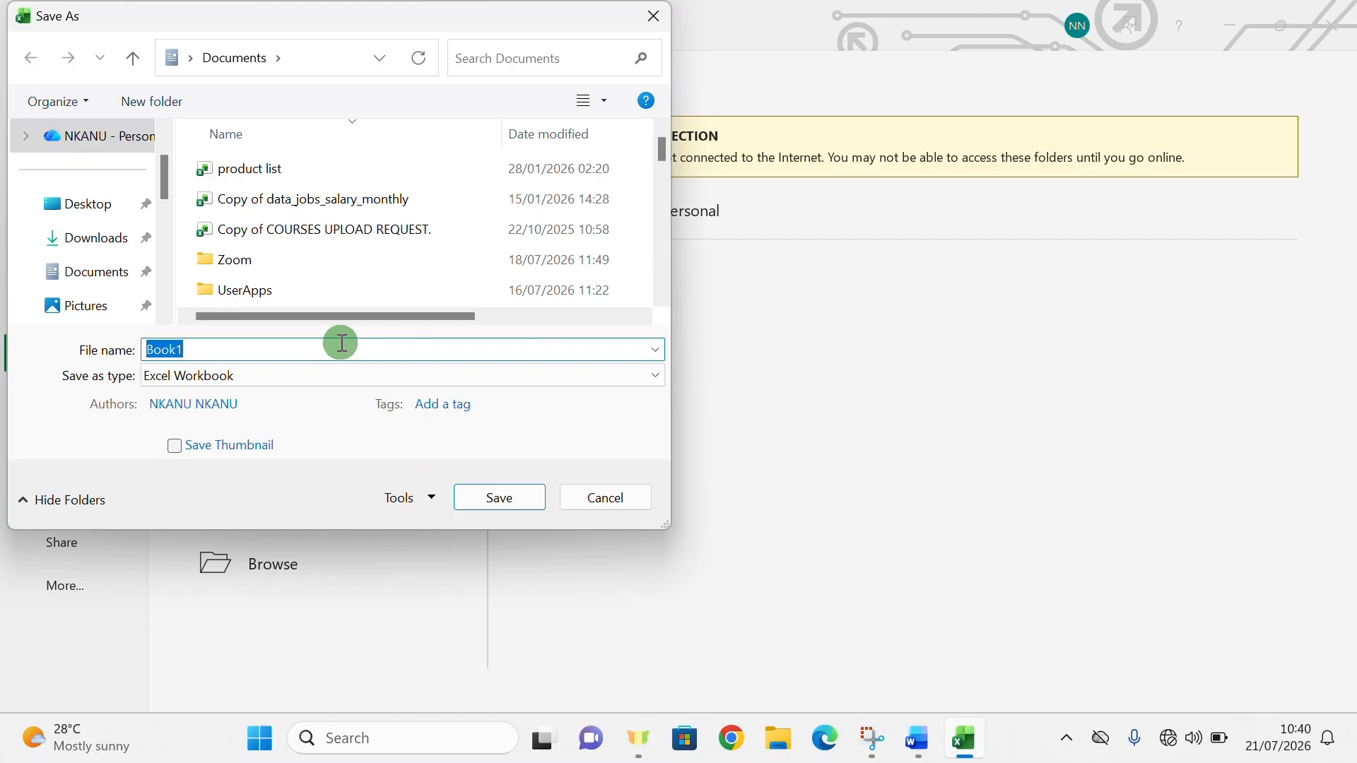
text(com)
key(BackSpace)
key(BackSpace)
key(BackSpace)
text(COMP)
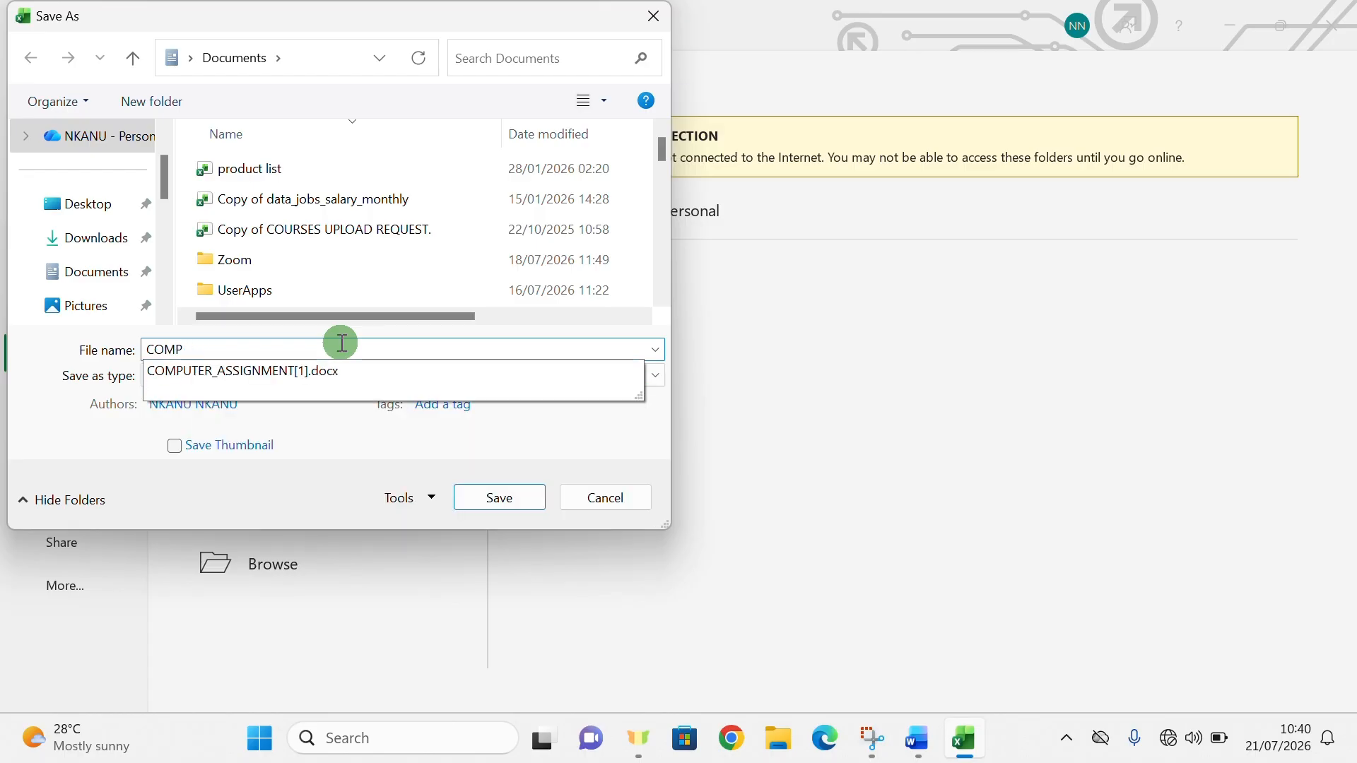
text(POETLETE RESULT)
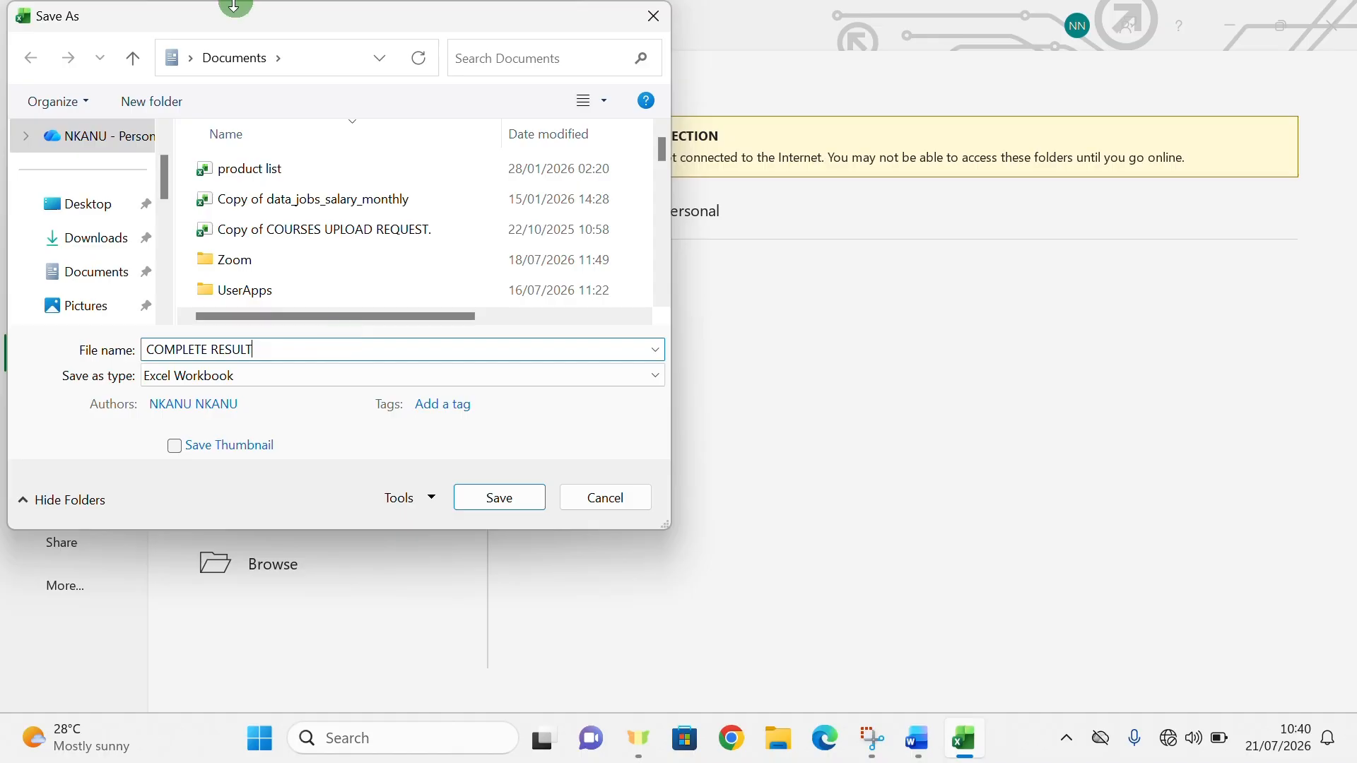
Choose the Desktop as the save location, keep the Excel Workbook file type and save the file.
click(277, 56)
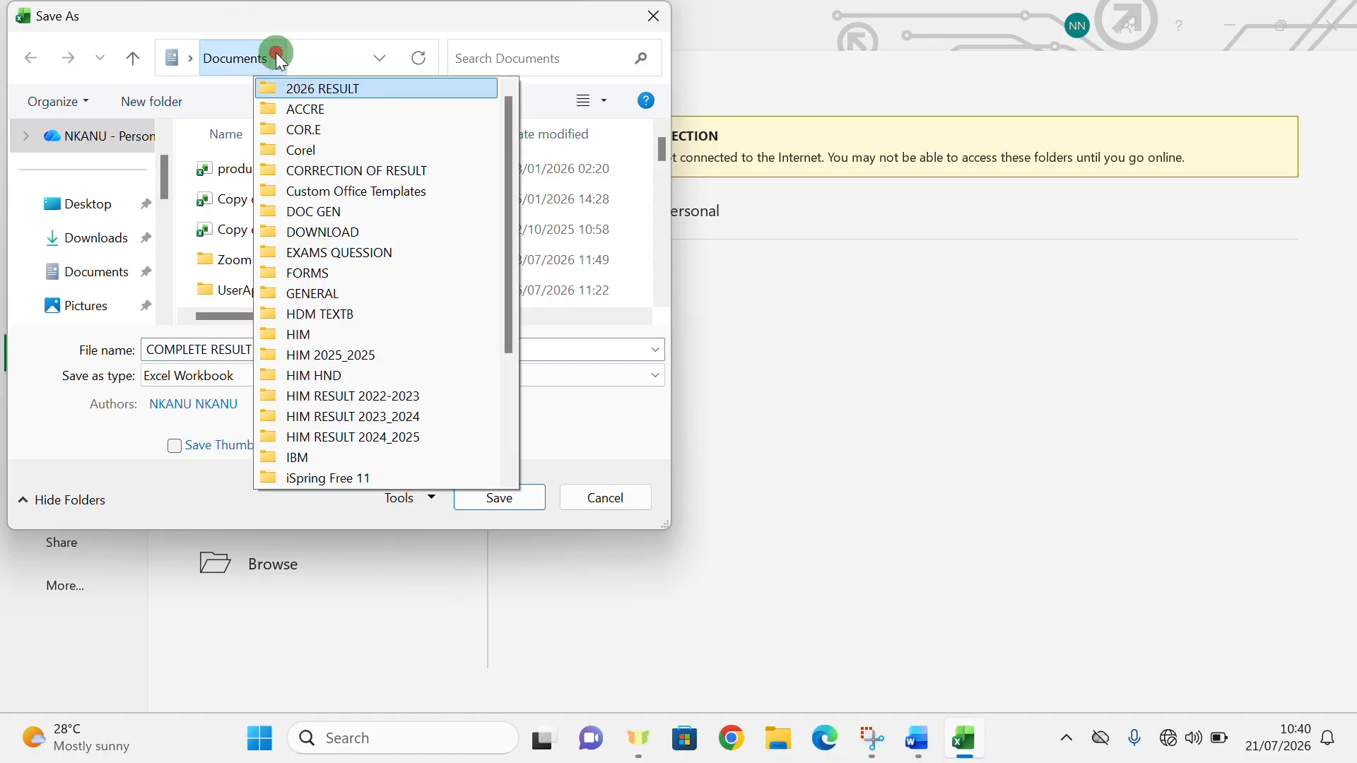
click(277, 56)
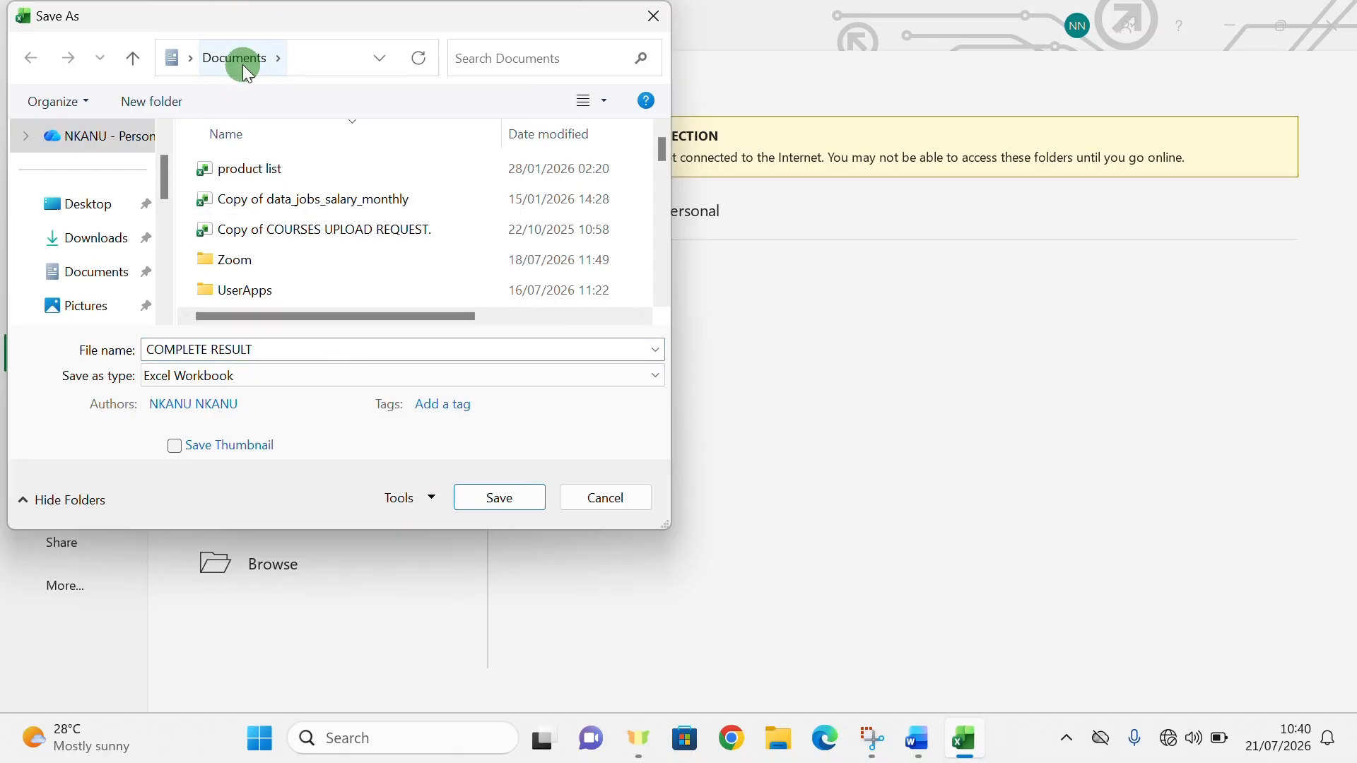
click(190, 59)
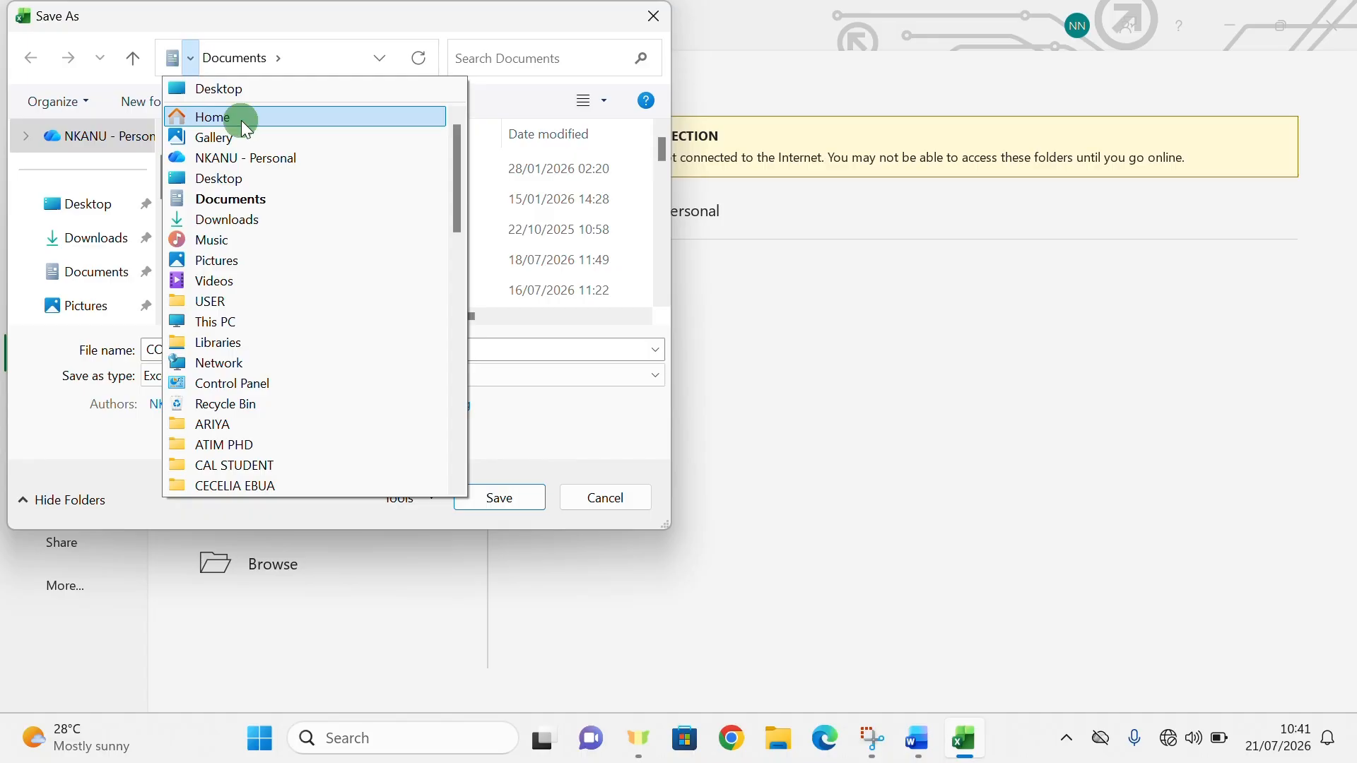
click(236, 88)
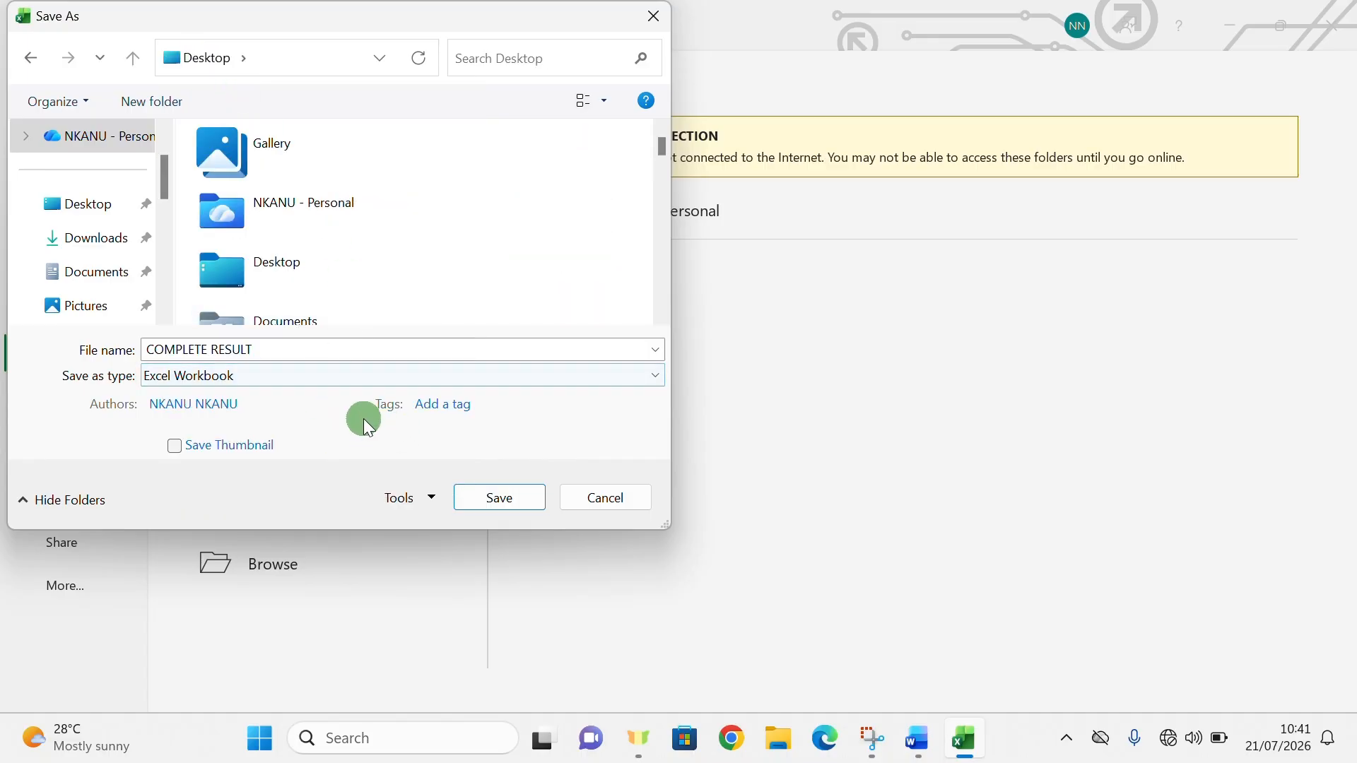
click(178, 400)
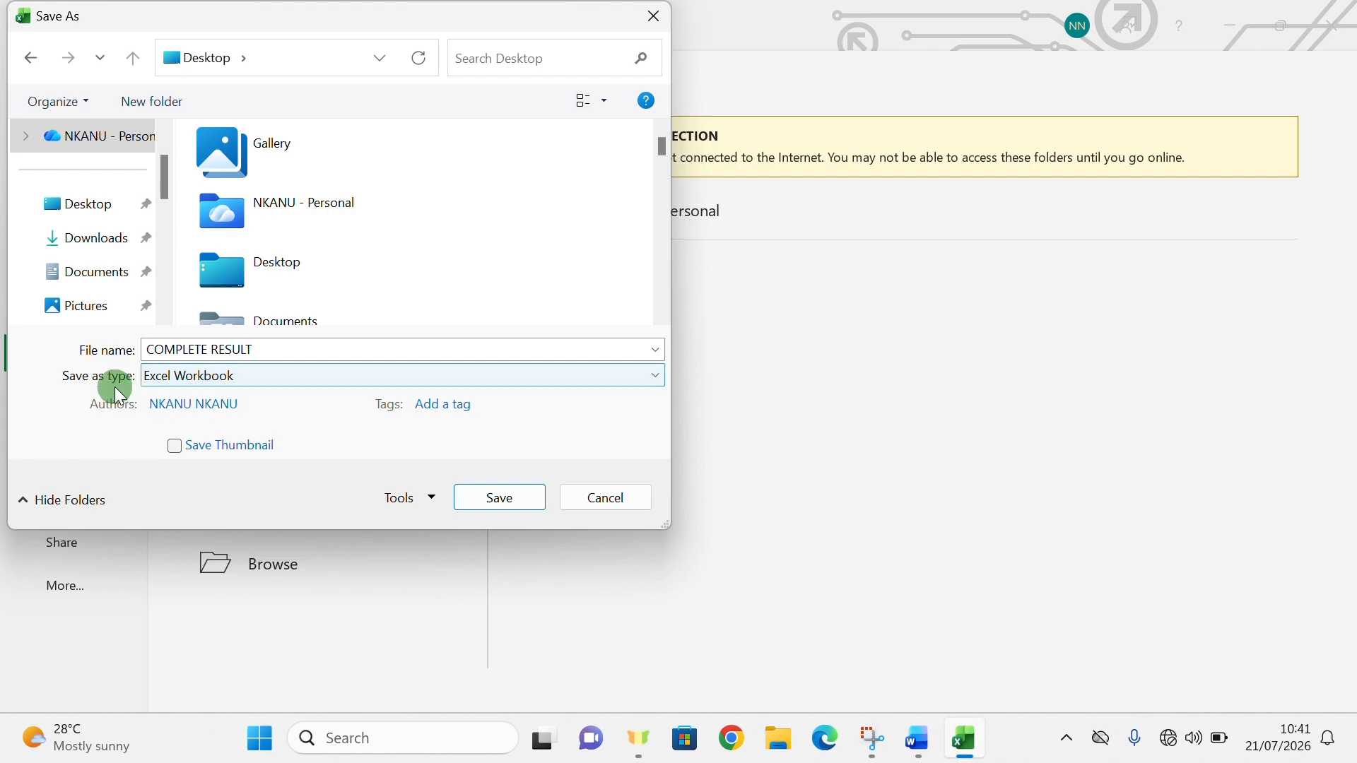
click(307, 380)
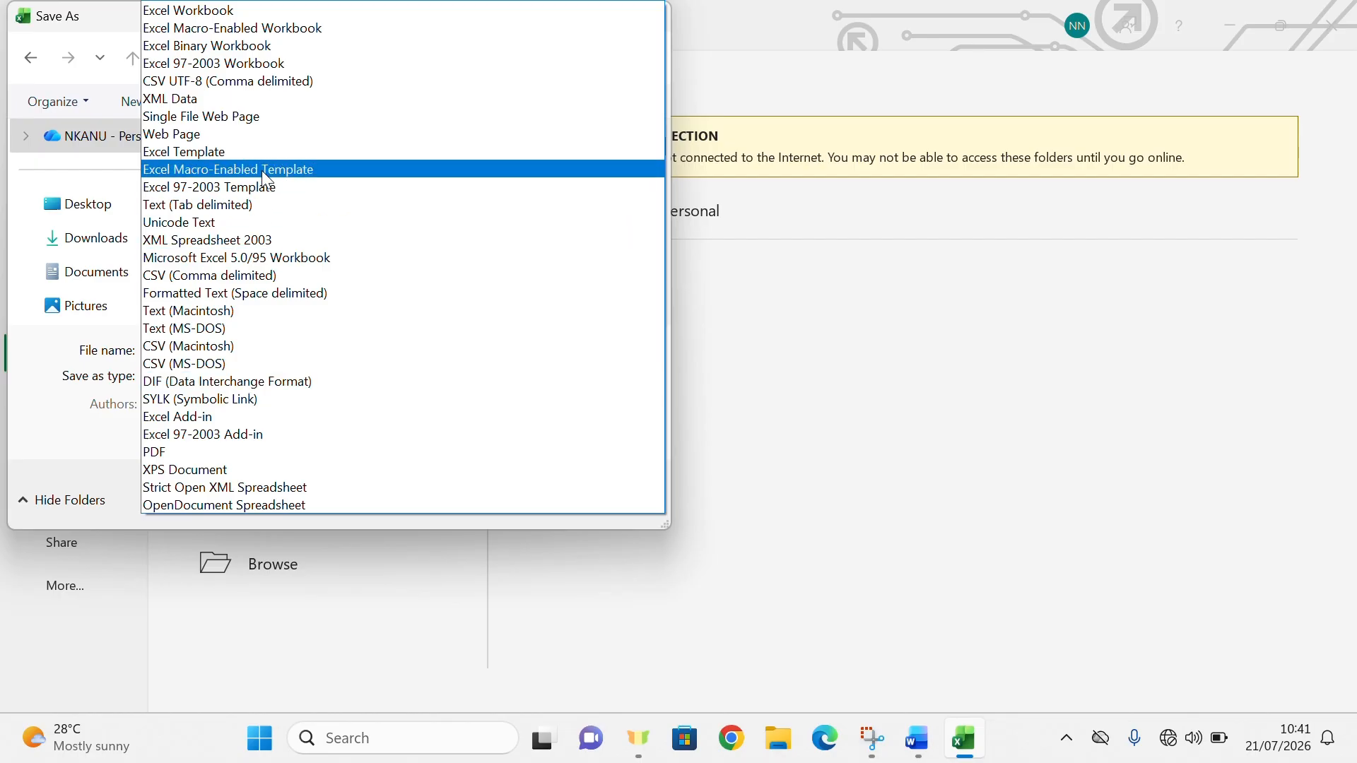
click(787, 527)
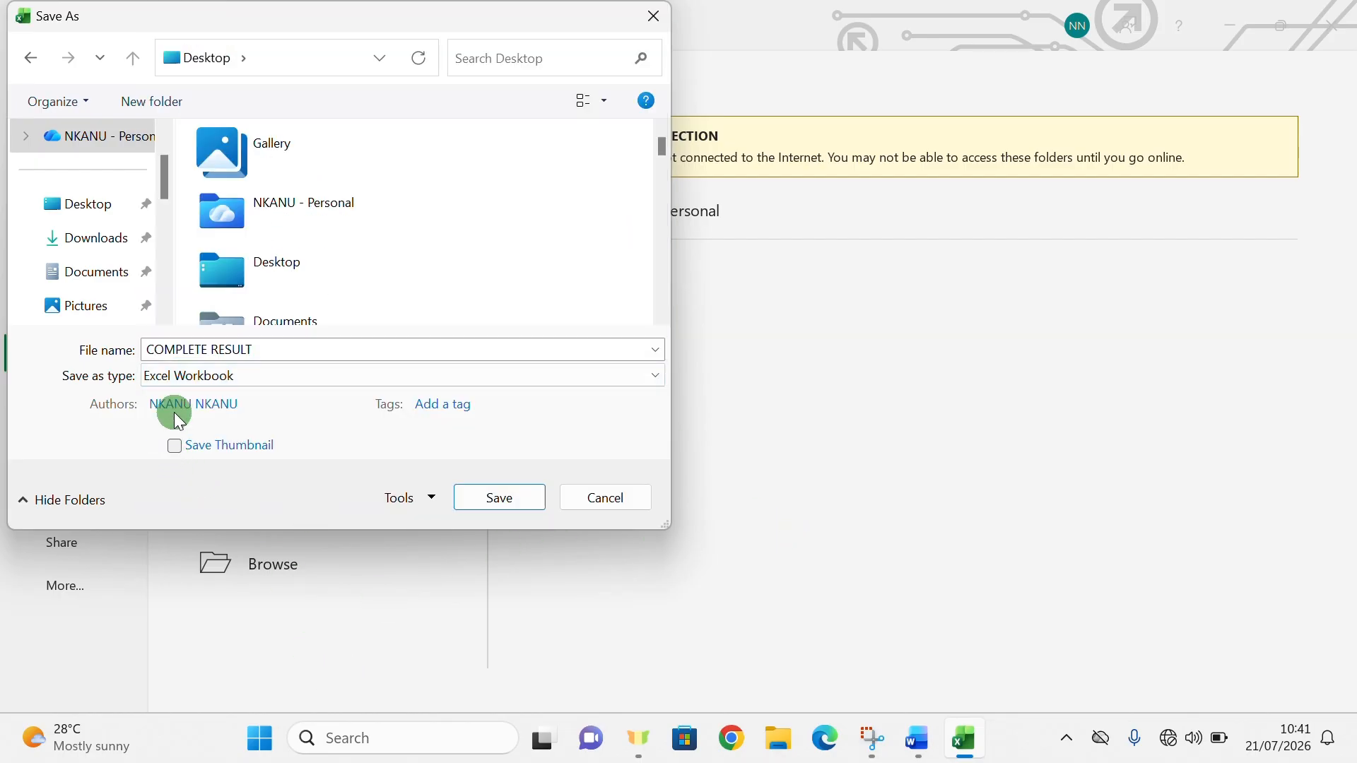
click(517, 509)
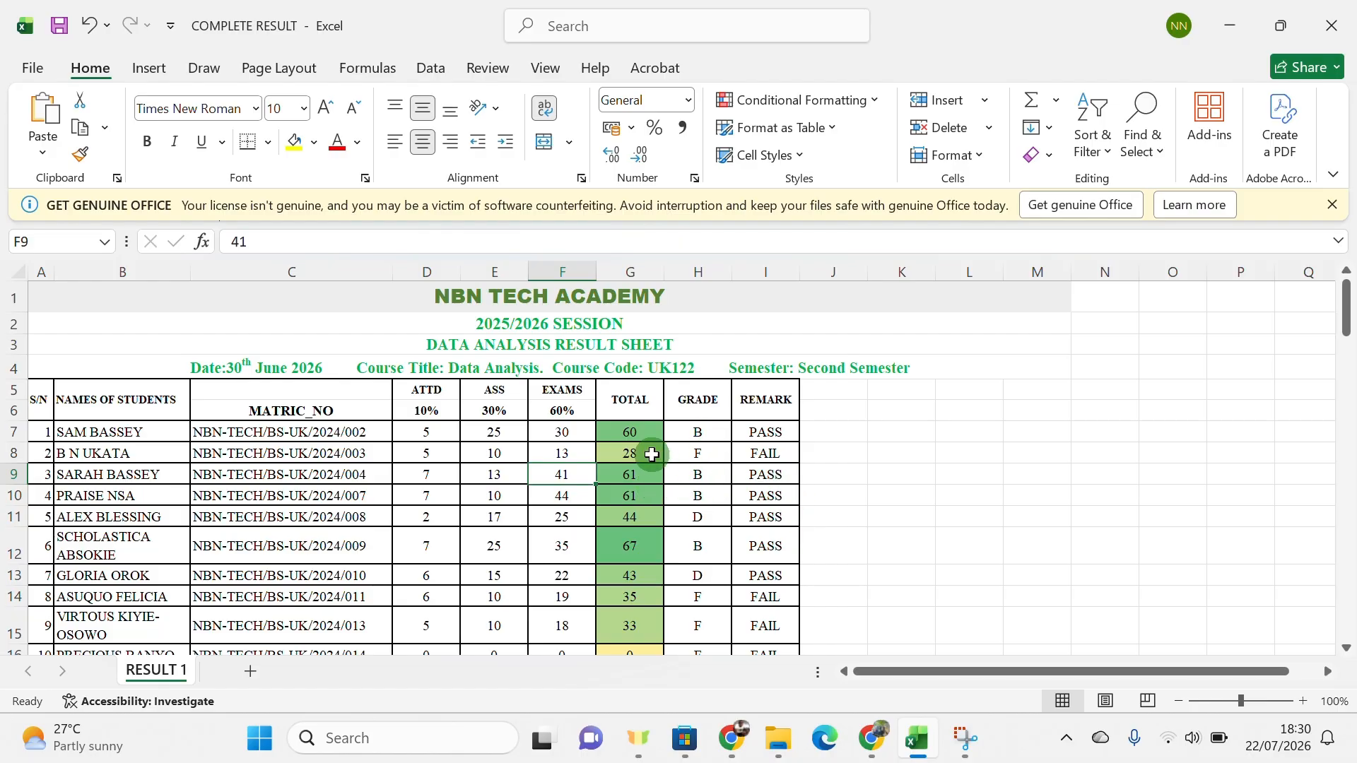
Review the total, grade and remark formulas of the first student in G7, H7 and I7.
click(639, 432)
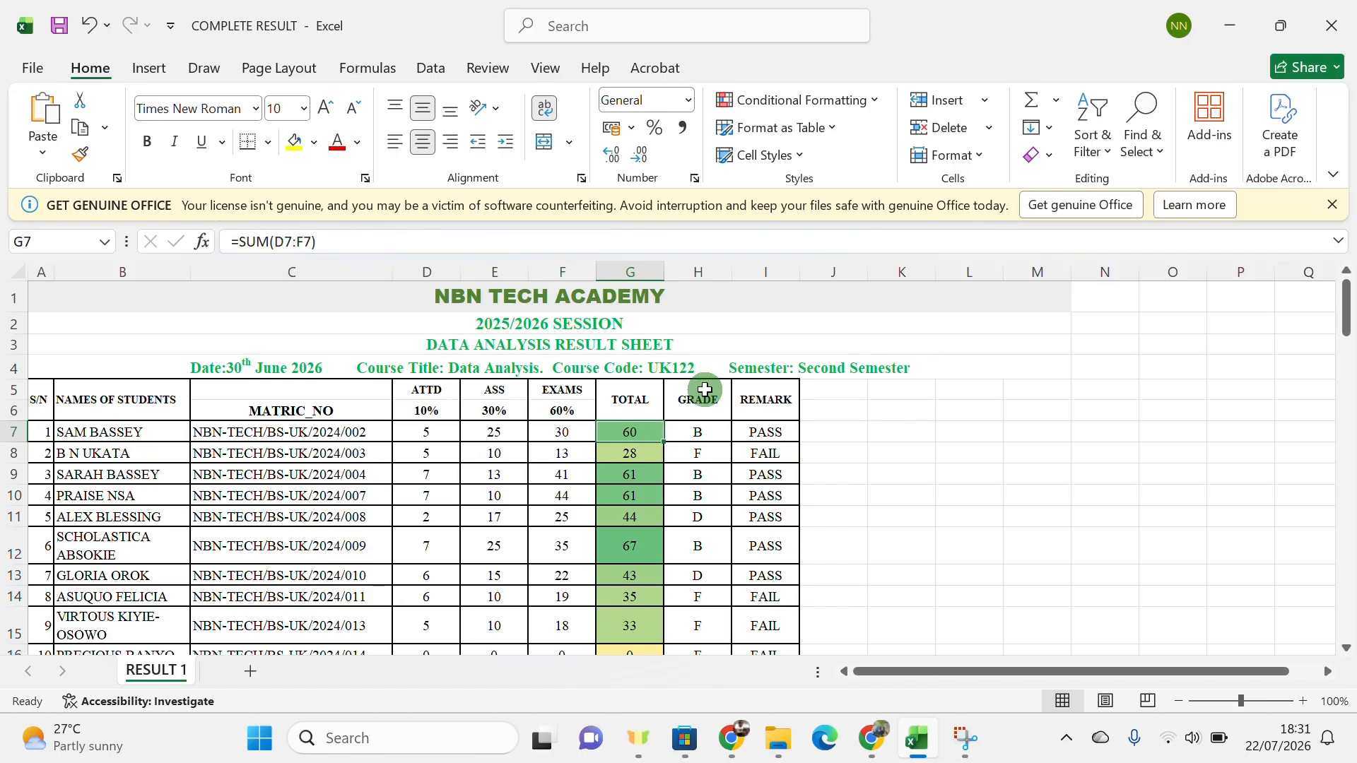
click(708, 430)
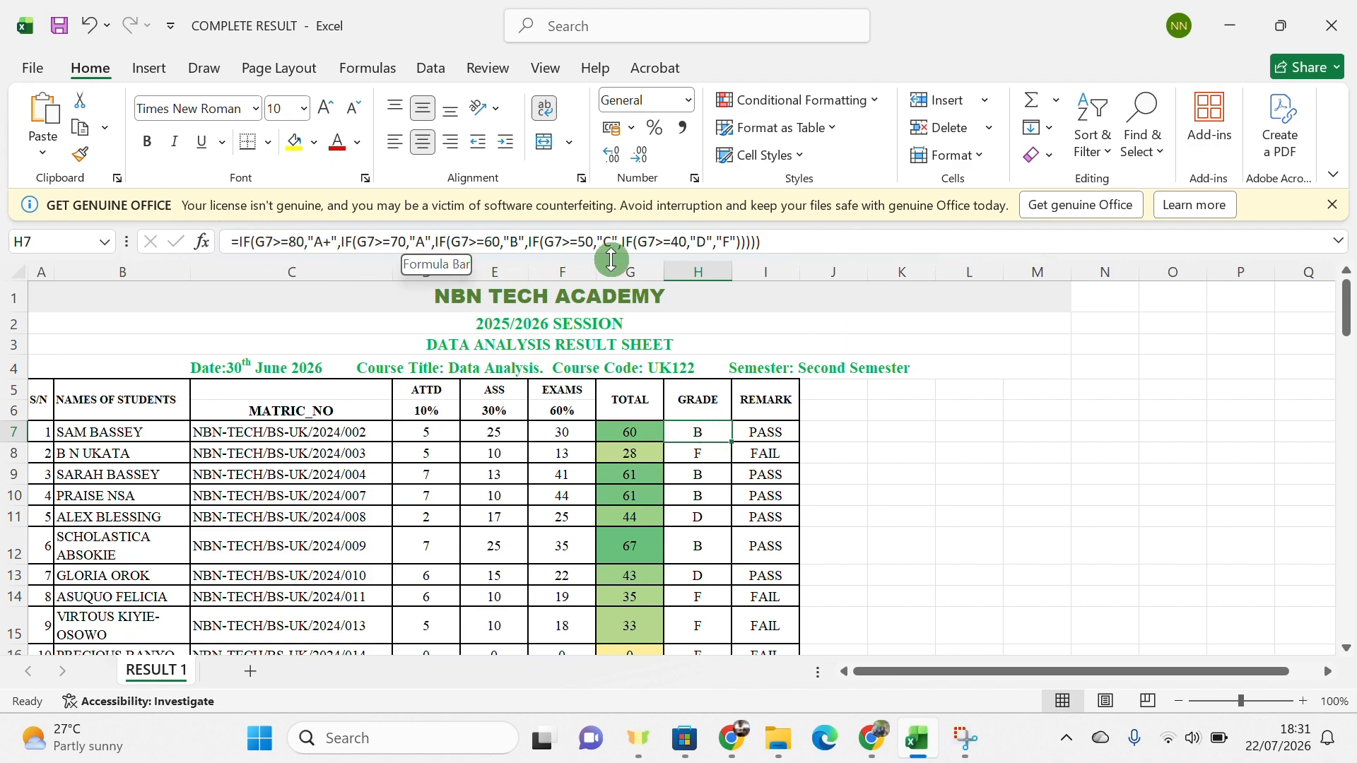
click(773, 430)
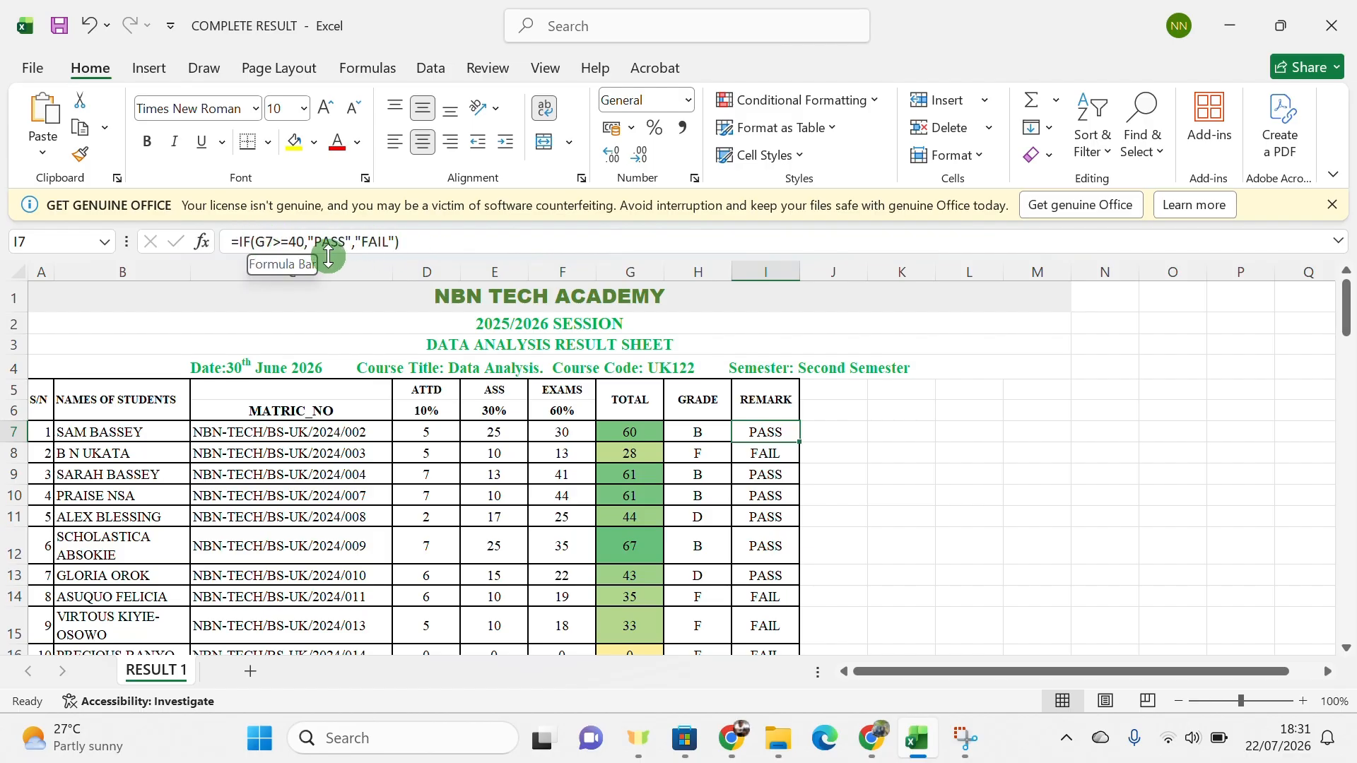
Set the first student's ATTD score in D7 to 7 and EXAMS score in F7 to 45.
click(429, 436)
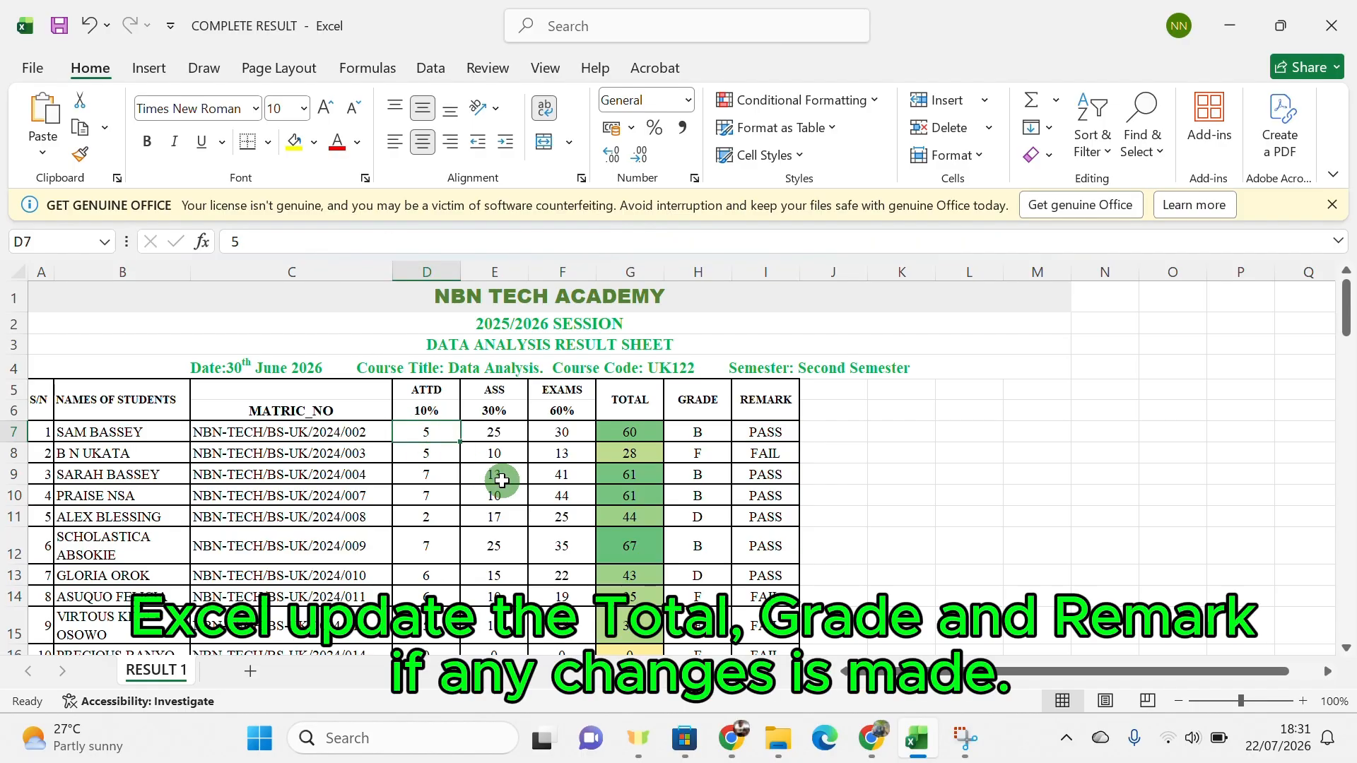
text(7)
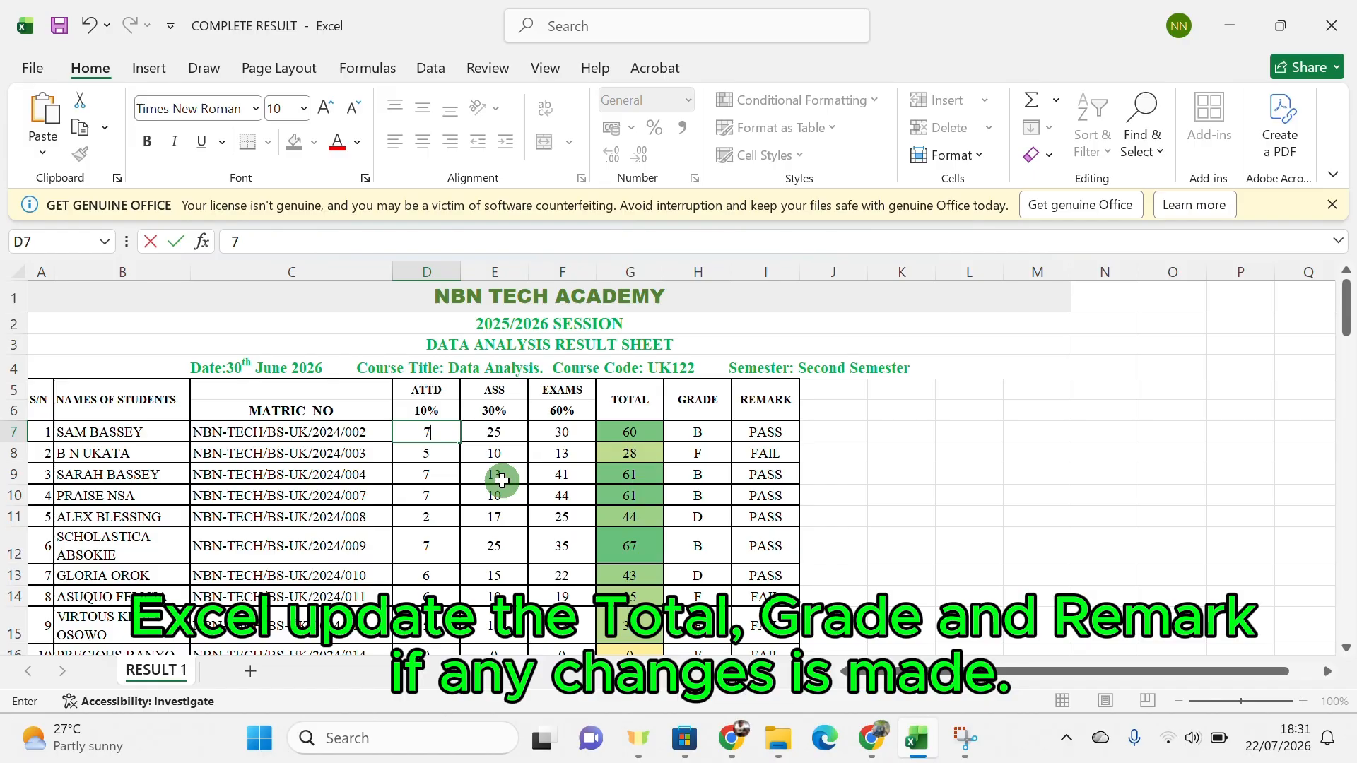
key(Return)
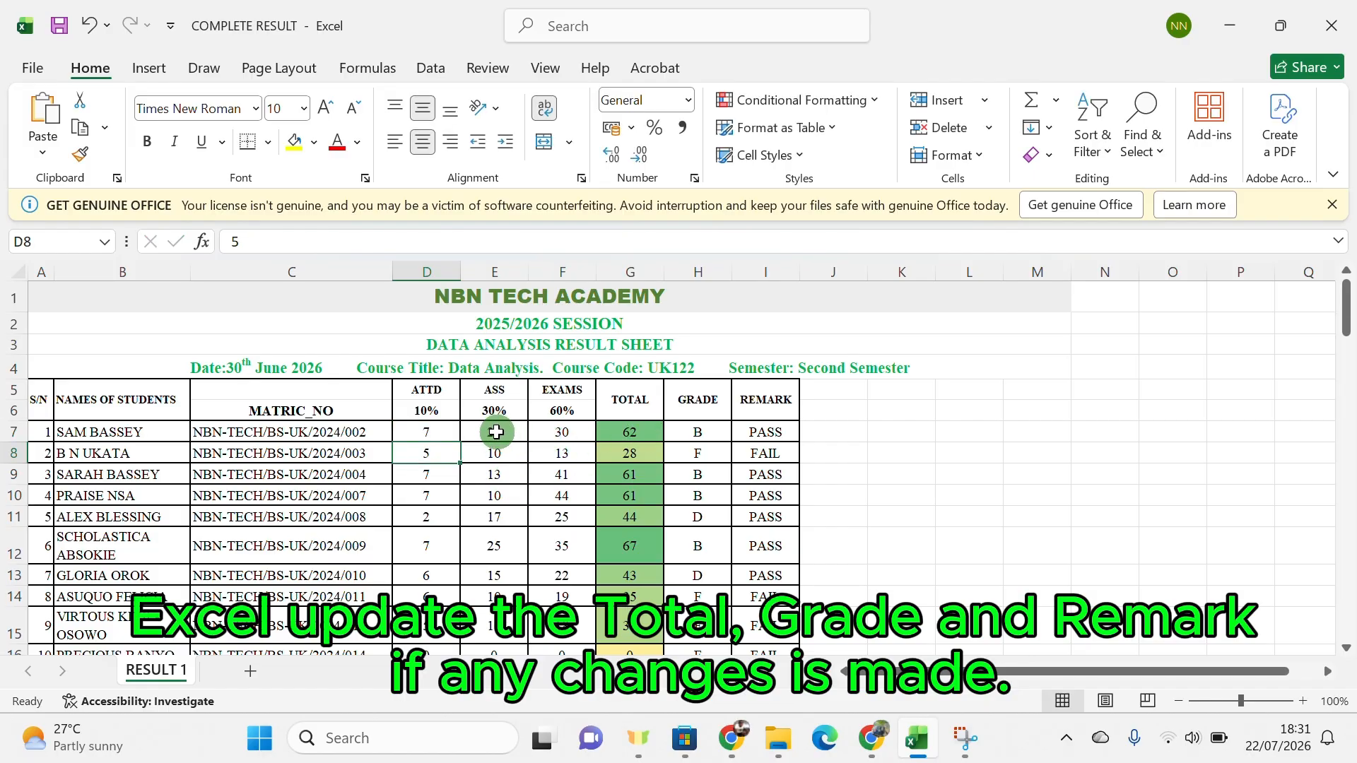
click(563, 431)
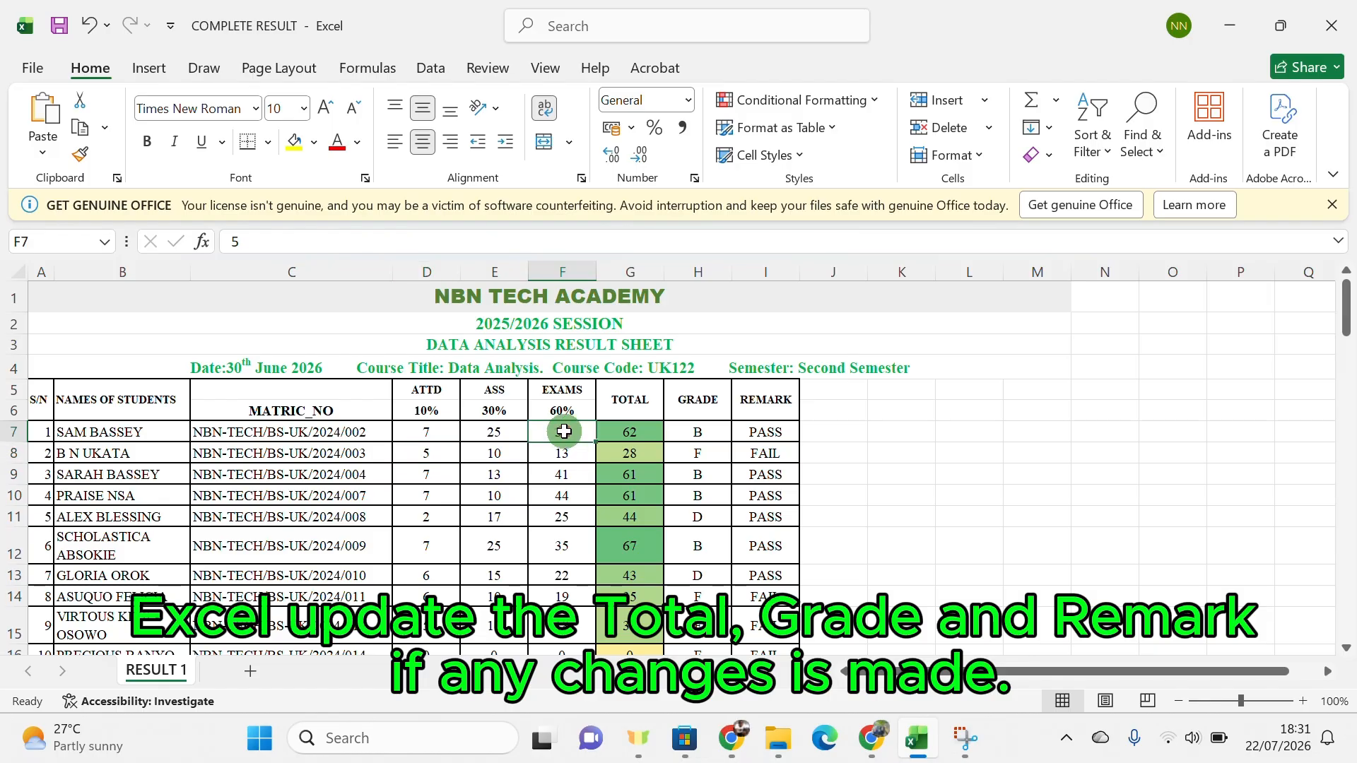
text(4)
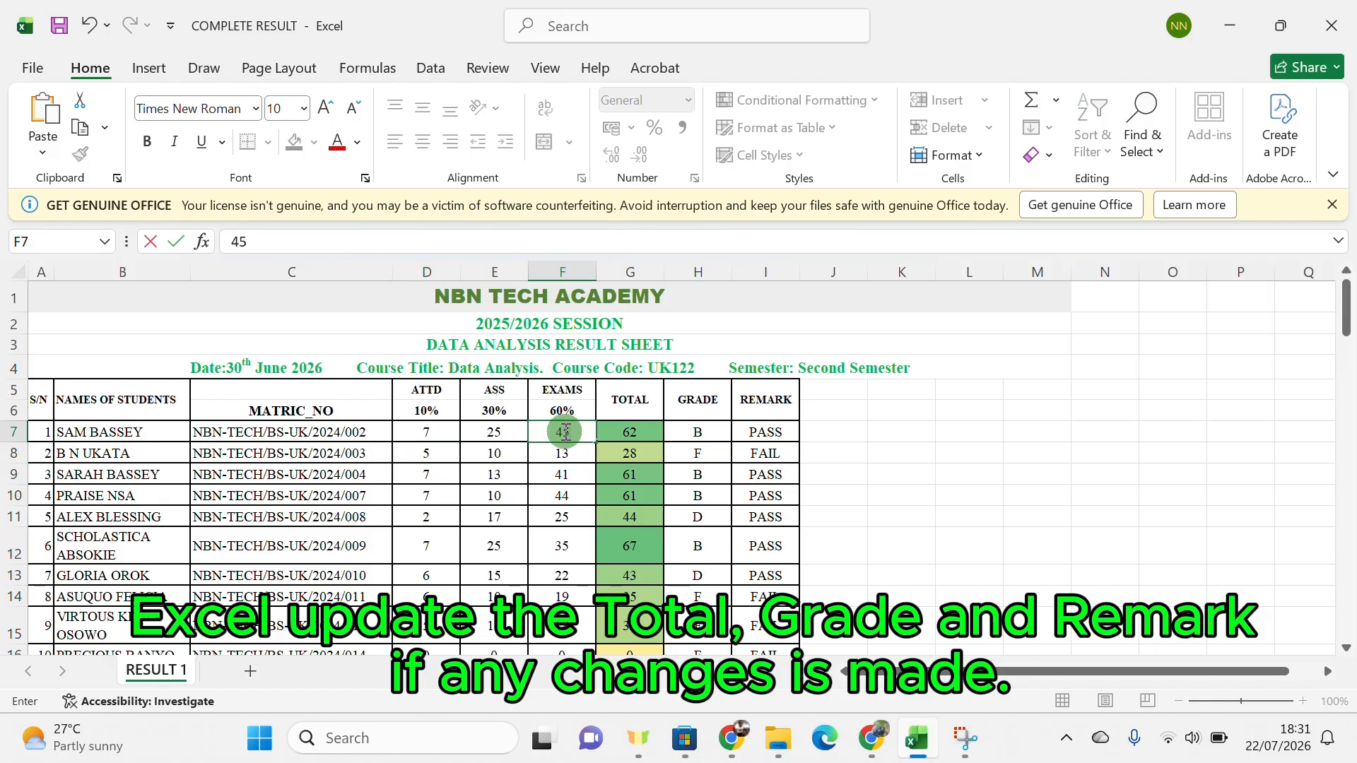
key(Return)
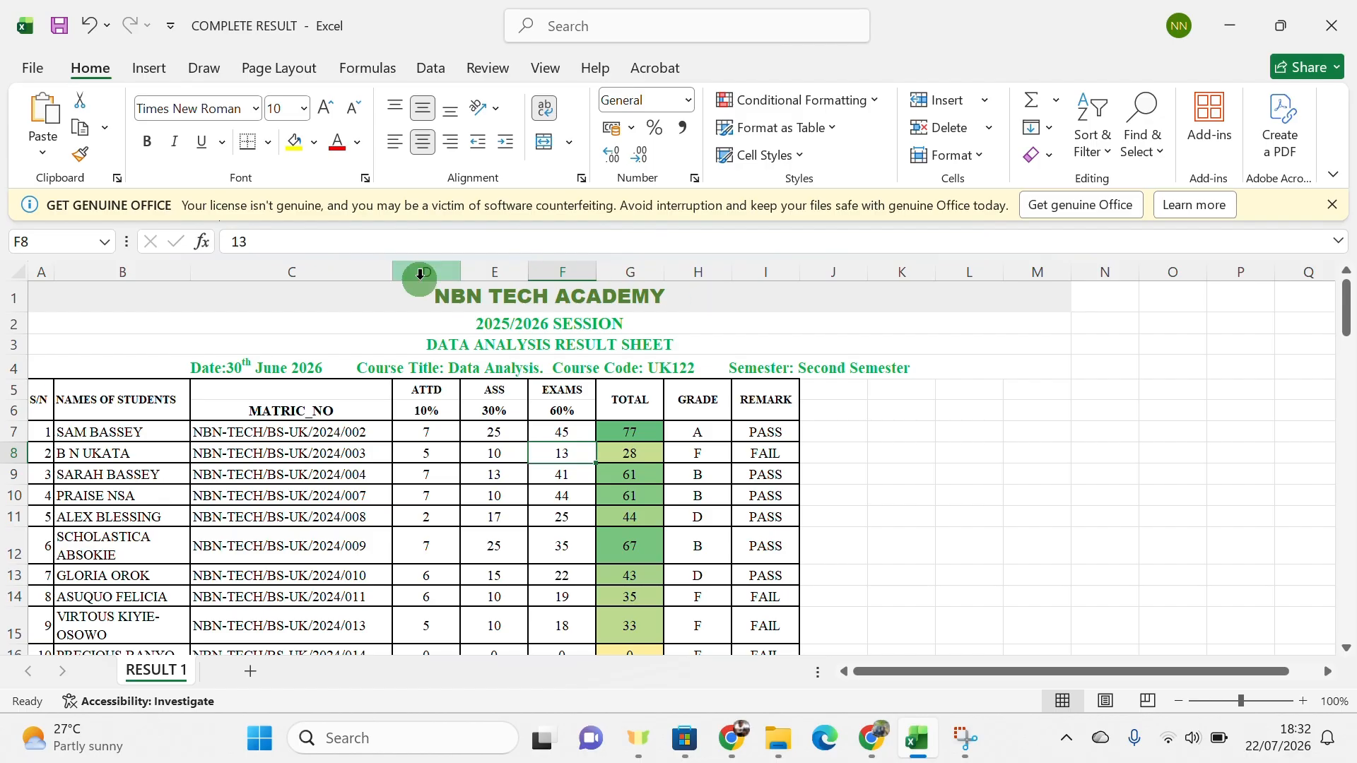
Save the changes to the COMPLETE RESULT workbook.
click(41, 71)
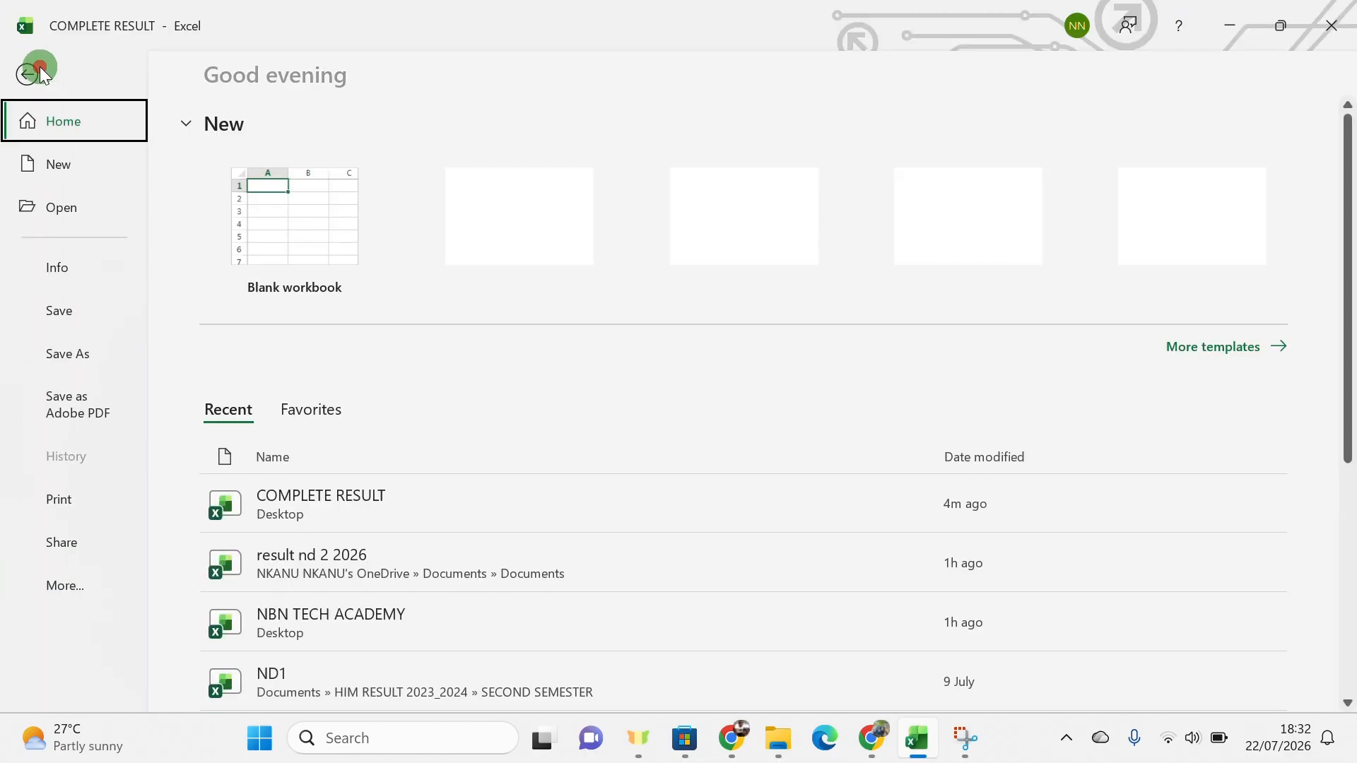
click(76, 312)
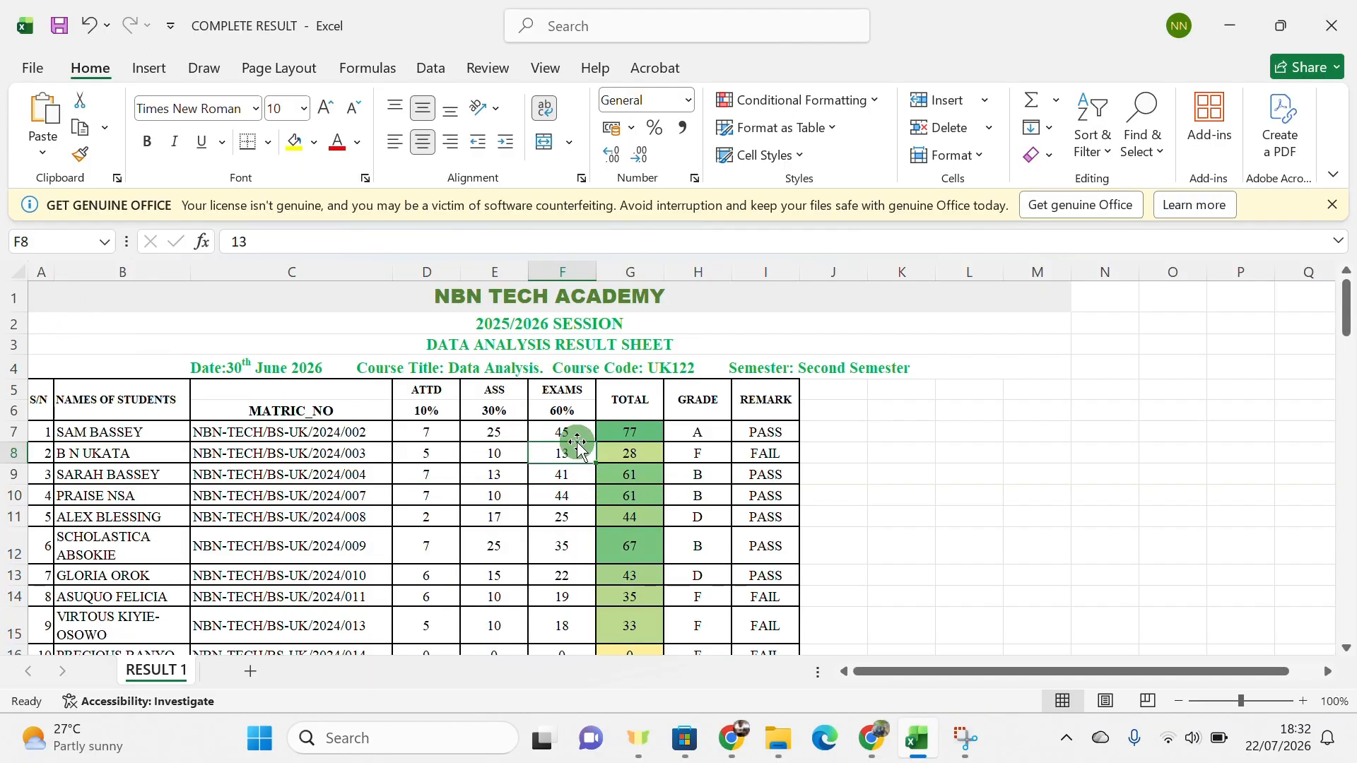
Rename the RESULT 1 worksheet as NBN RESULT.
right_click(159, 672)
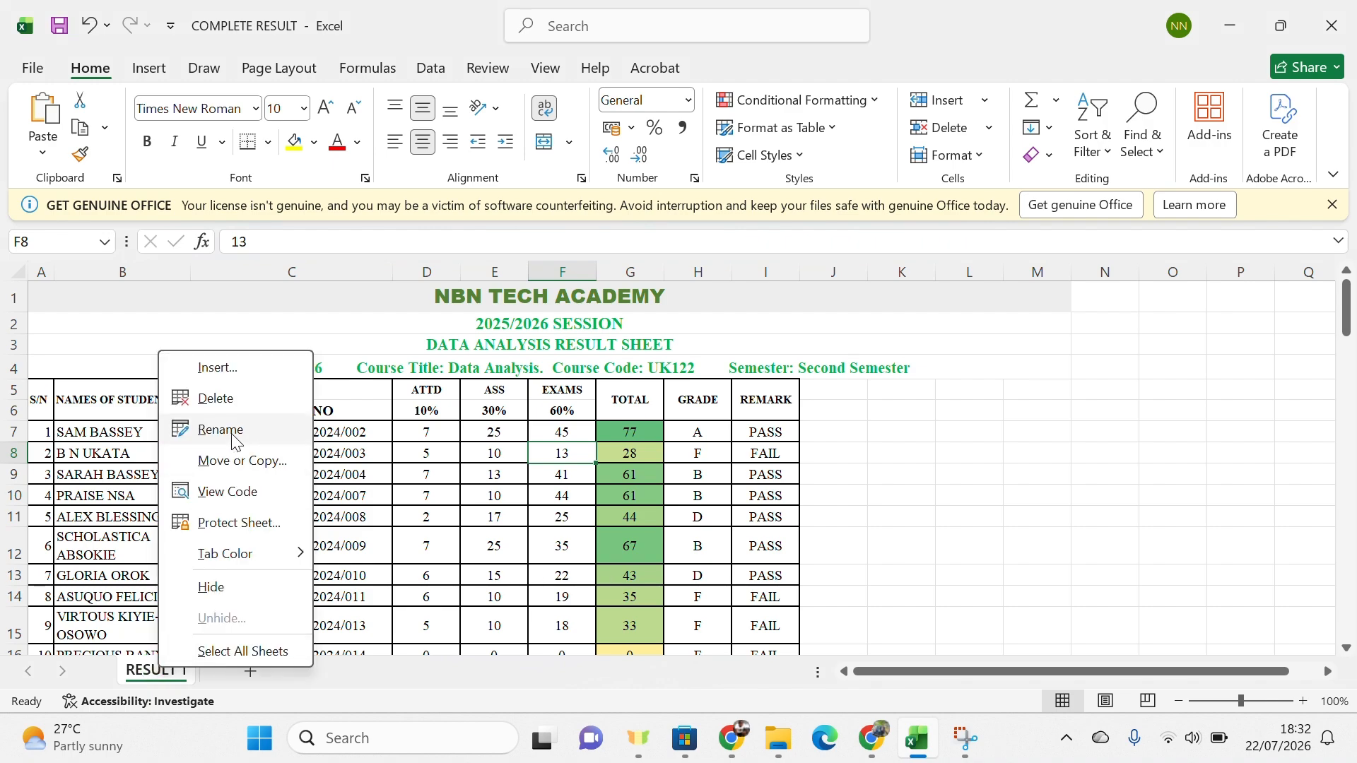
click(236, 433)
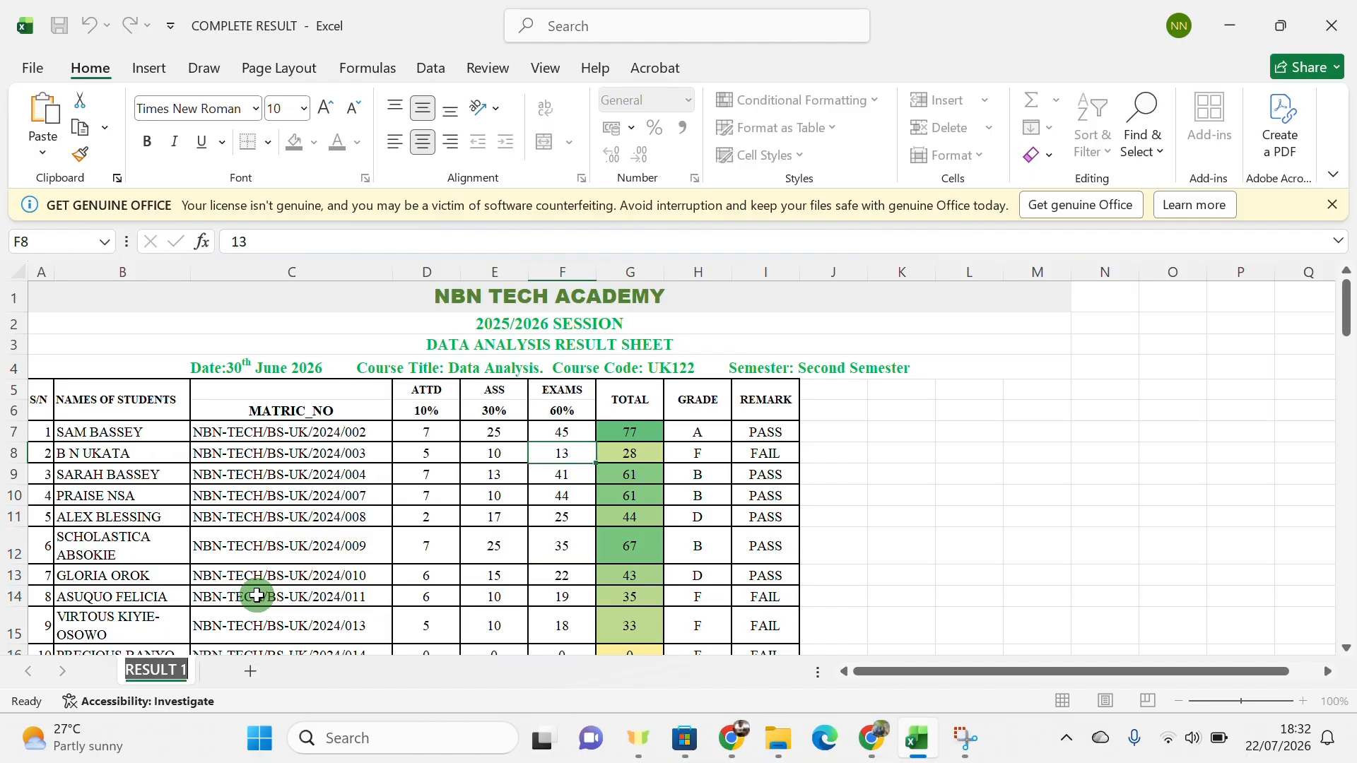
text(NBN RE)
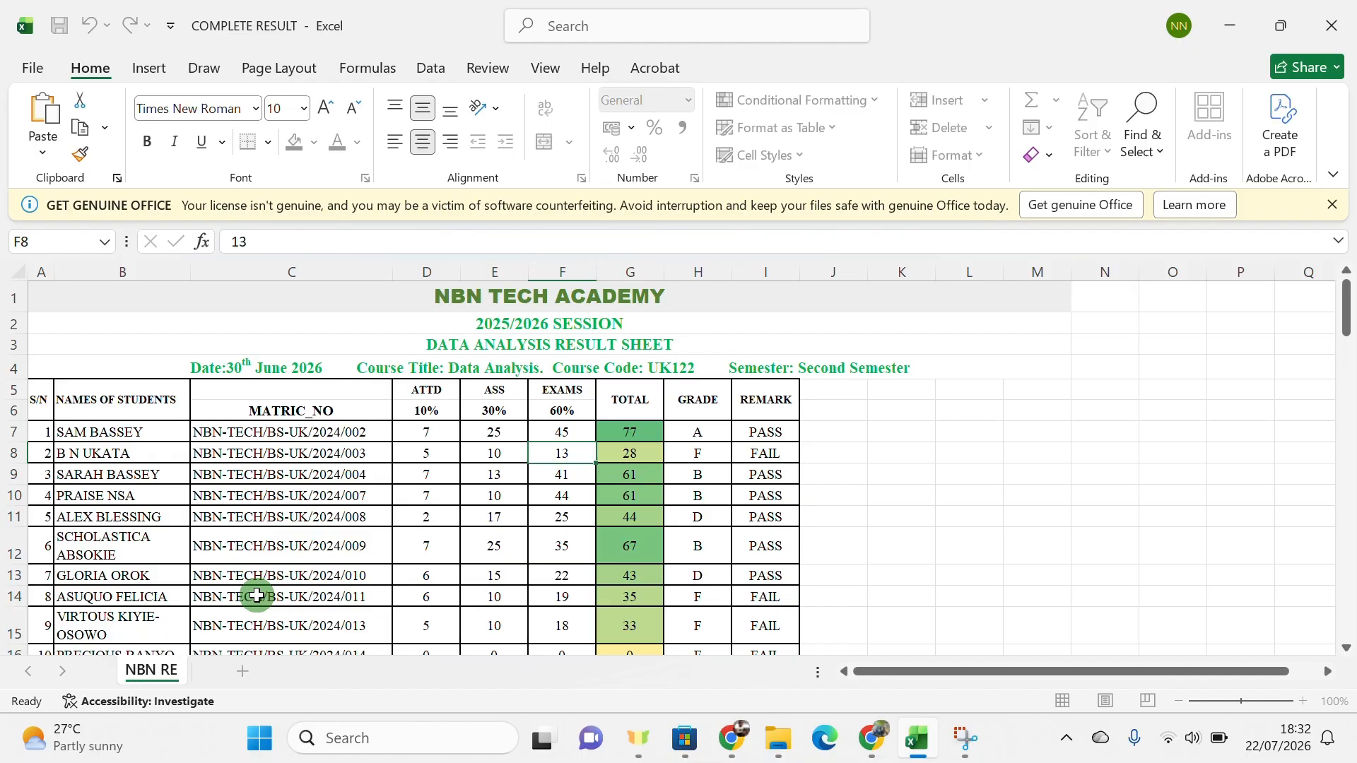
text(SULT)
key(Return)
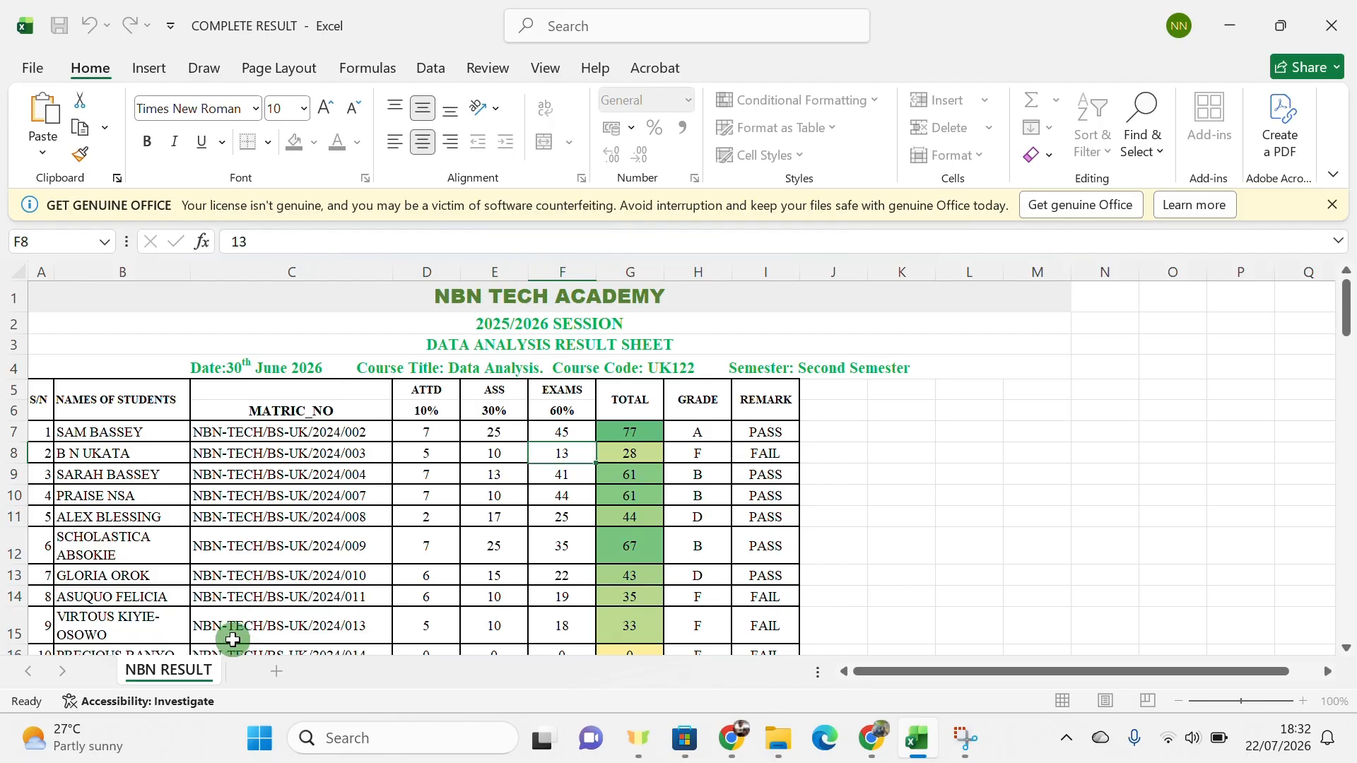
click(344, 518)
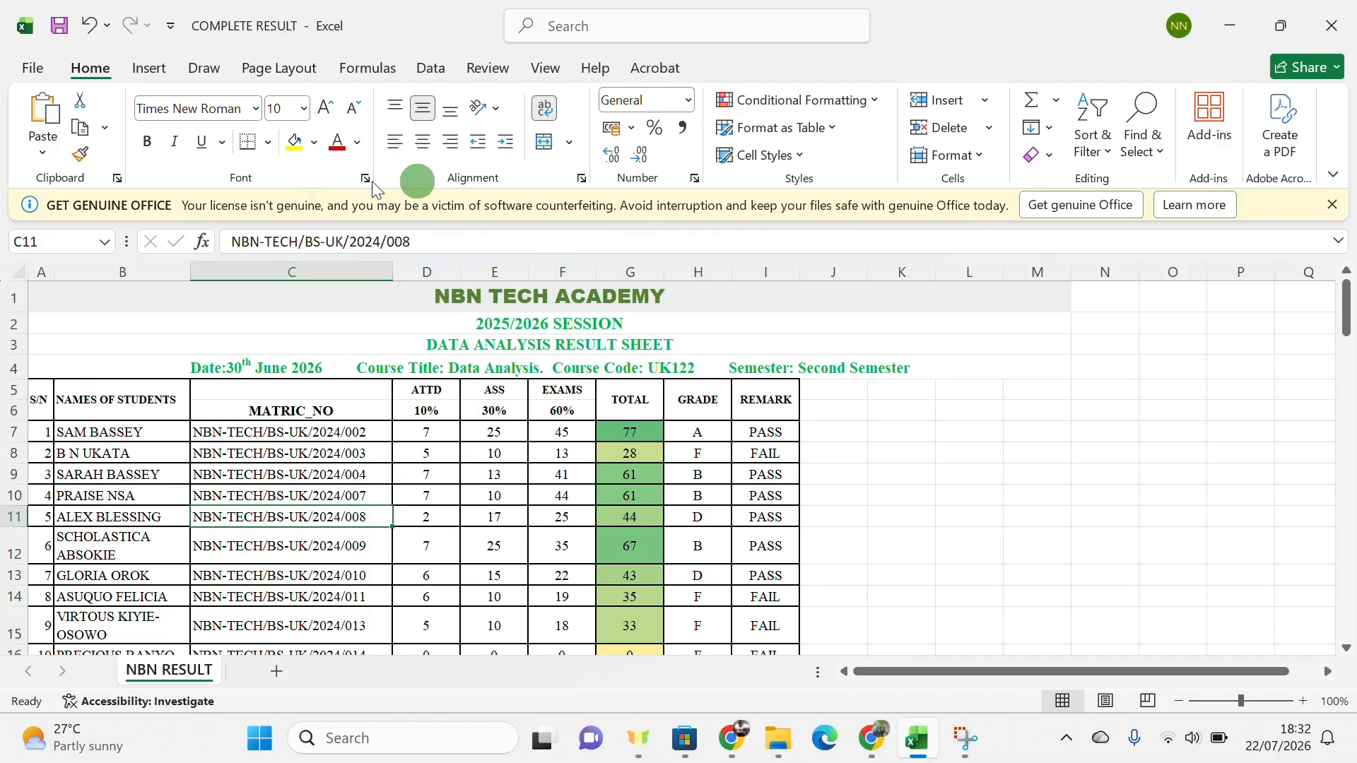
Close the COMPLETE RESULT workbook, saving its changes to the Desktop.
click(1333, 26)
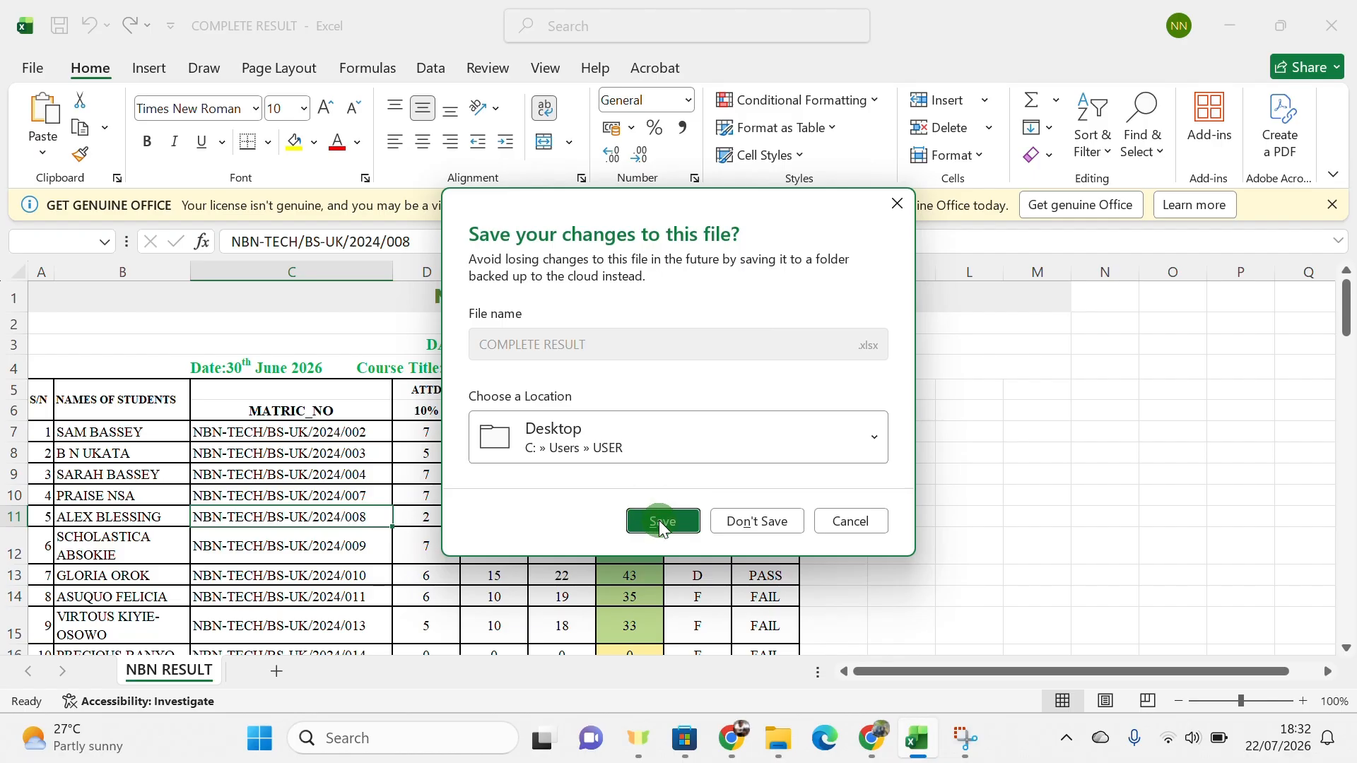
click(661, 522)
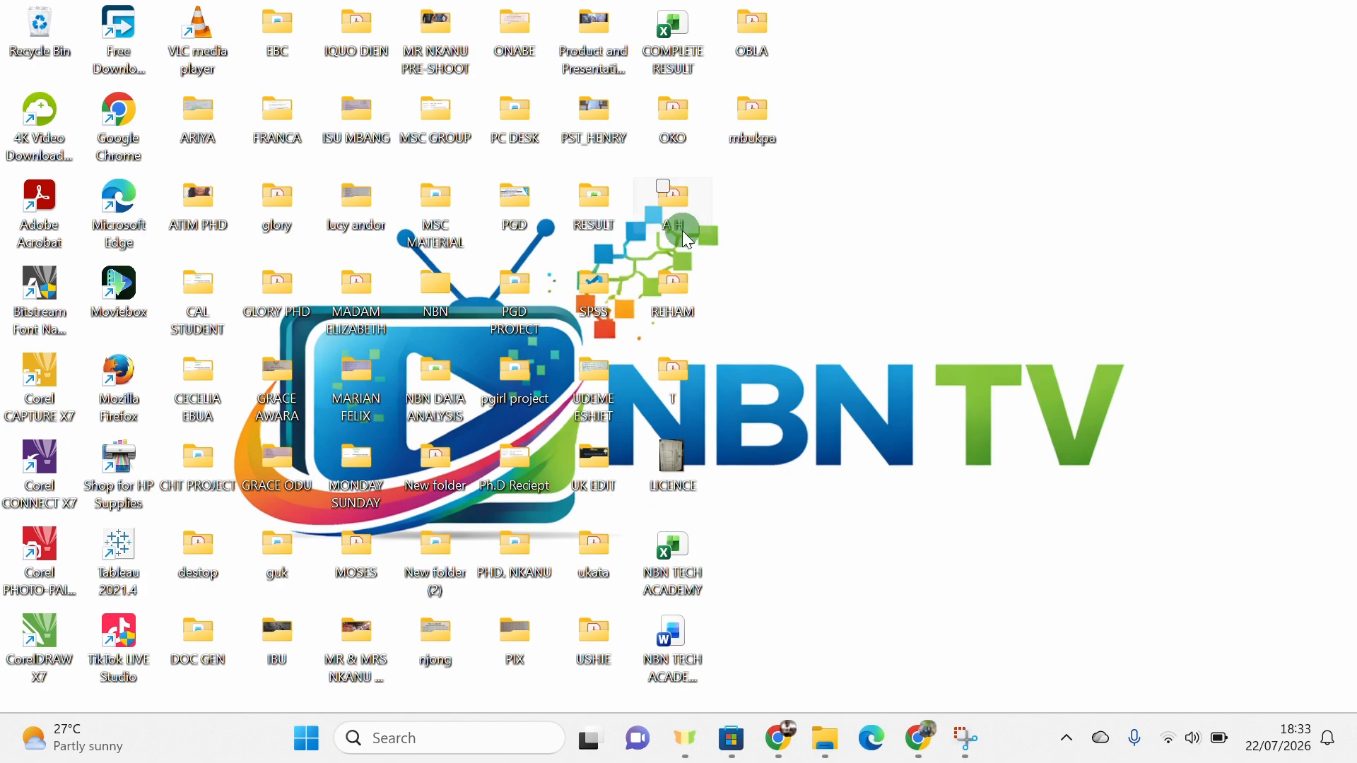
click(614, 51)
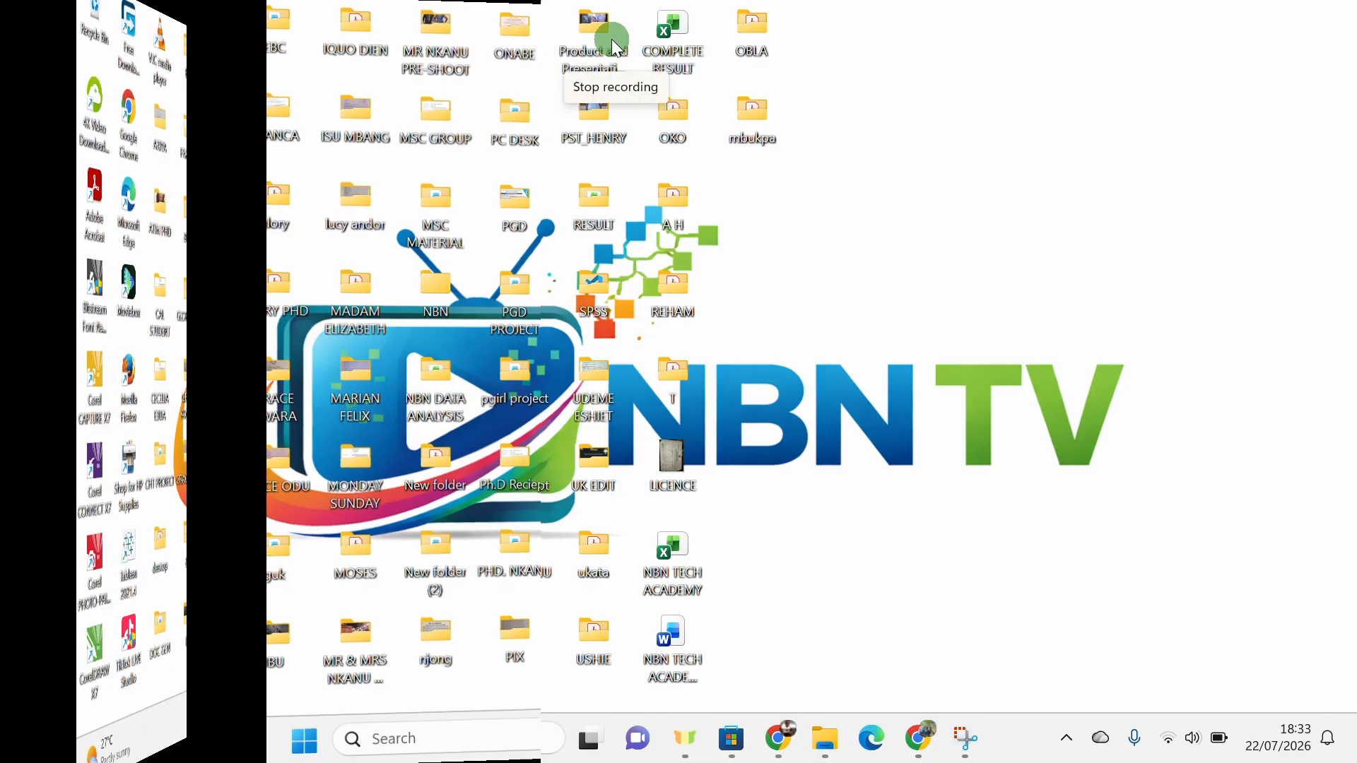